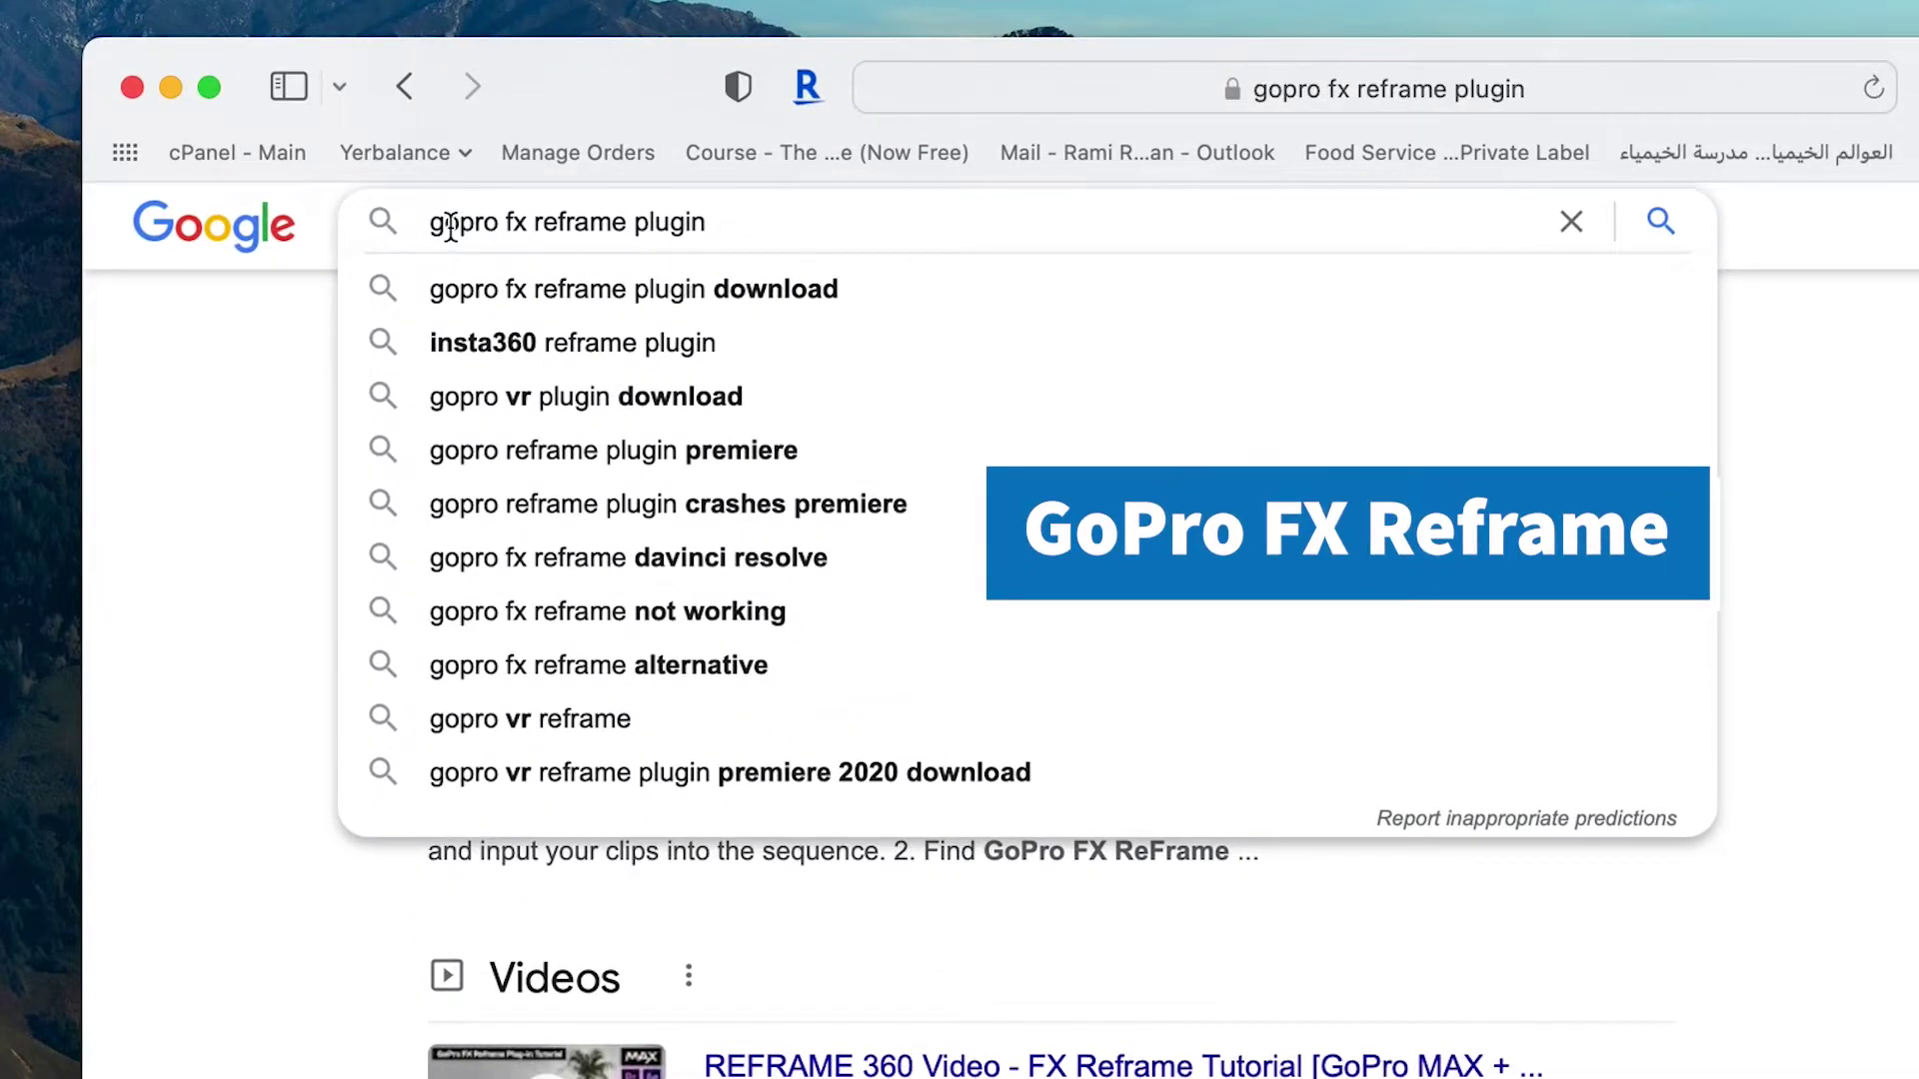
Step: Confirm the Go Pro Hike sequence settings and move the playhead earlier in the clip
left_click(470, 290)
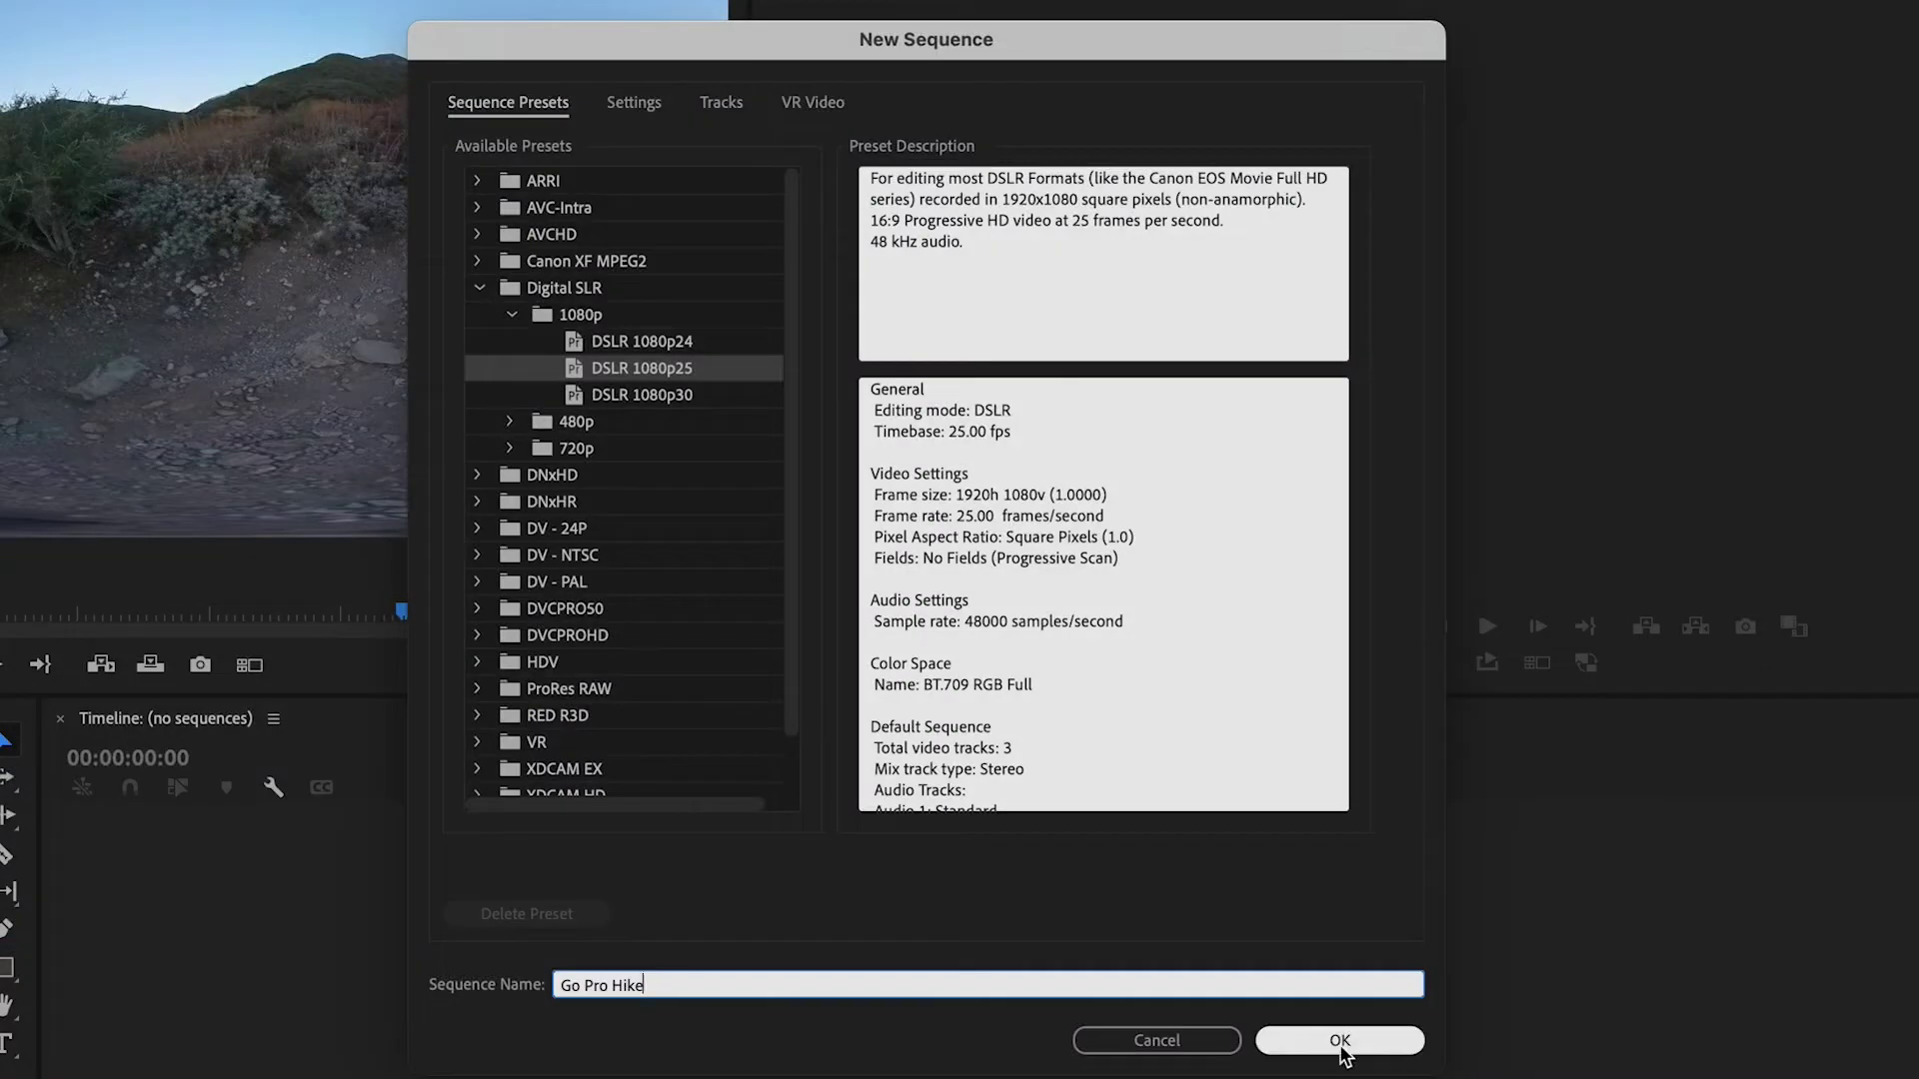
left_click(1339, 1041)
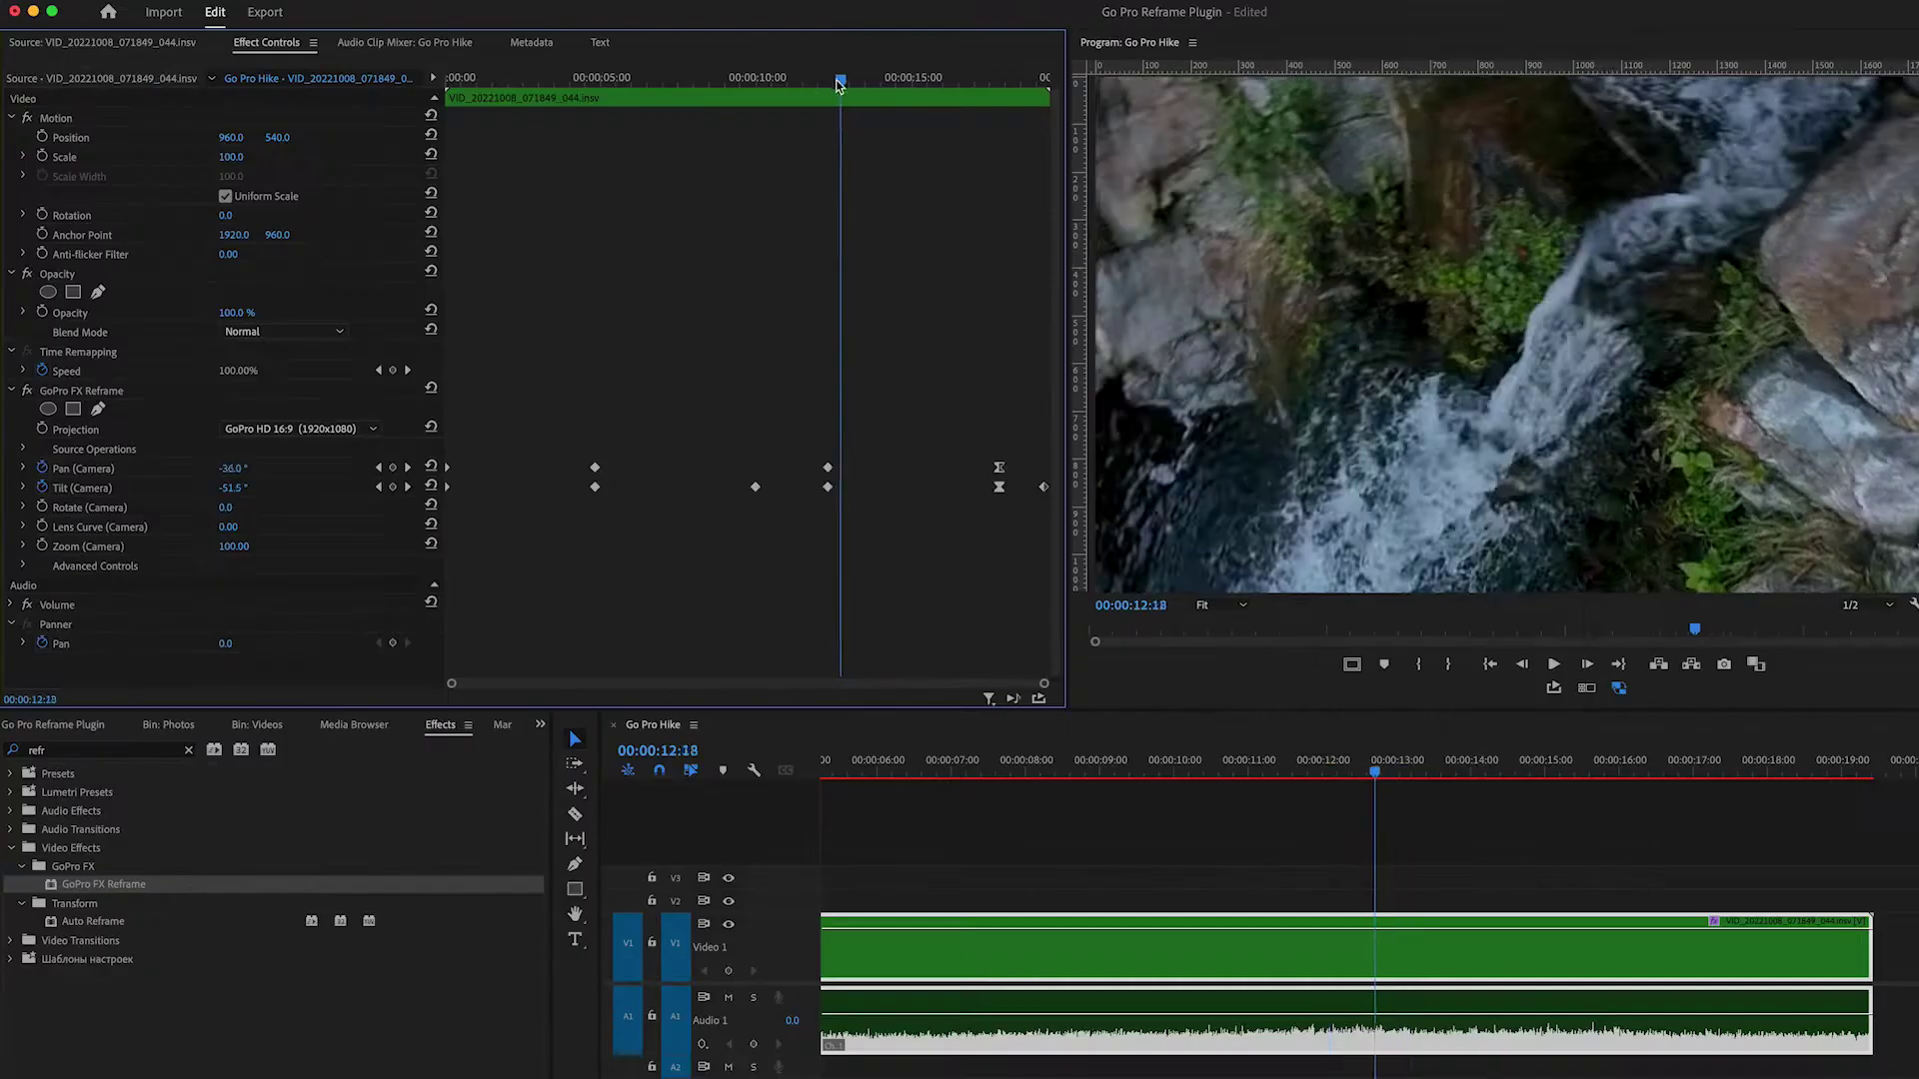
left_click_drag(839, 100, 621, 100)
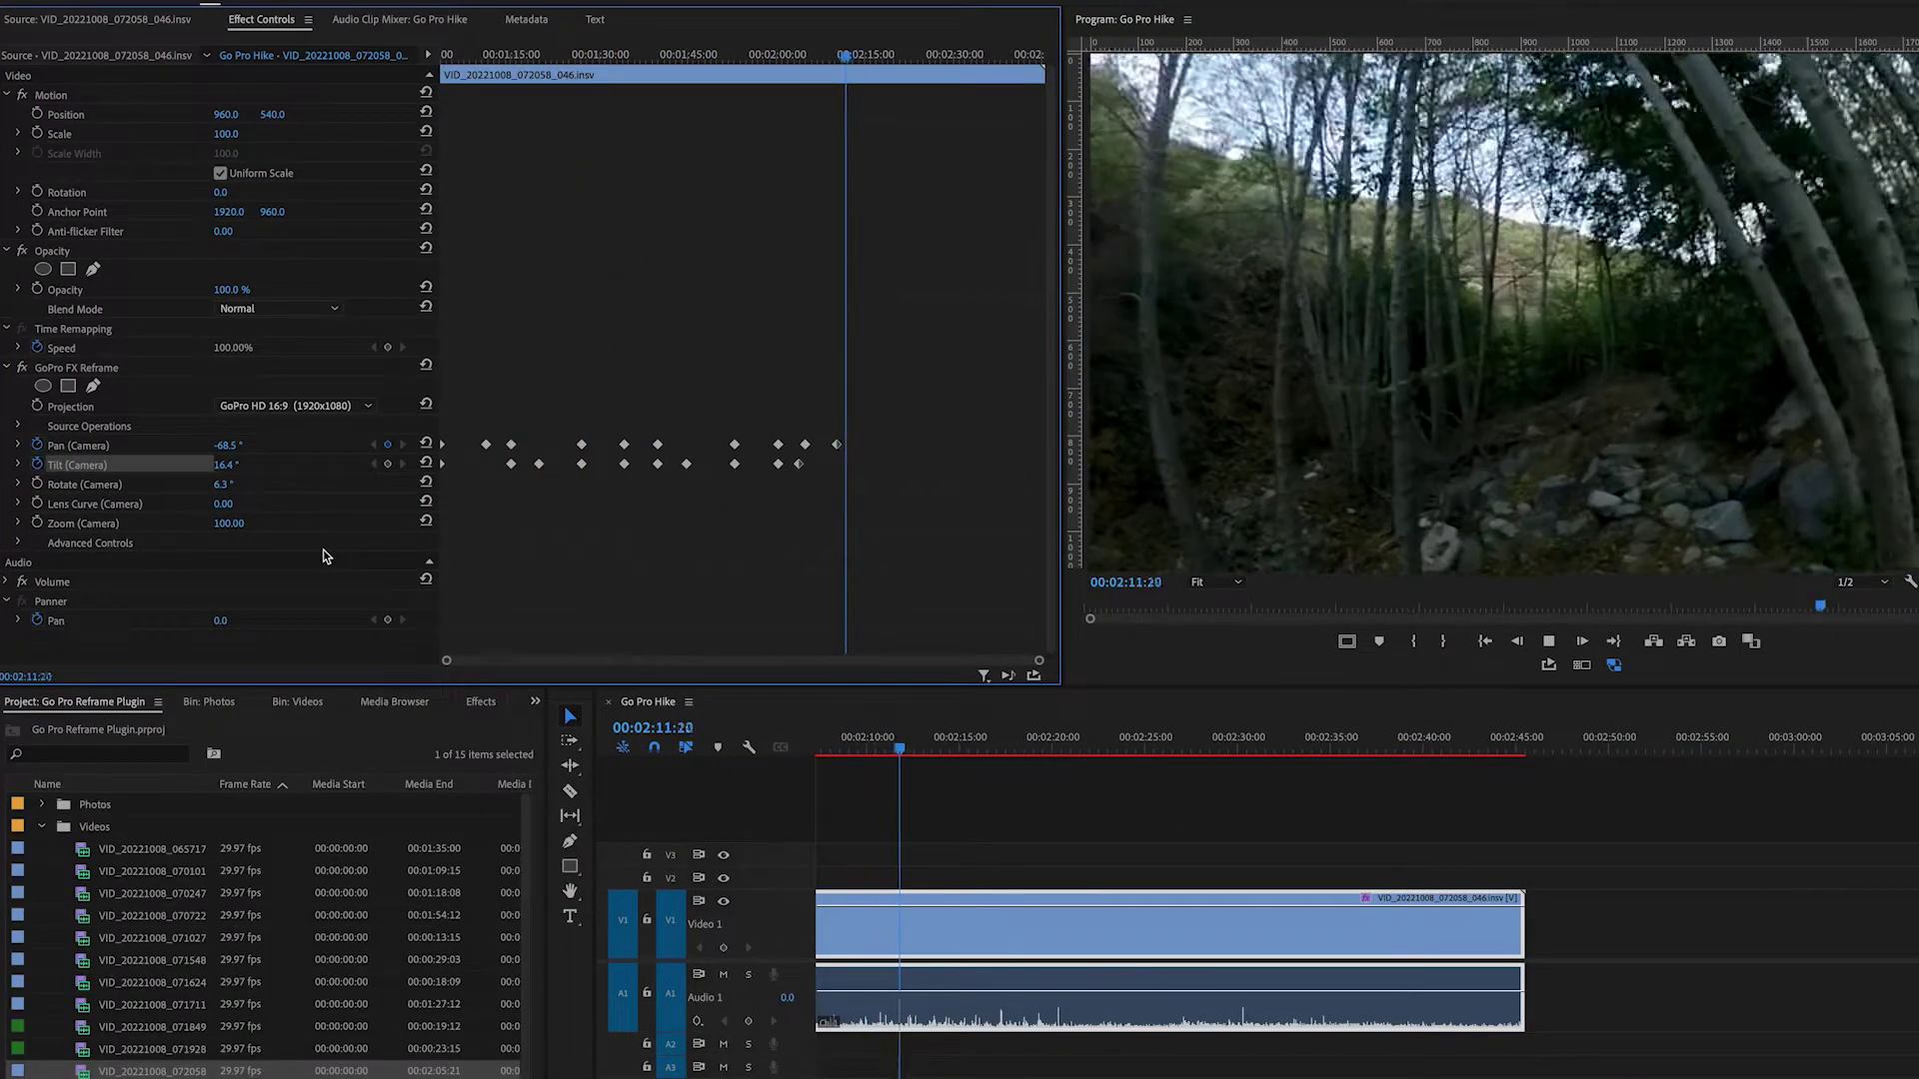
Step: Set the GoPro FX Reframe Pan (Camera) value to -19.5°
left_click(226, 445)
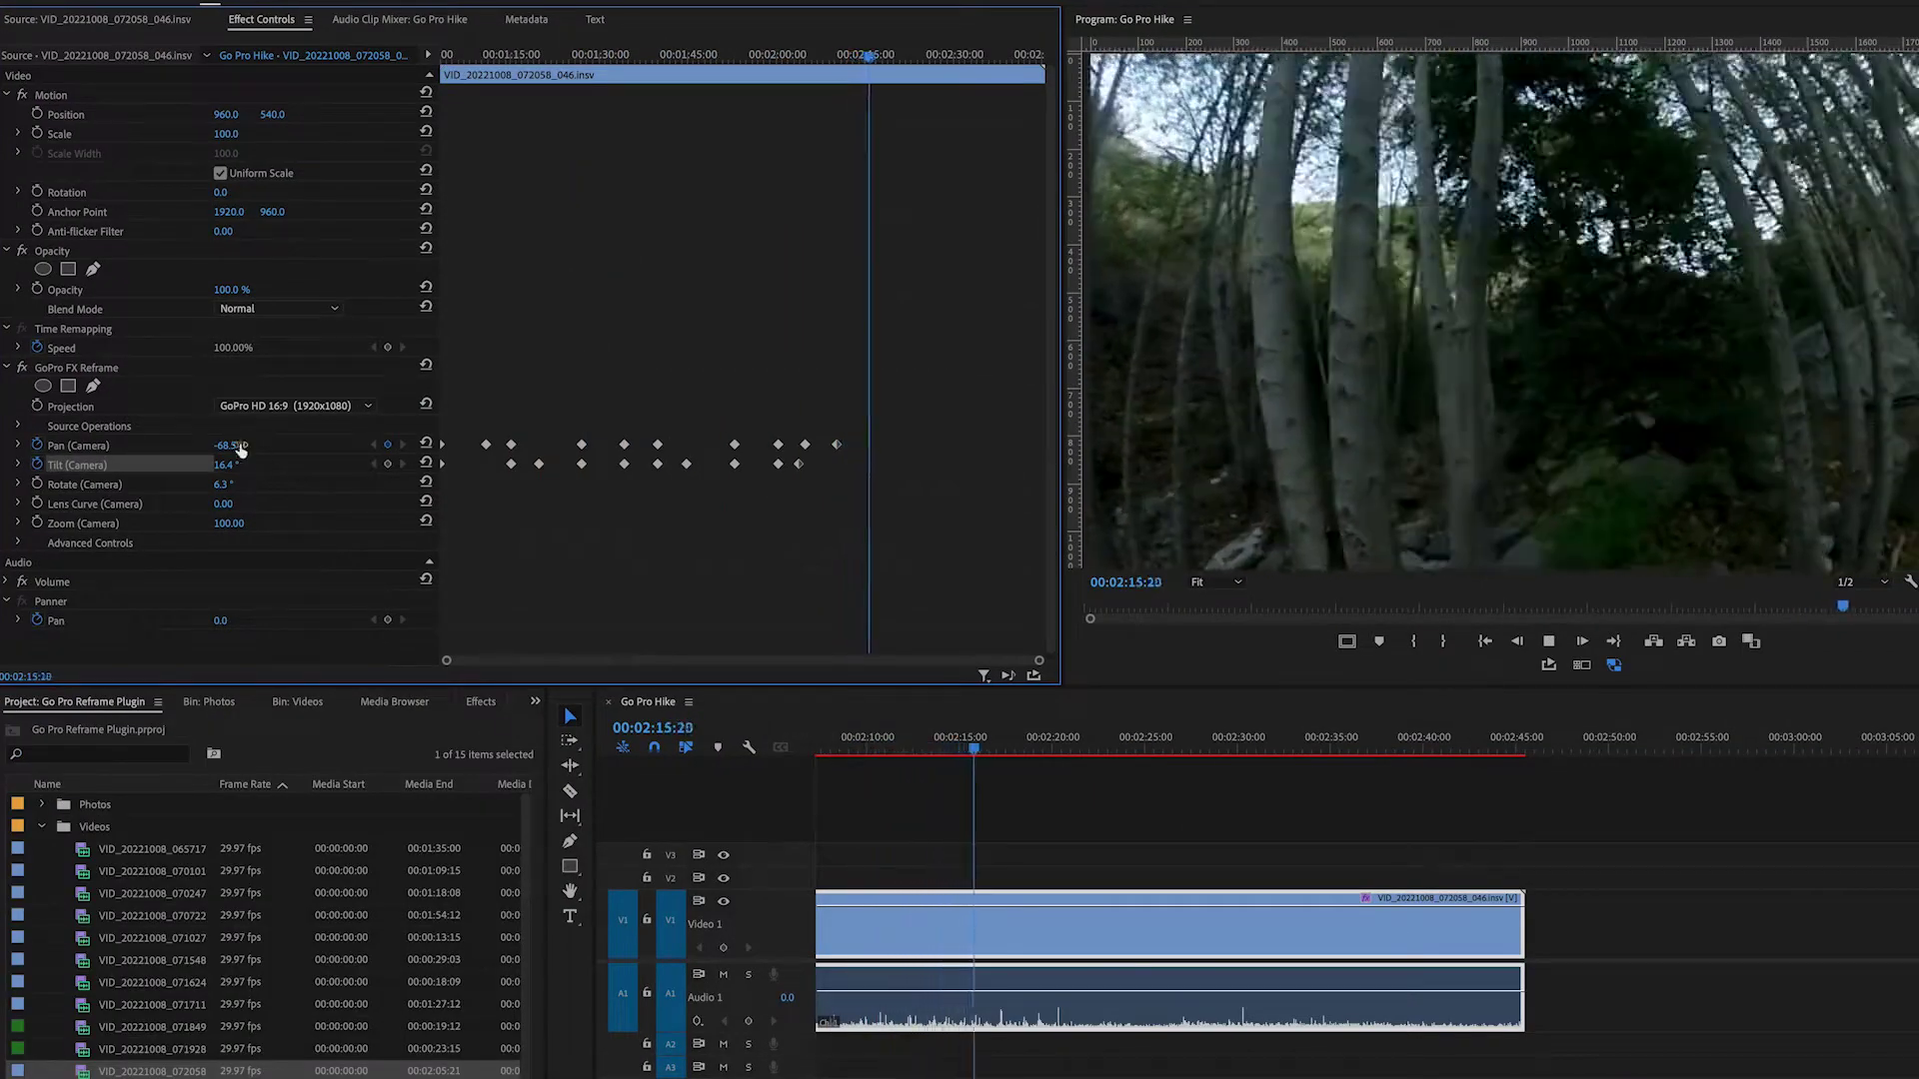
type("-19.5")
key("Return")
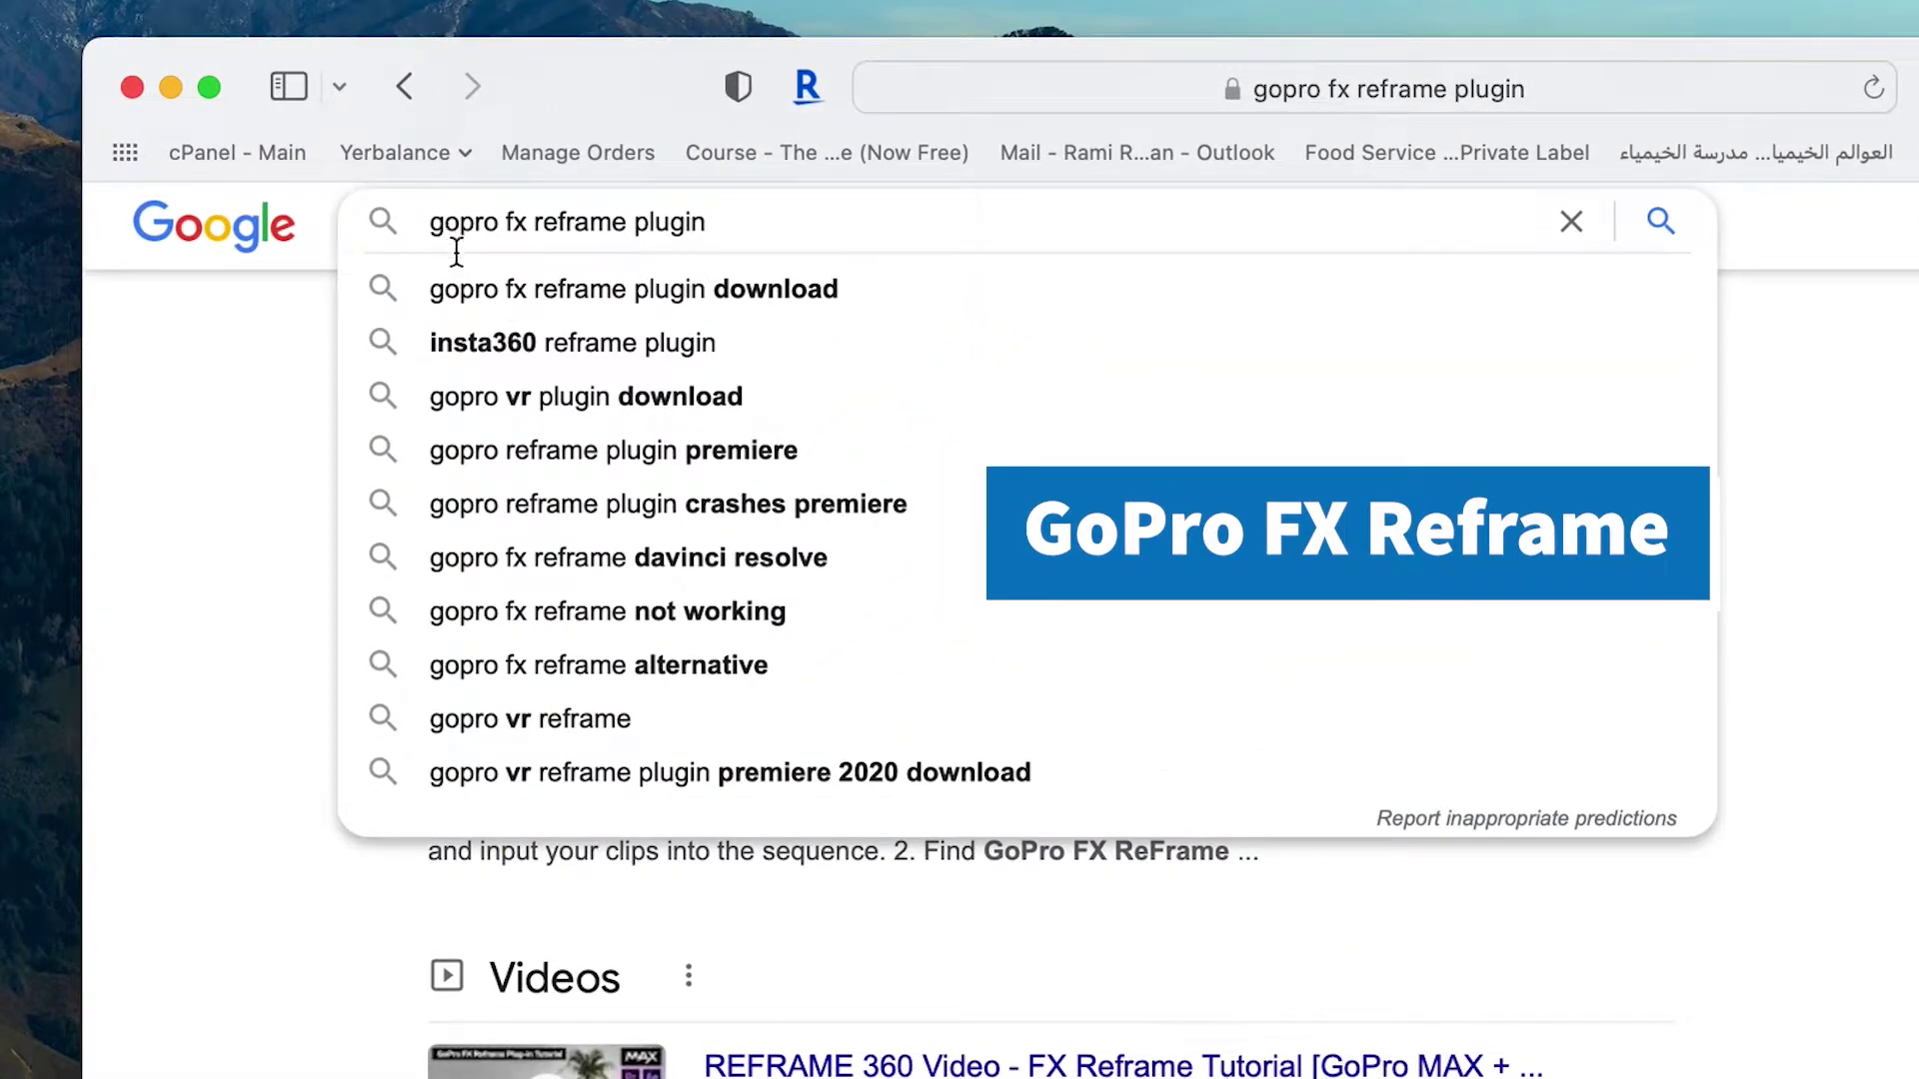
Step: Find GoPro's FX Reframe support article and download the Mac plugin 1.2.2.164
left_click(483, 302)
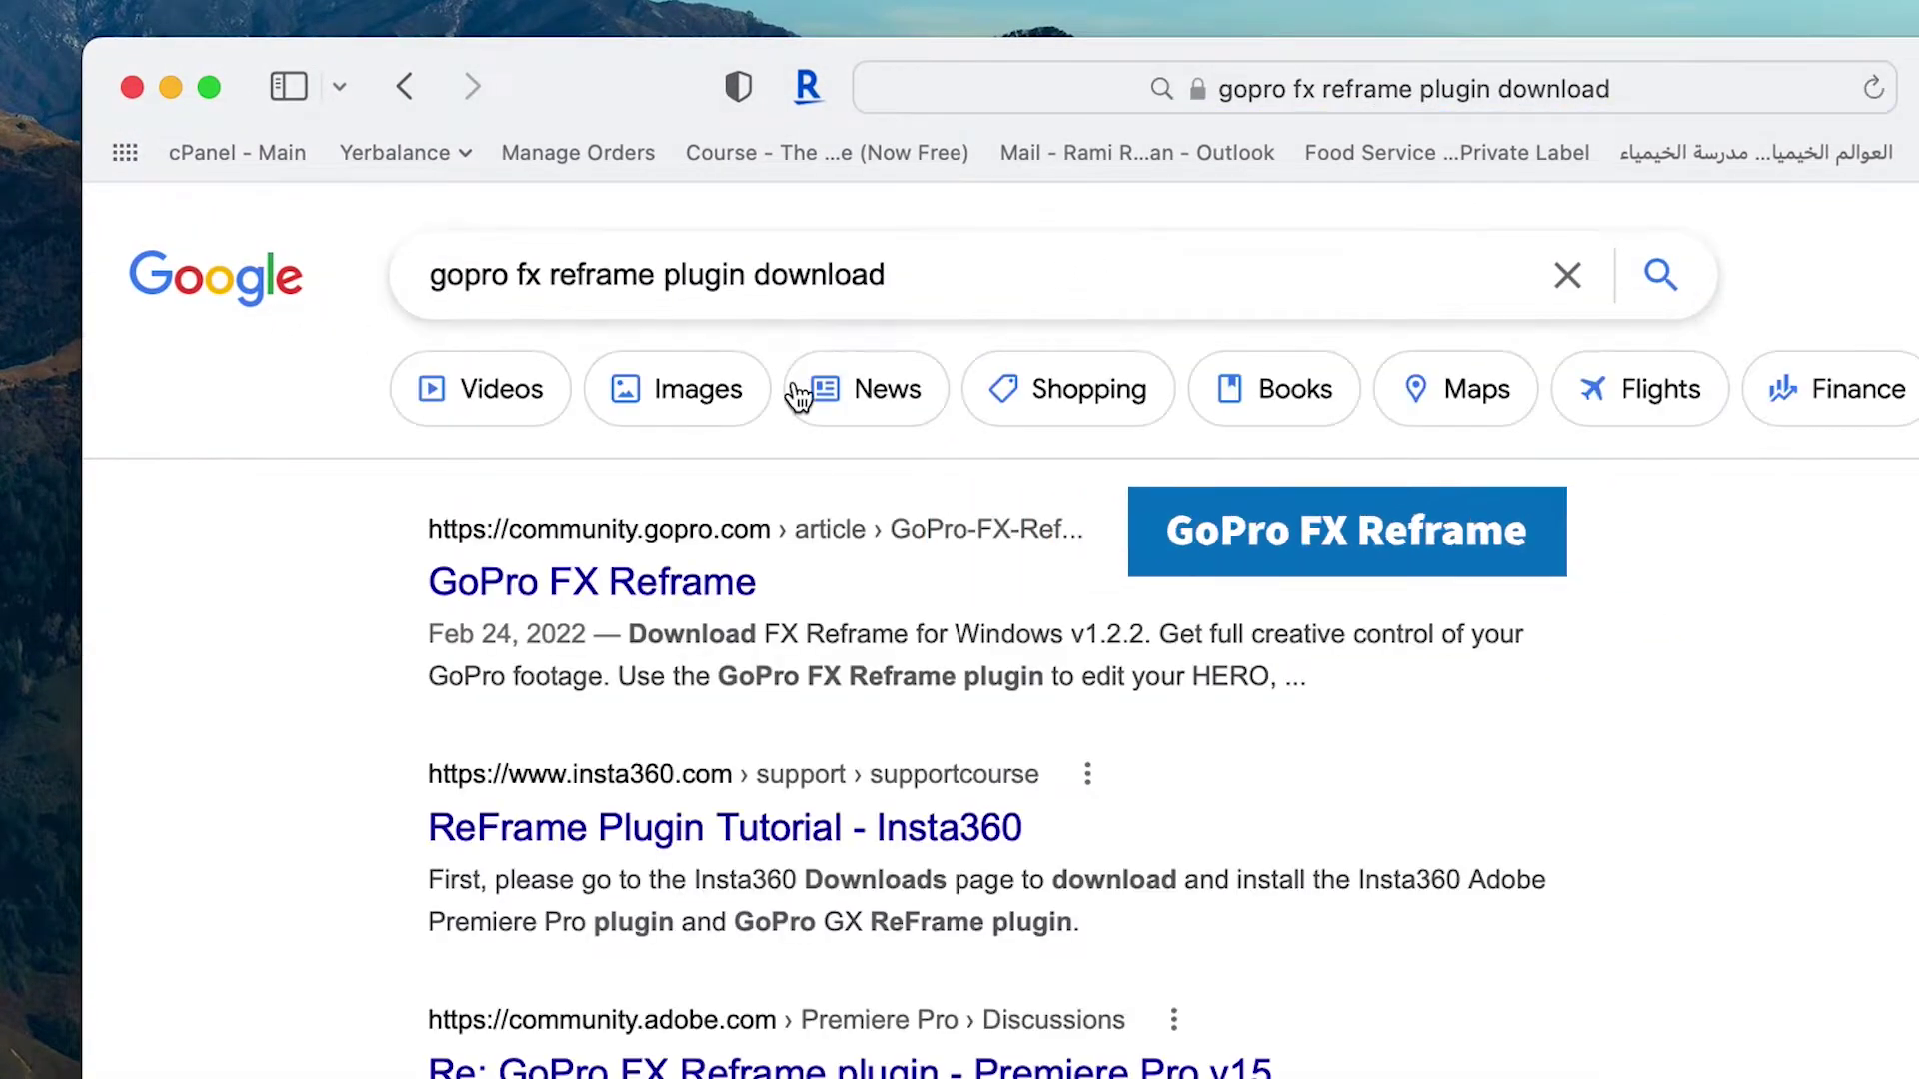
left_click(669, 617)
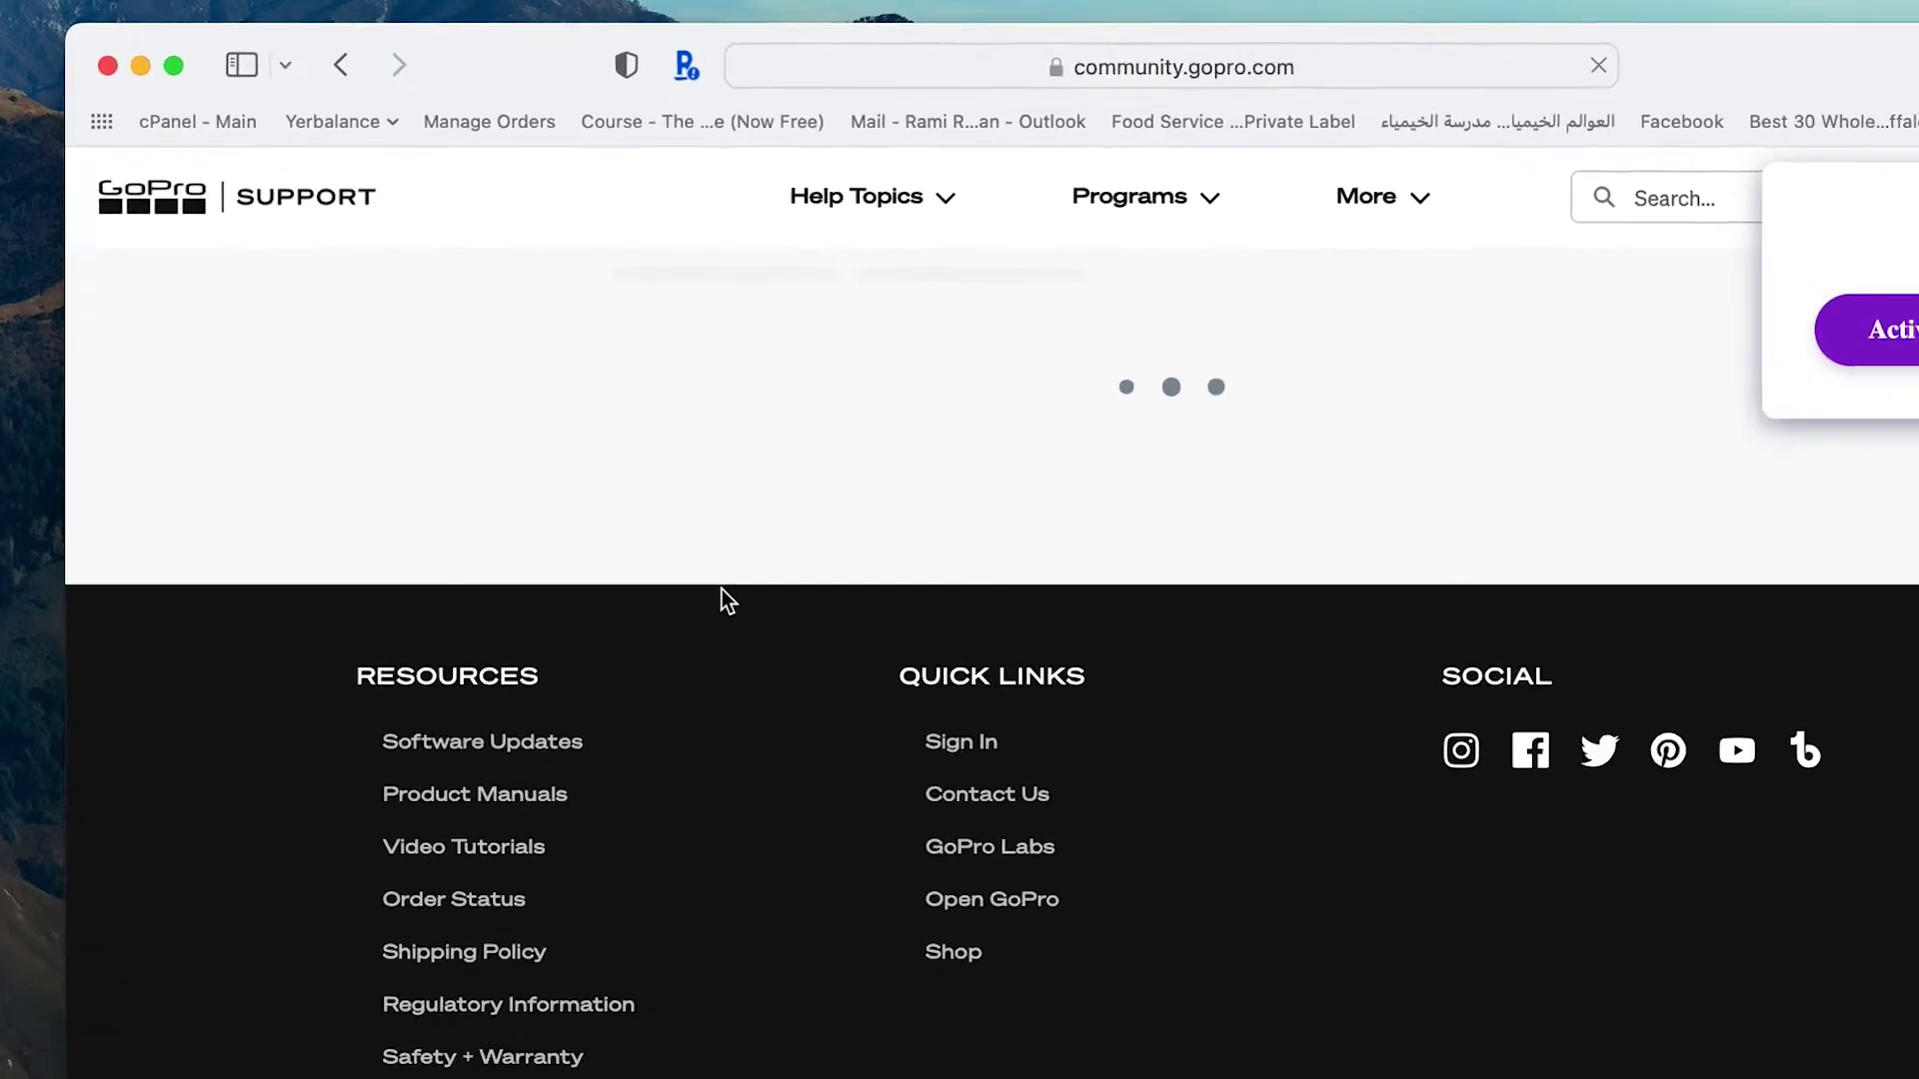
left_click(1816, 154)
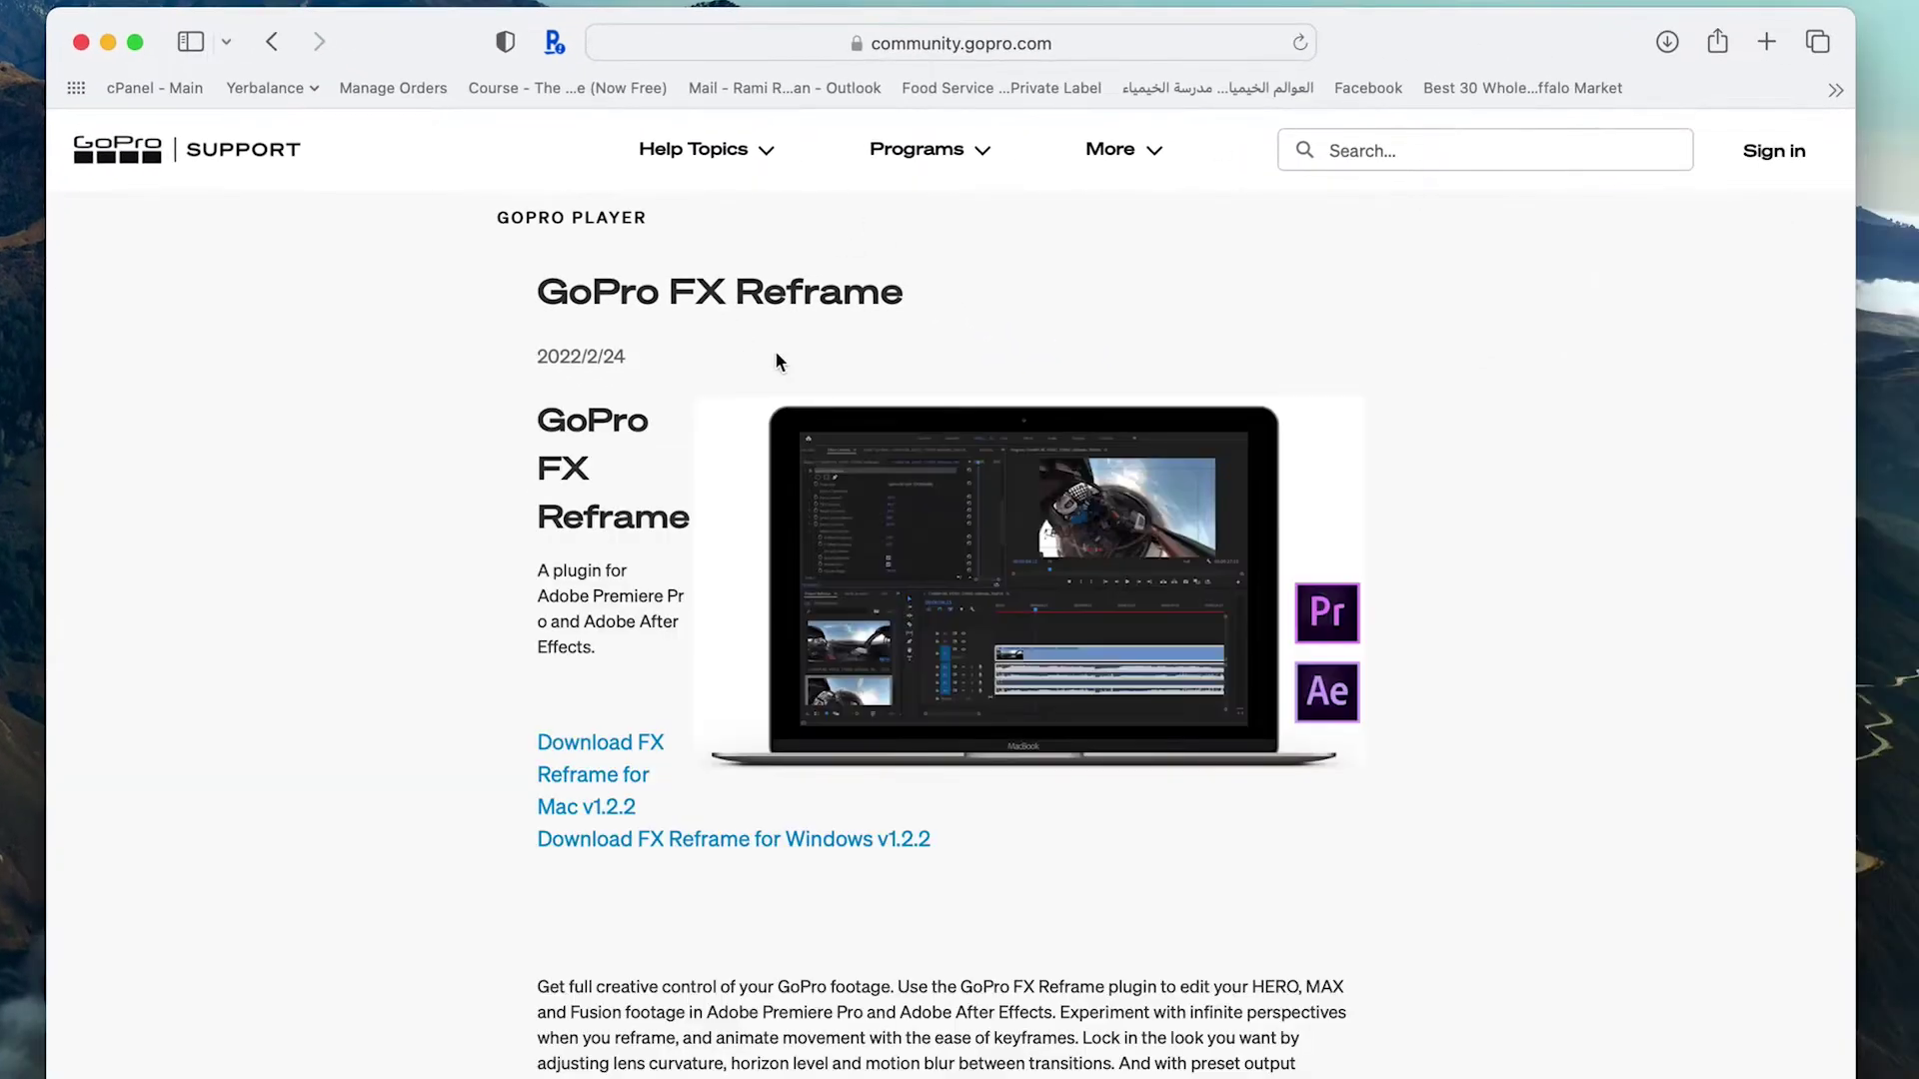
scroll(633, 321, "down", 2)
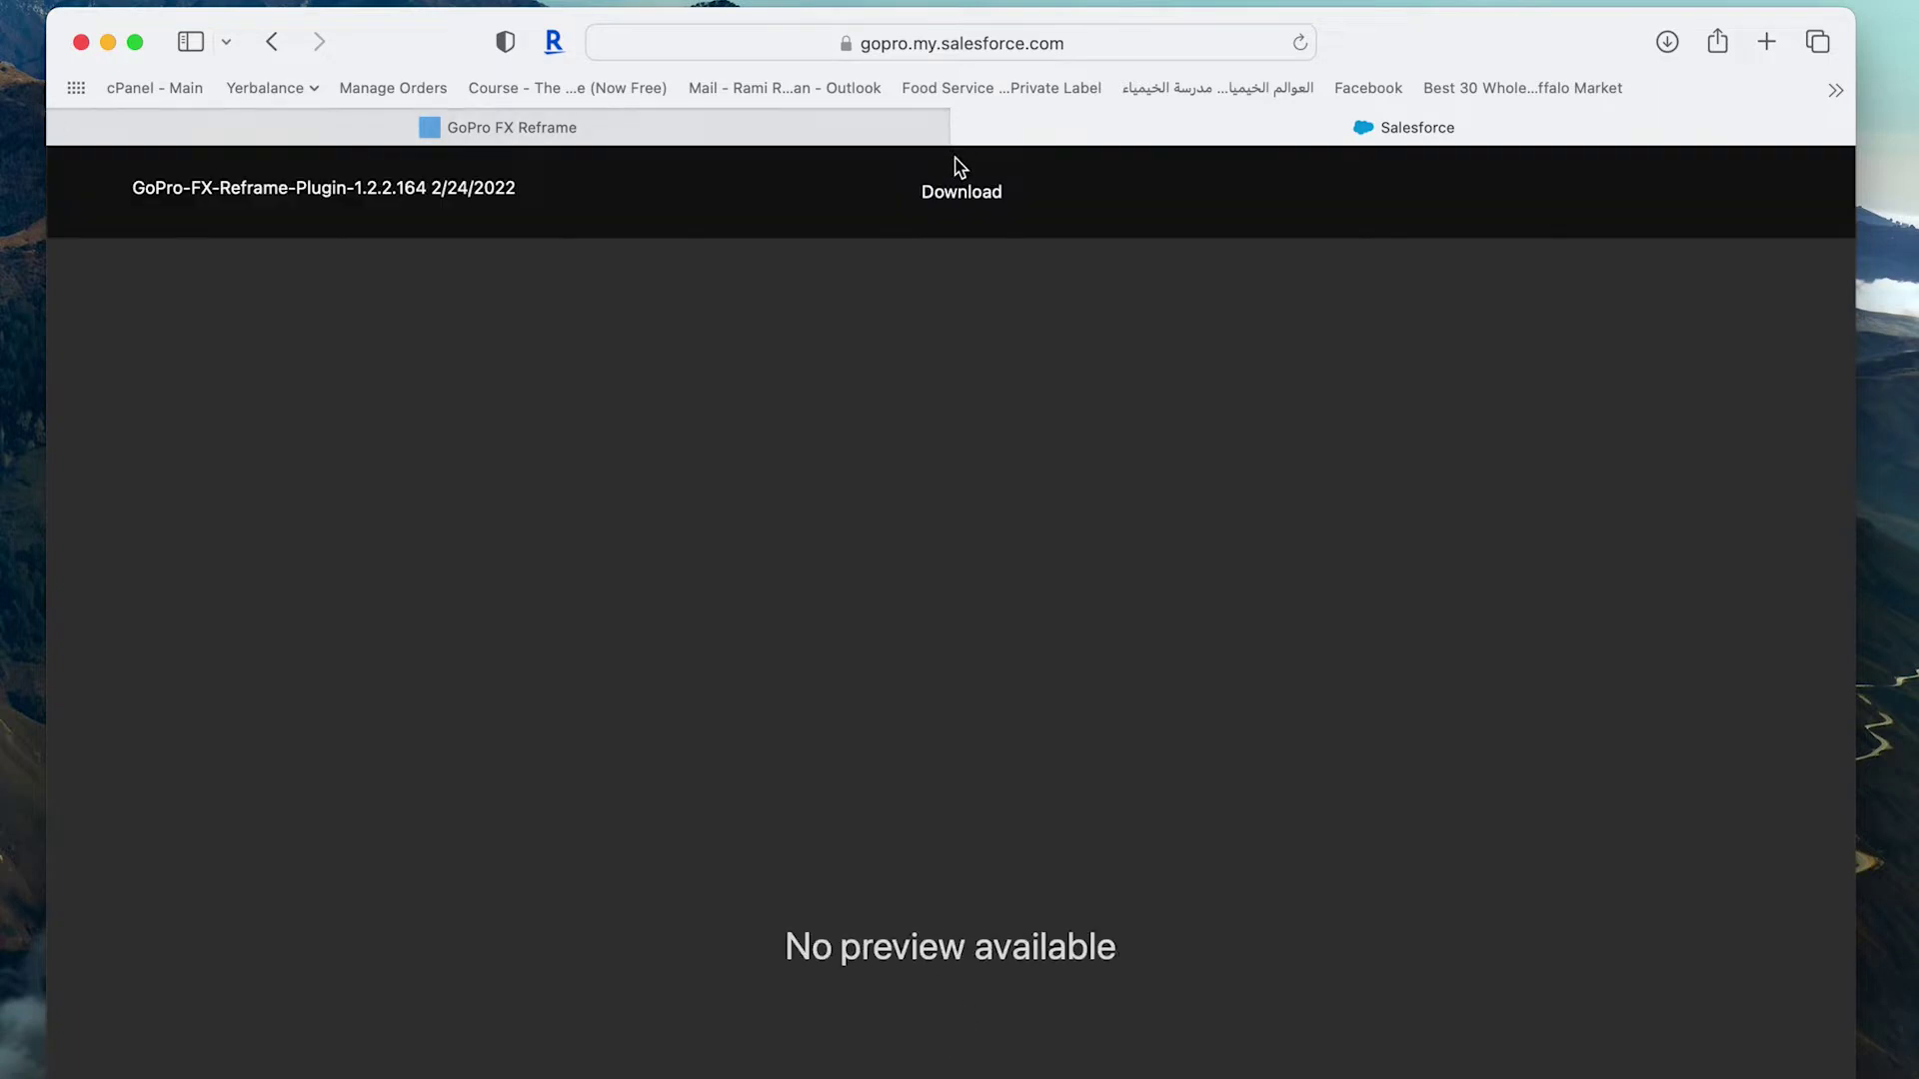
left_click(950, 195)
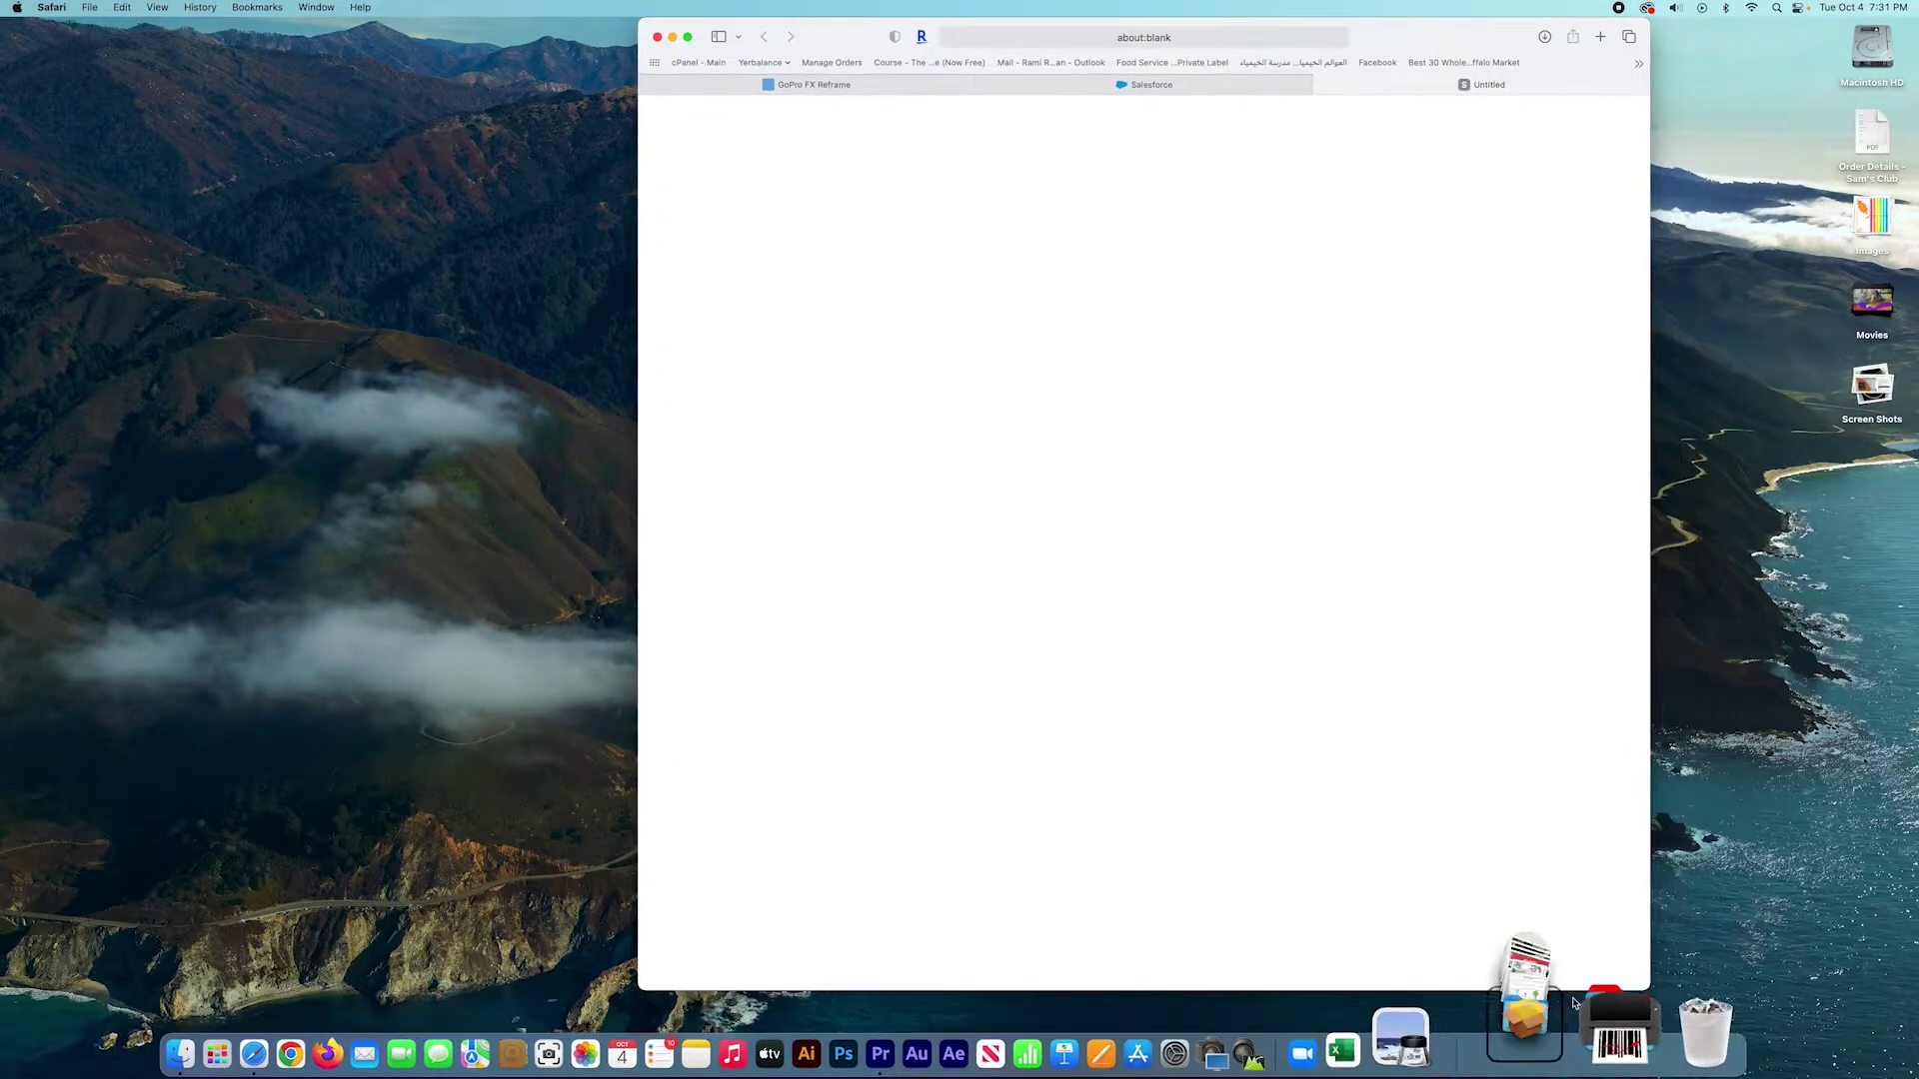
Step: Launch the GoPro-FX-Reframe-Plugin-1.2.2.164 installer from Downloads, step through it, then close it
left_click(1560, 1029)
left_click(1585, 944)
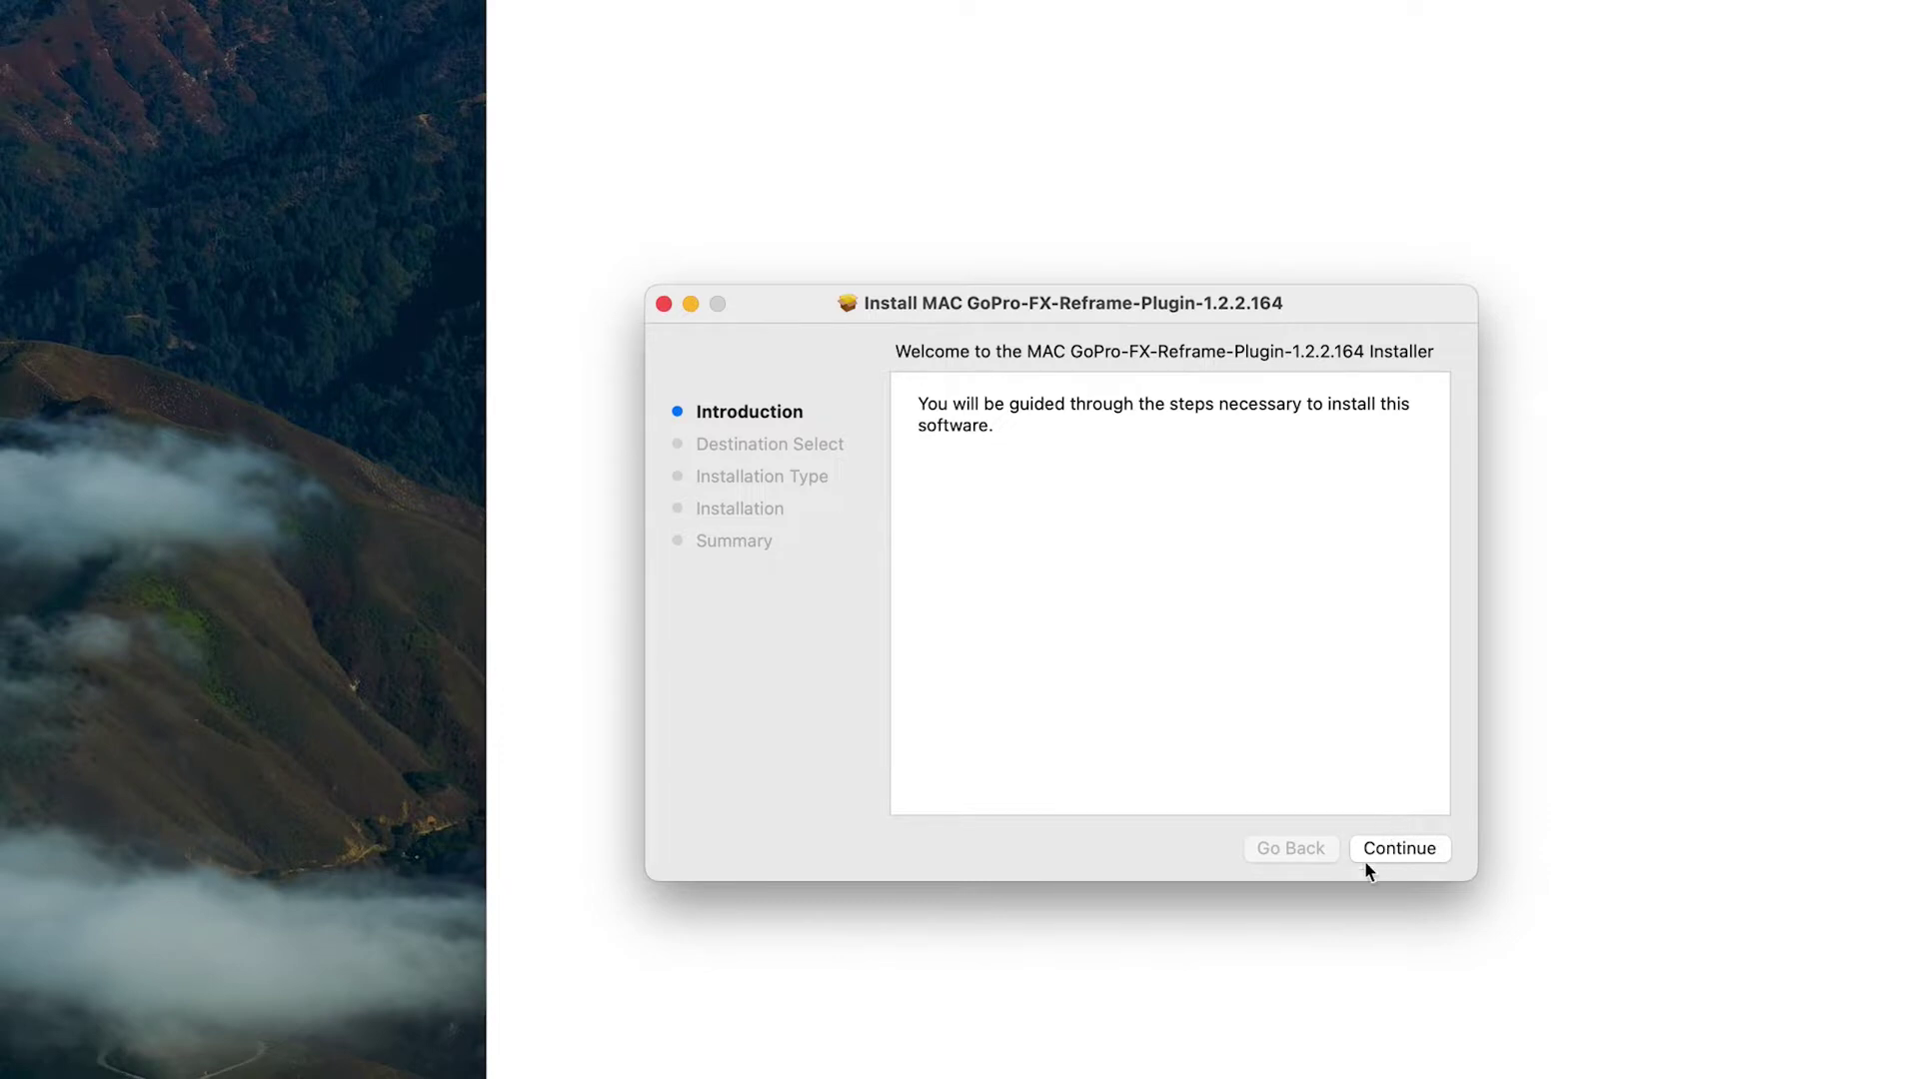
left_click(662, 304)
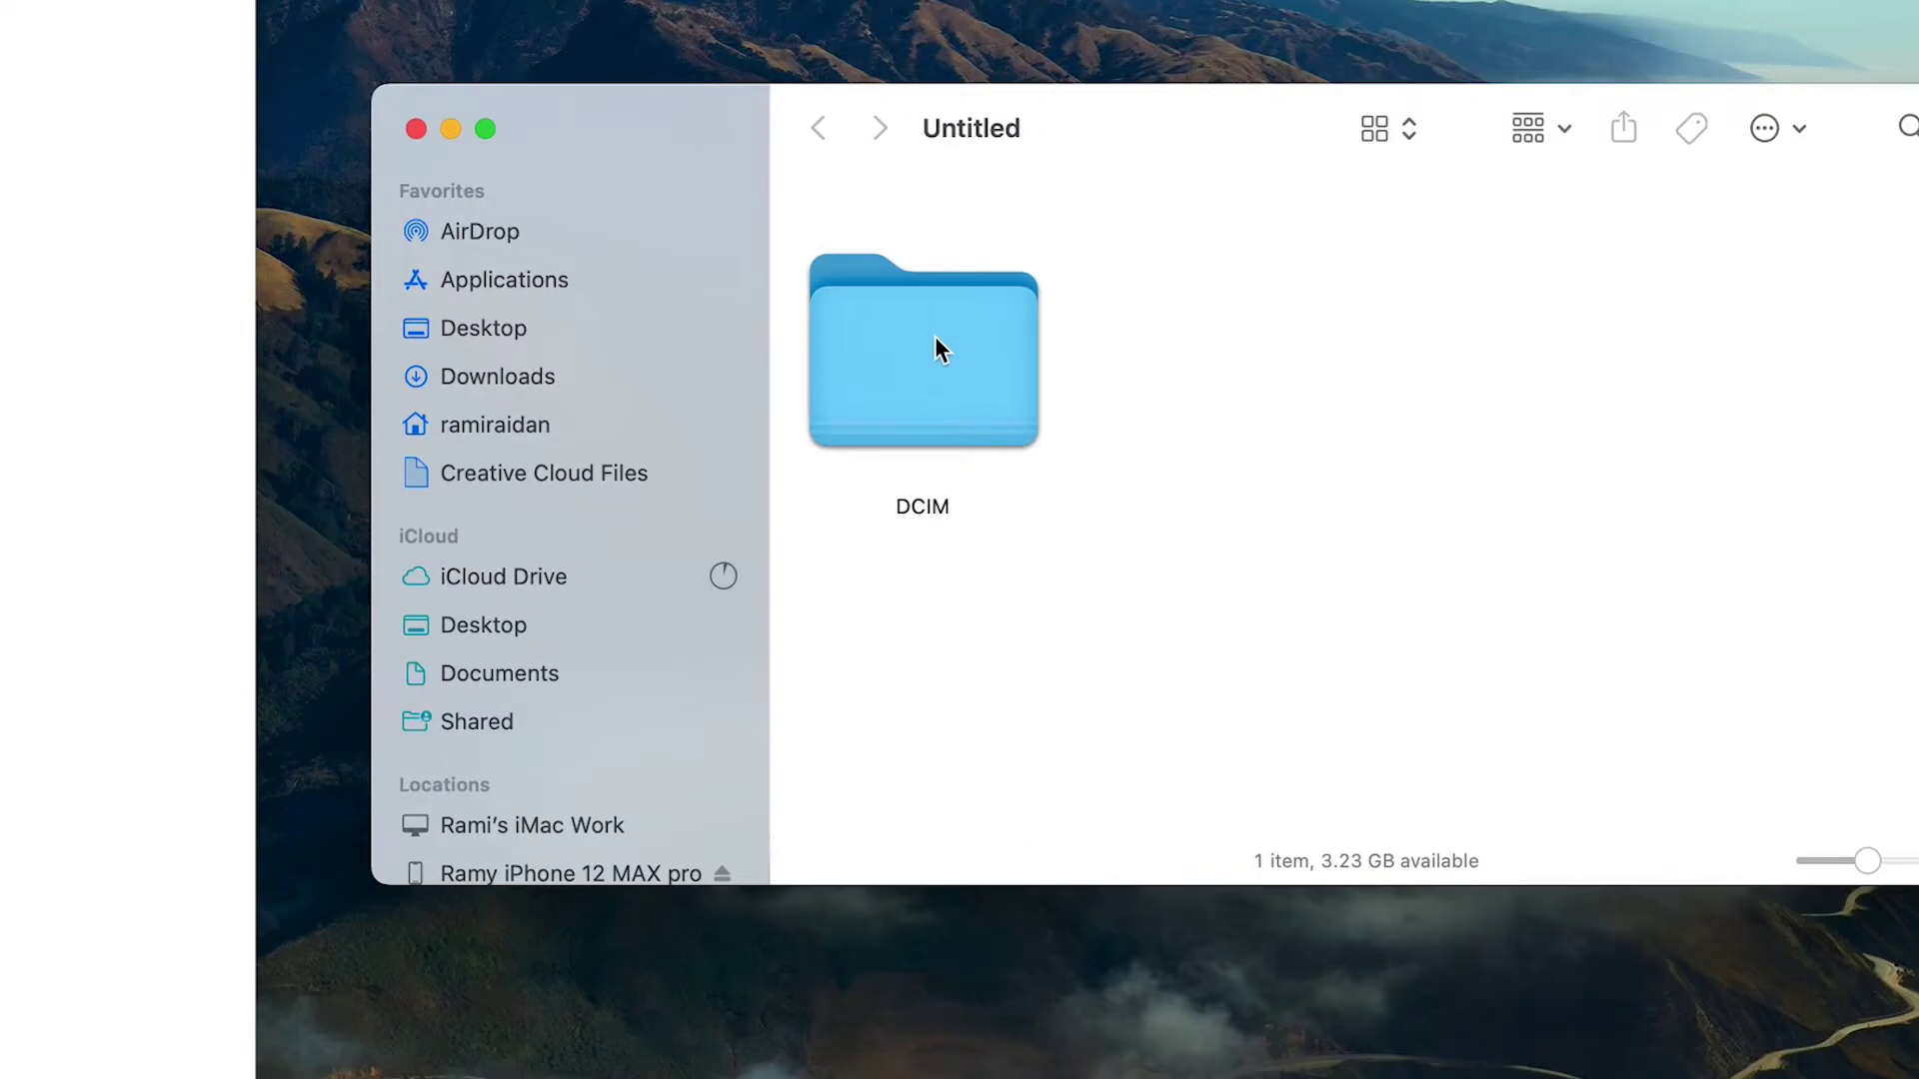
Step: Open the camera card's DCIM > Camera01 folder in an enlarged list view
double_click(937, 340)
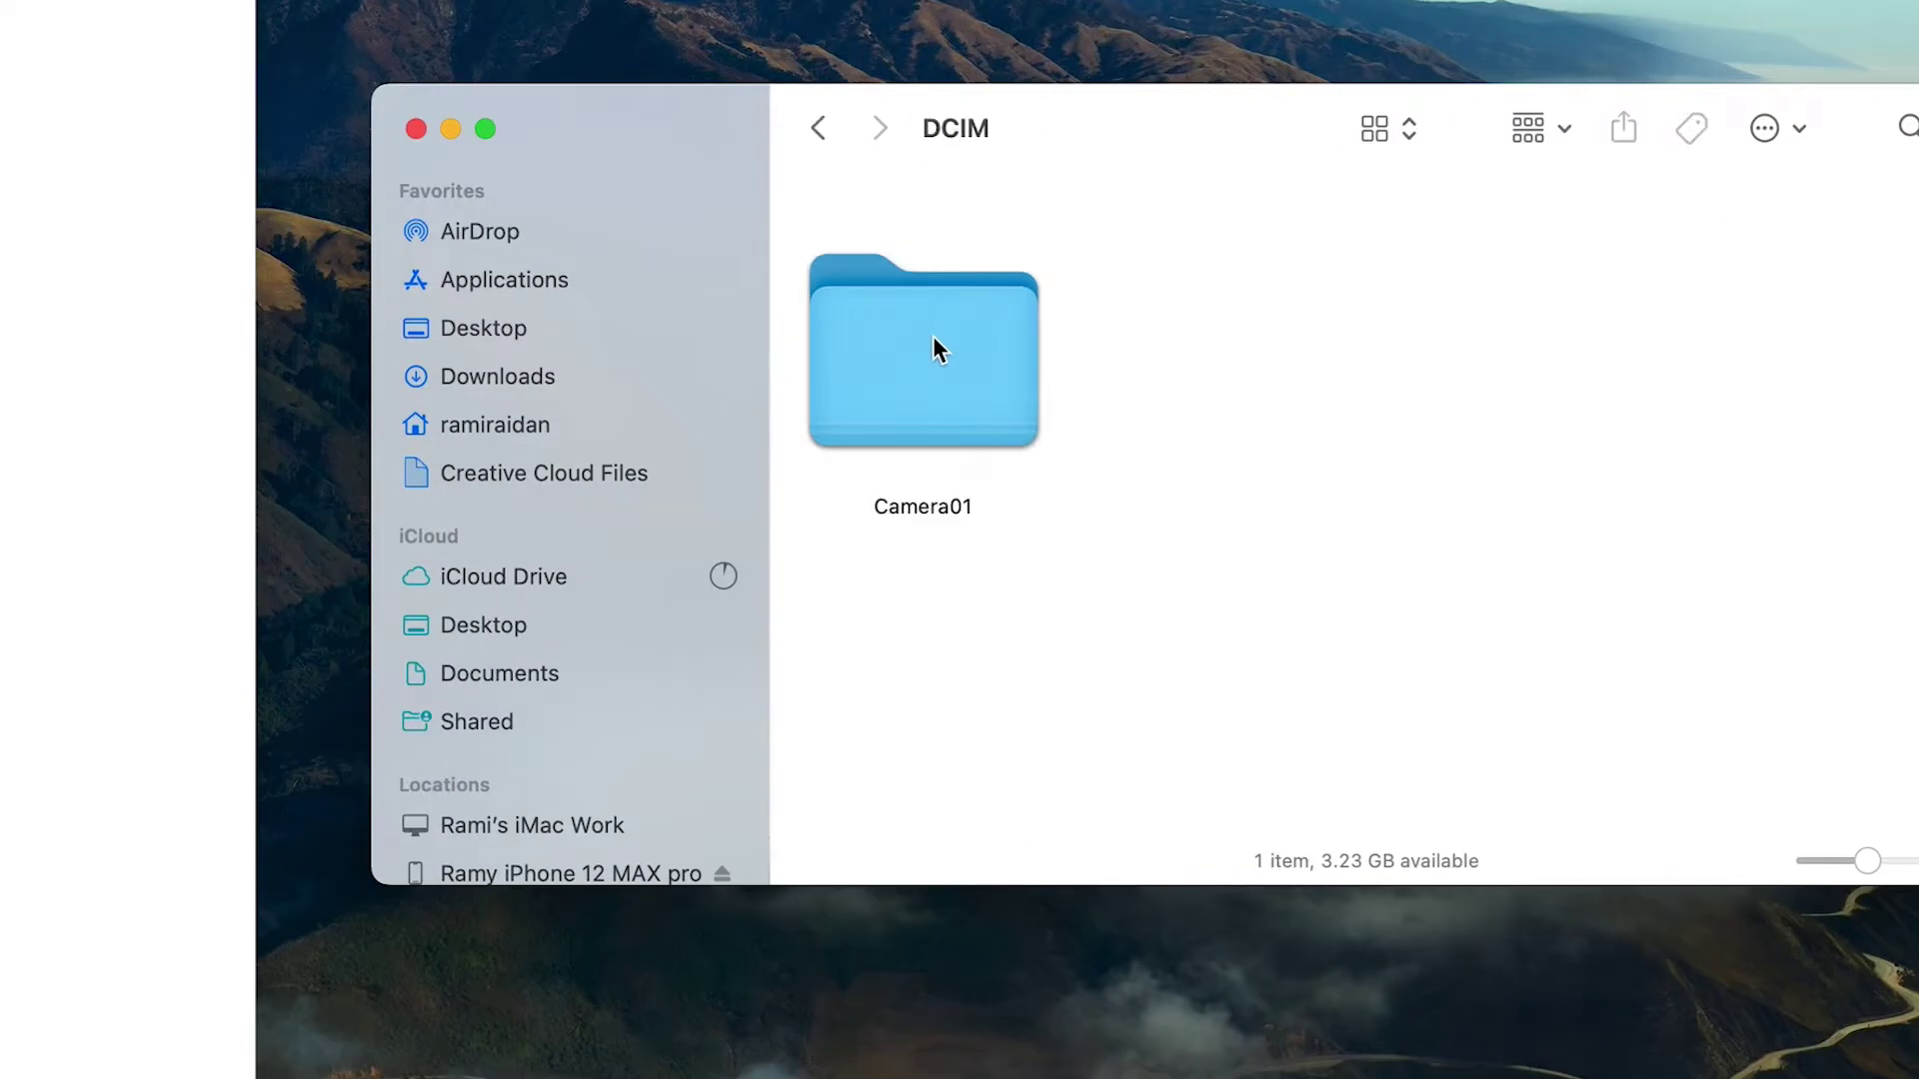
double_click(940, 390)
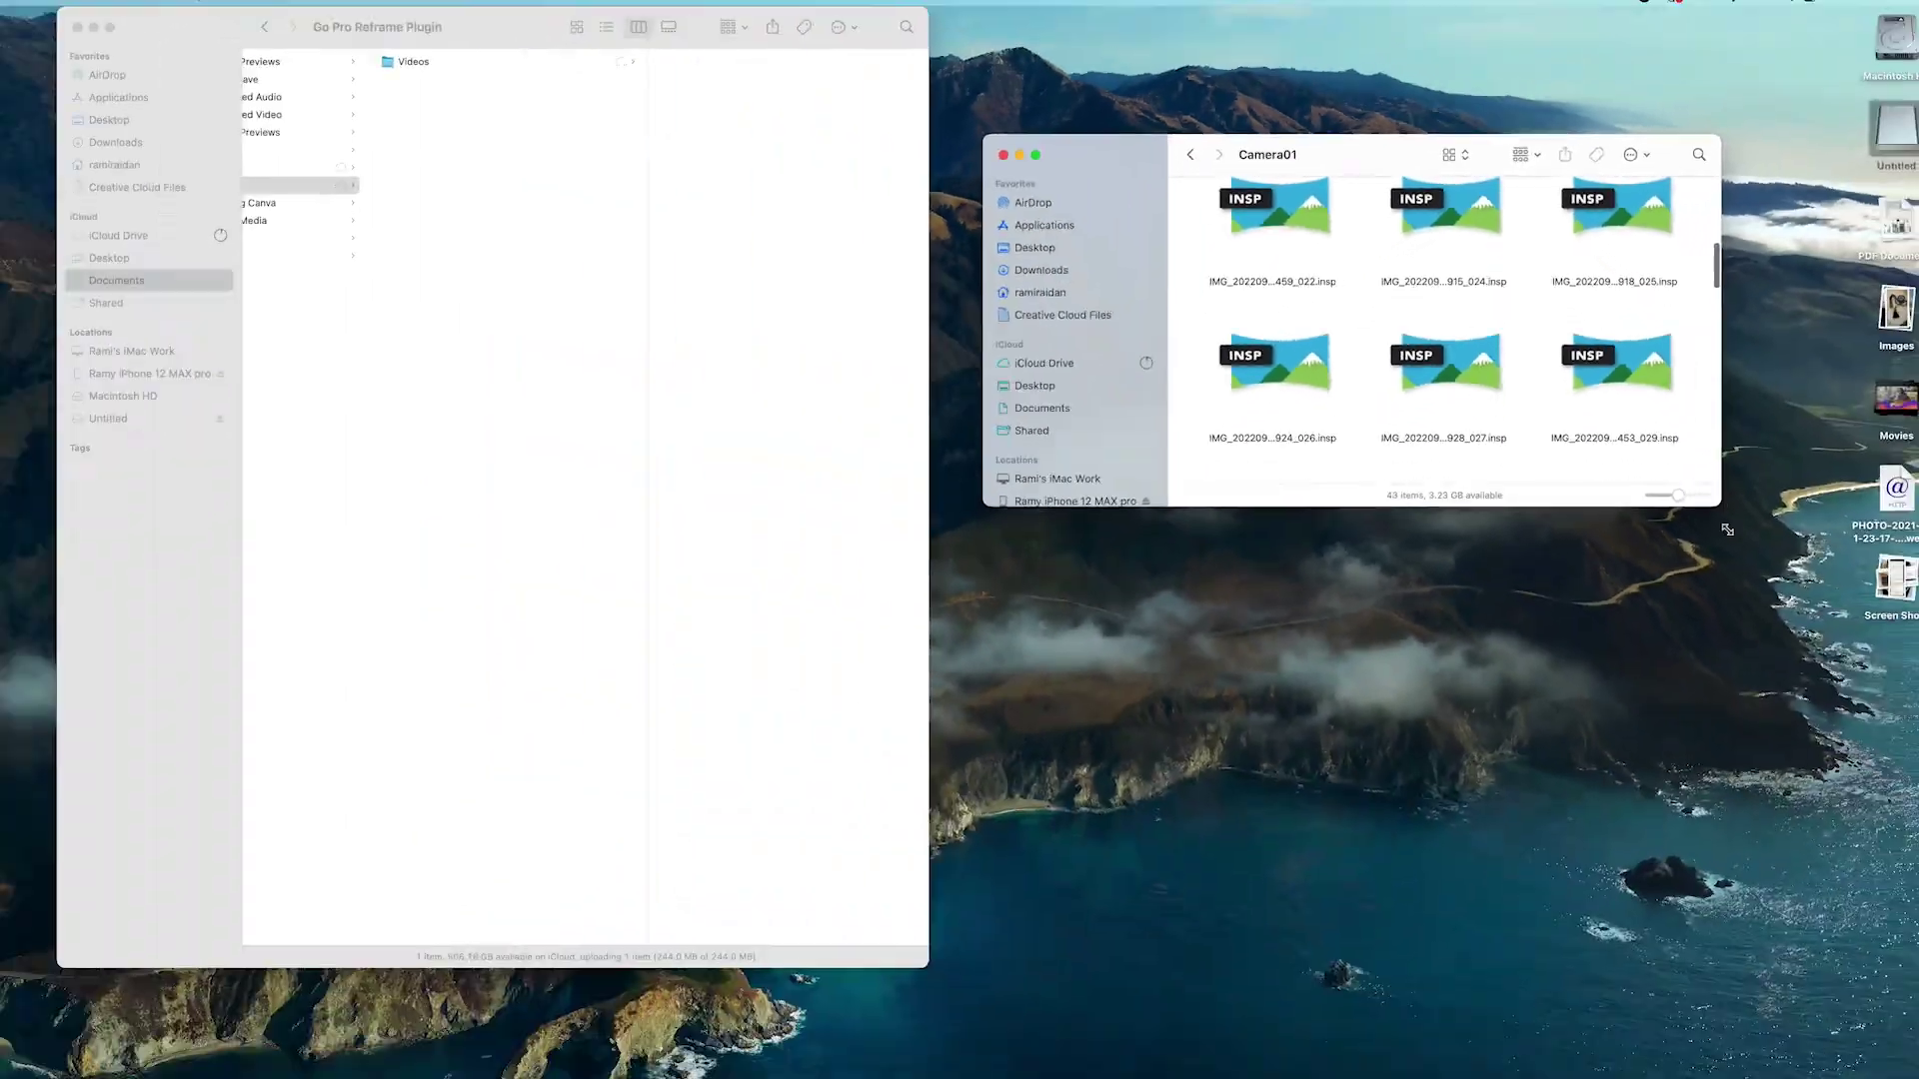
left_click_drag(1915, 816, 1918, 1078)
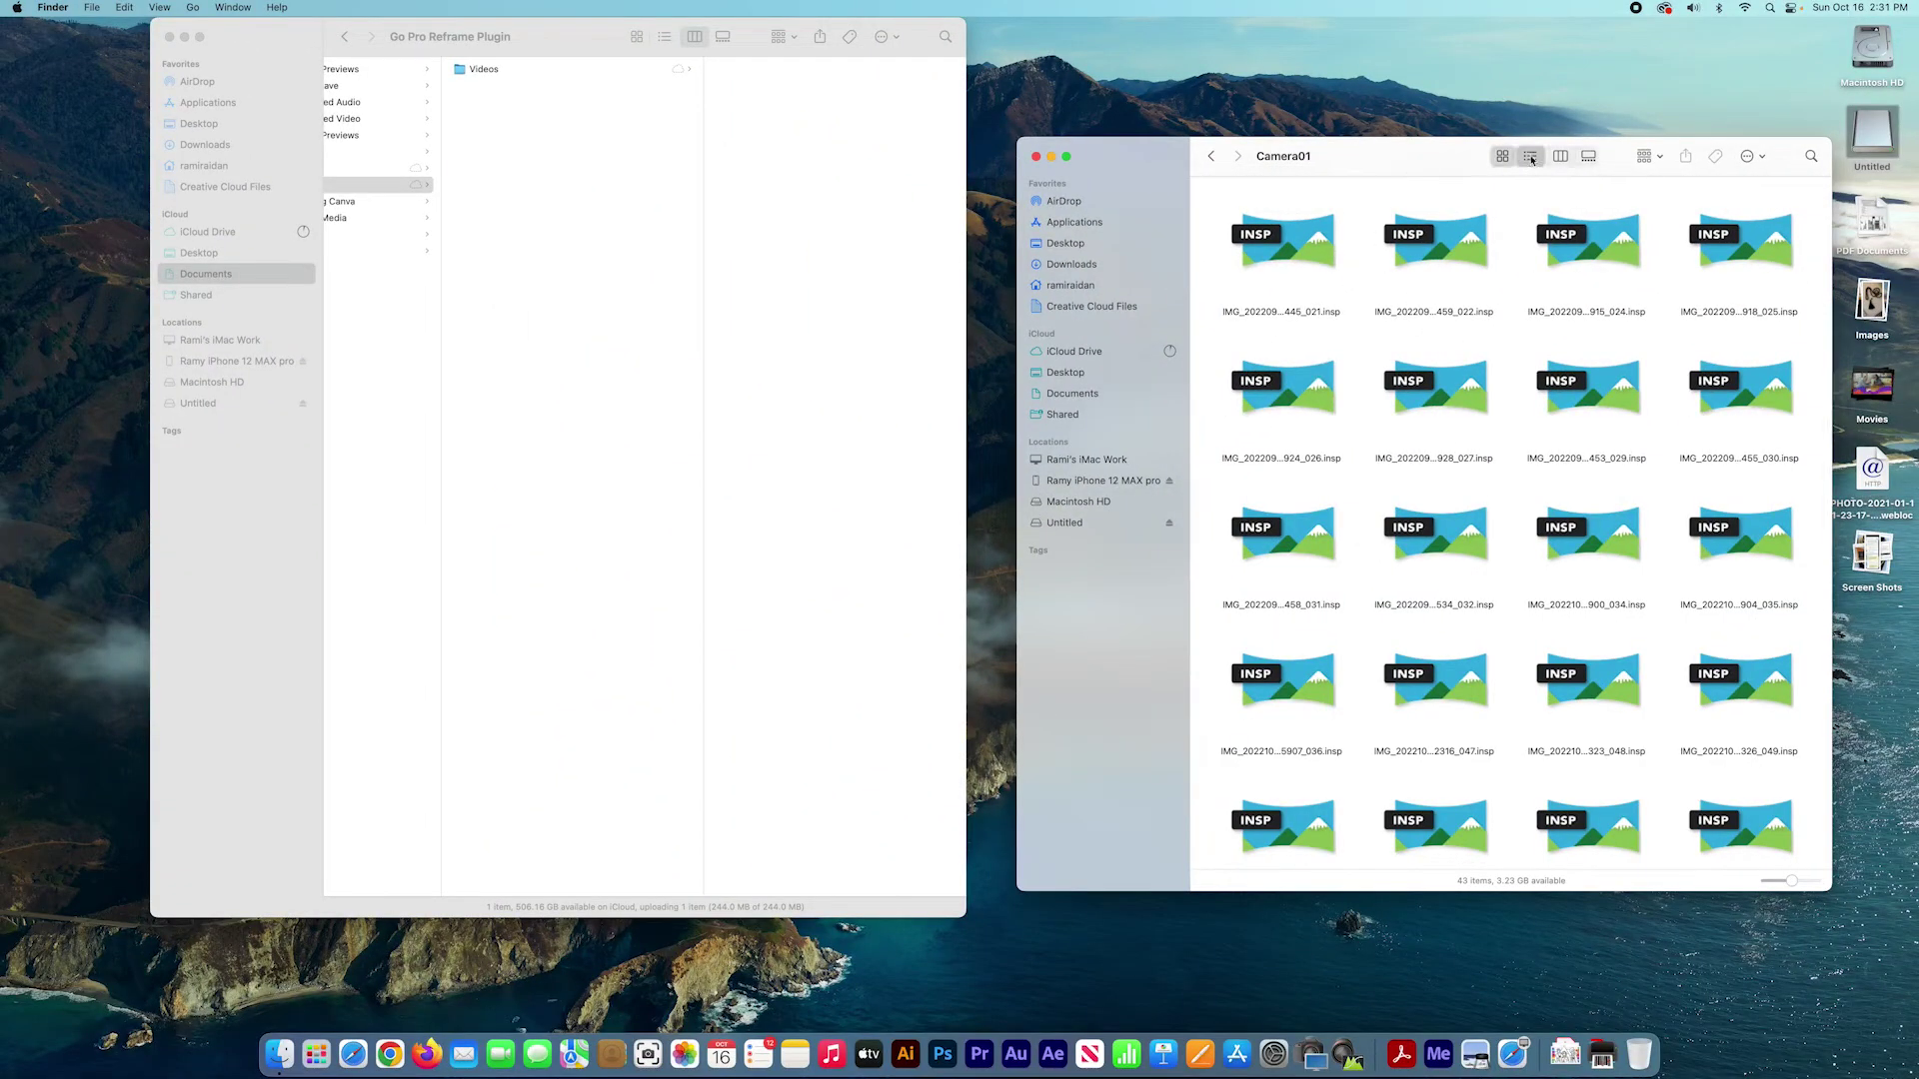
left_click(1532, 157)
left_click_drag(1429, 161, 1407, 111)
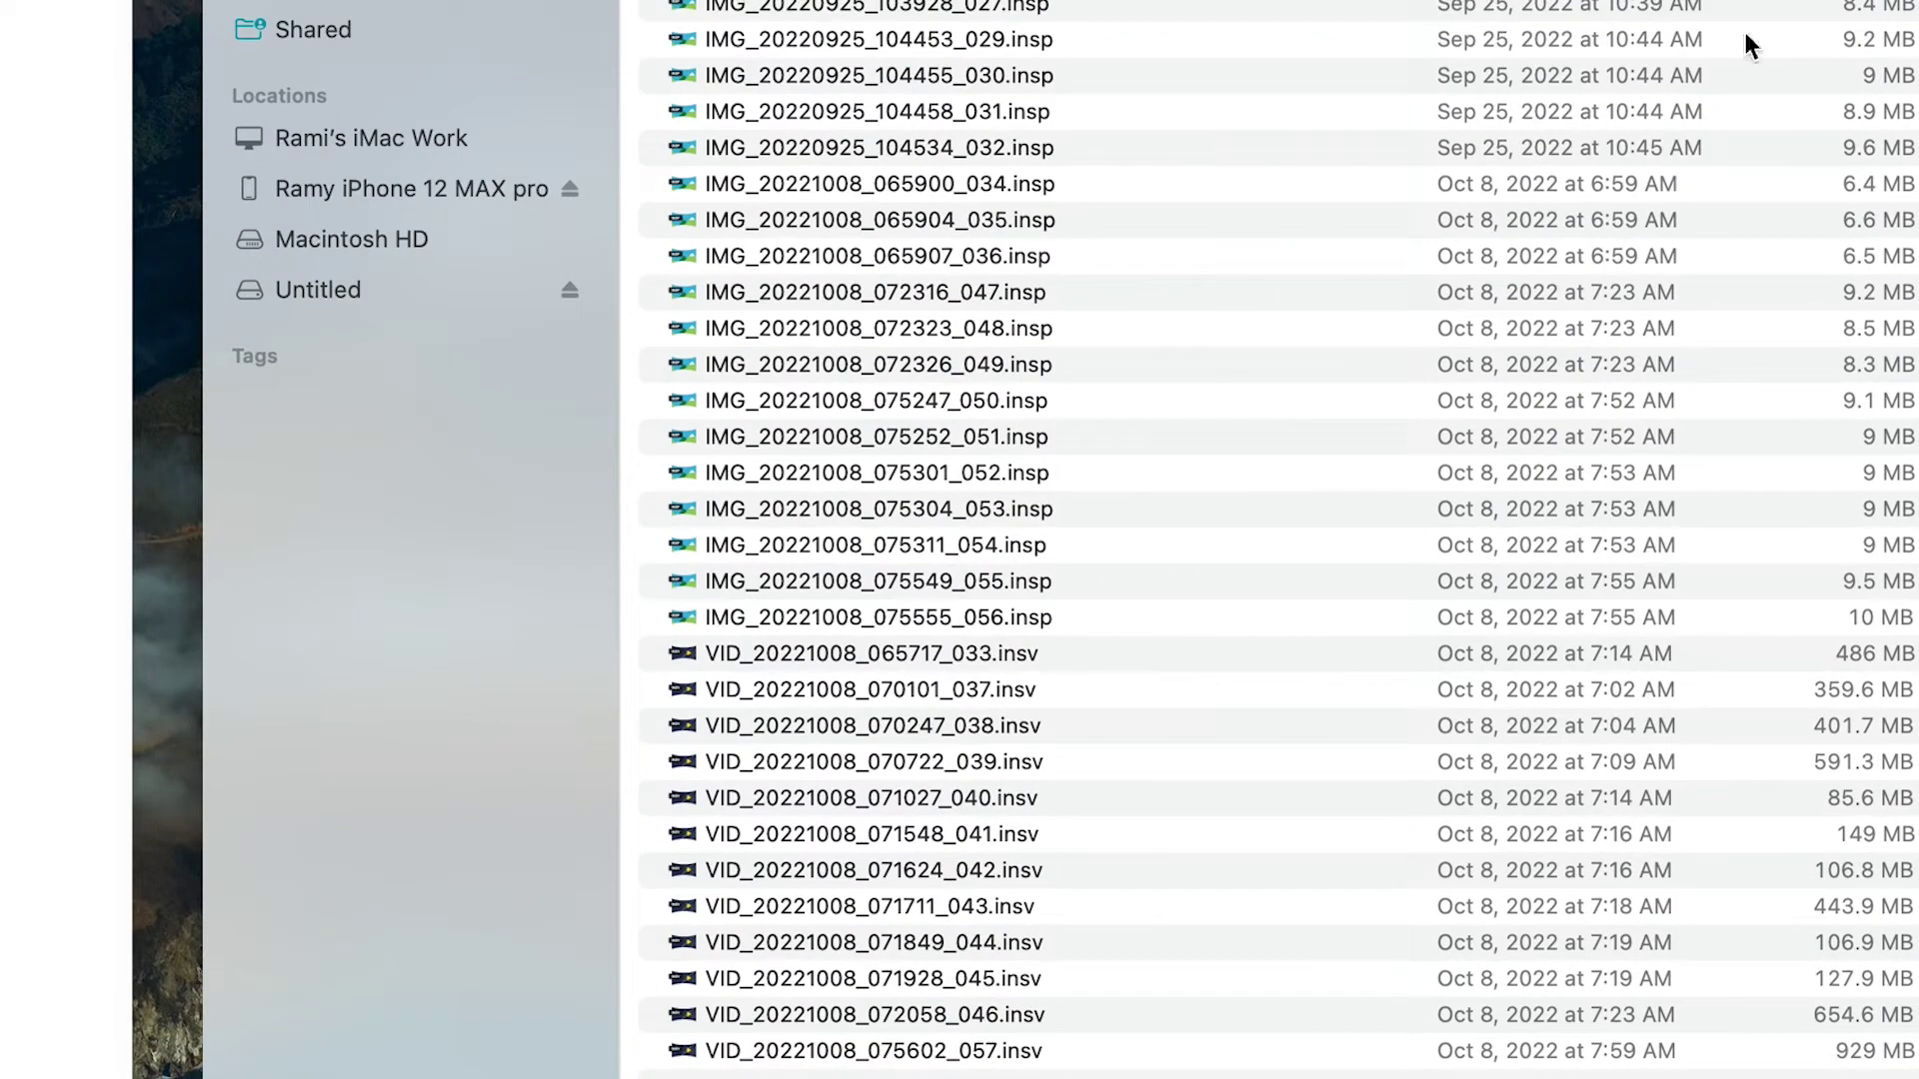
Step: Copy the 25 Oct 8 files, IMG_20221008_065900 through VID_20221008_075602, into Day Greek Oct 8 2022
left_click(1492, 185)
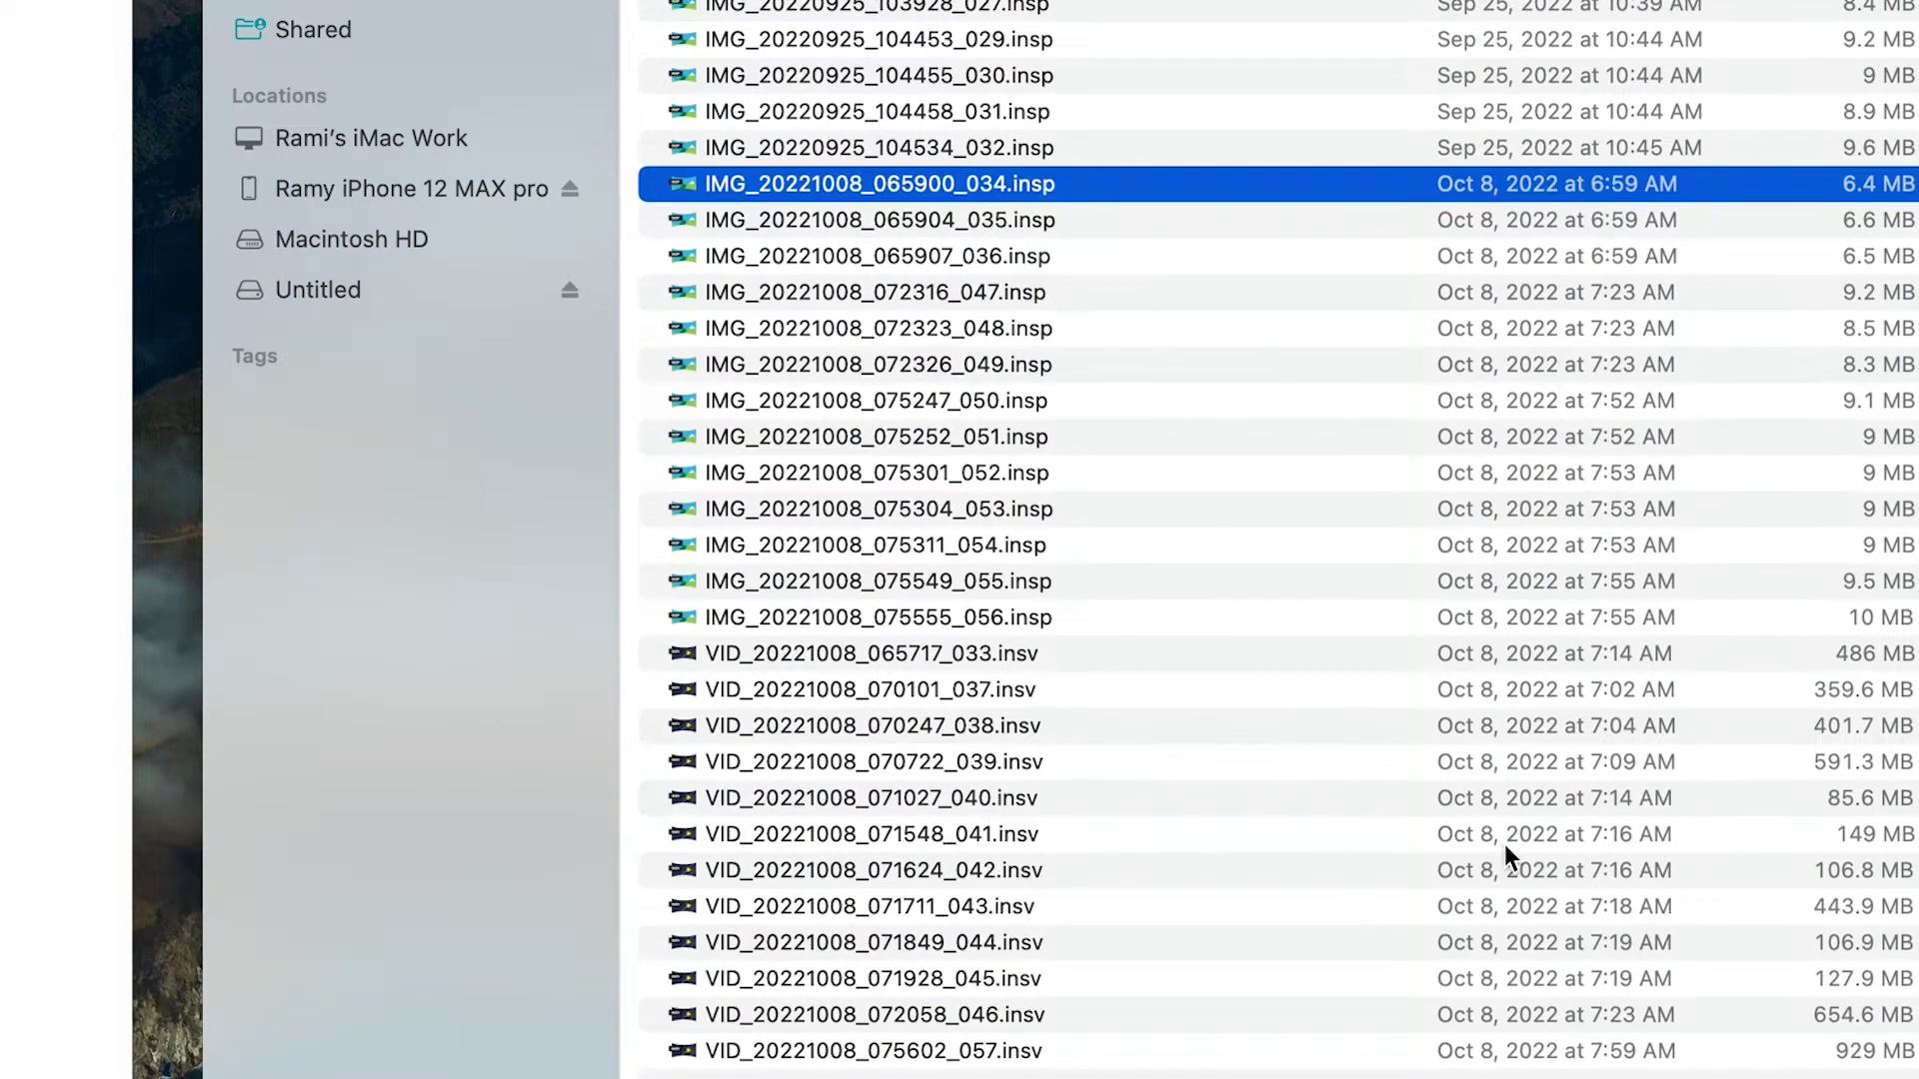
left_click(1324, 1044, "shift")
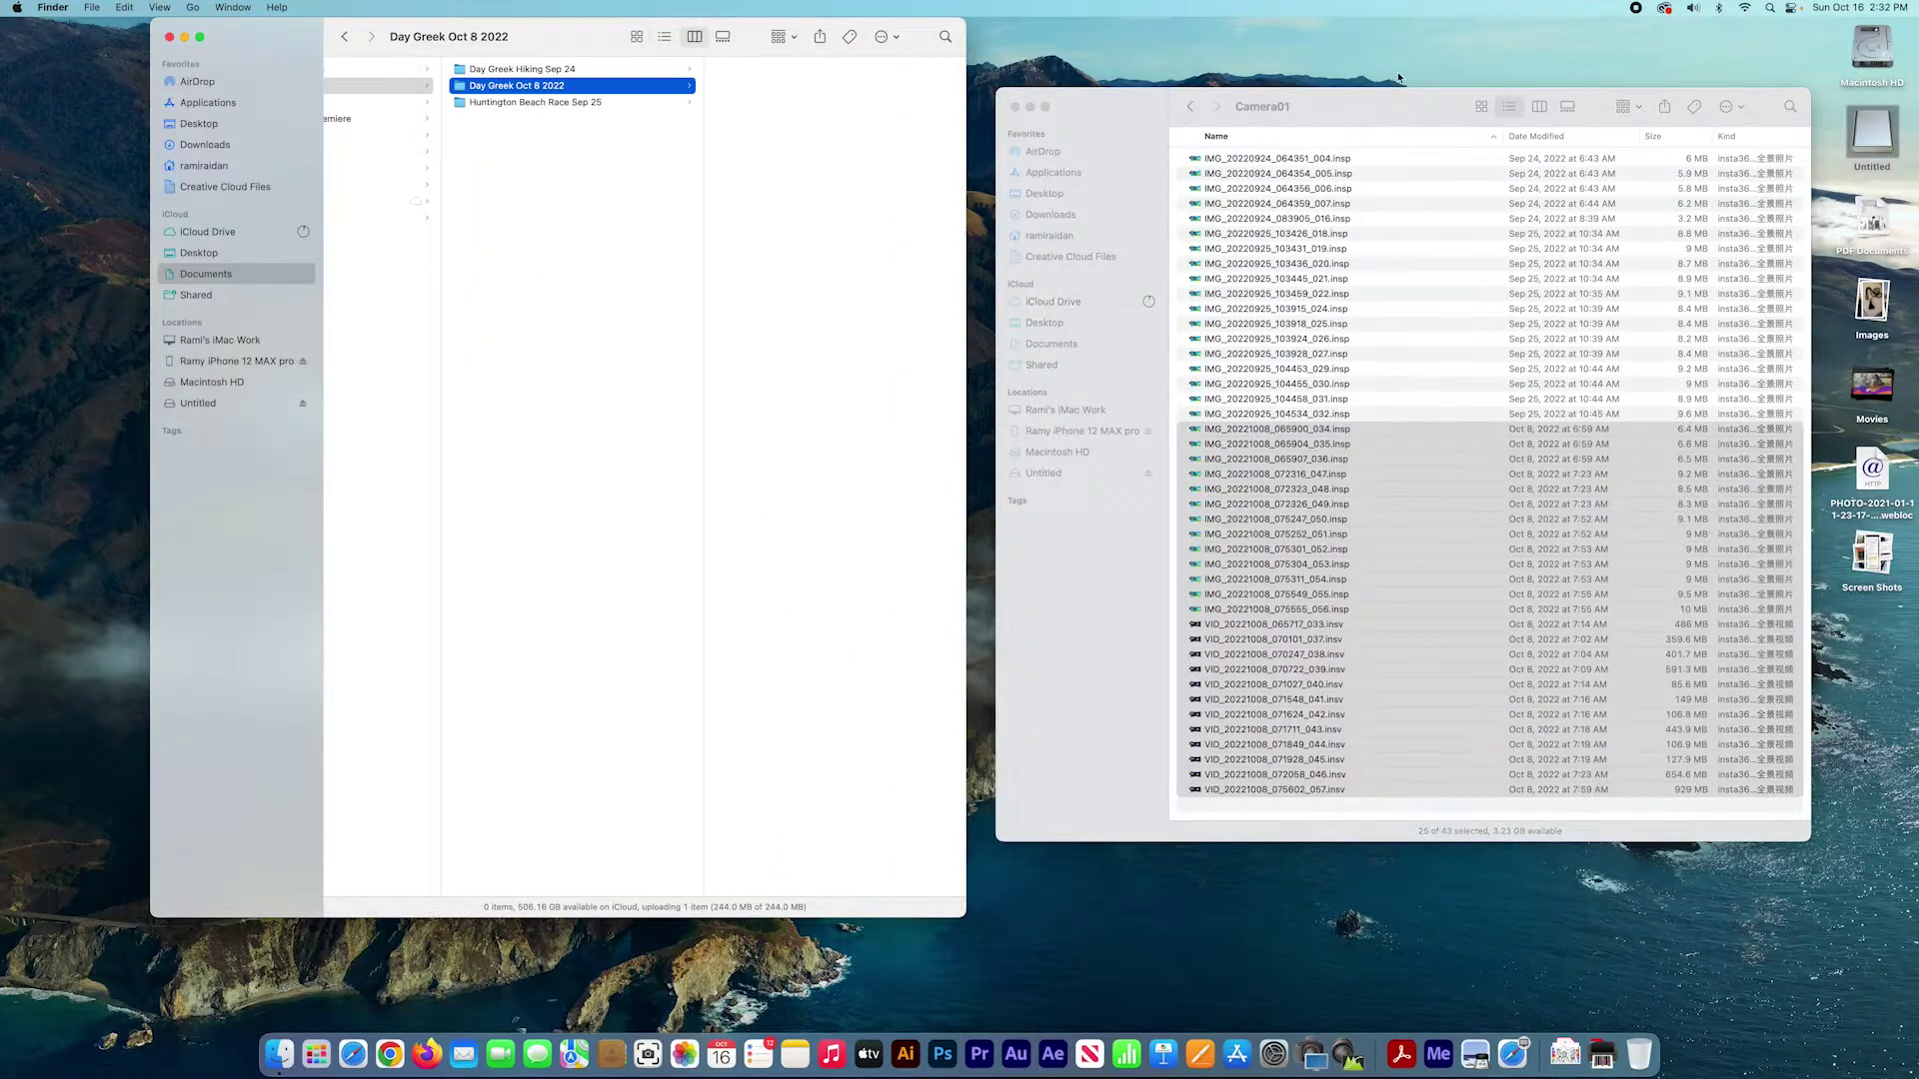
left_click(1401, 102)
left_click_drag(1297, 480, 887, 285)
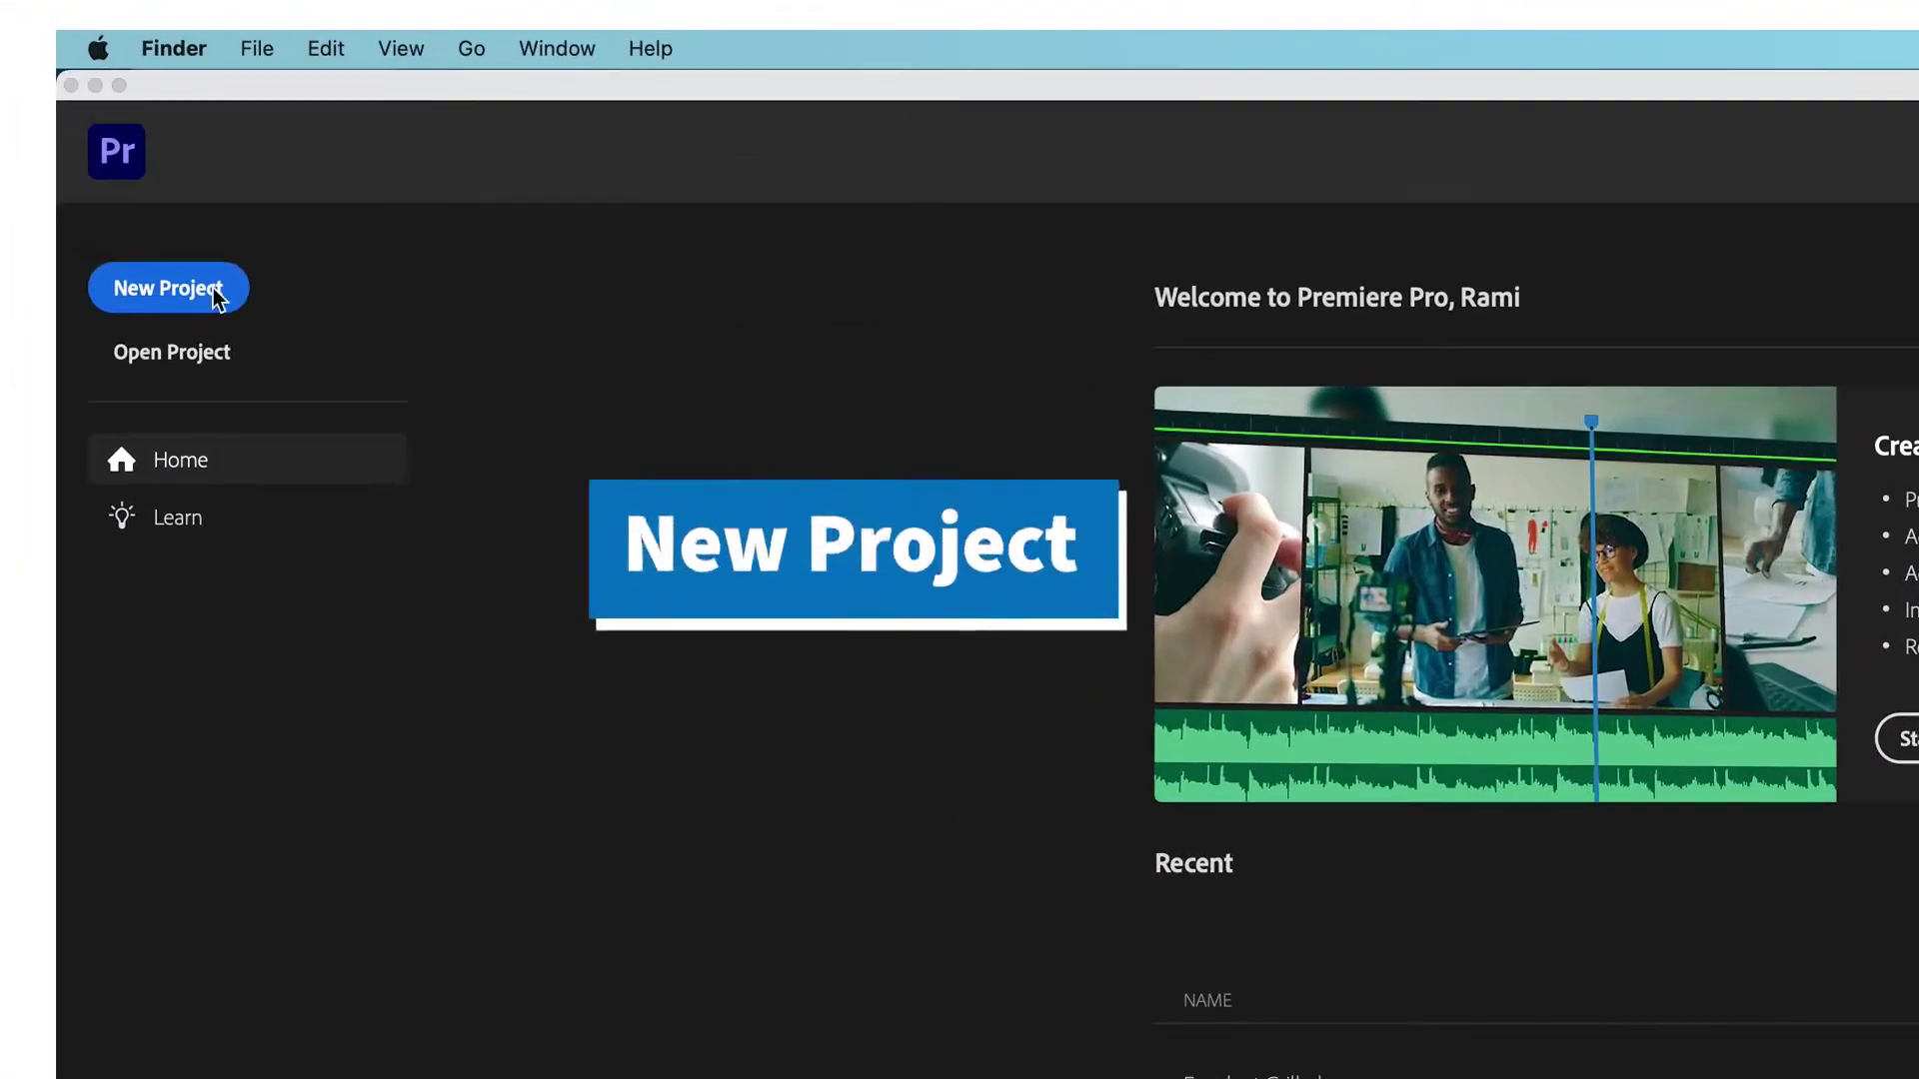
Step: Start a new project with its location set to the Go Pro Reframe Plugin folder
left_click(185, 292)
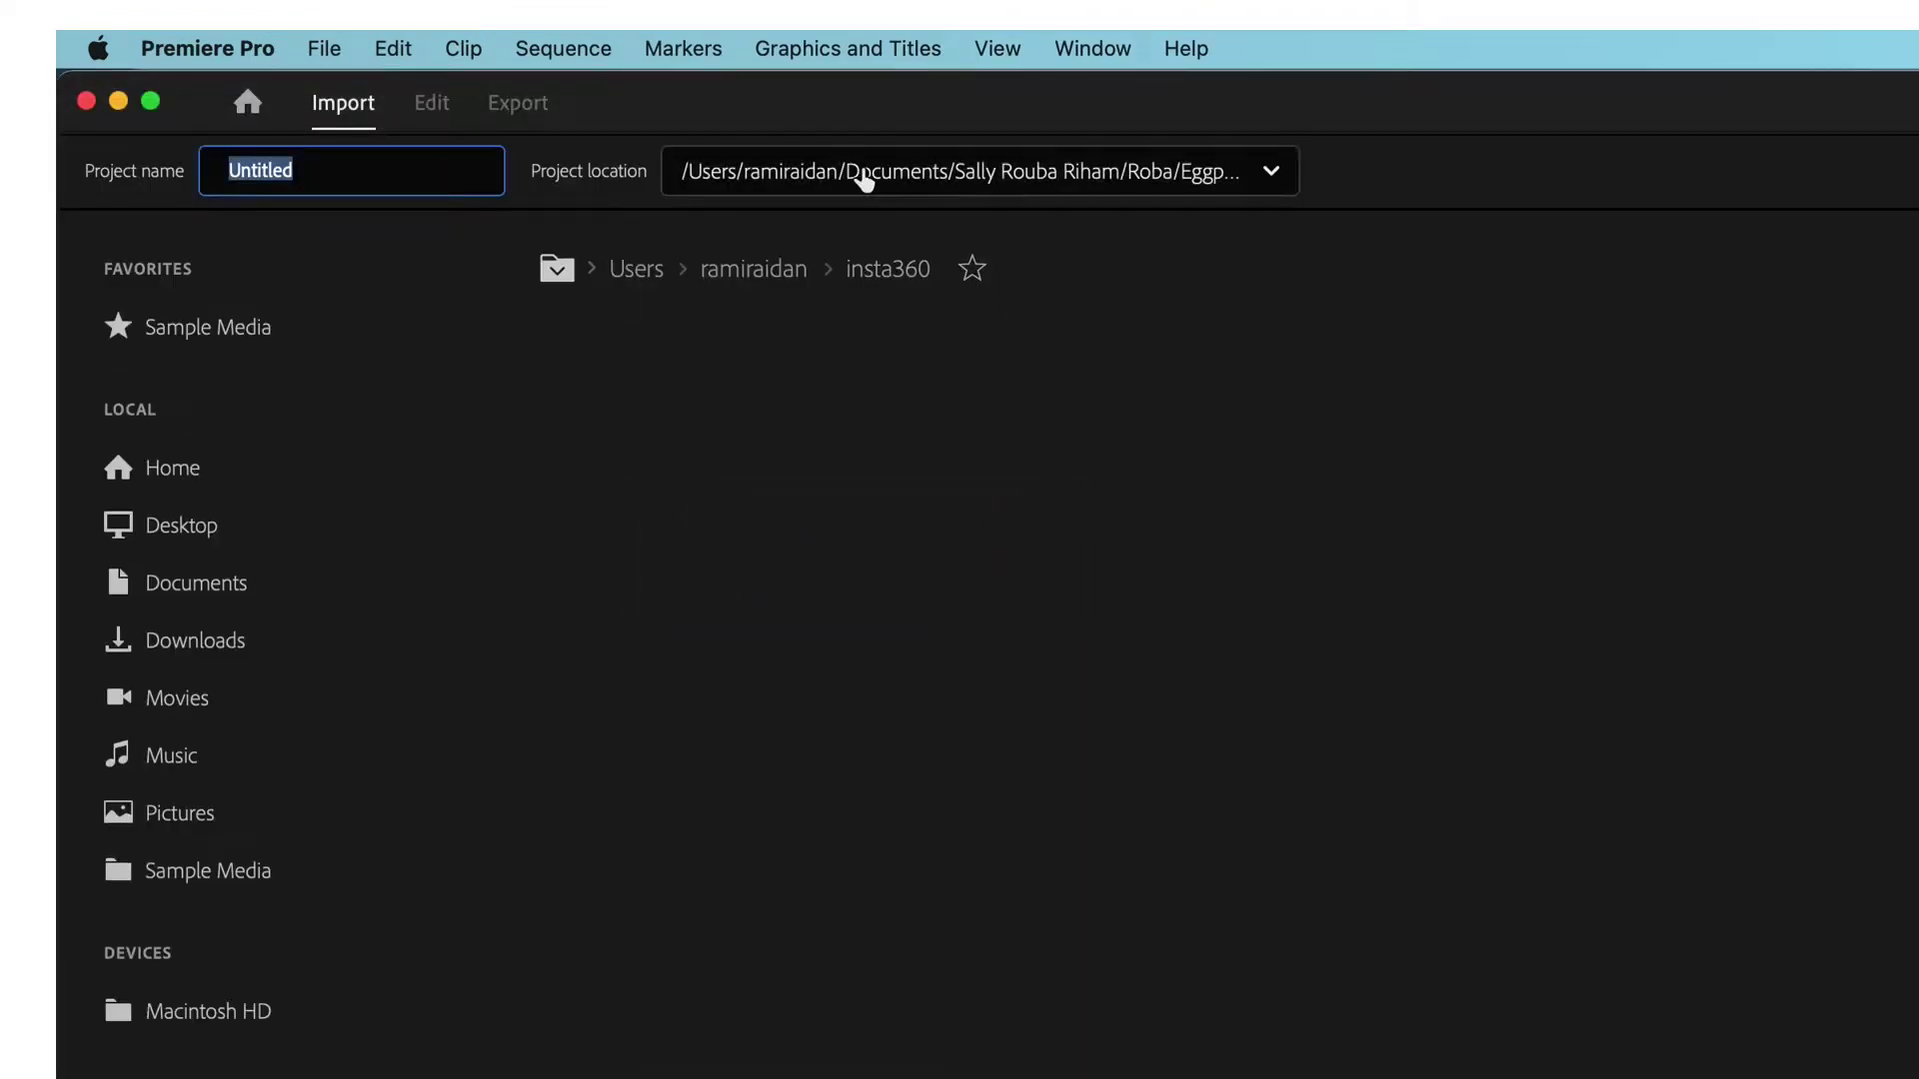
left_click(865, 176)
left_click(711, 768)
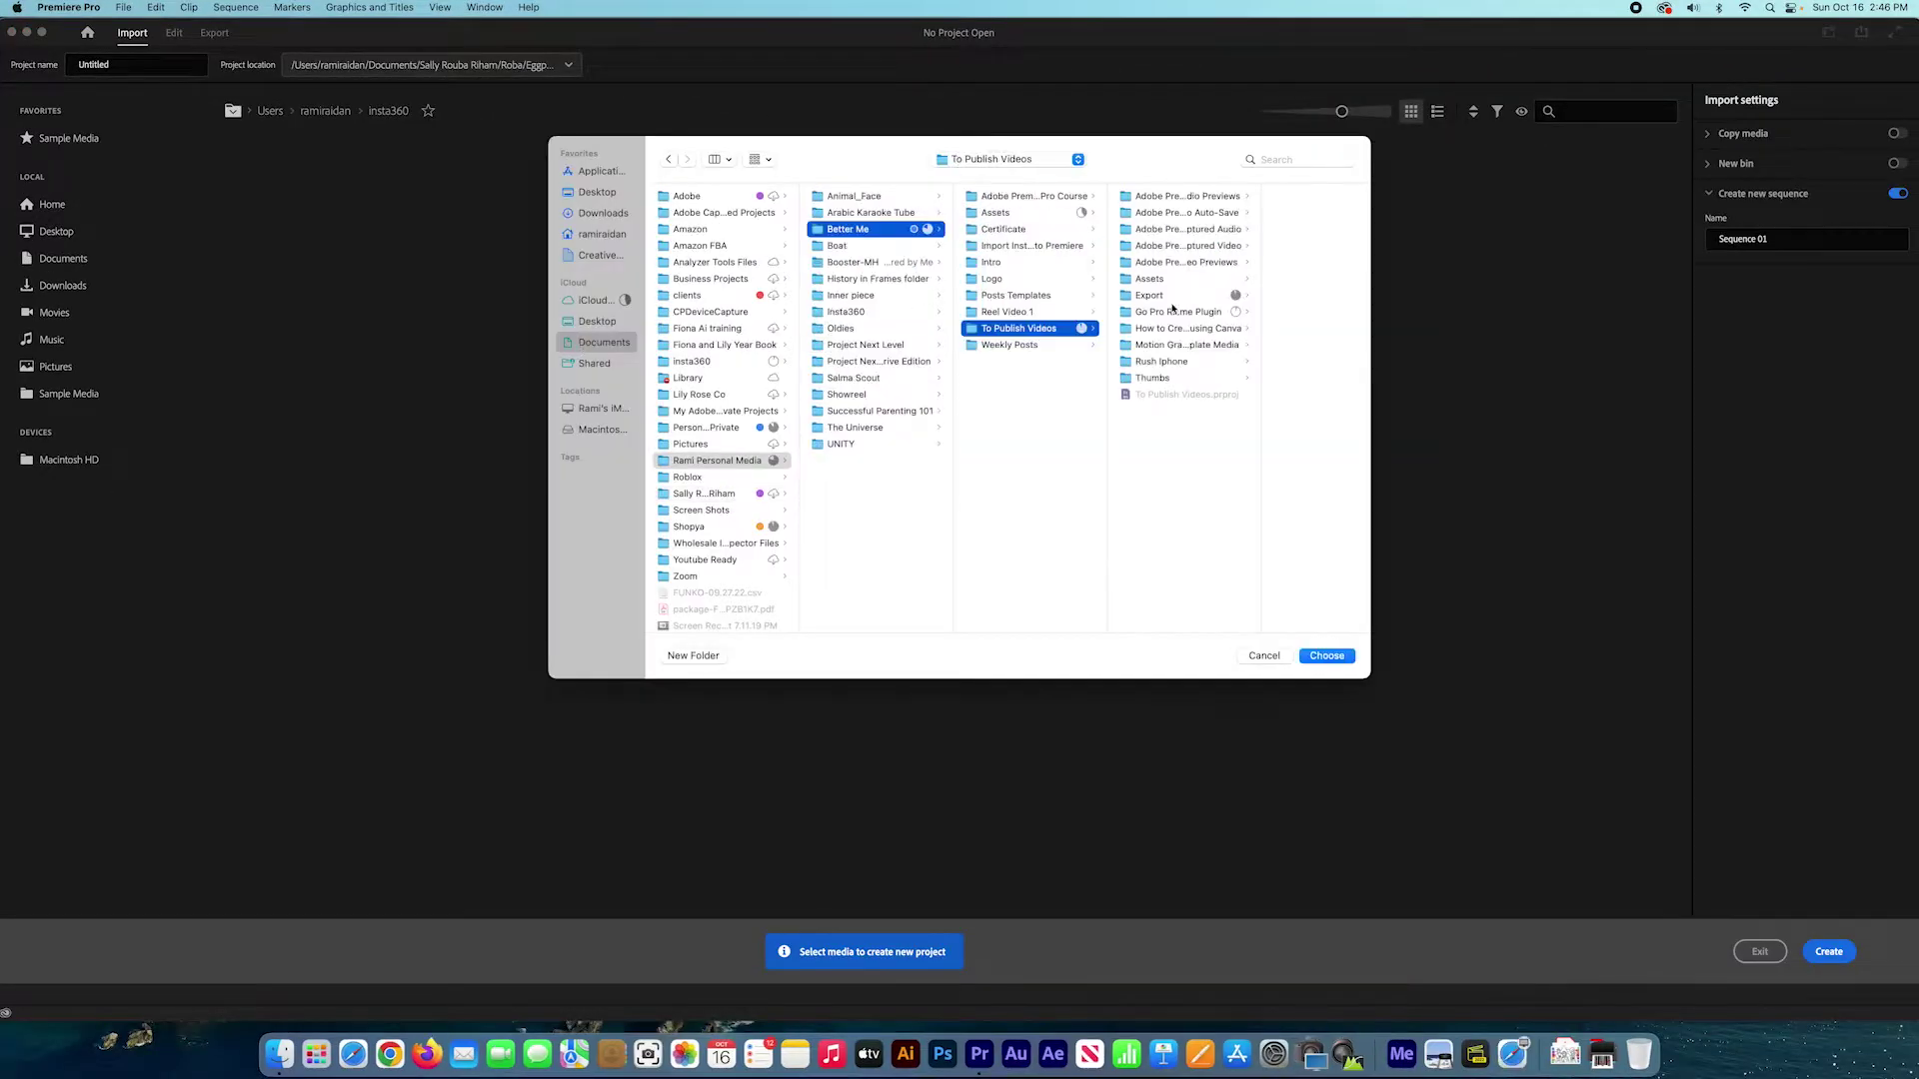
left_click(1173, 313)
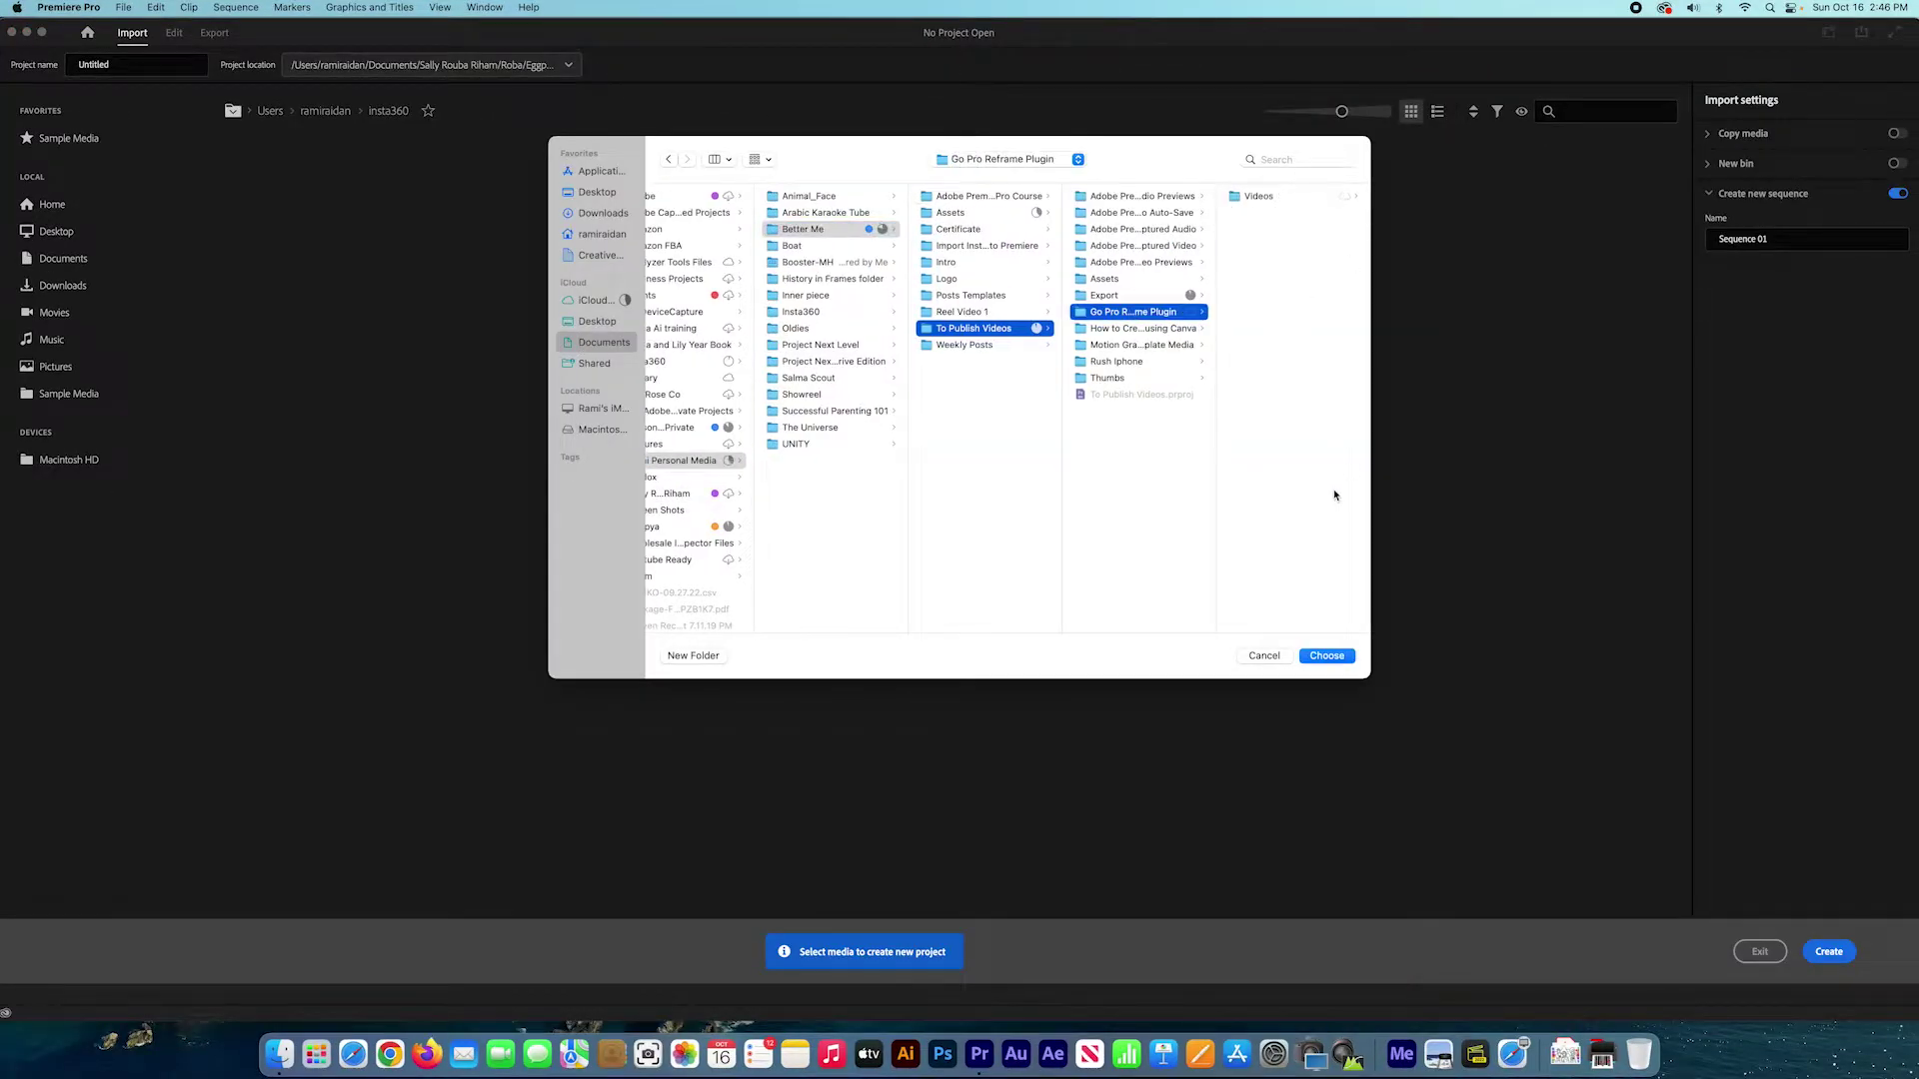
left_click(1335, 656)
Step: Name the project 'Go Pro Reframe Plugin' and create it
left_click(148, 64)
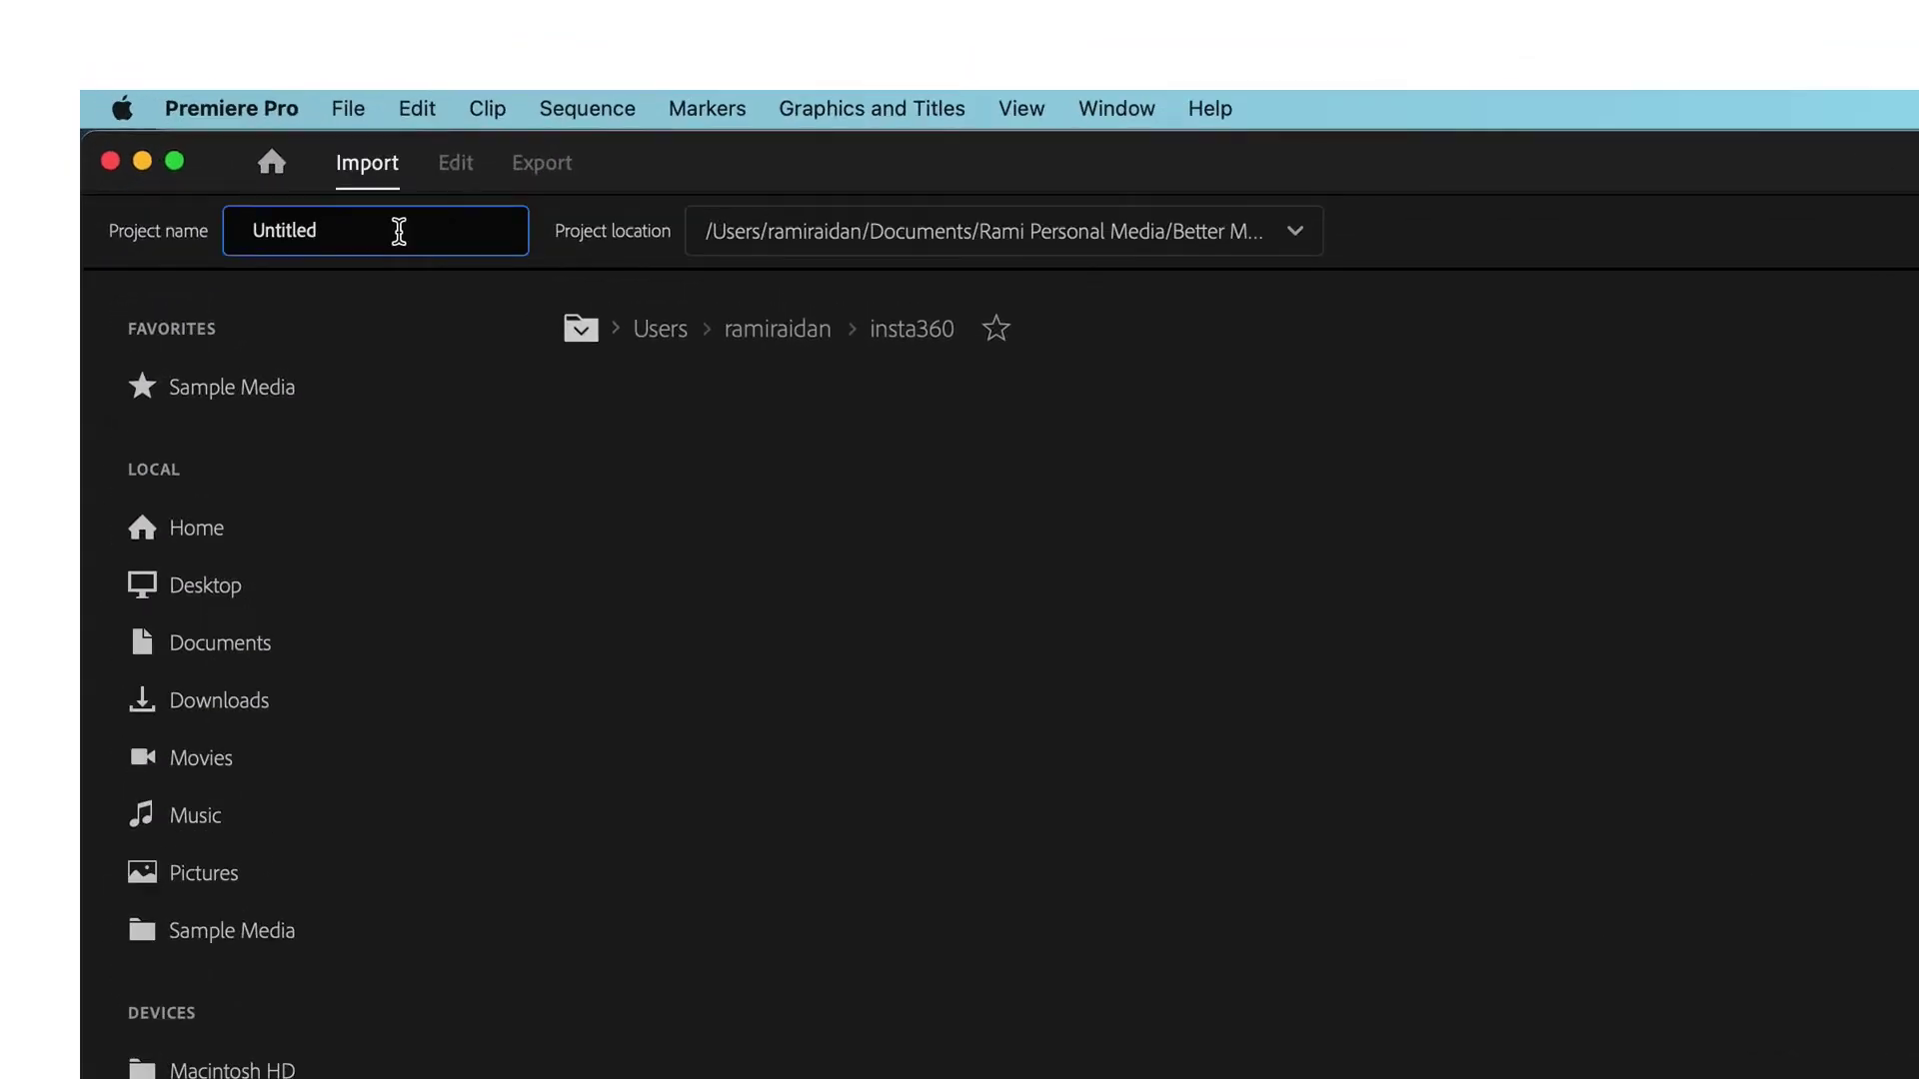
double_click(399, 231)
type("Go Pro Reframe Plugin")
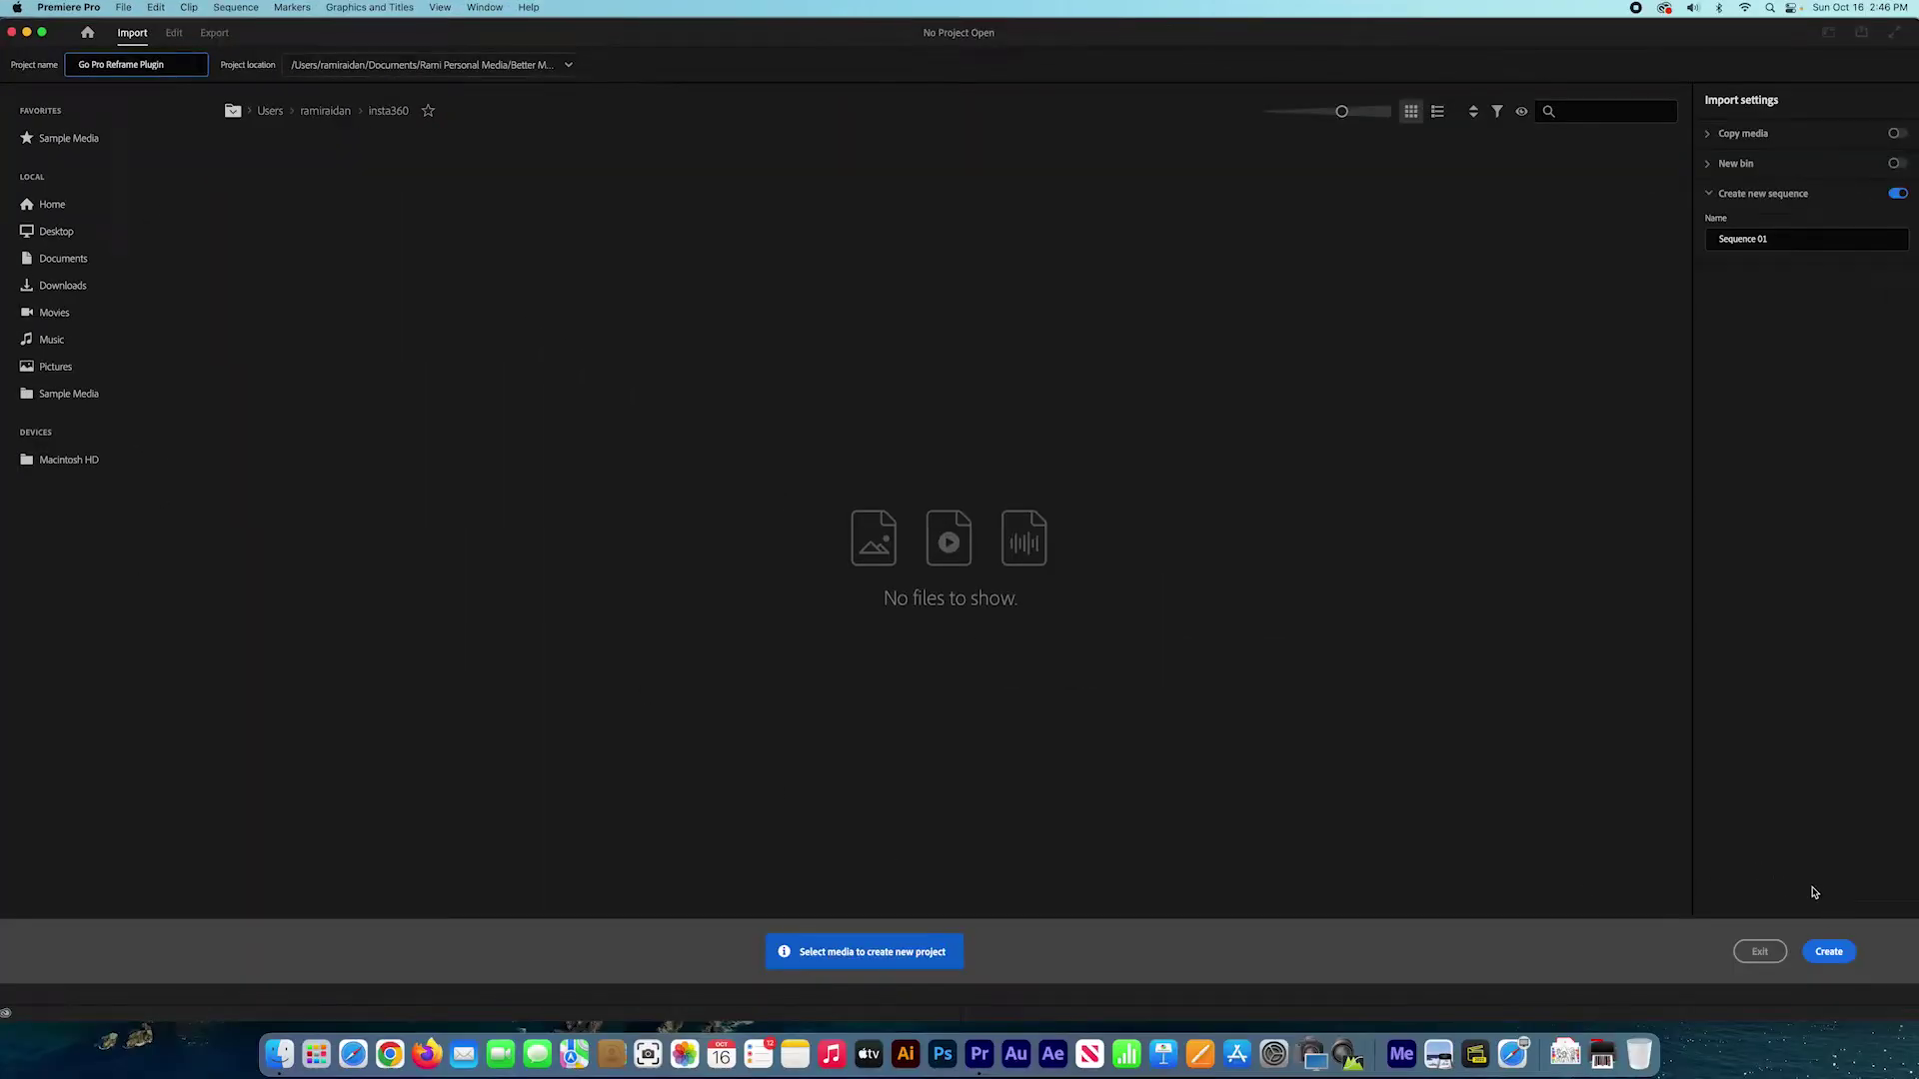
left_click(1828, 952)
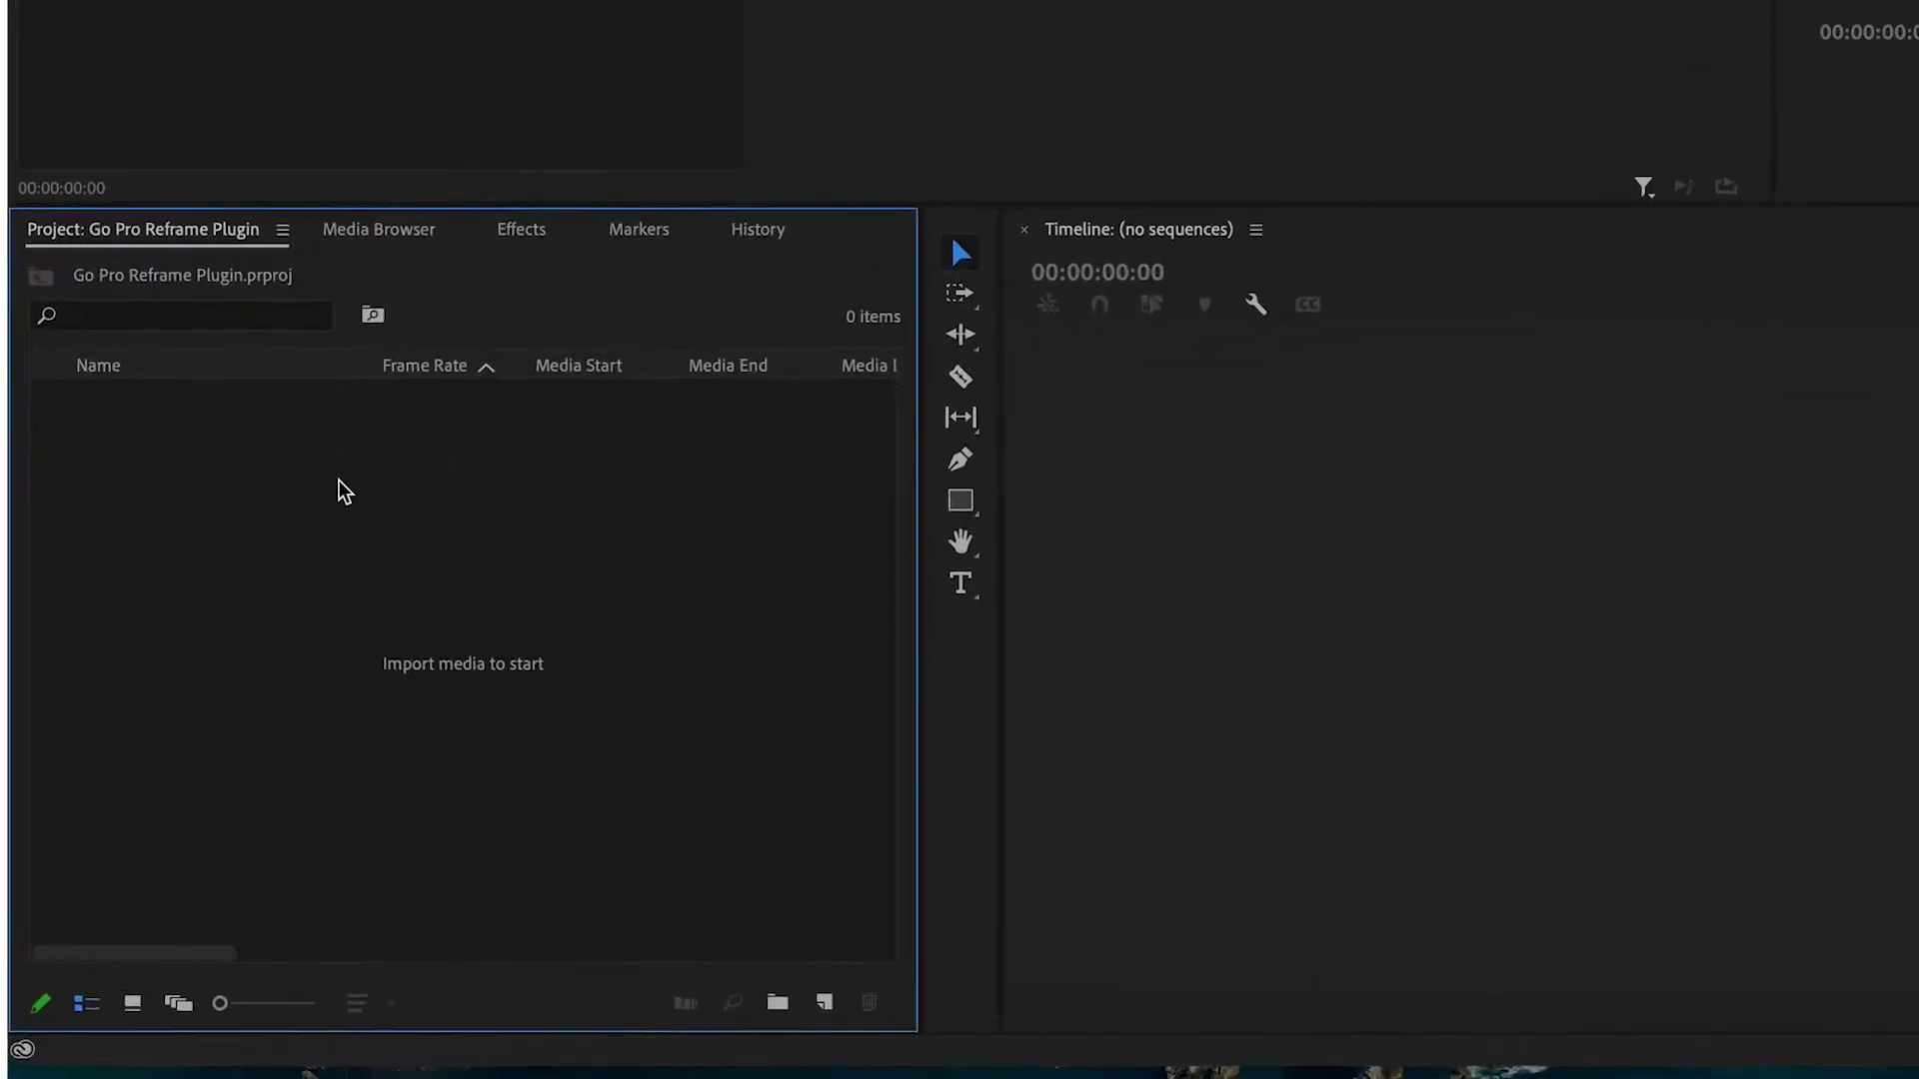
Step: Create two project bins named Videos and Photos
right_click(218, 649)
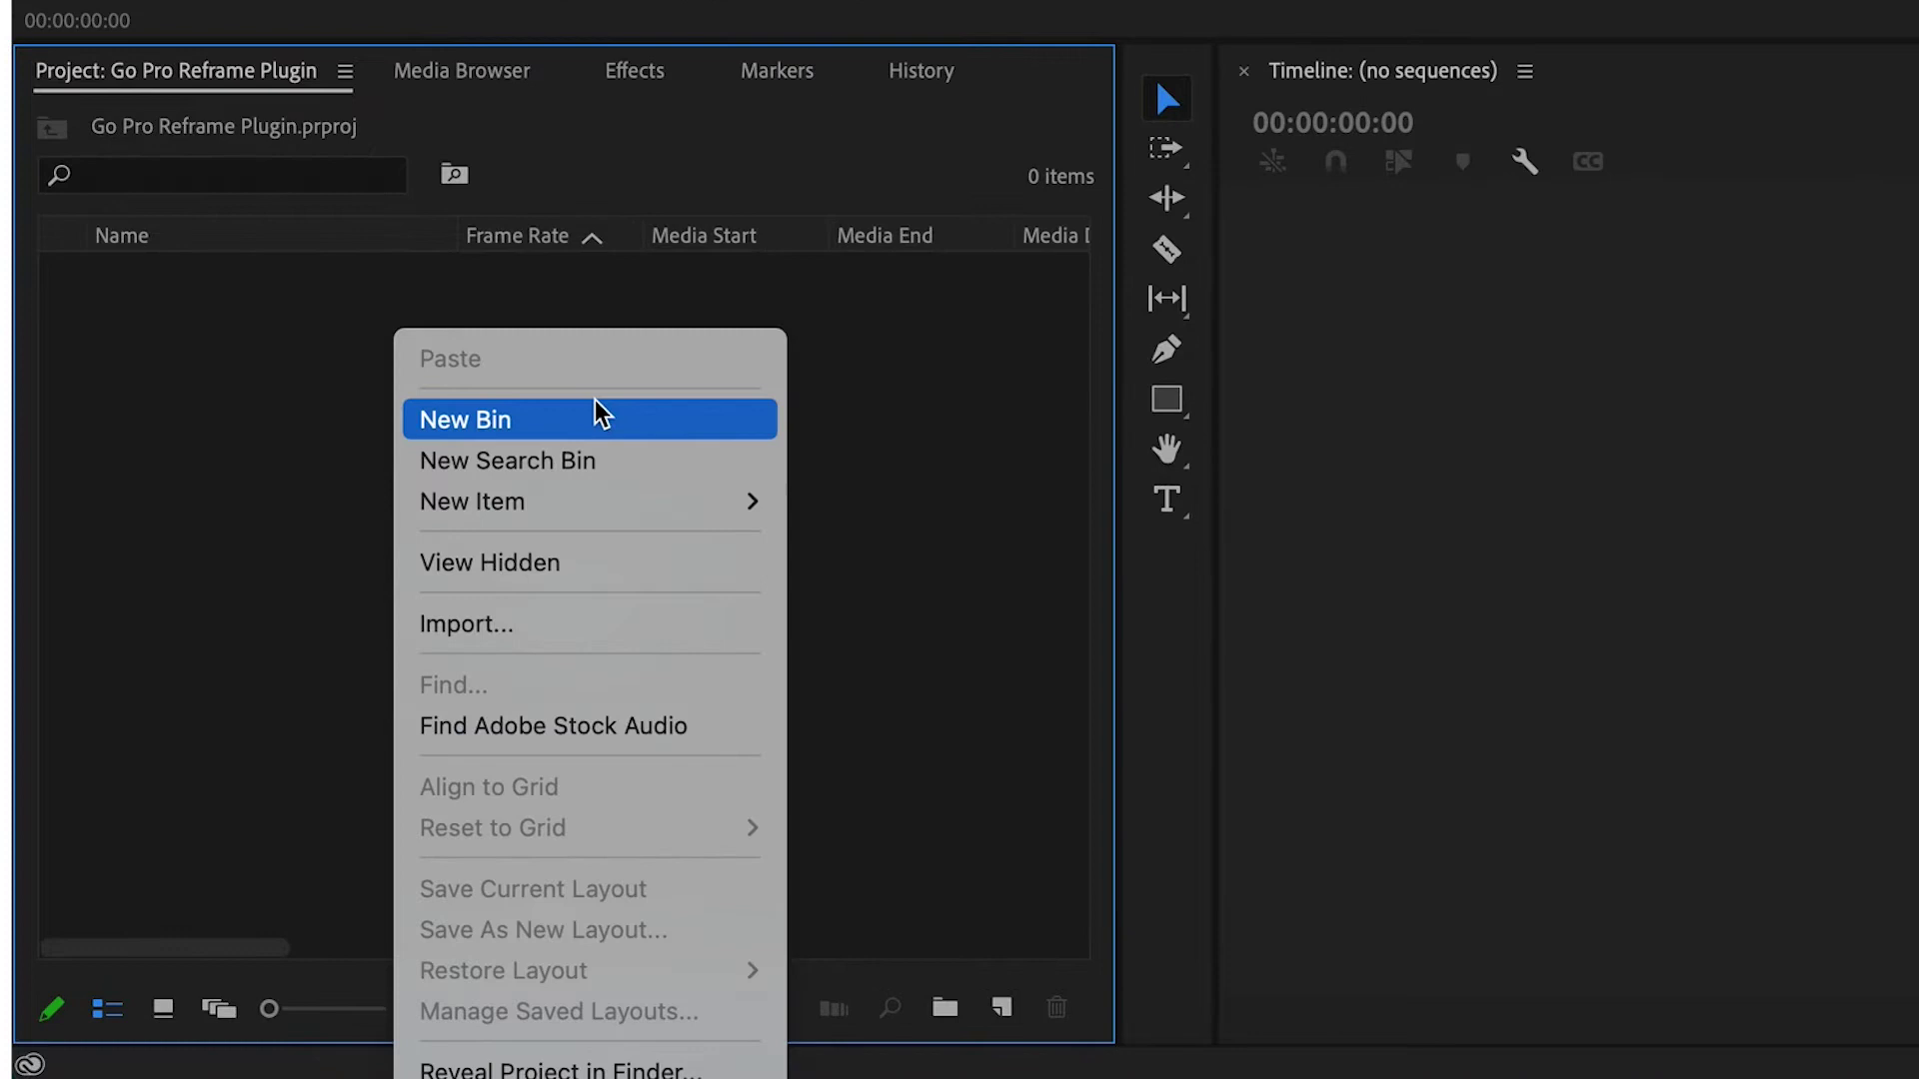
left_click(600, 419)
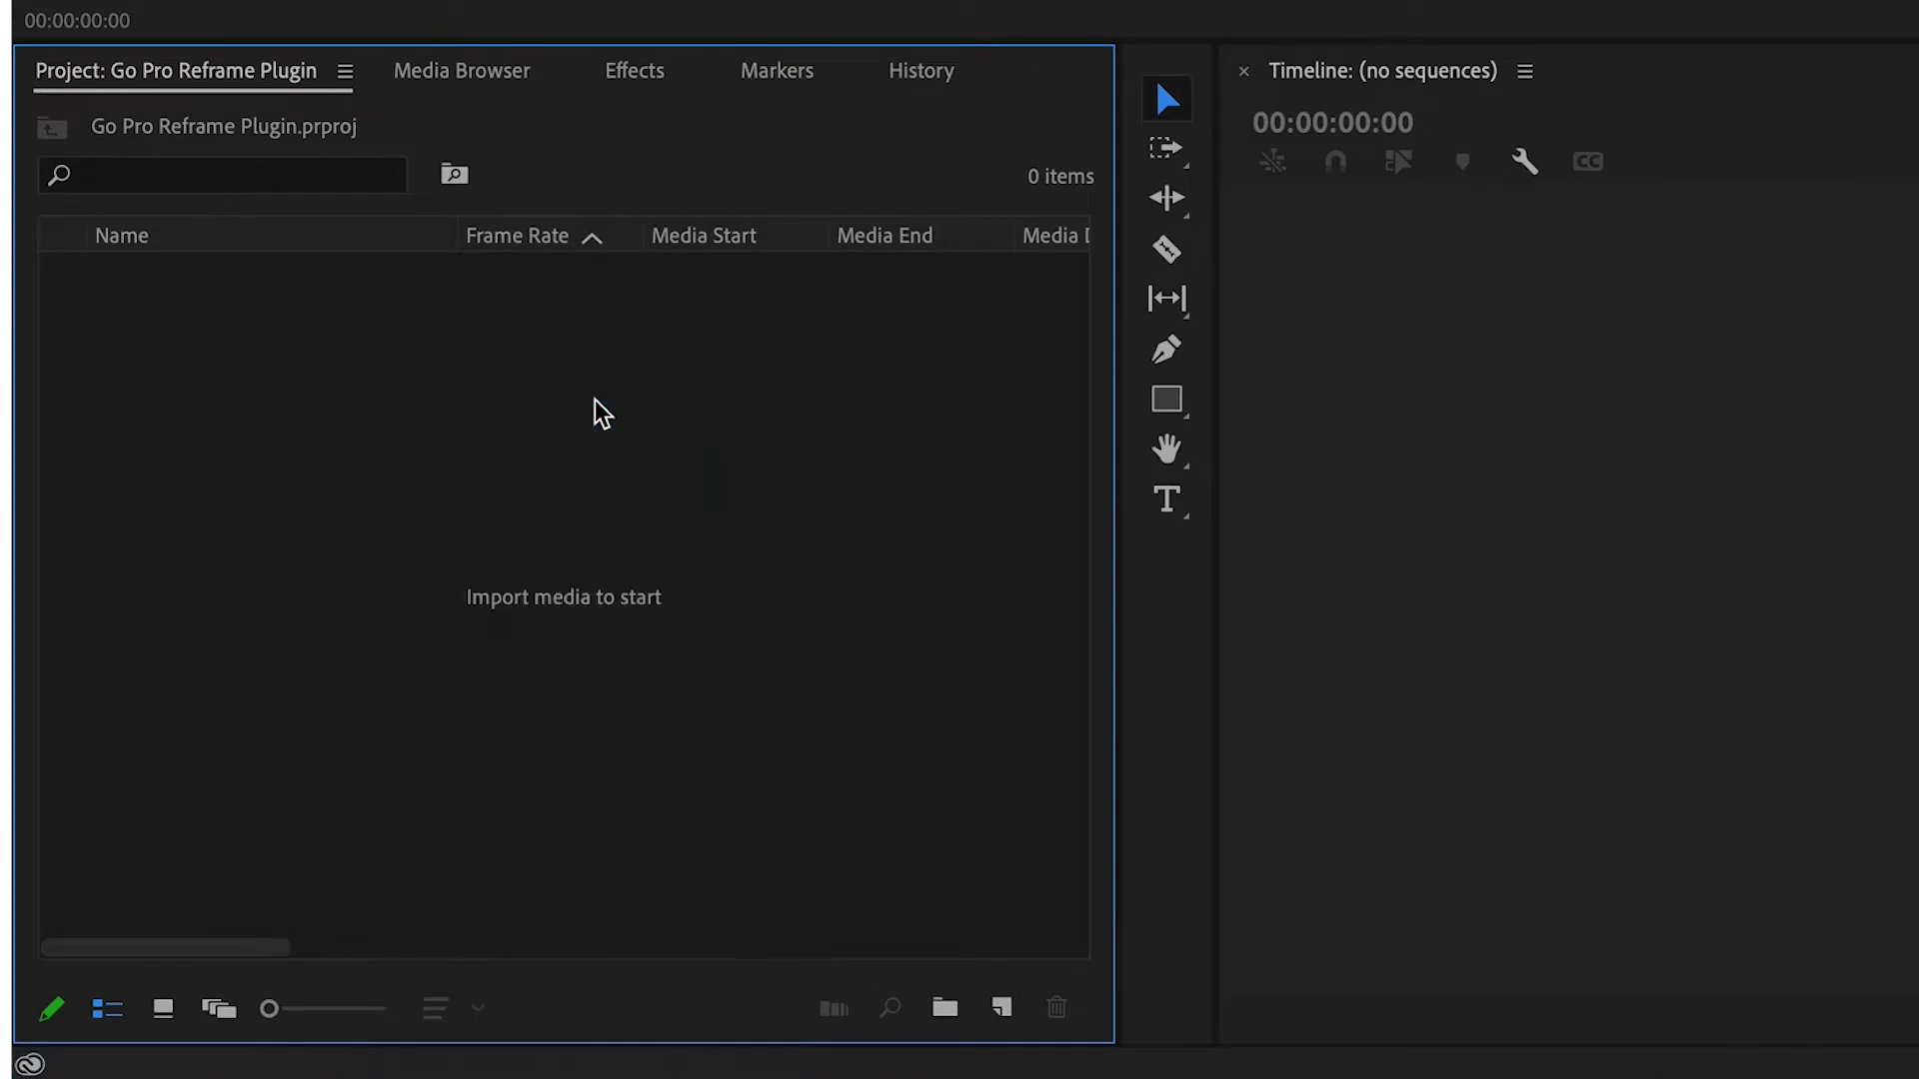
type("Videos")
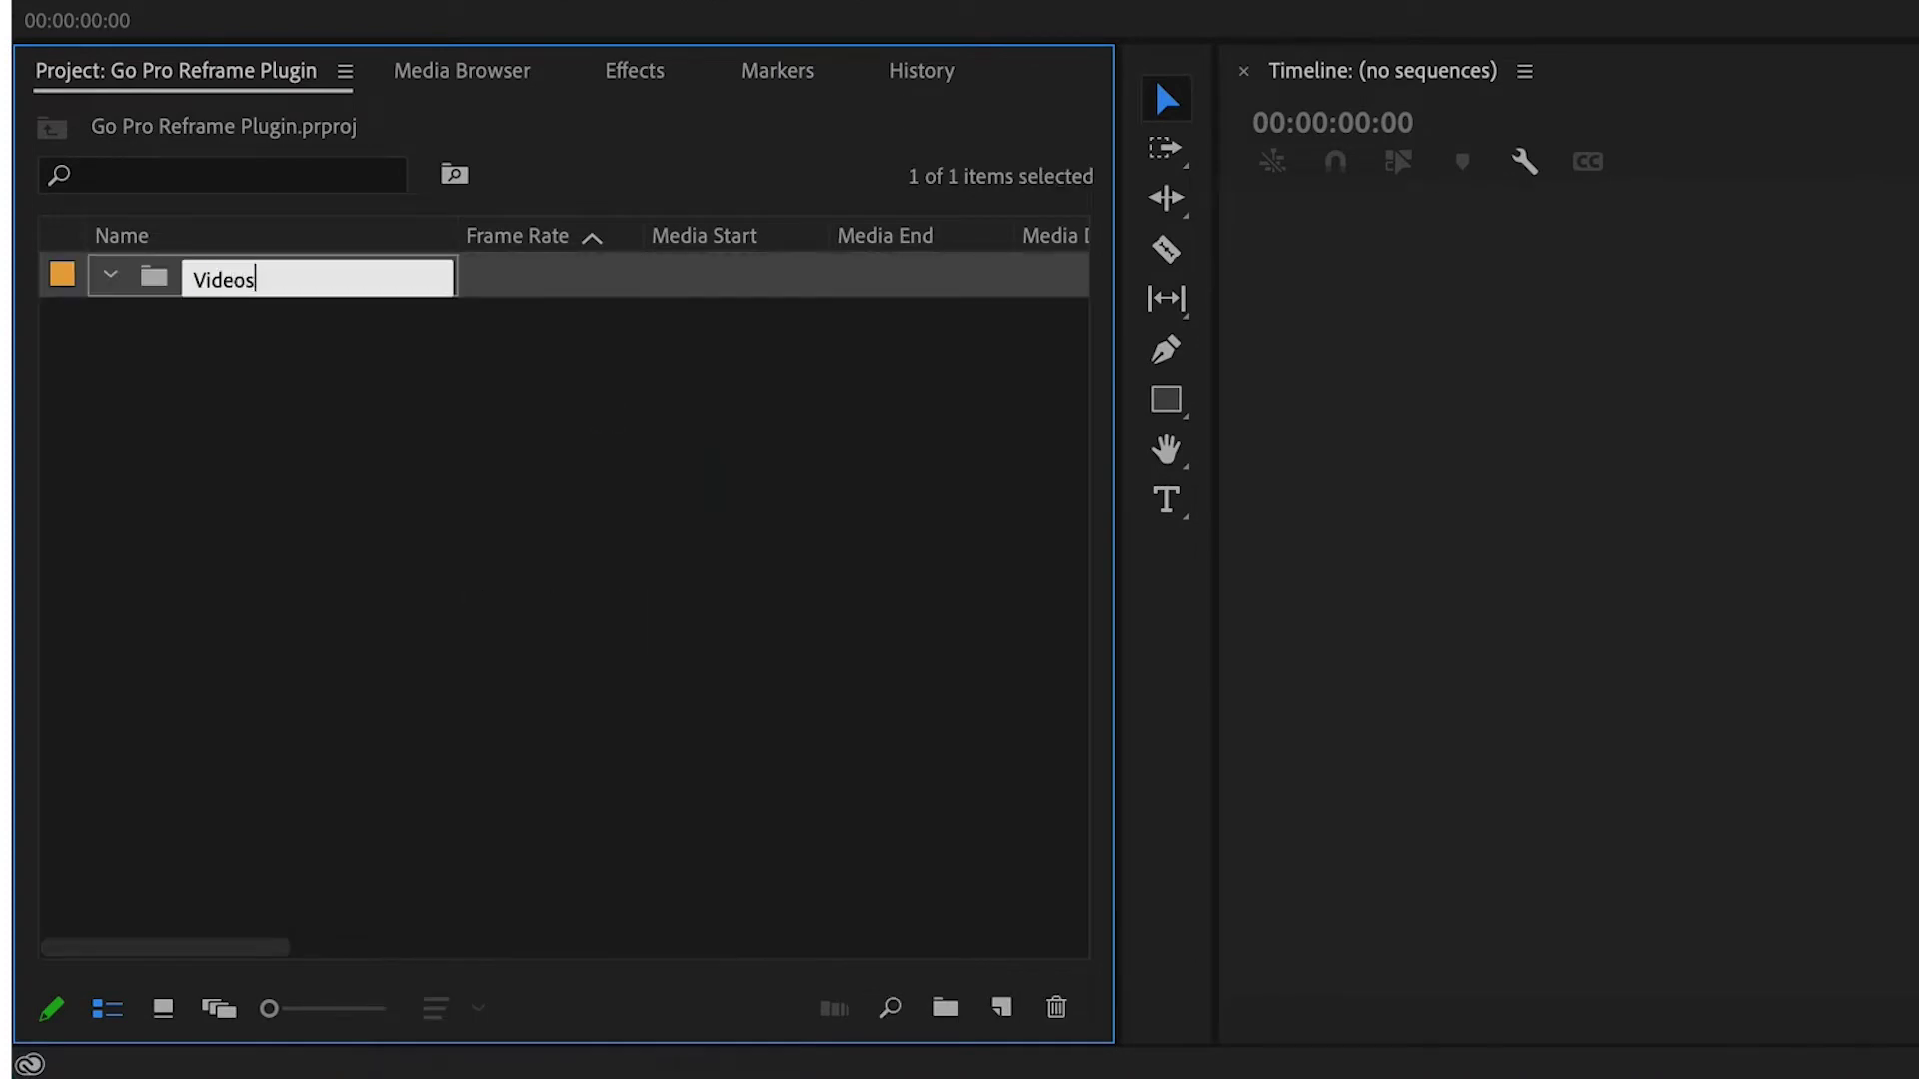
key("Return")
left_click(510, 514)
right_click(510, 515)
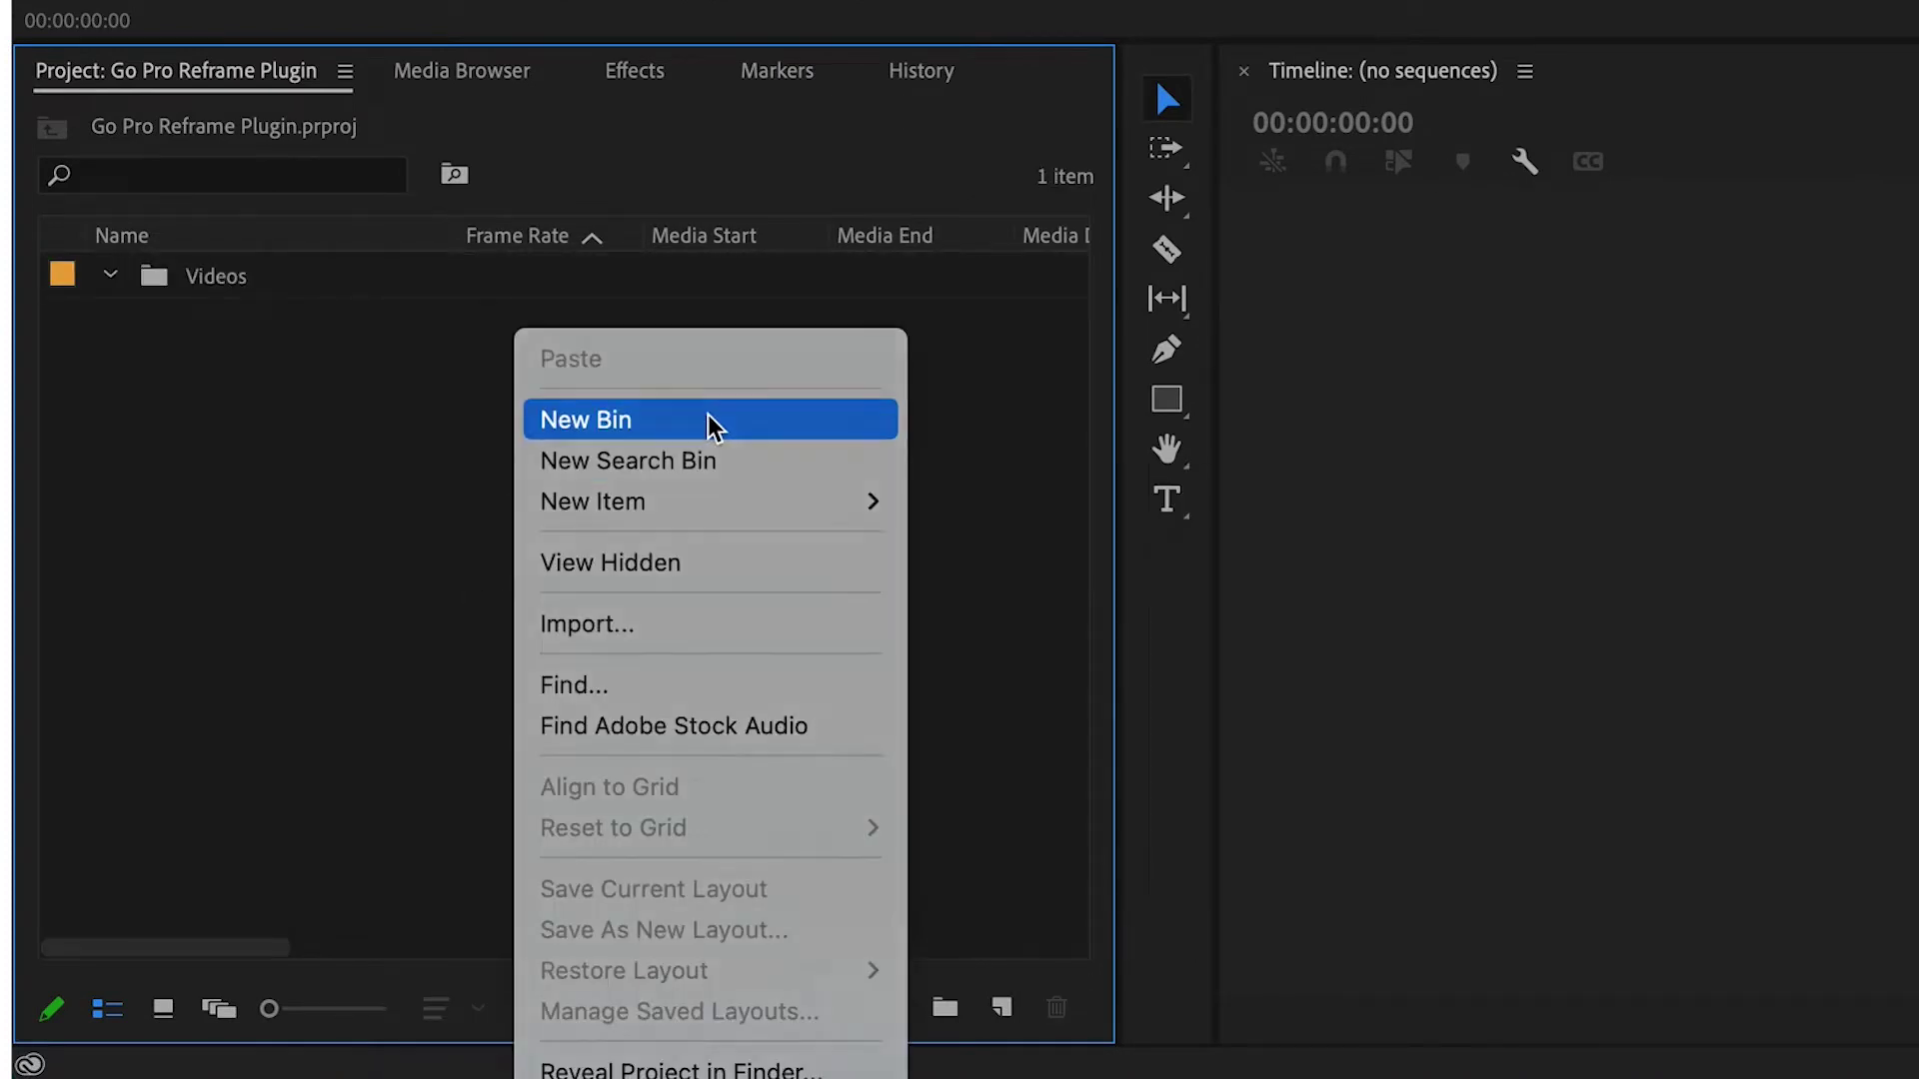
left_click(711, 420)
type("P")
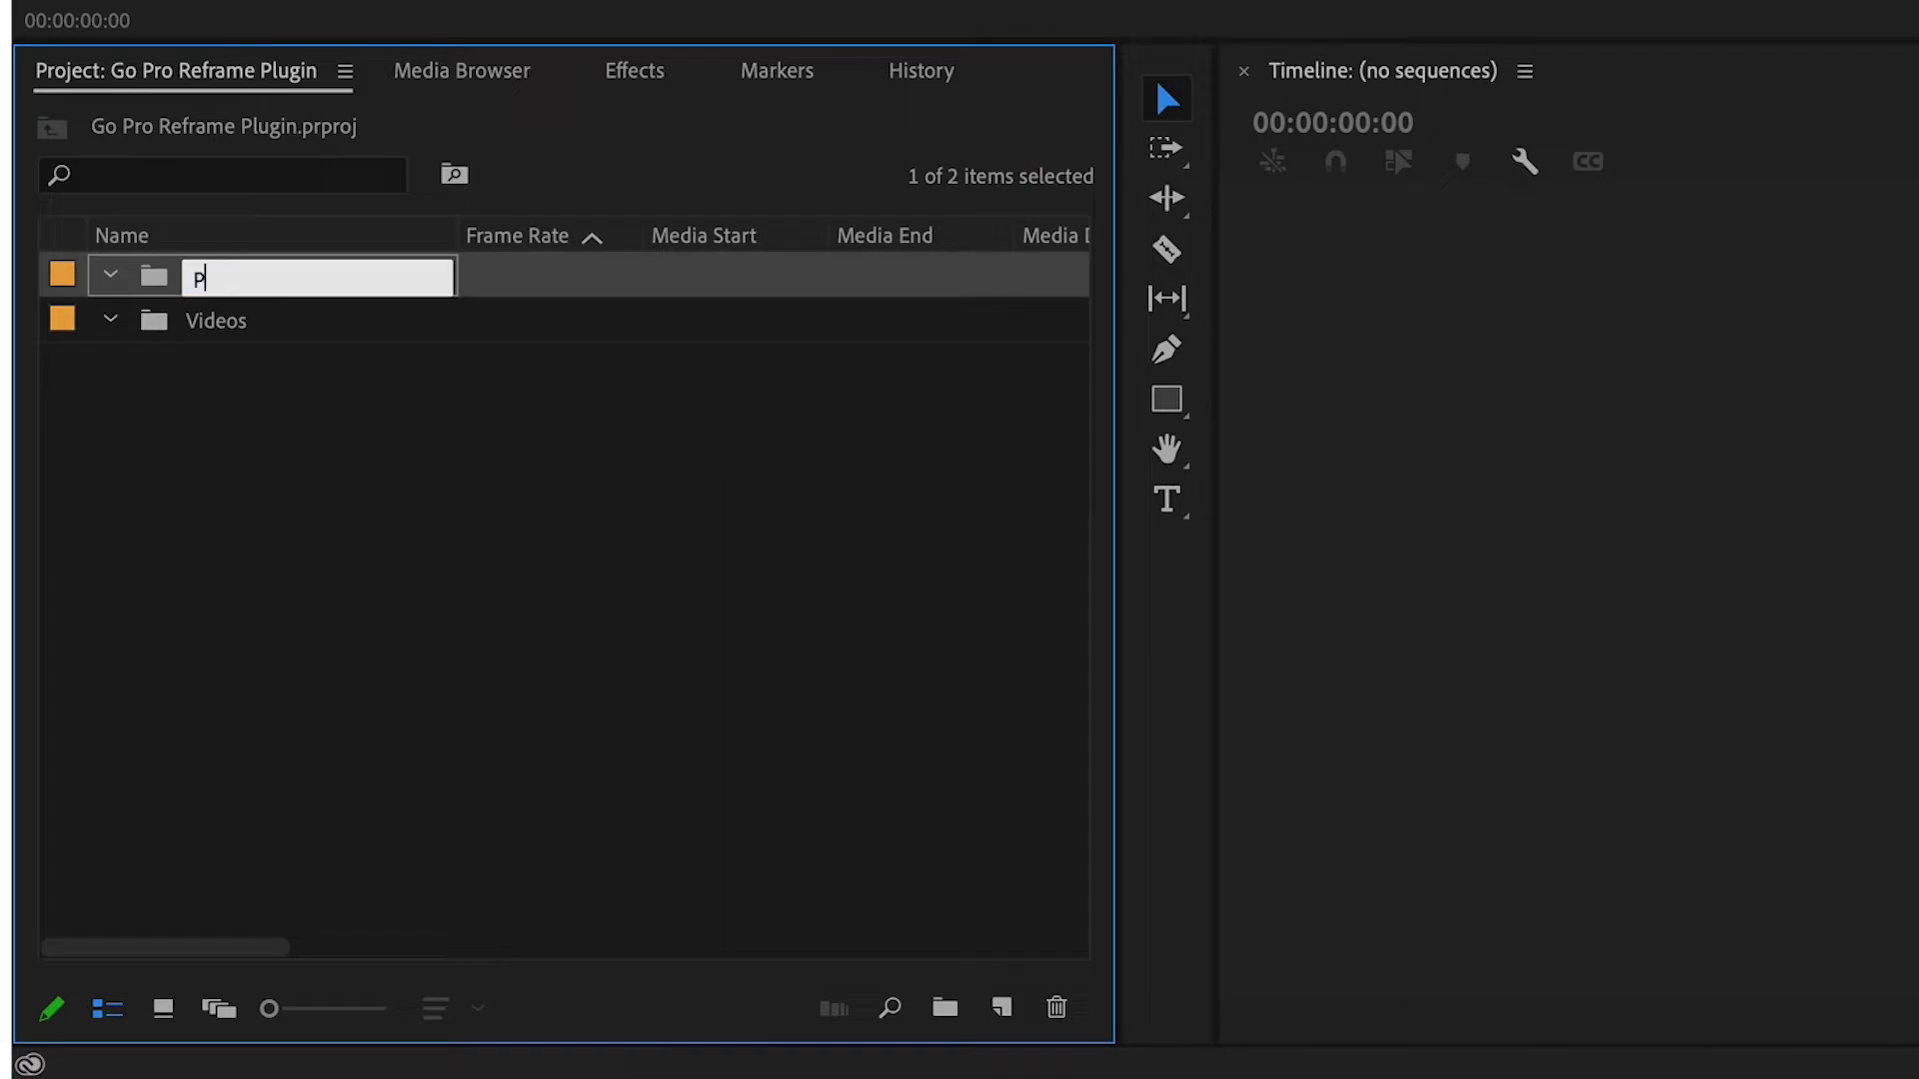
type("hotos")
key("Tab")
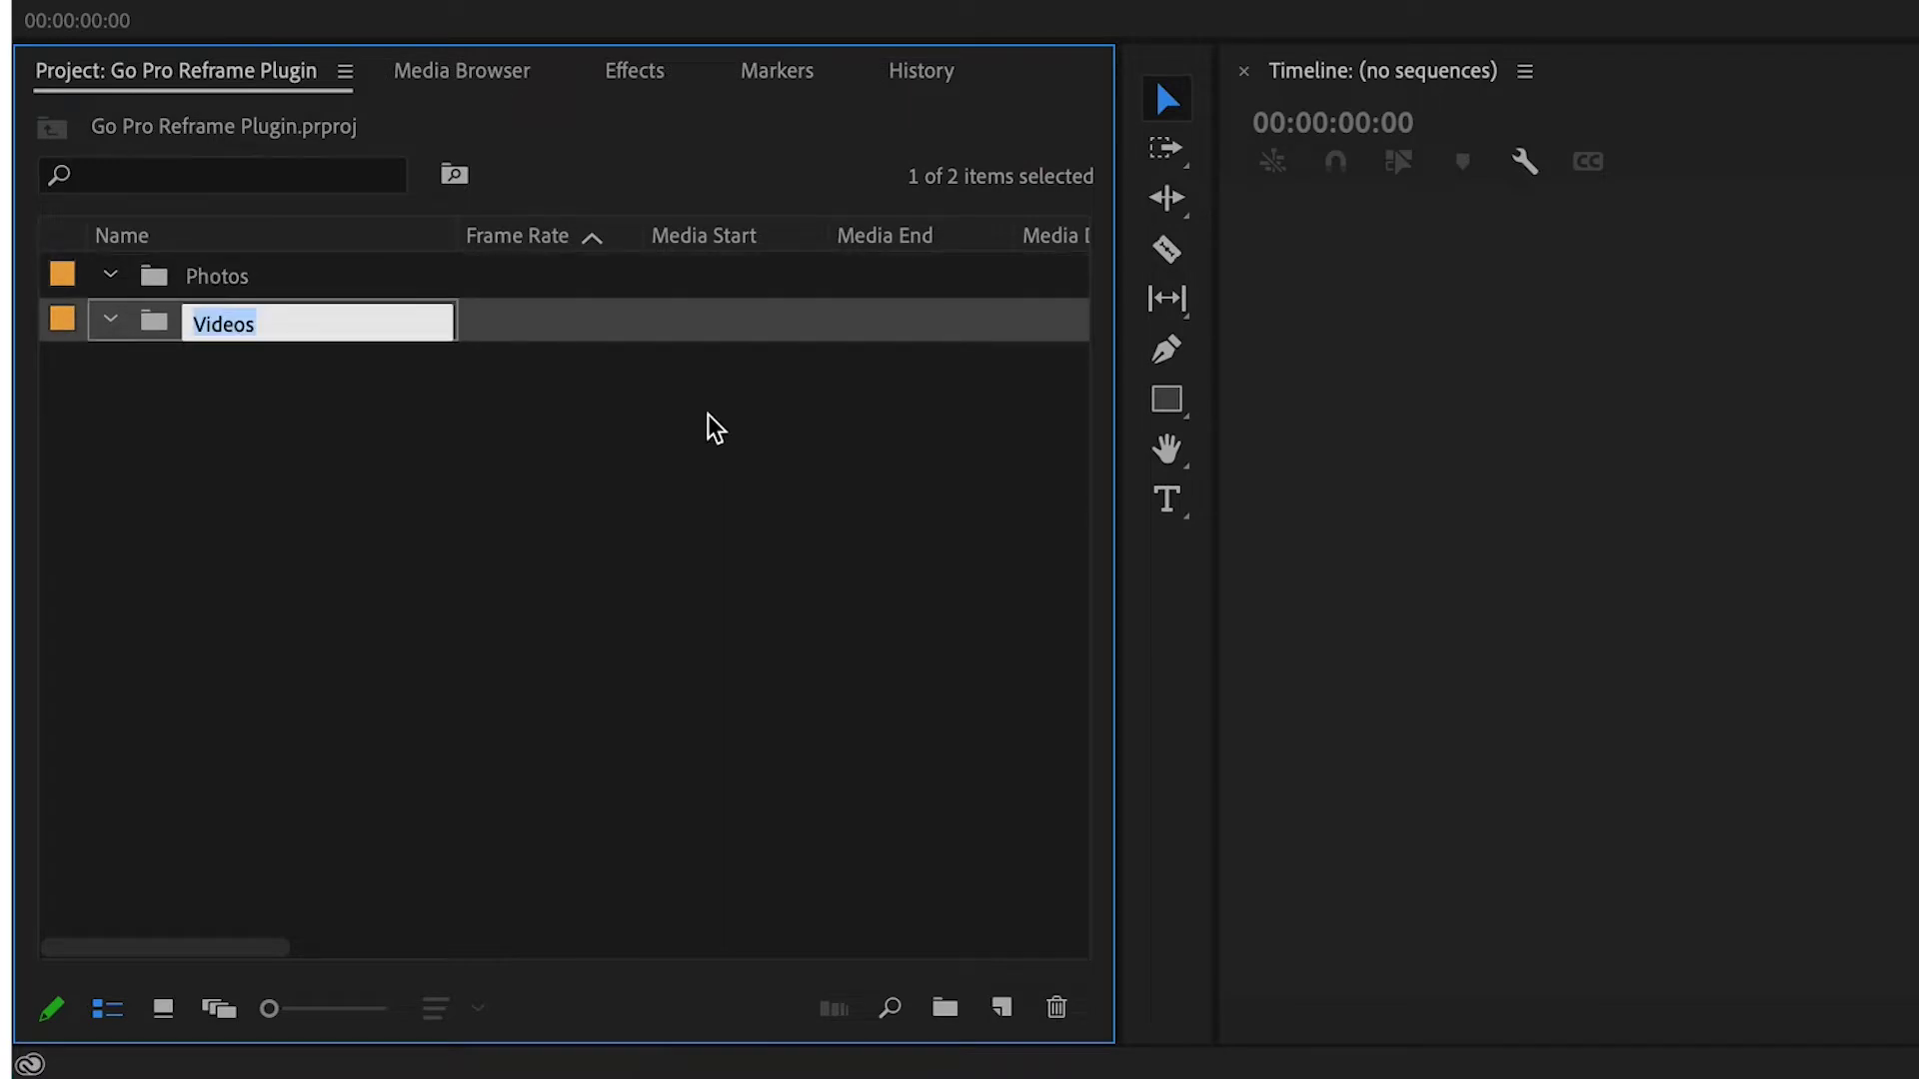
left_click(424, 392)
Step: Import the 12 VID .insv hike clips from Finder into the Videos bin
double_click(150, 331)
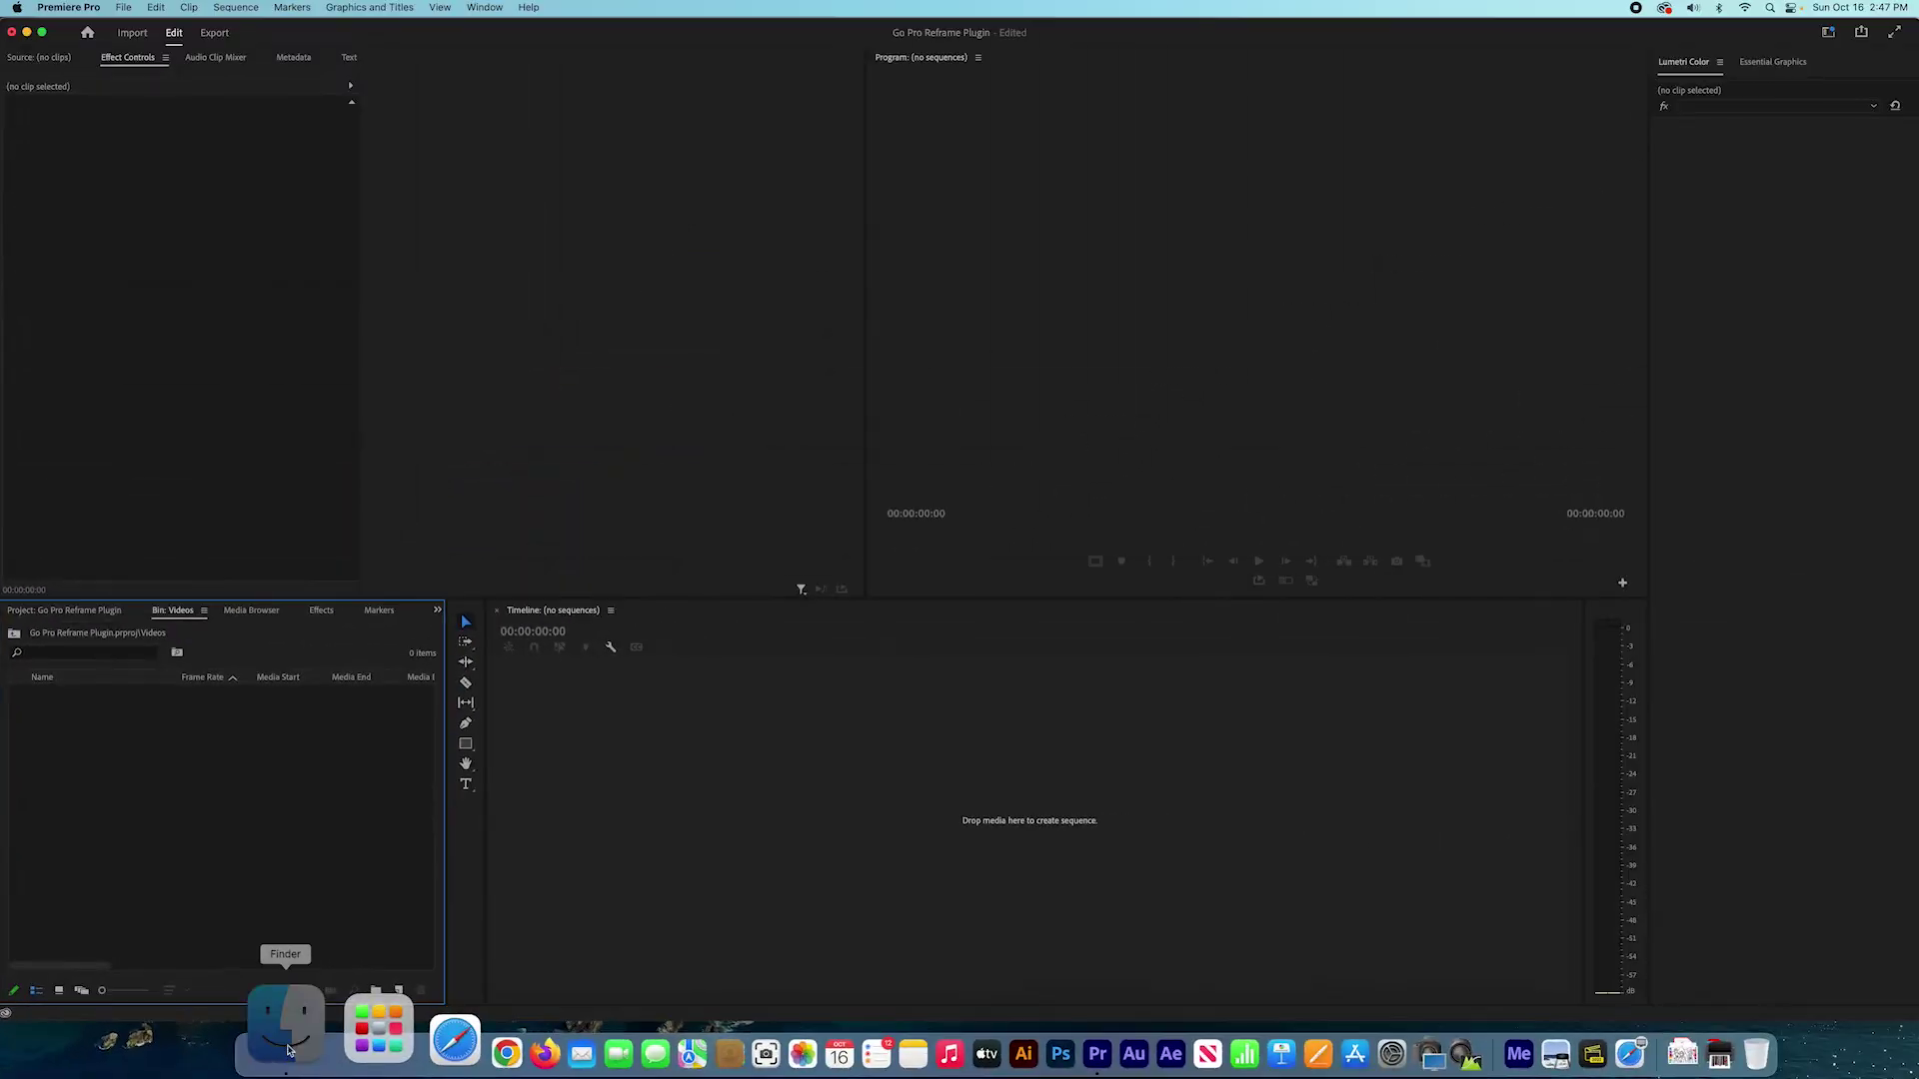
left_click(288, 1050)
left_click_drag(859, 485, 853, 299)
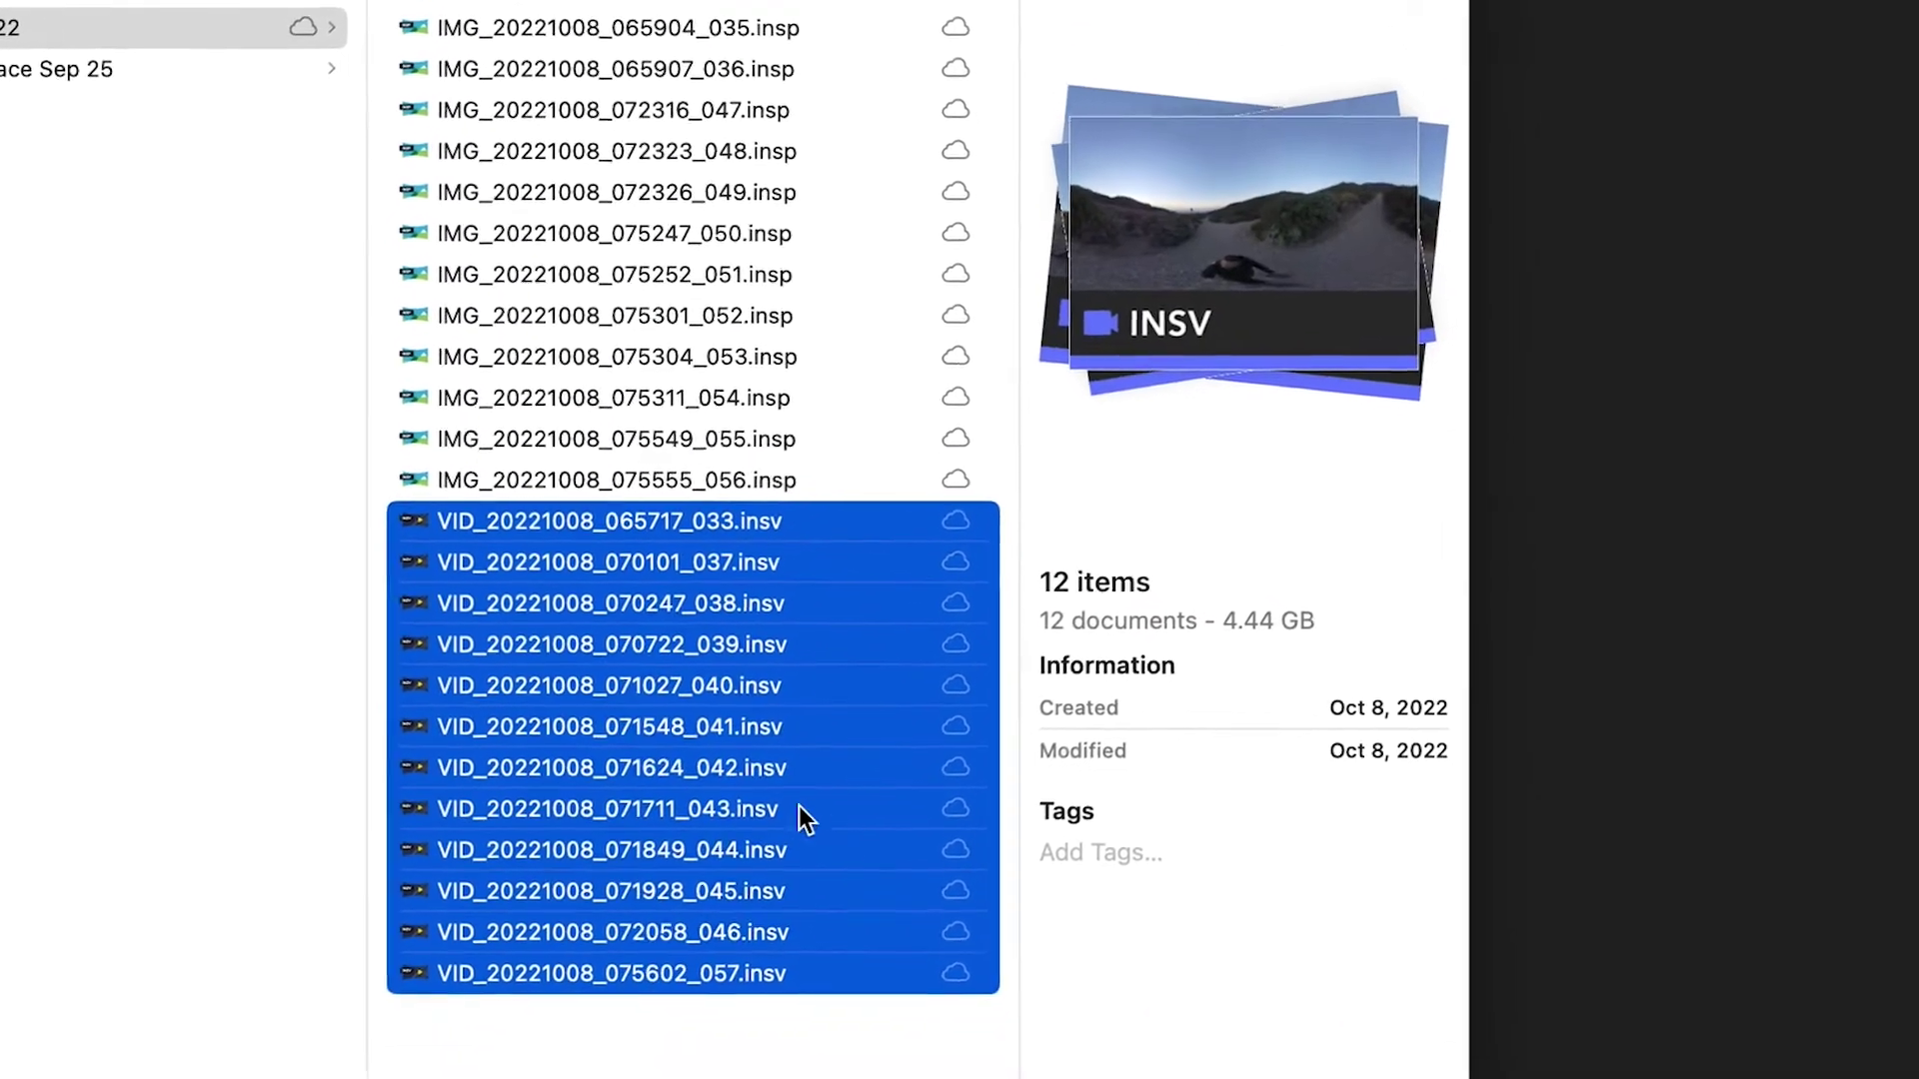
left_click_drag(612, 778, 85, 796)
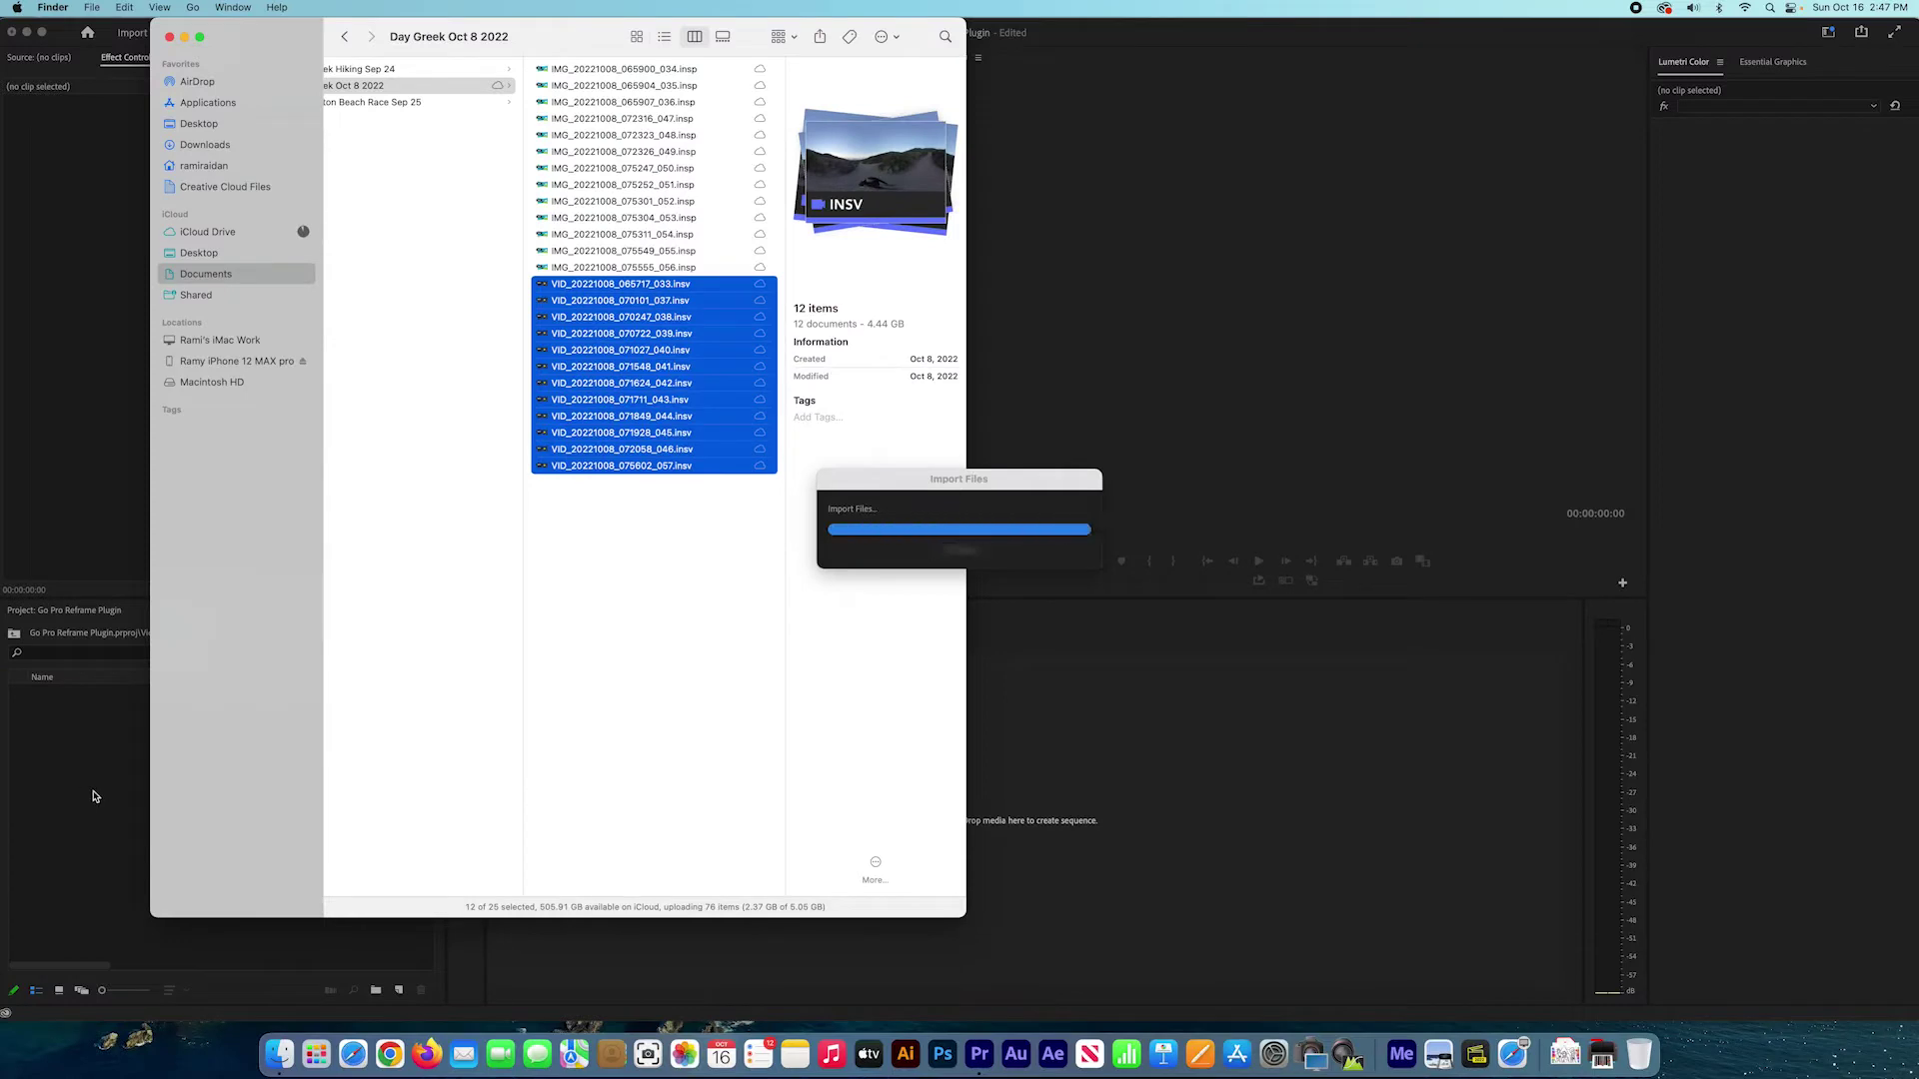
left_click(90, 904)
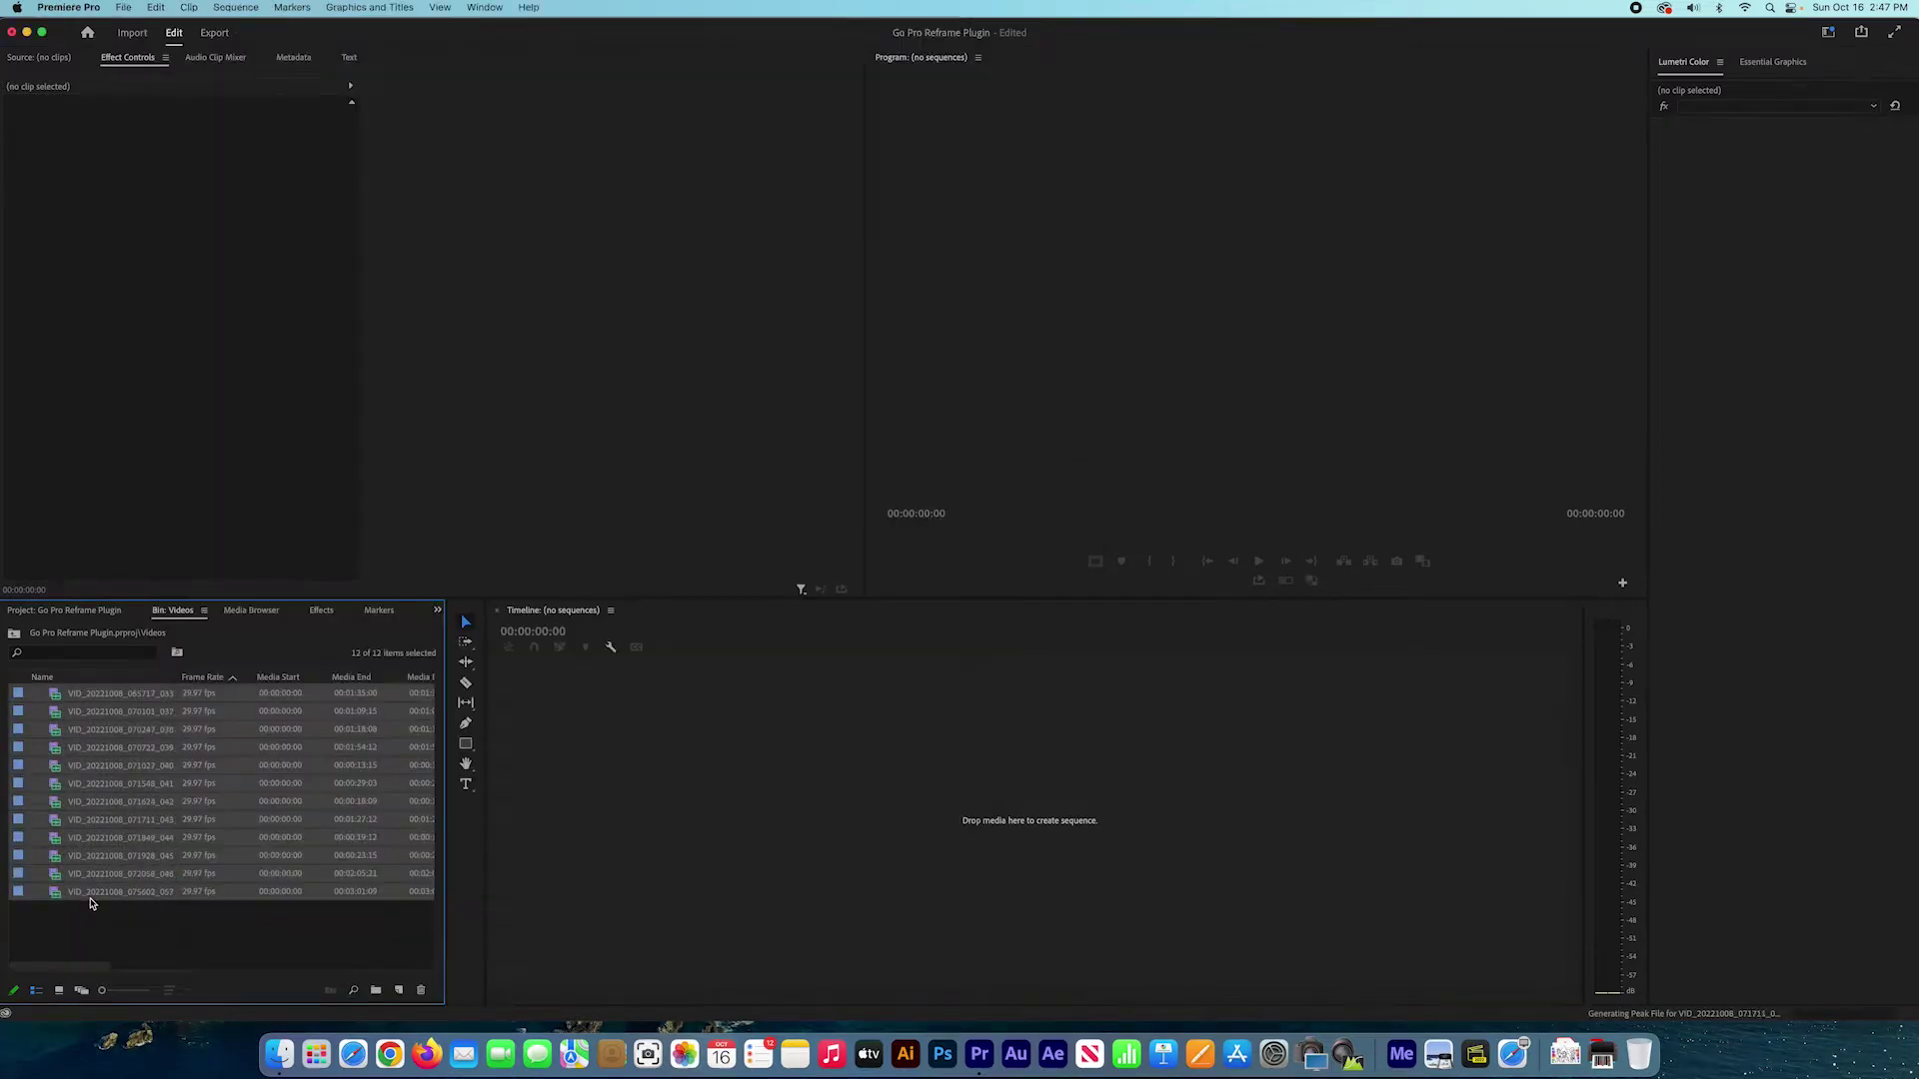
left_click(14, 633)
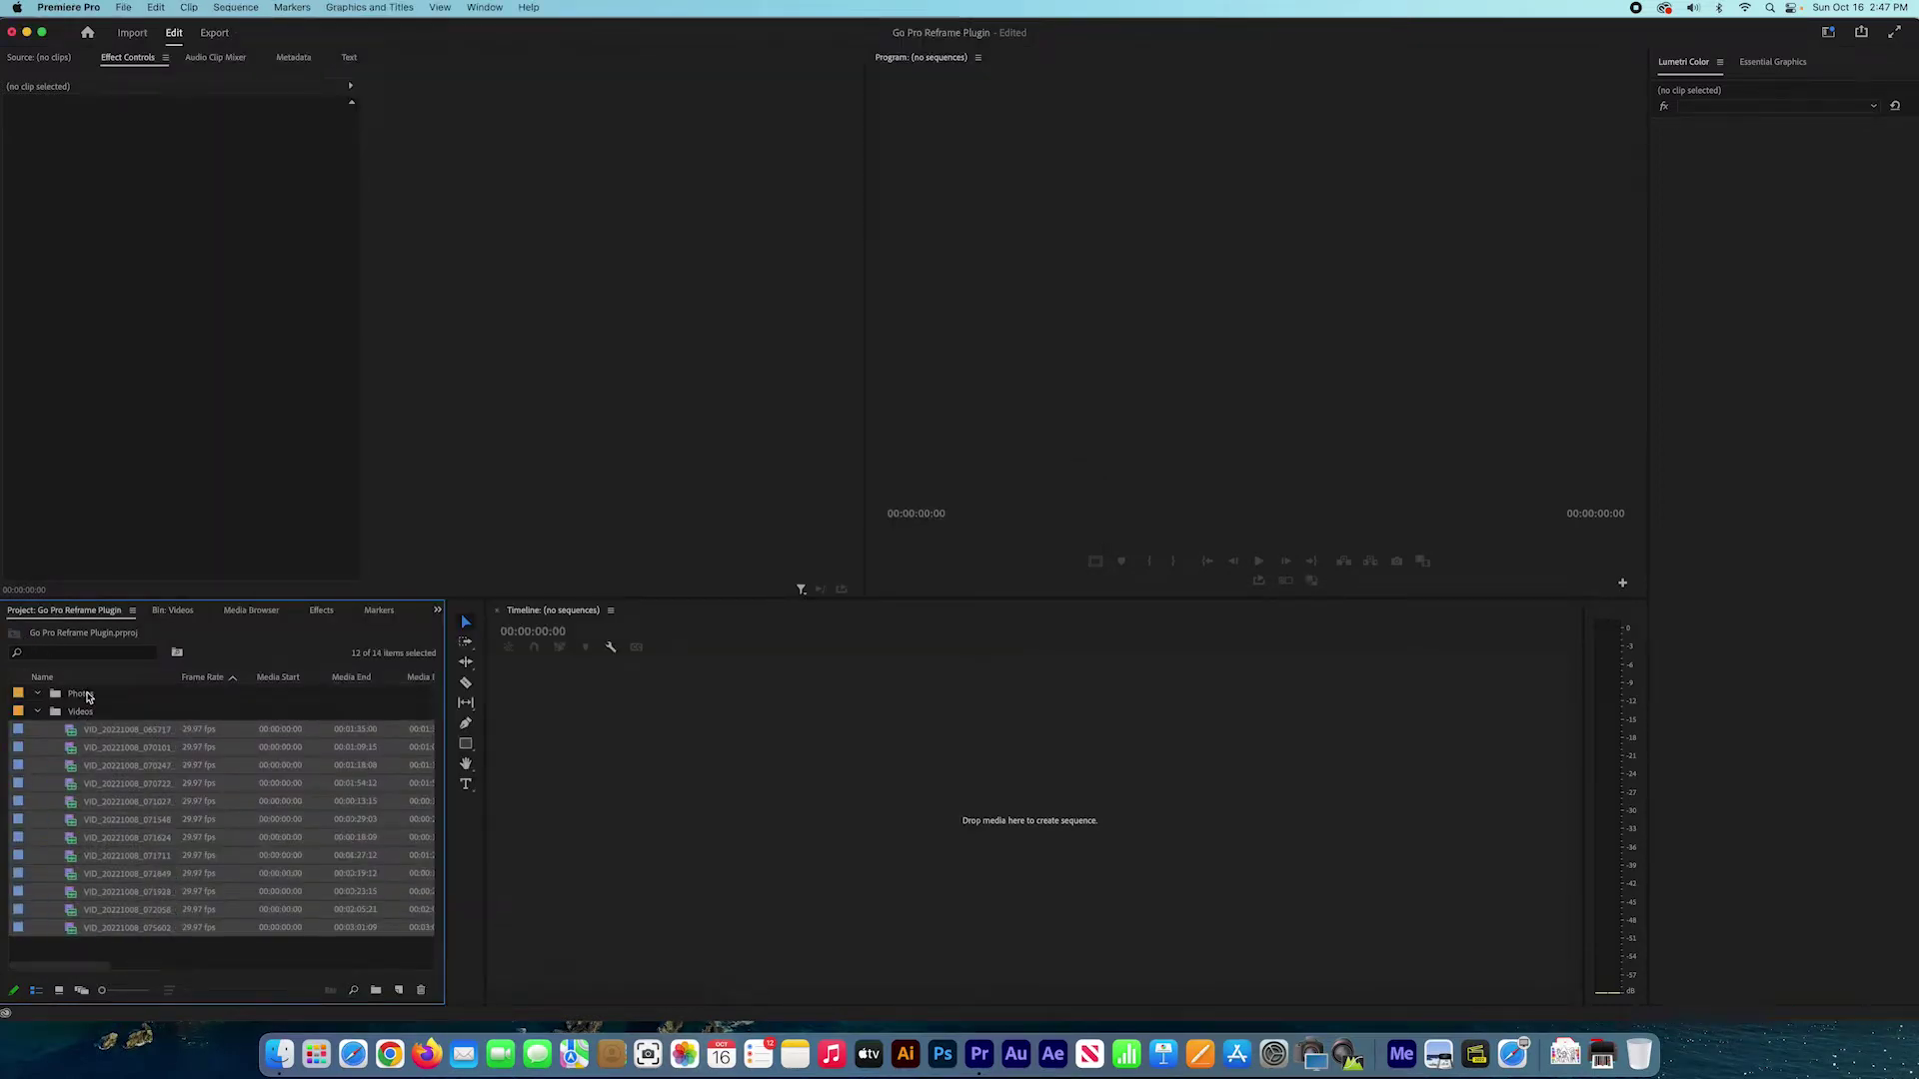
Step: Import the 13 IMG .insp photos into the Photos bin and select IMG_20221008_065900
double_click(86, 696)
left_click(279, 1054)
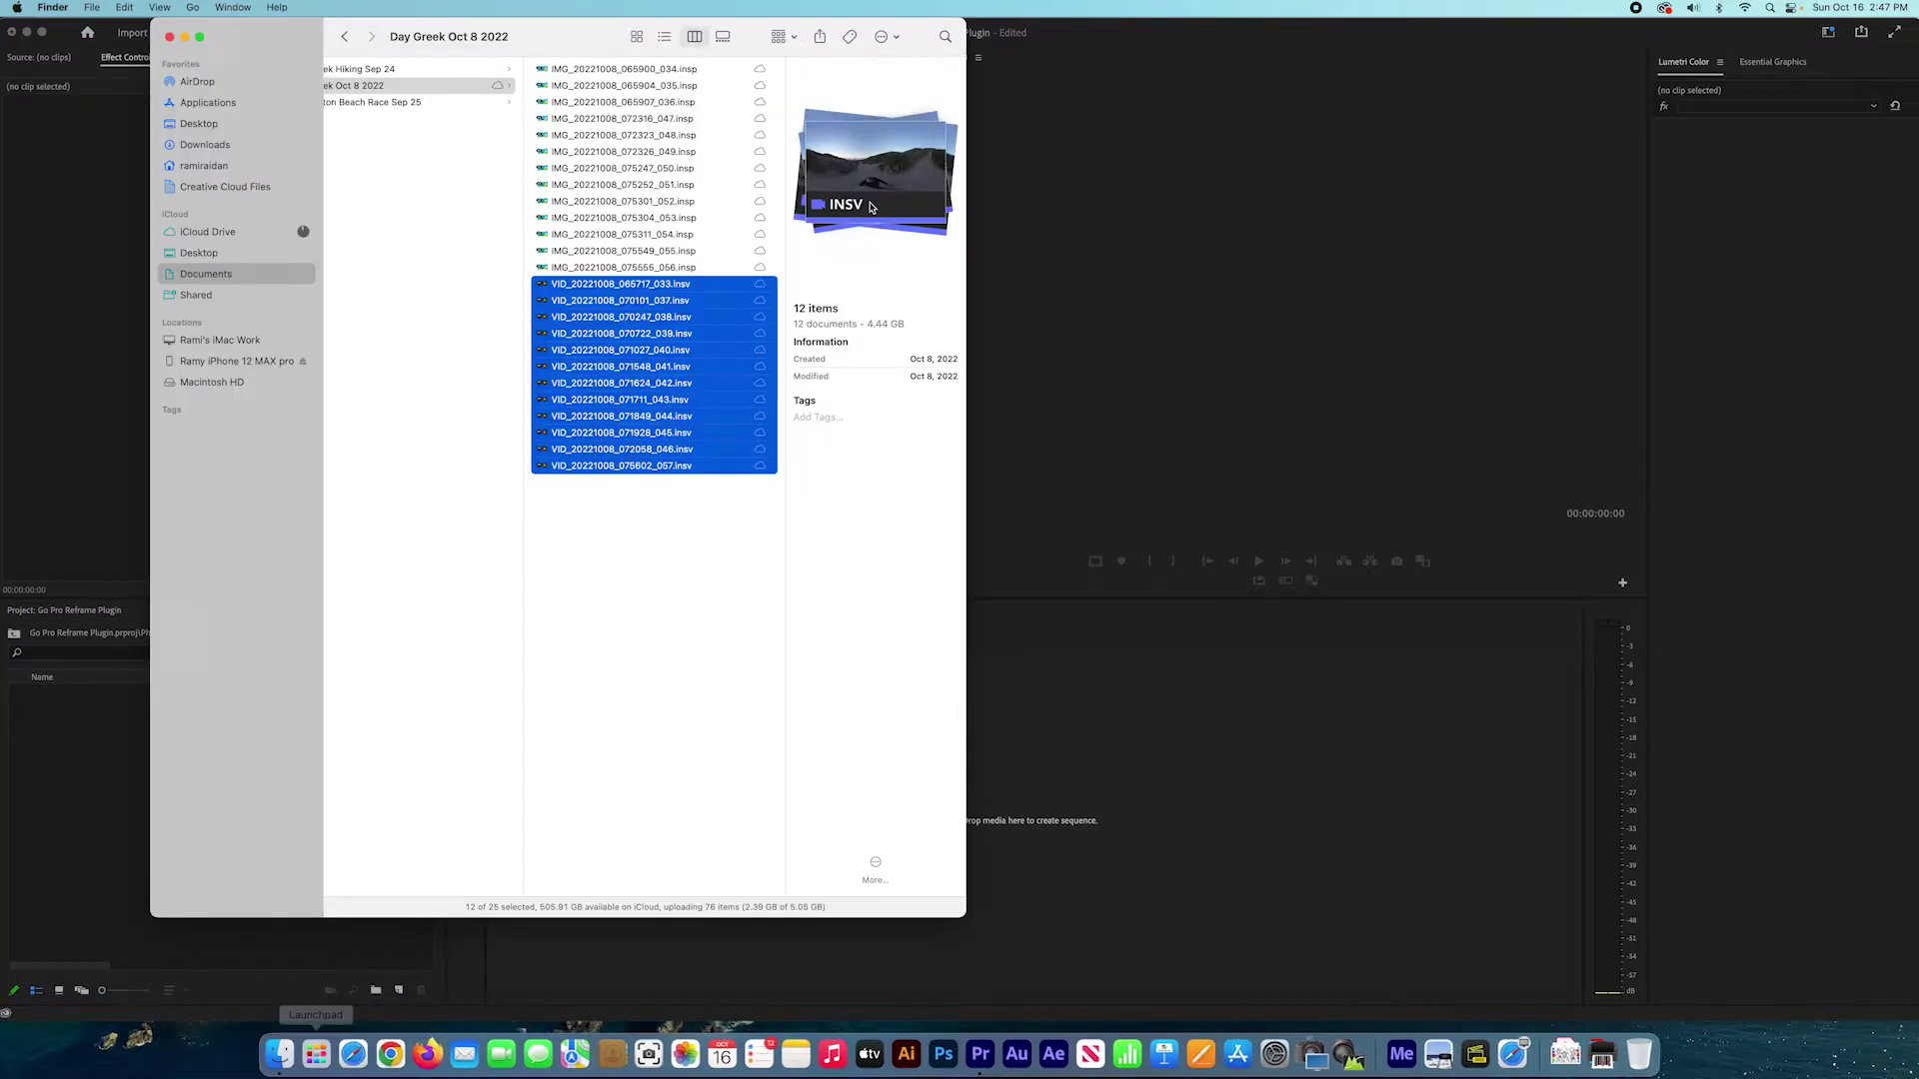
left_click(697, 268)
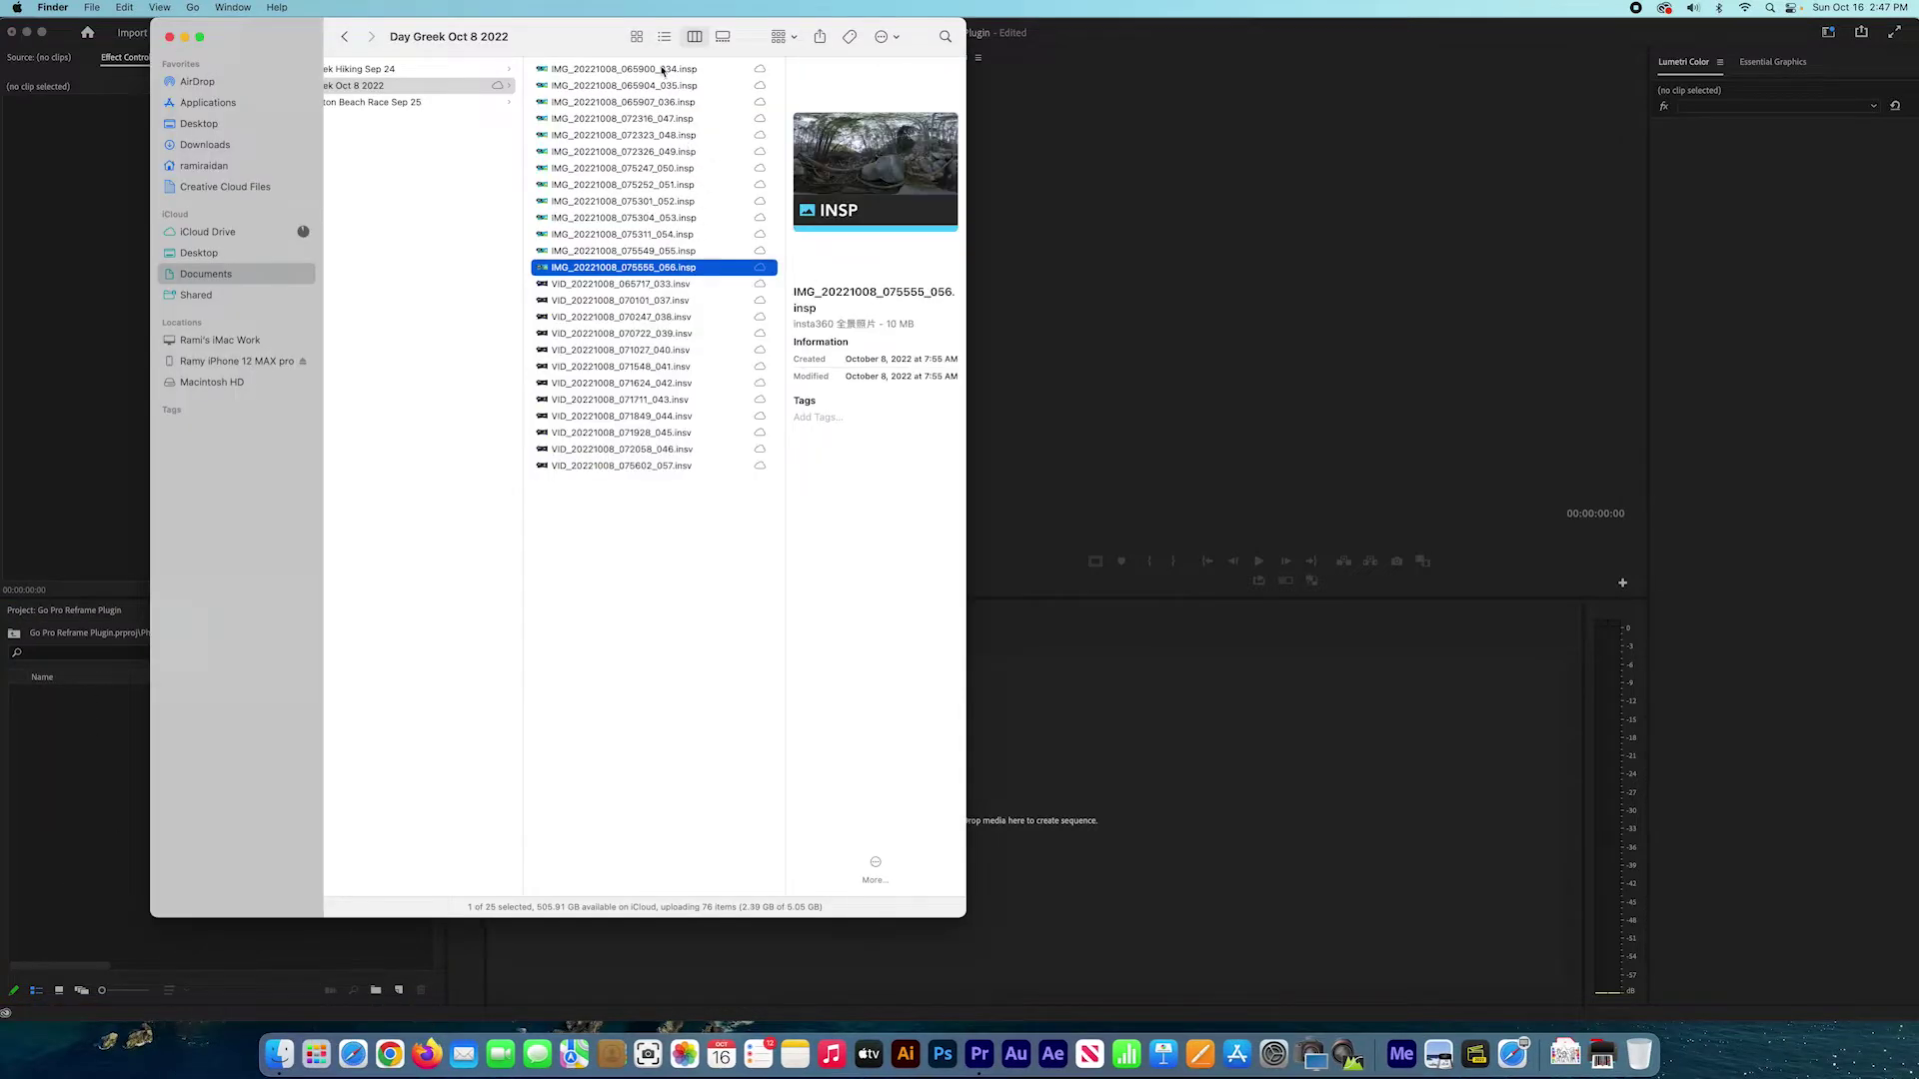
left_click(665, 71, "shift")
left_click_drag(665, 71, 99, 728)
left_click(90, 785)
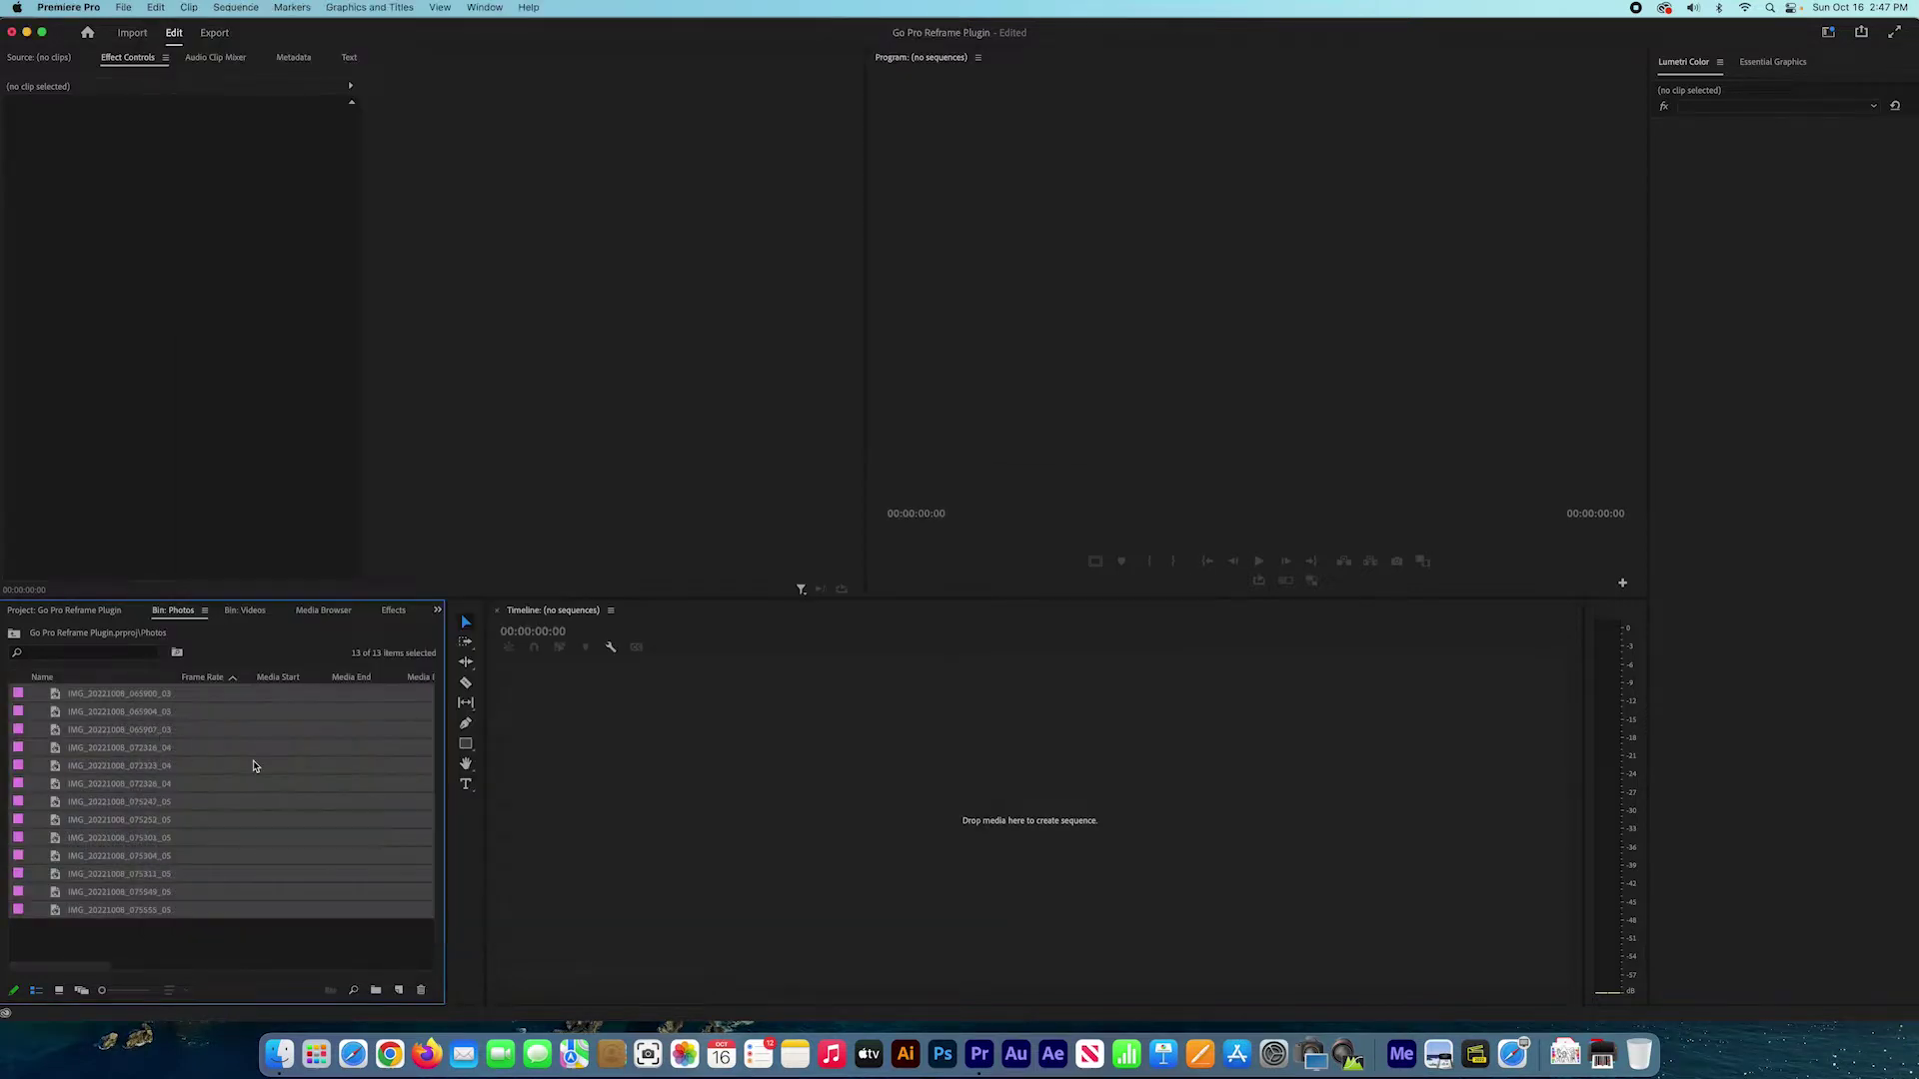
left_click(241, 761)
left_click(67, 698)
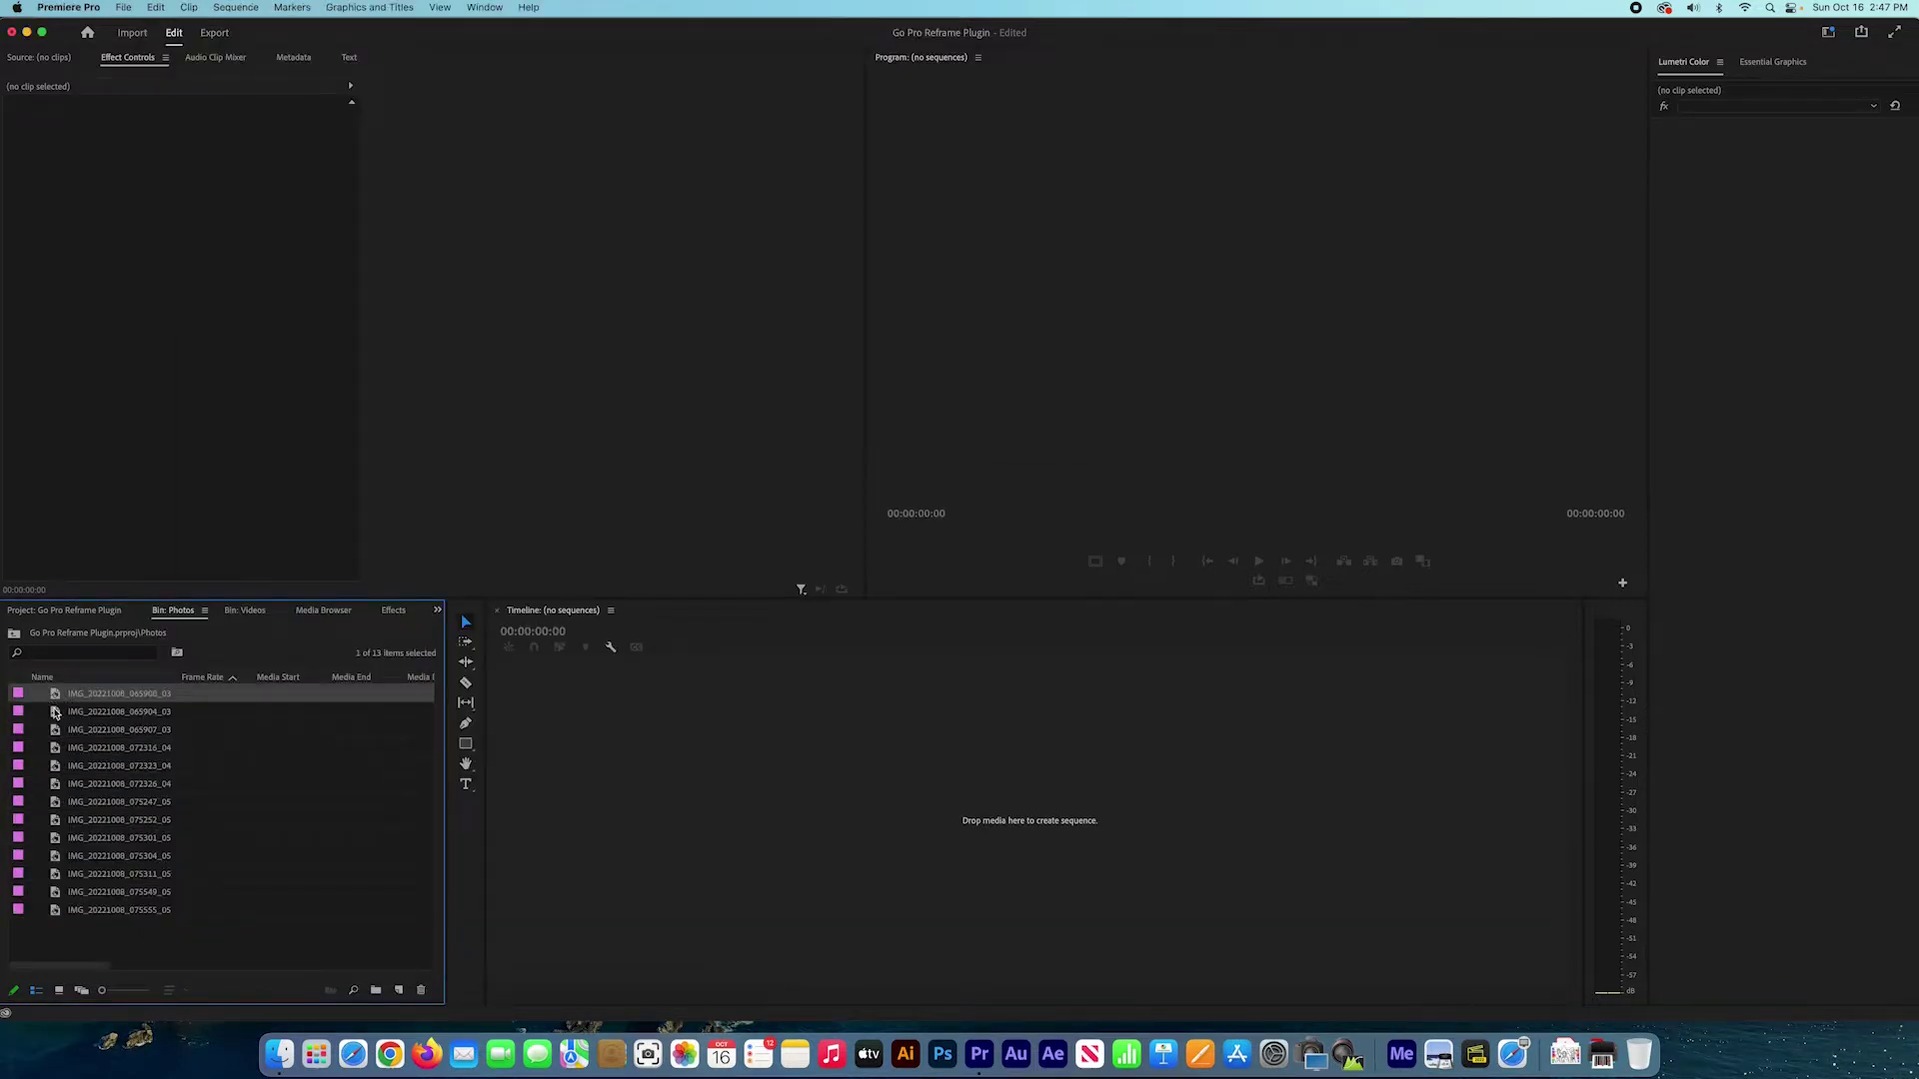
Step: Preview the first photo in the Source monitor, then collapse the Photos bin
double_click(55, 700)
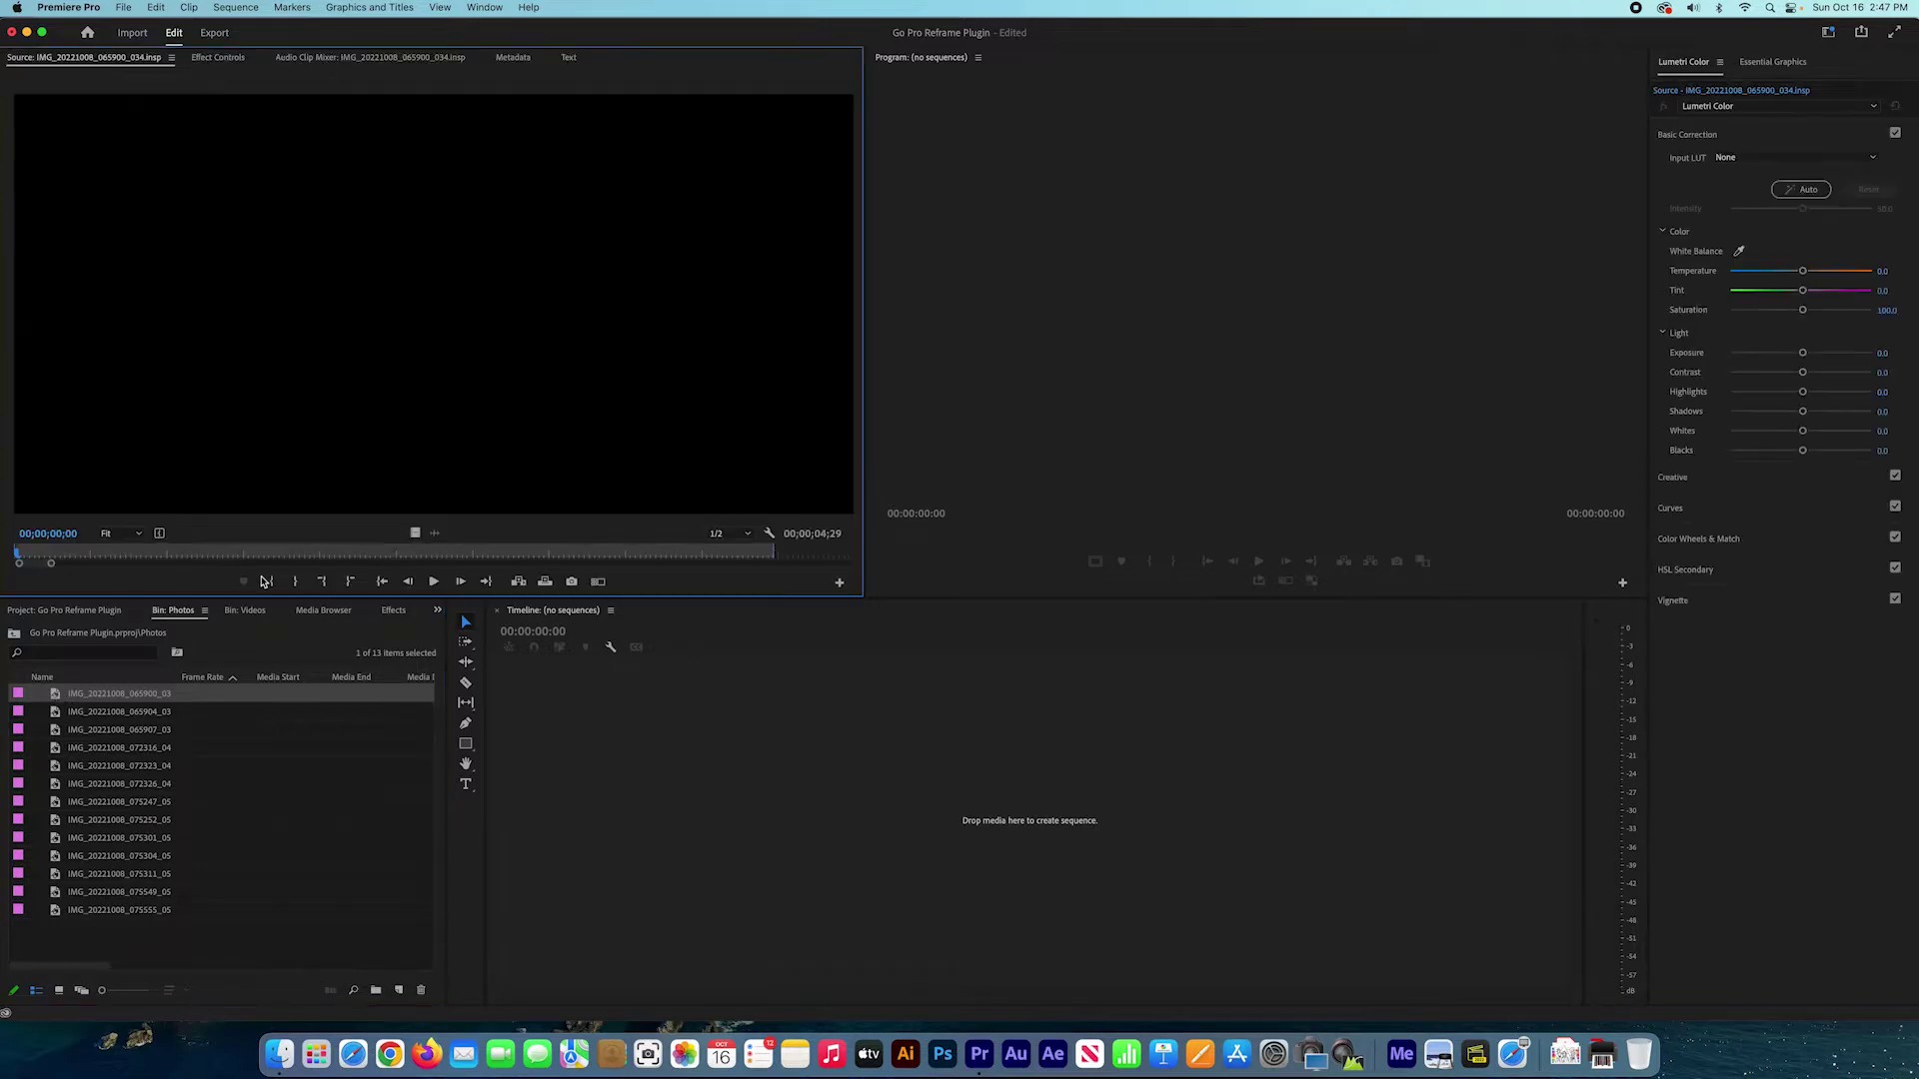
left_click(210, 555)
left_click_drag(209, 555, 218, 554)
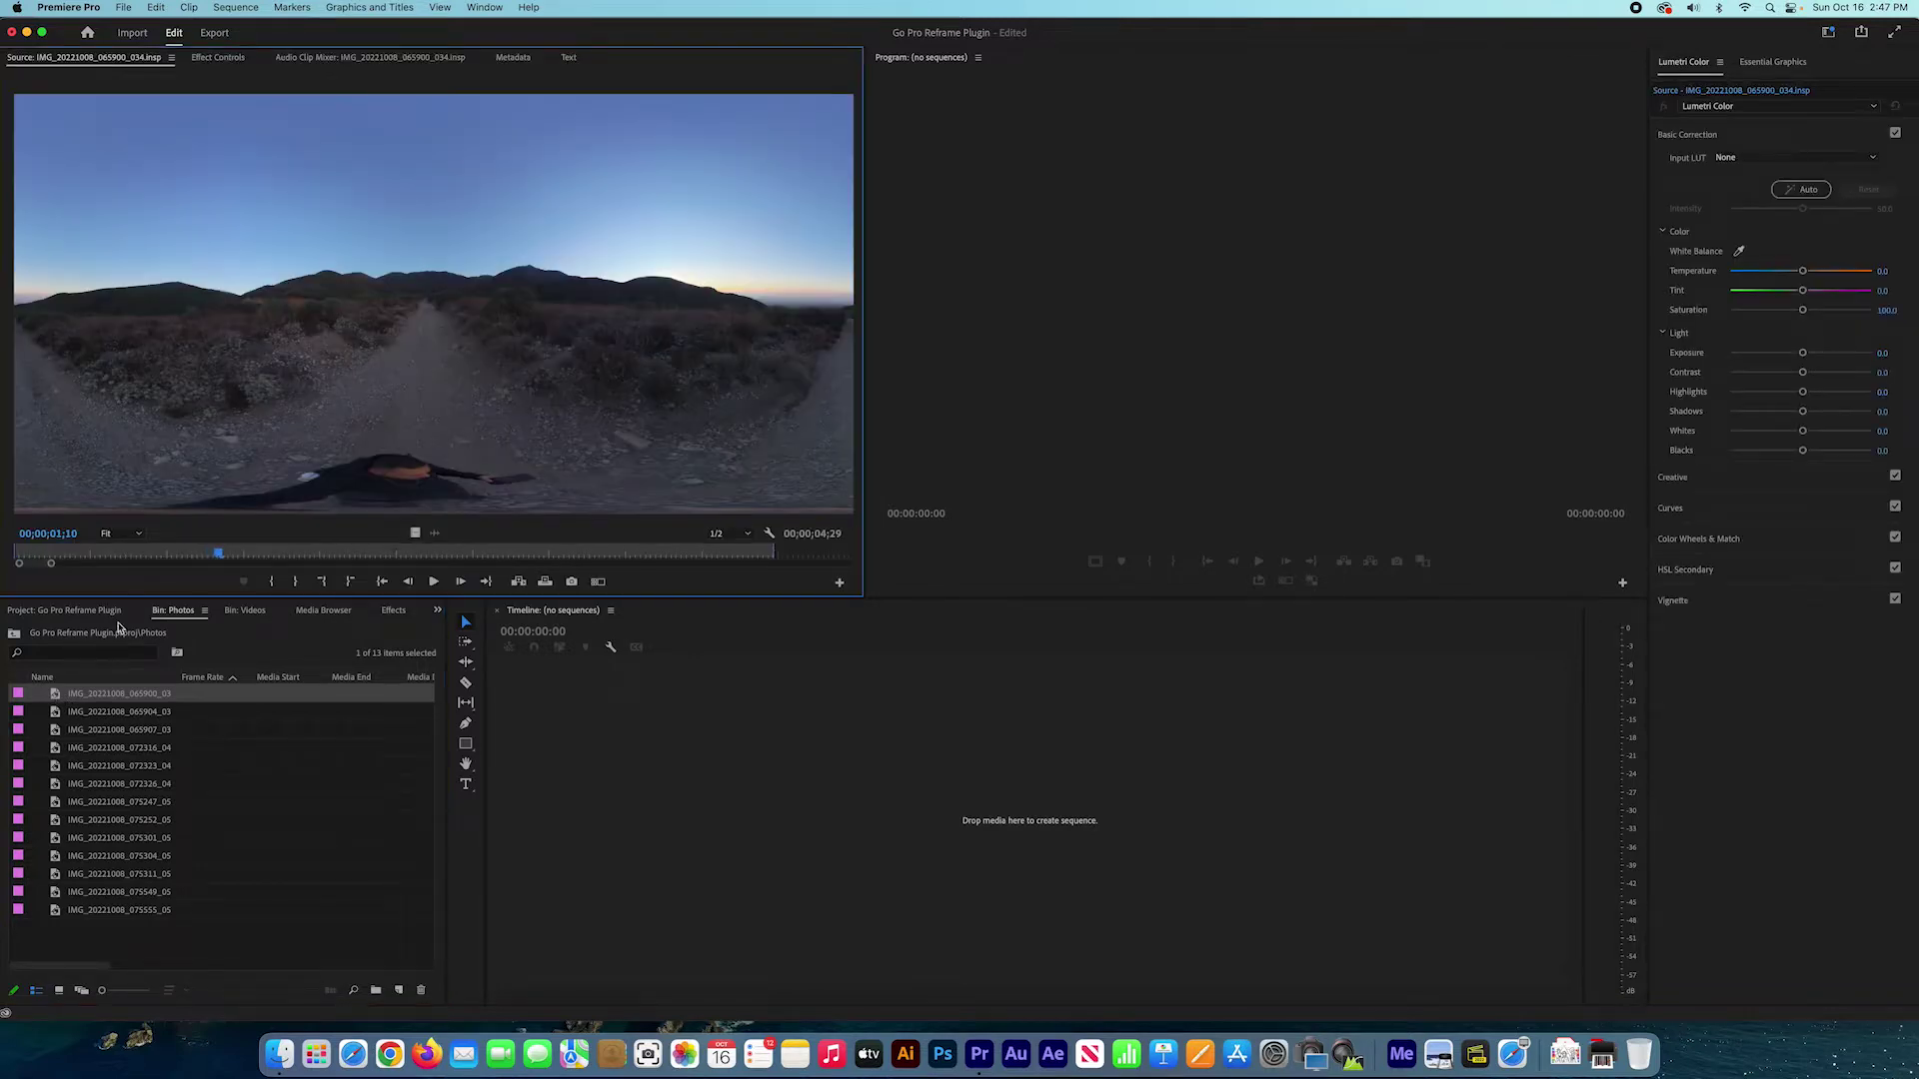
left_click(141, 784)
left_click(14, 633)
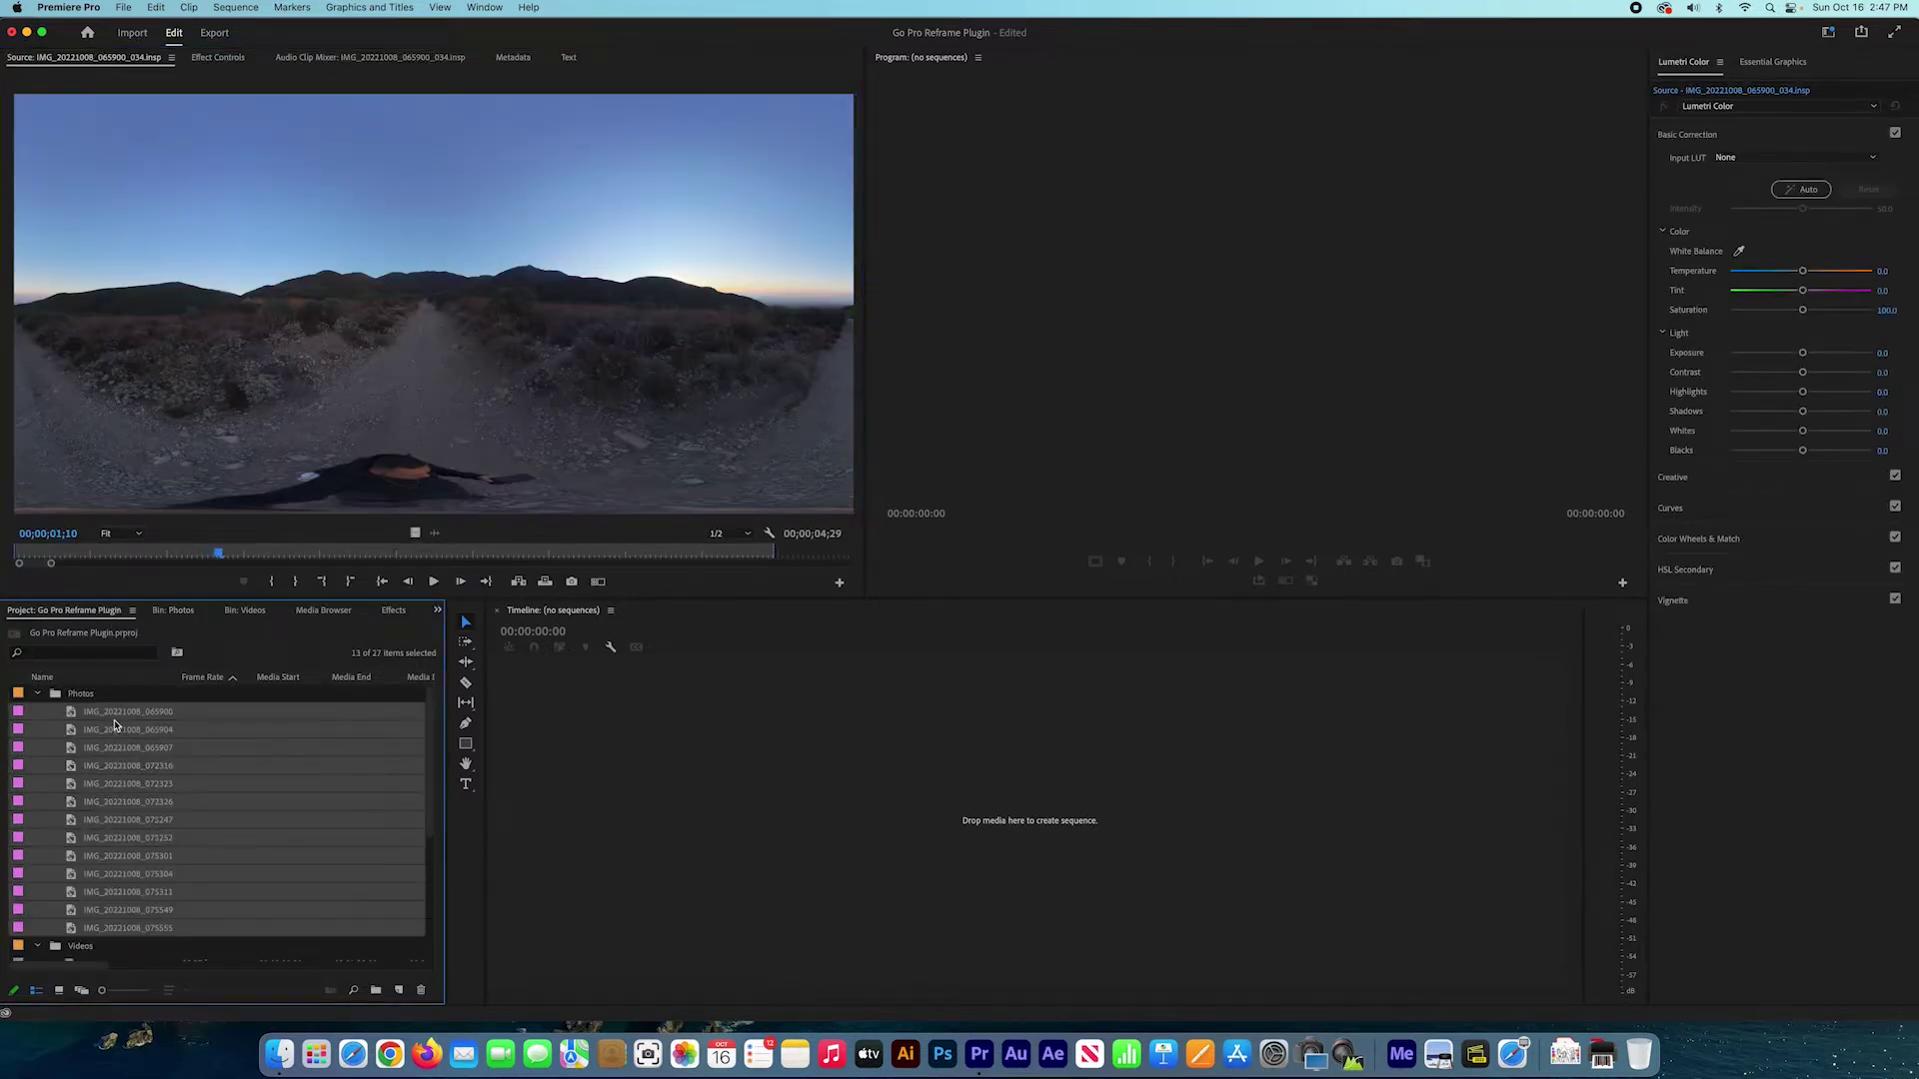
left_click(38, 694)
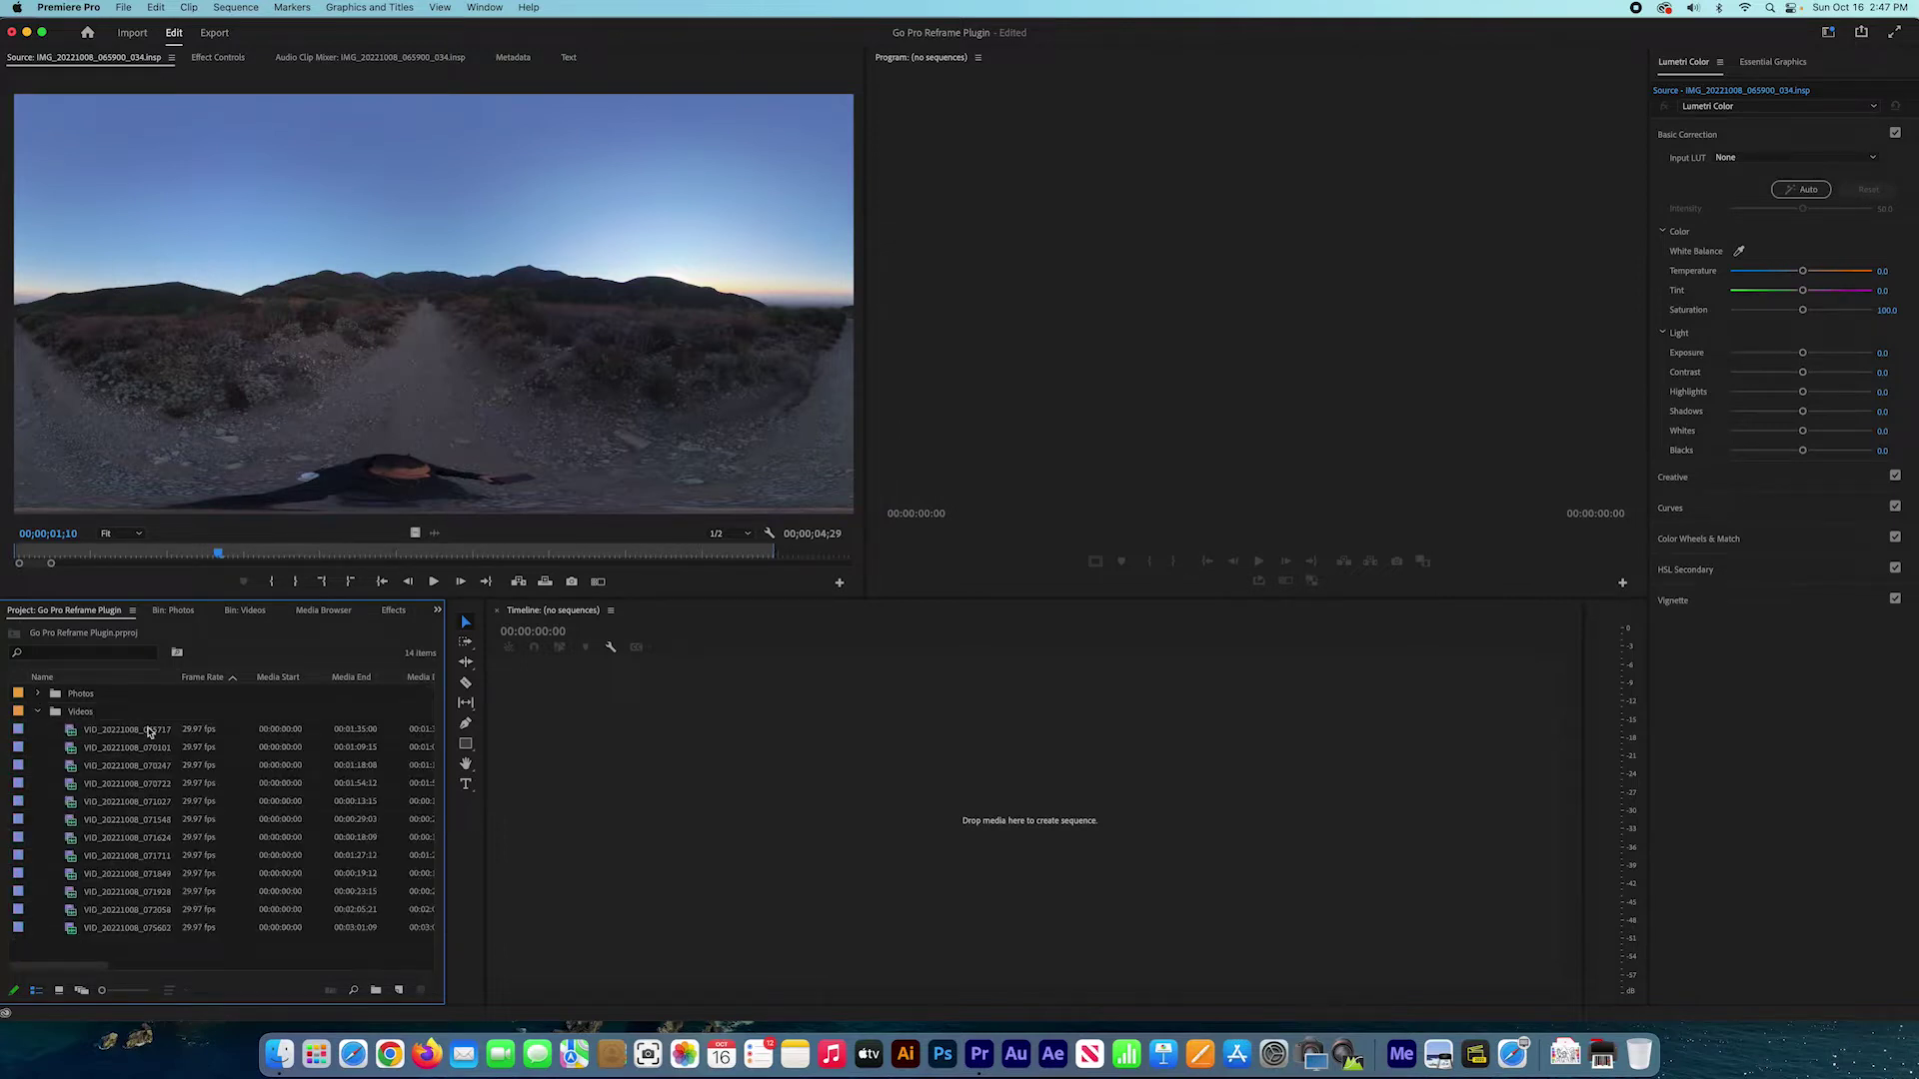
Step: Preview and scrub through hike clip VID_20221008_065717
double_click(148, 731)
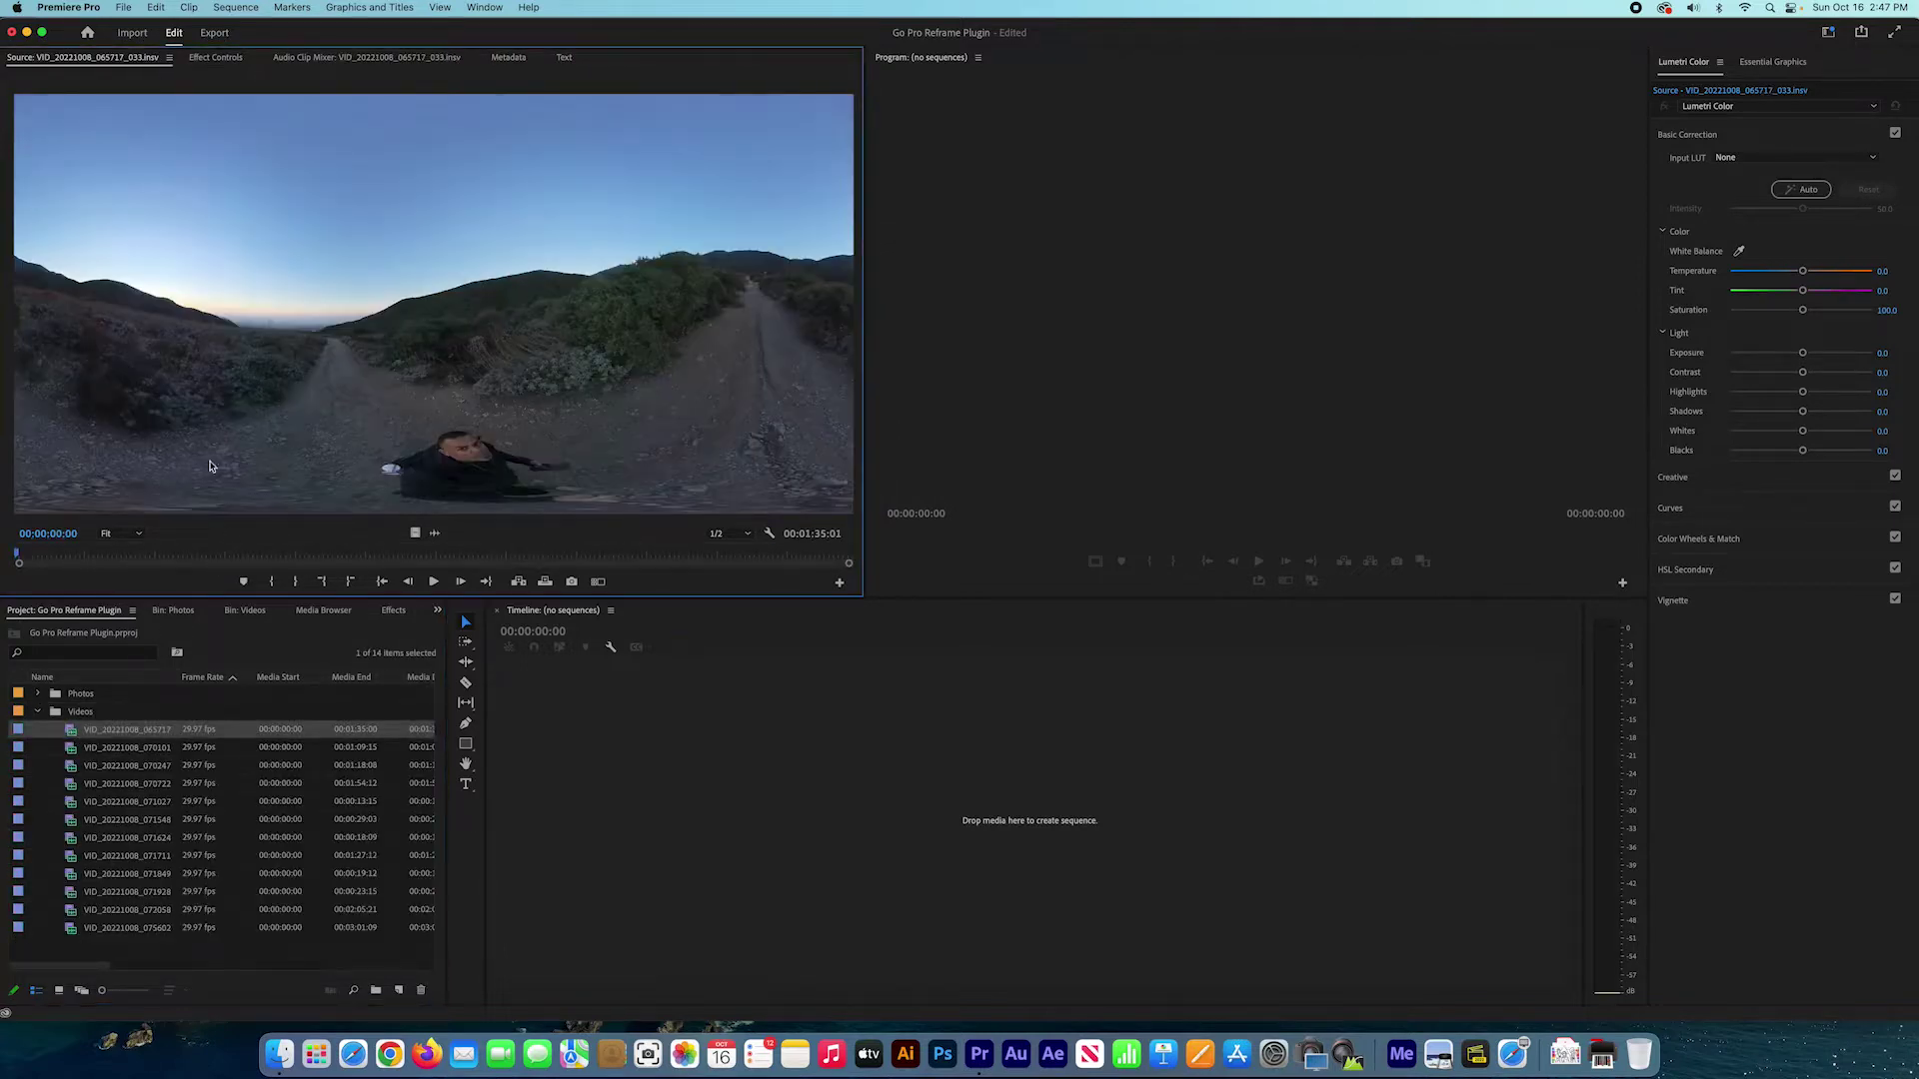
left_click_drag(80, 555, 701, 552)
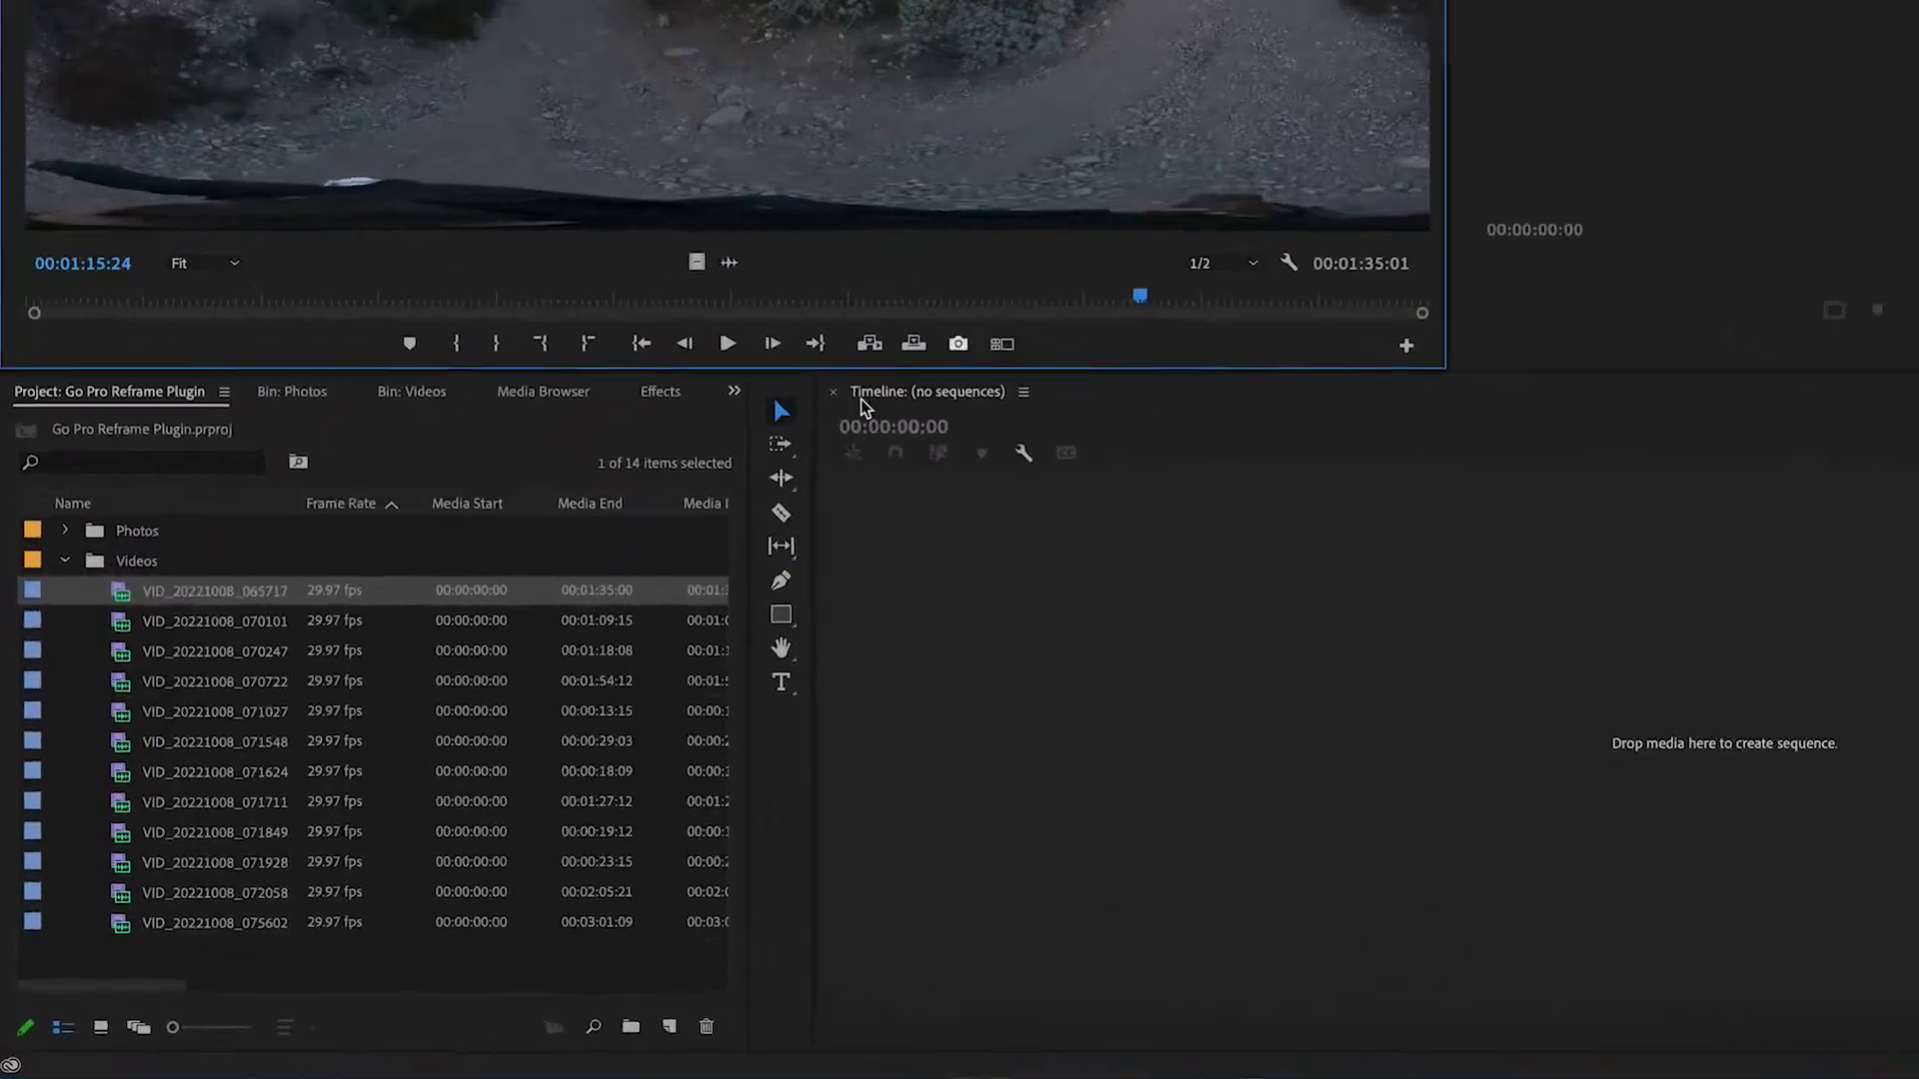
left_click(42, 687)
left_click(110, 372)
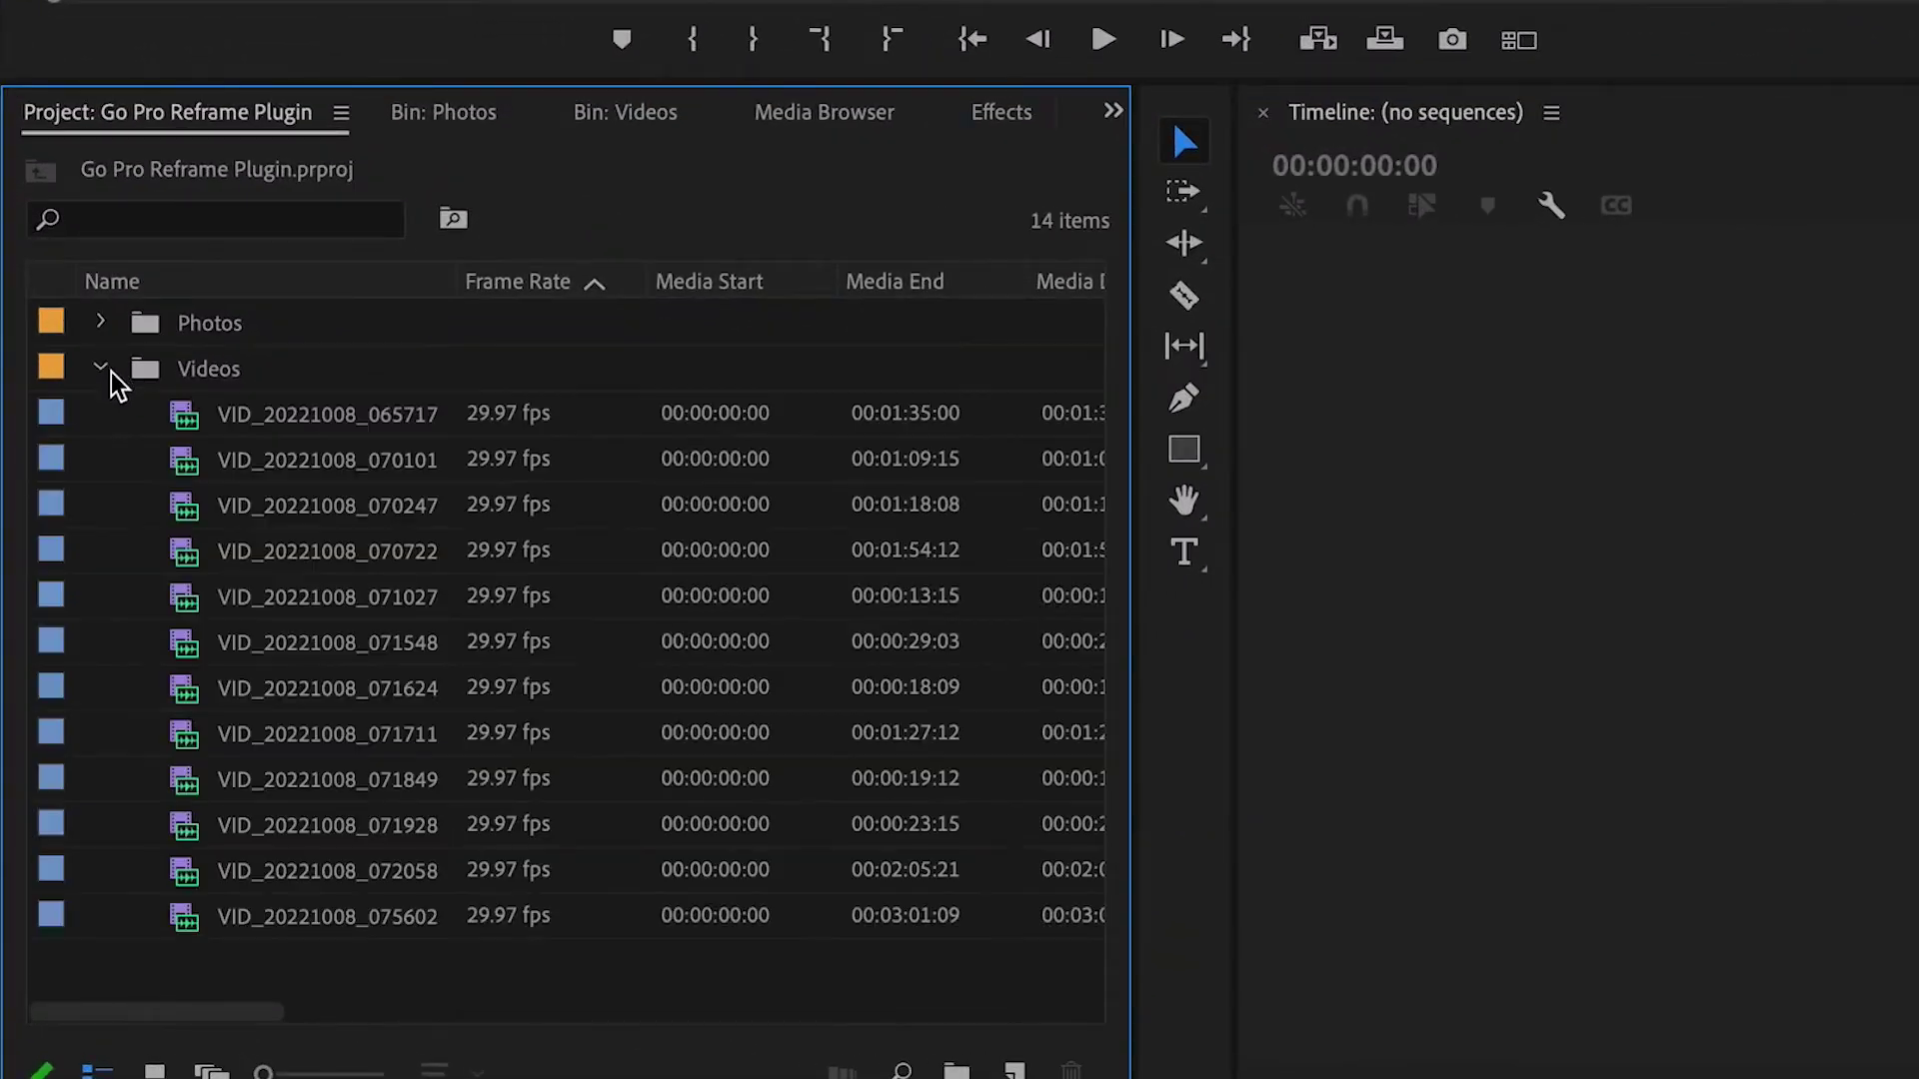
Step: Check the Video Info column showing the clips at 3840 x 1920, 29.97 fps
scroll(736, 569, "right", 6)
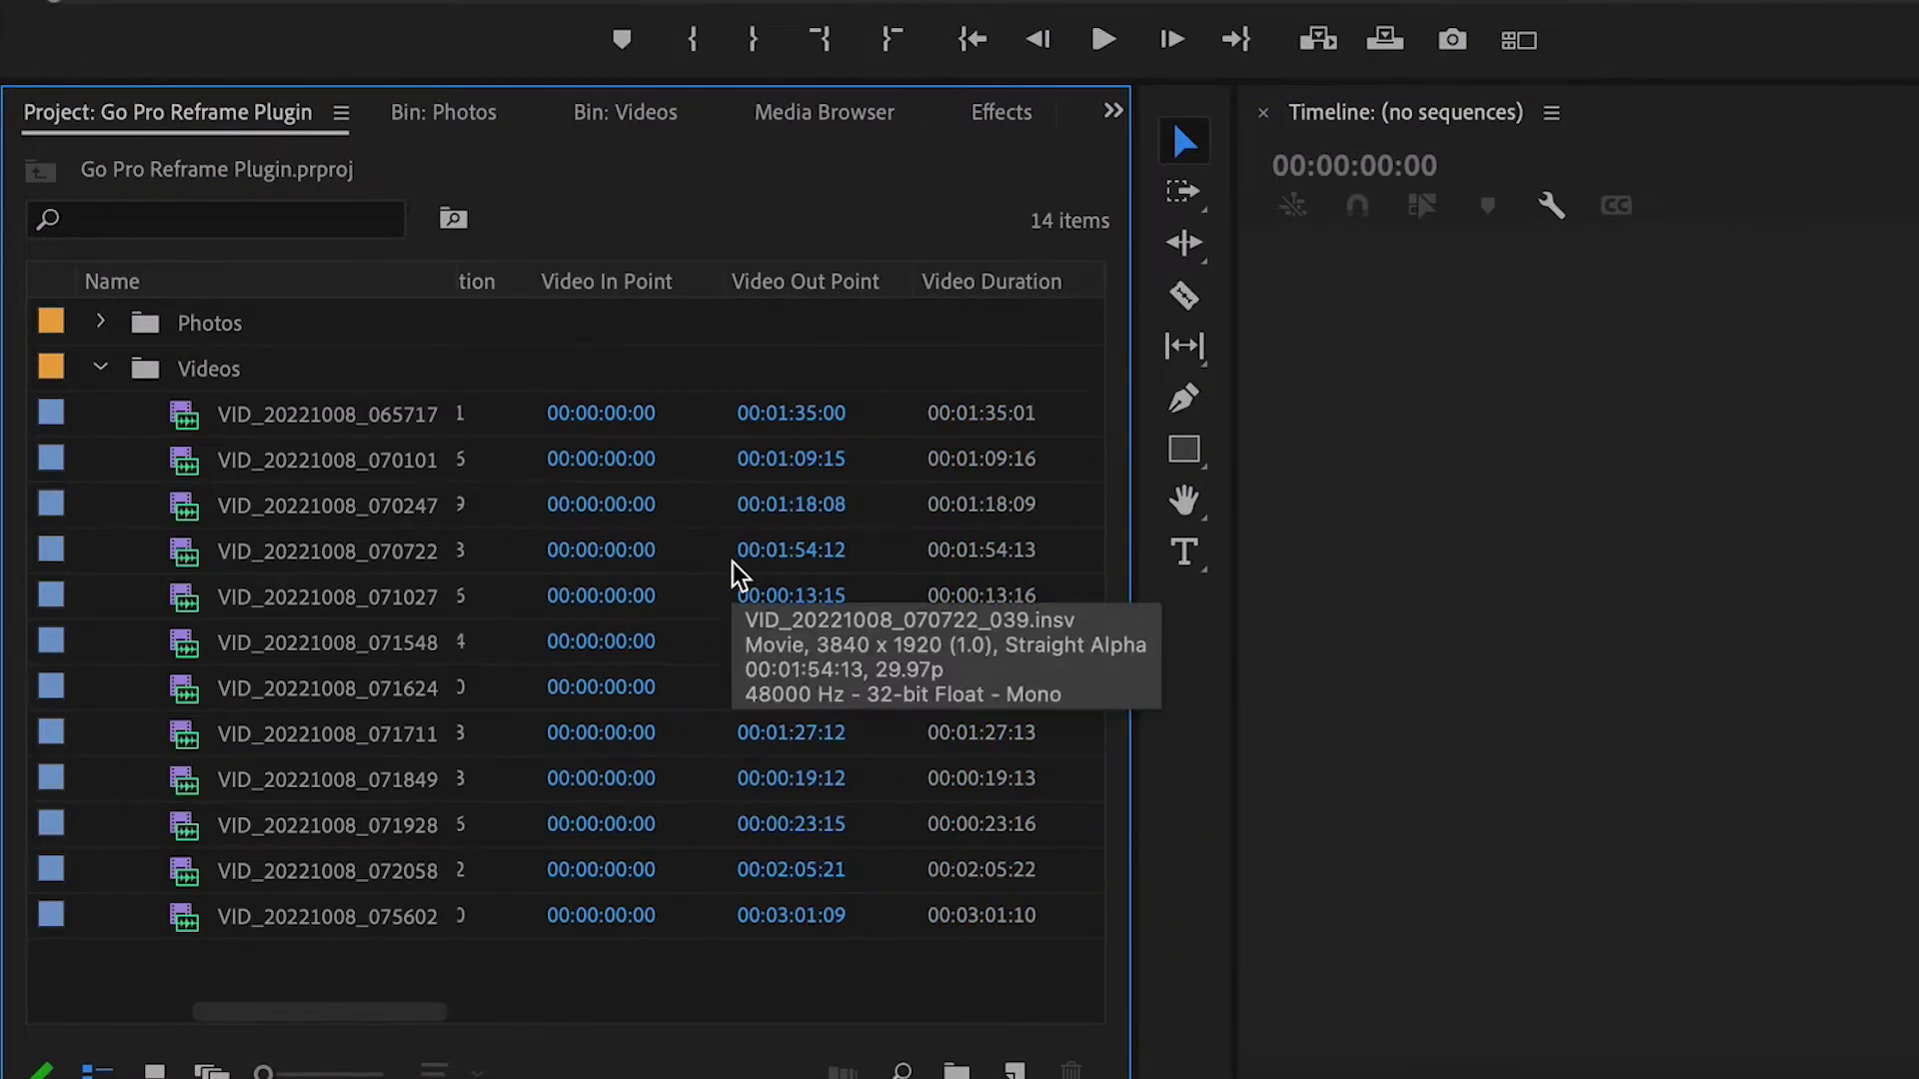
scroll(736, 575, "right", 6)
scroll(736, 575, "right", 2)
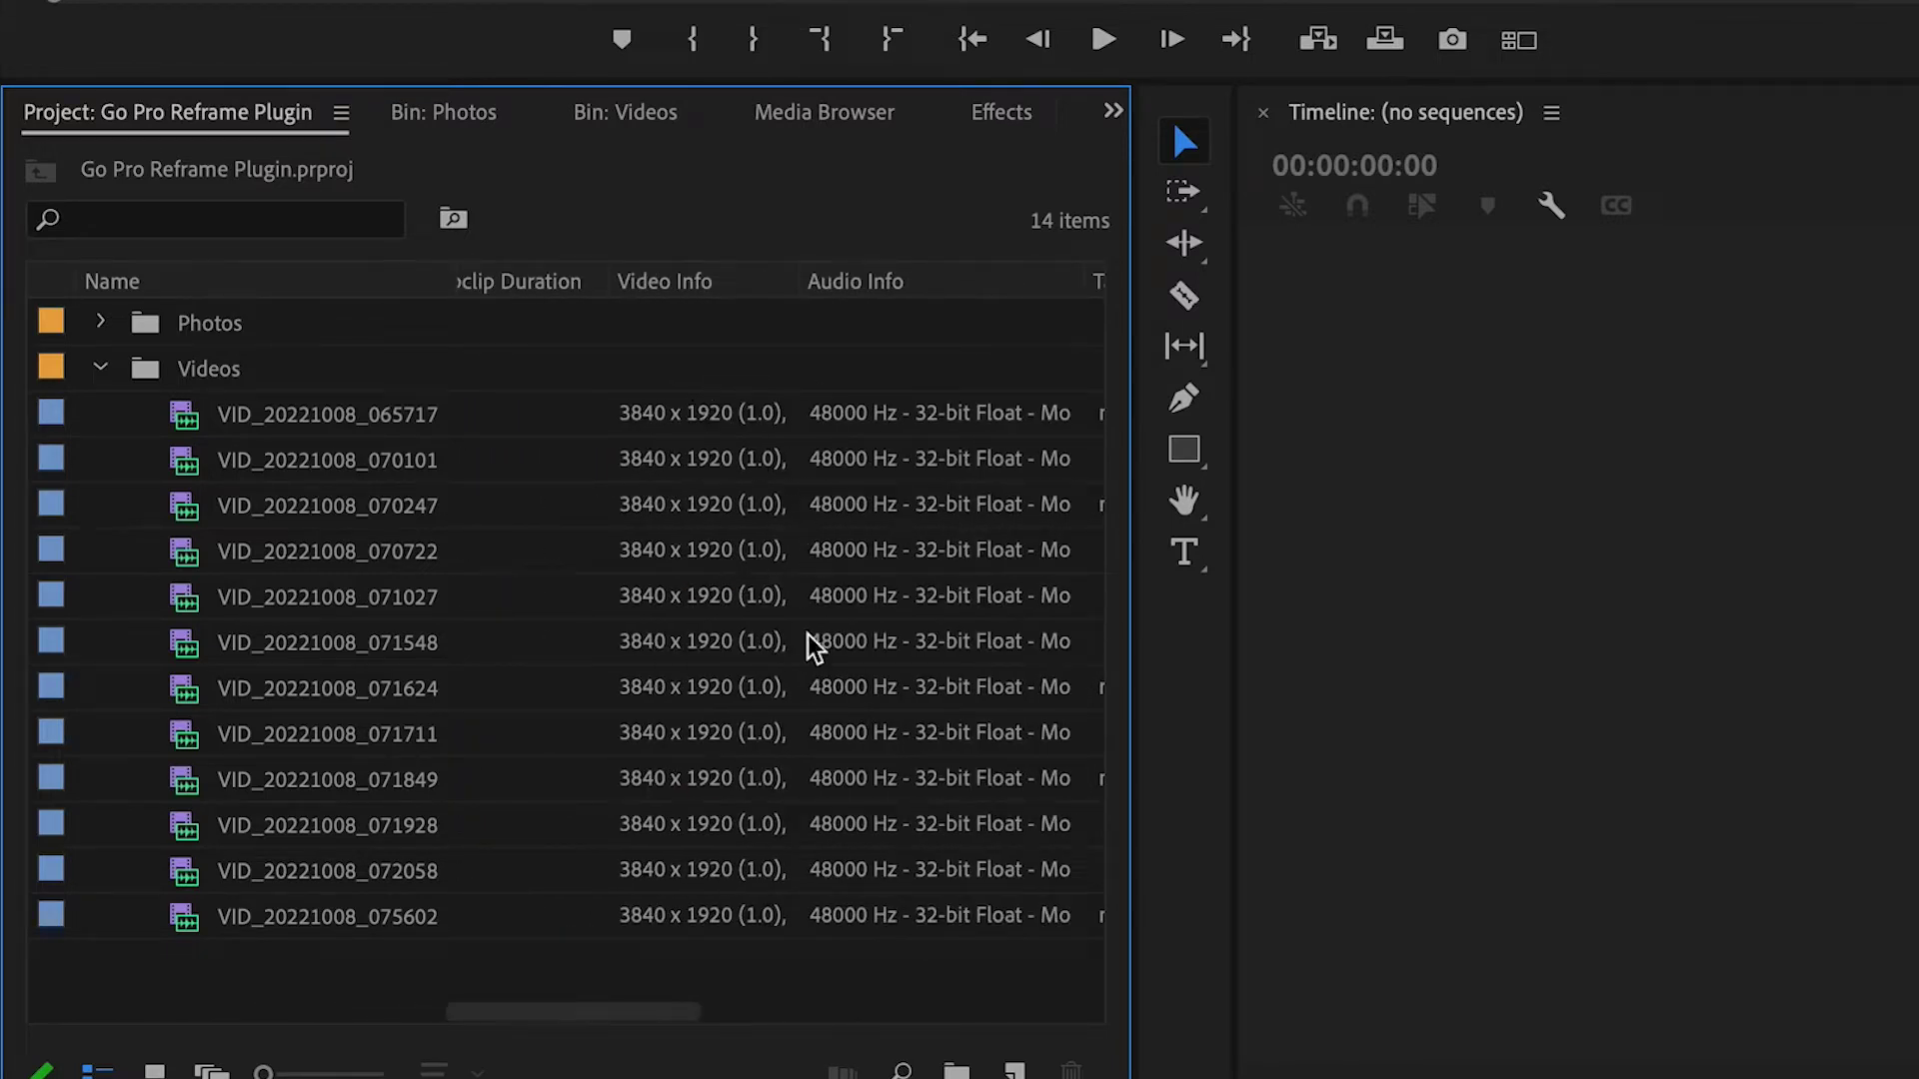
left_click(679, 430)
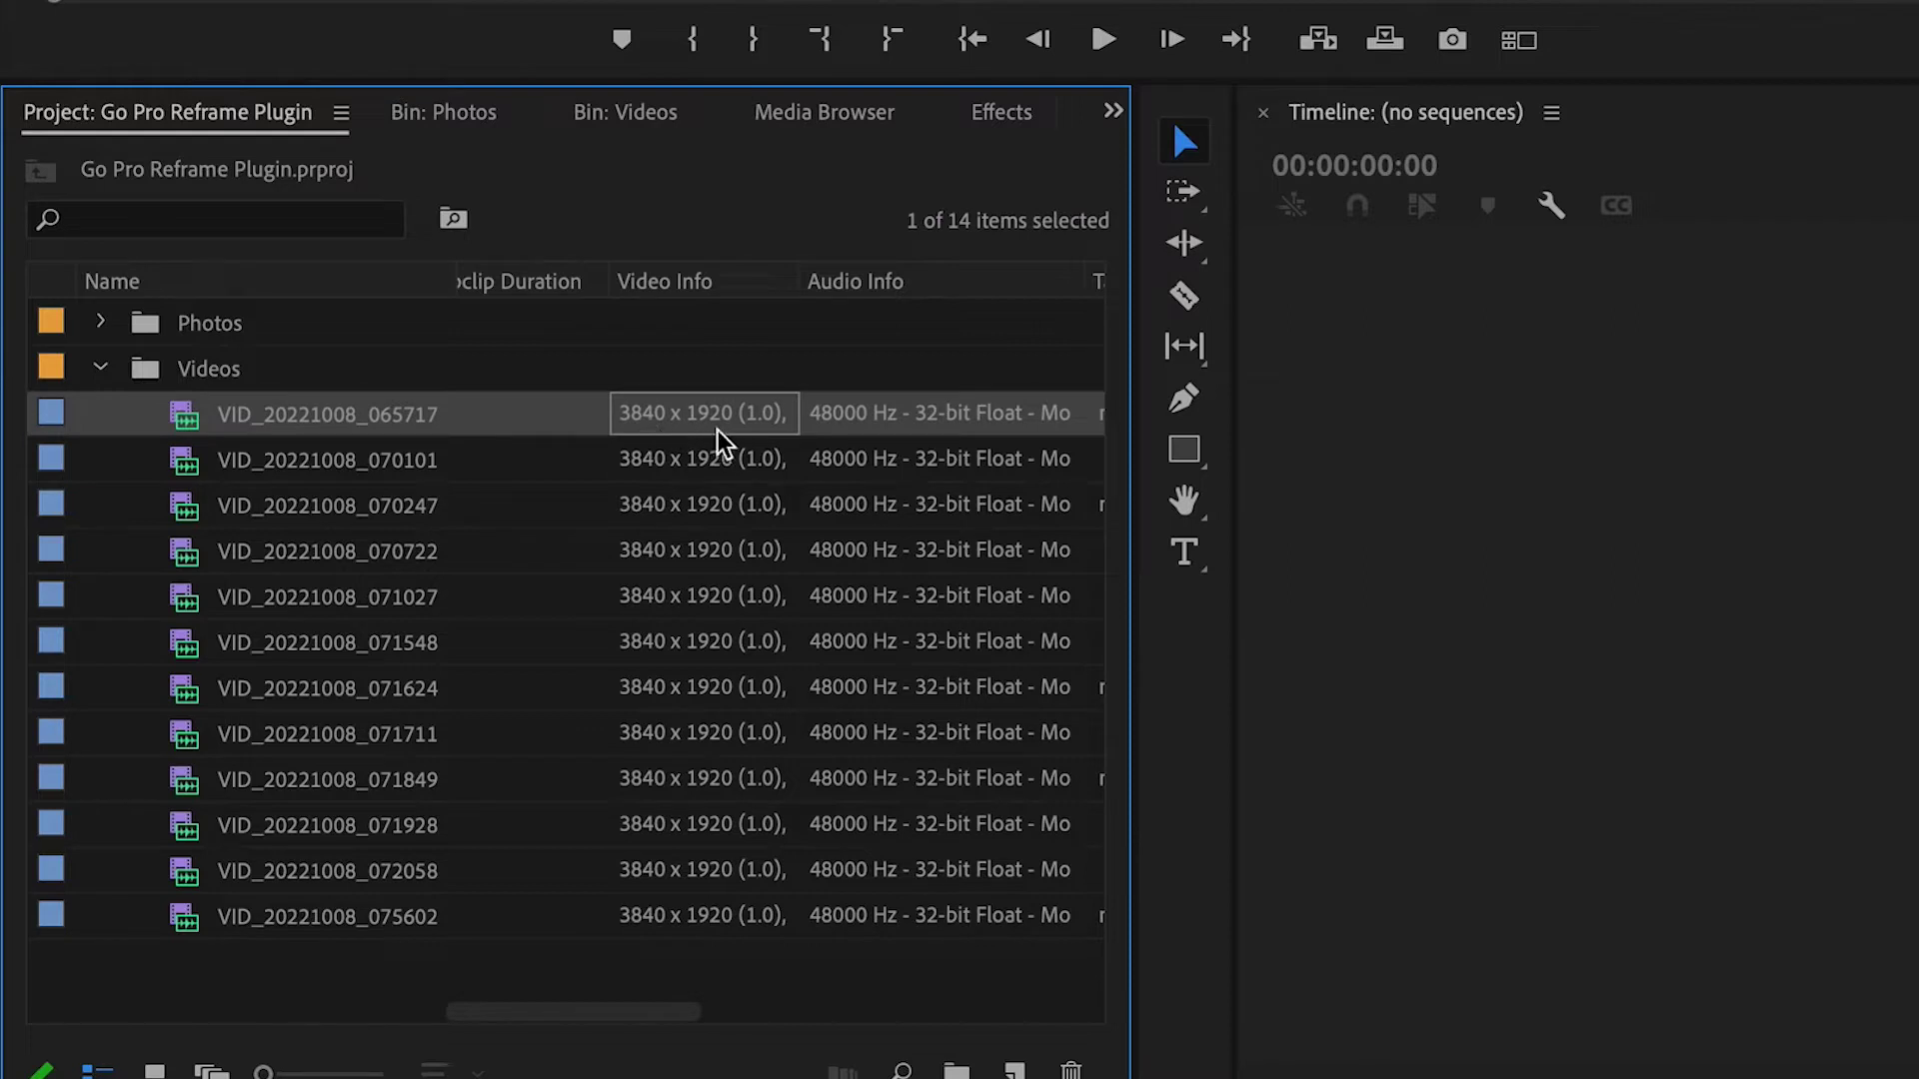
left_click(101, 367)
right_click(370, 378)
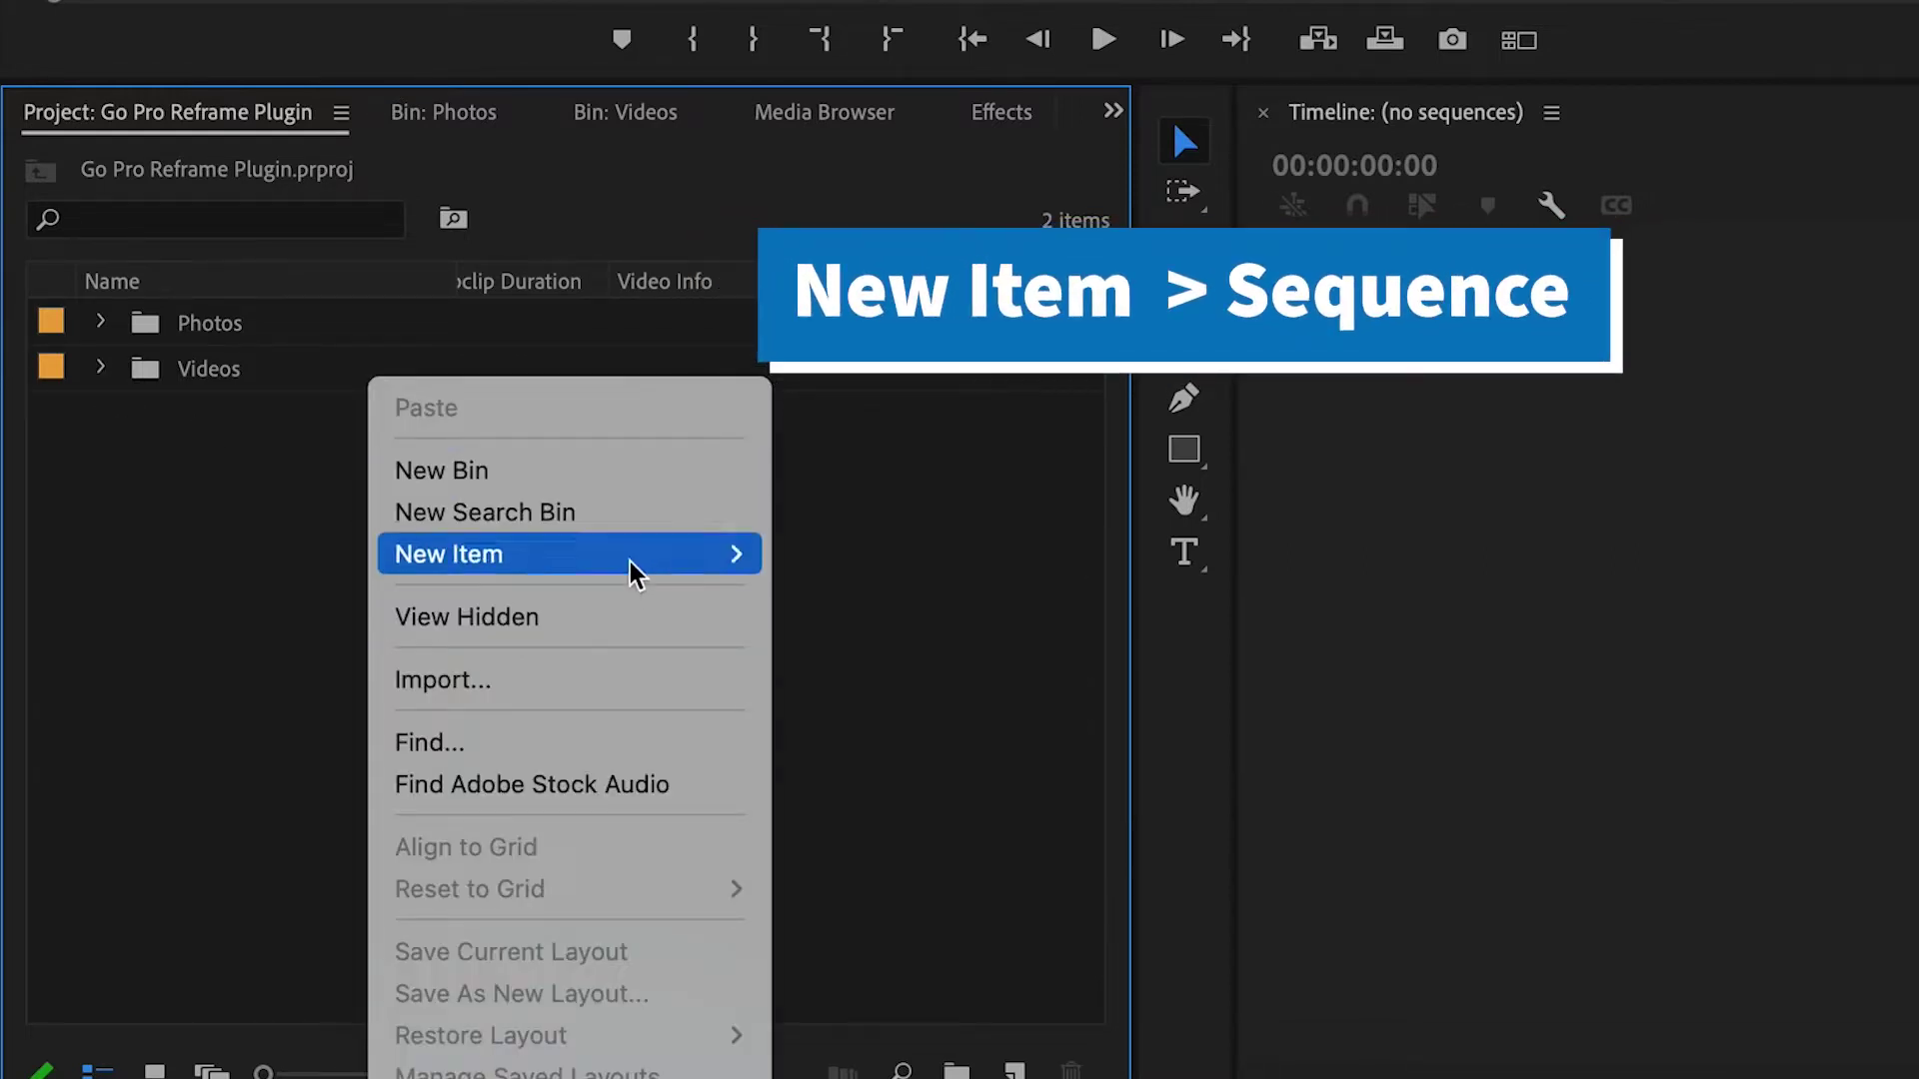
Step: Start a new sequence and choose the Digital SLR DSLR 1080p25 preset after comparing 1080p30
mouse_move(682, 565)
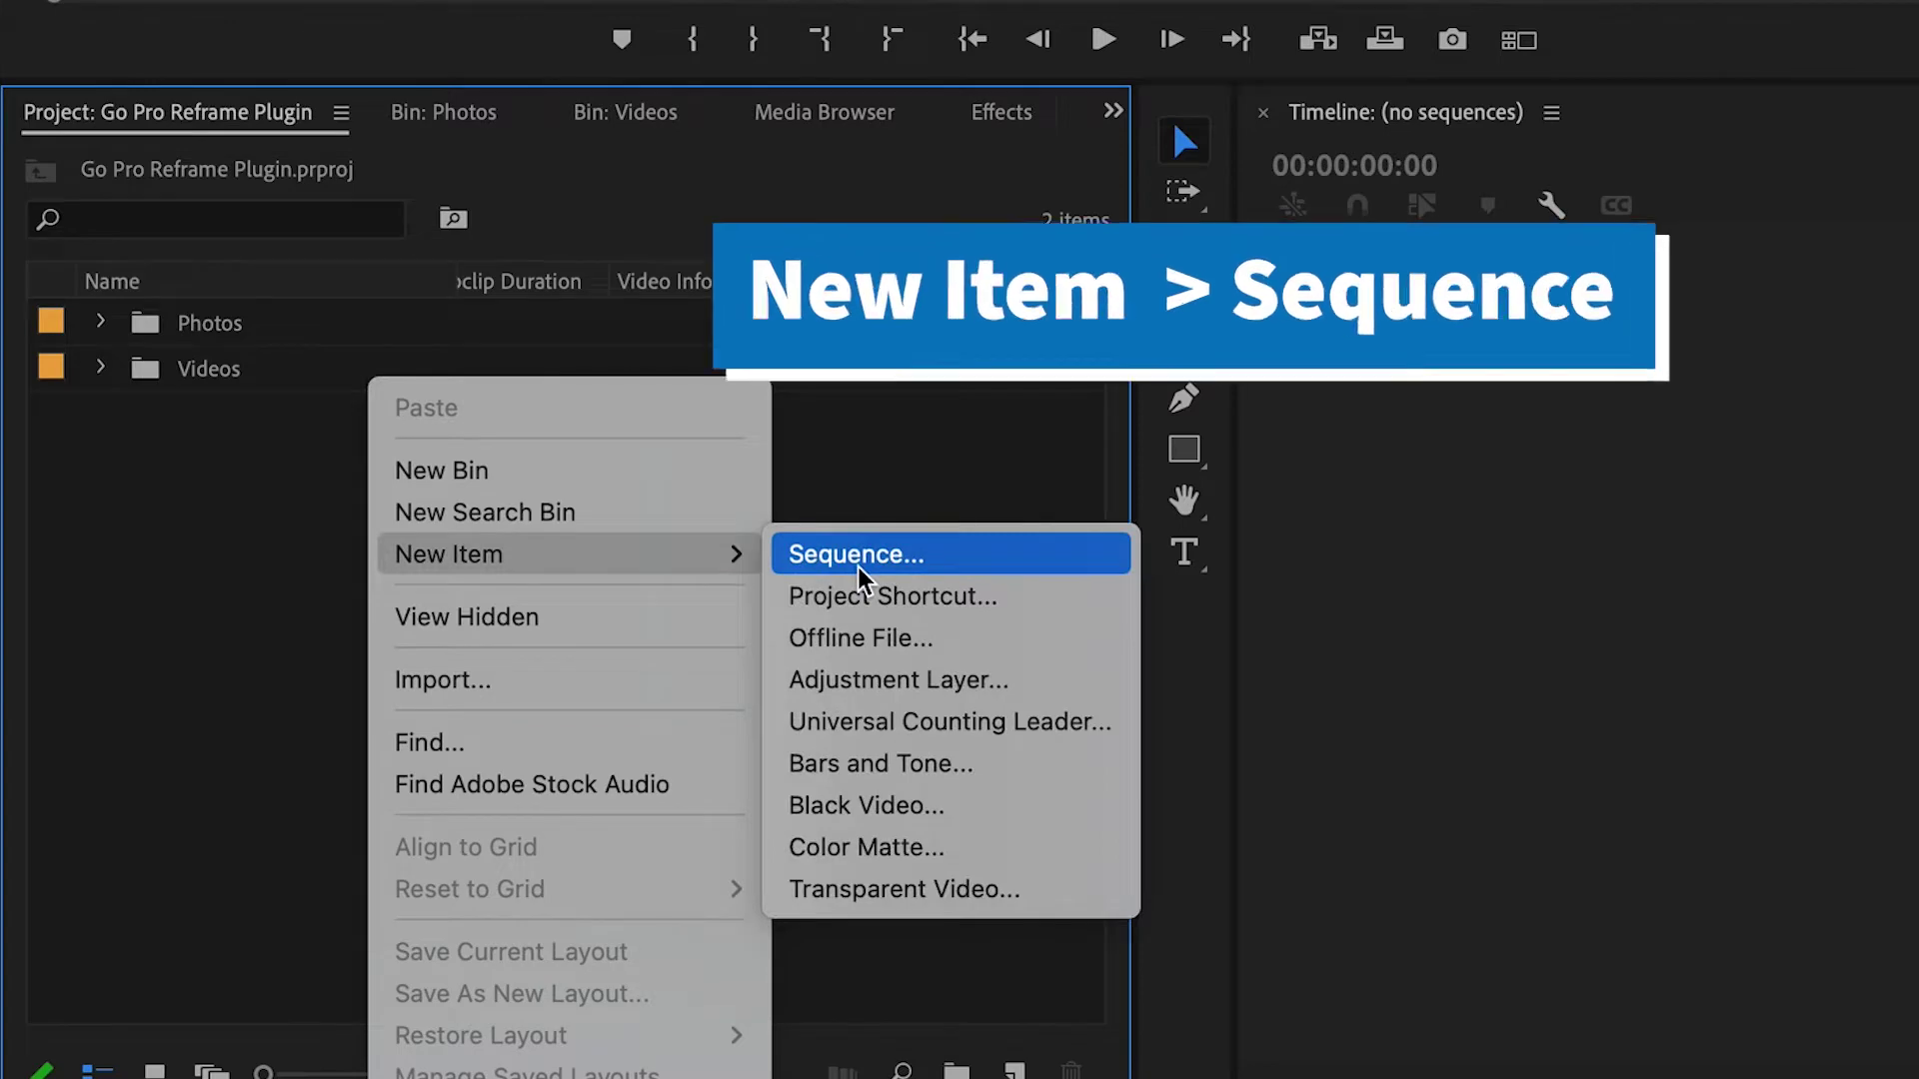
left_click(862, 560)
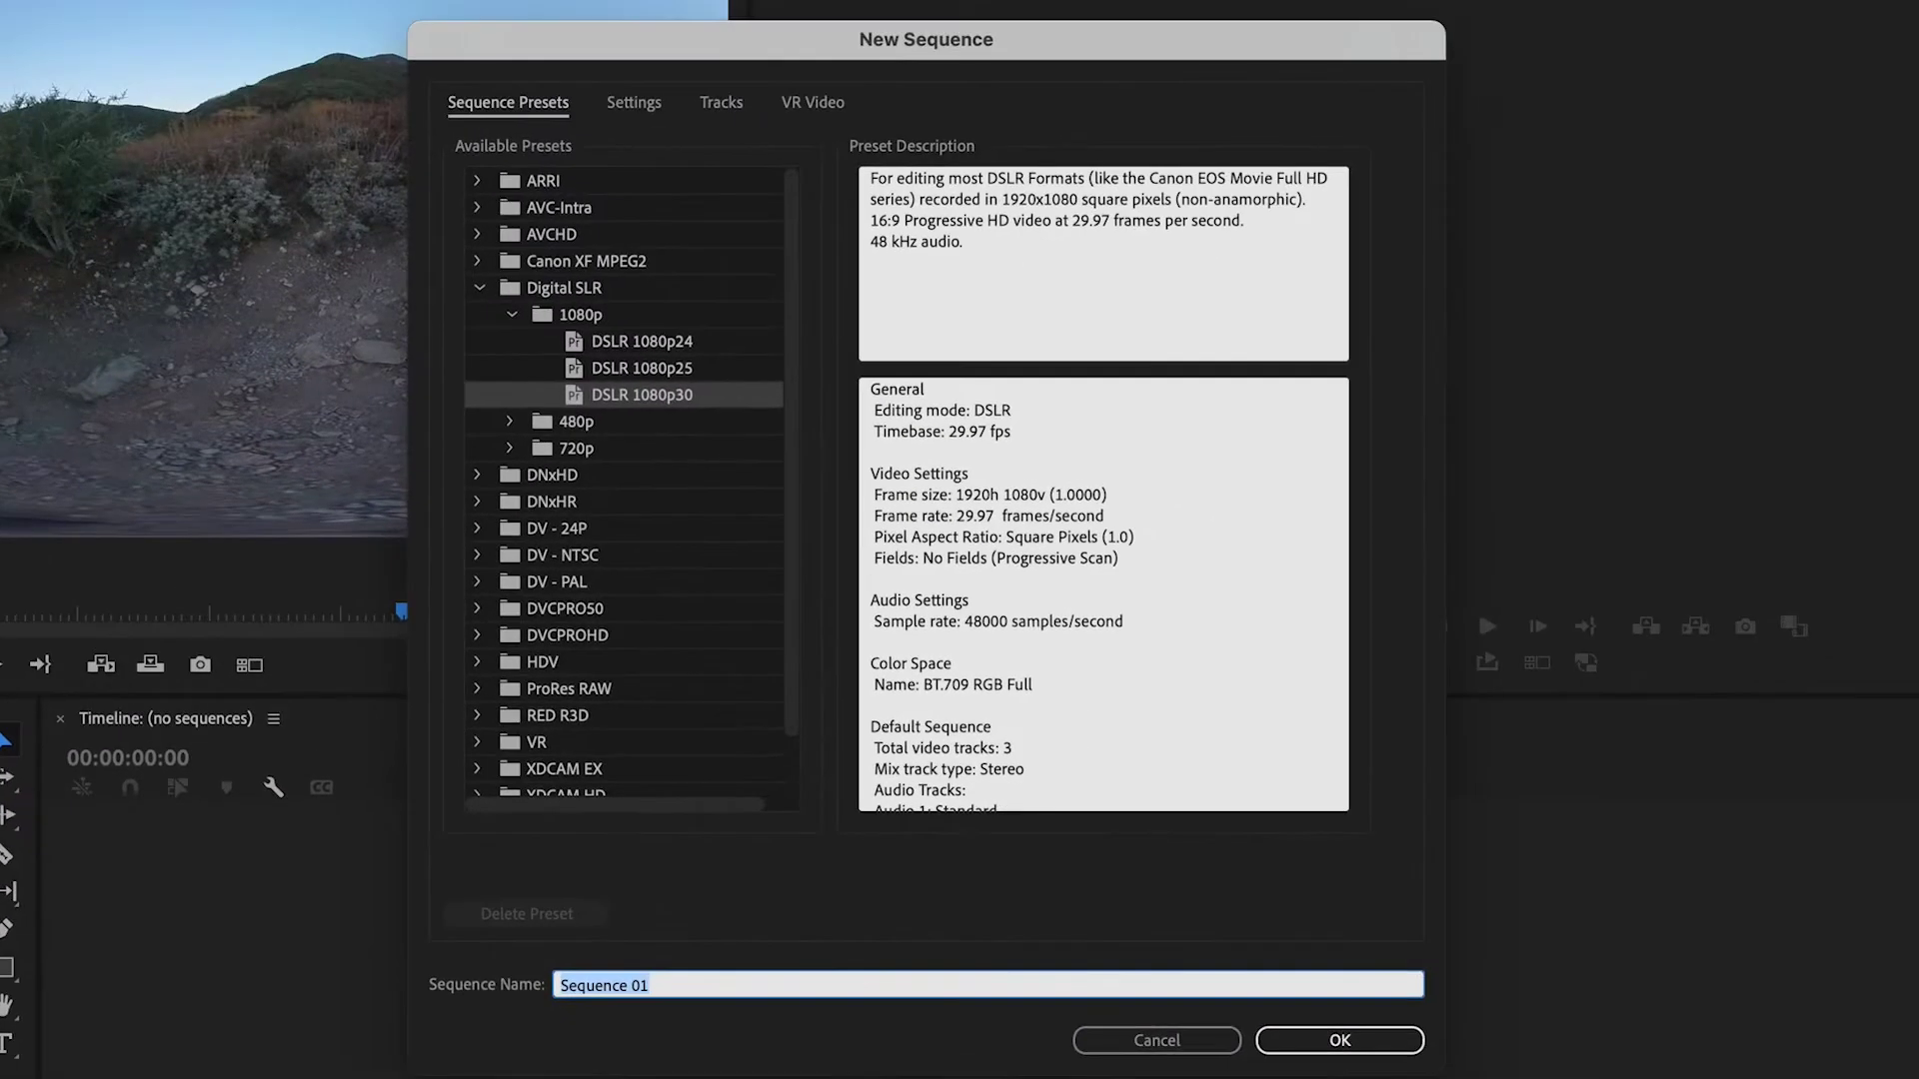
left_click(714, 392)
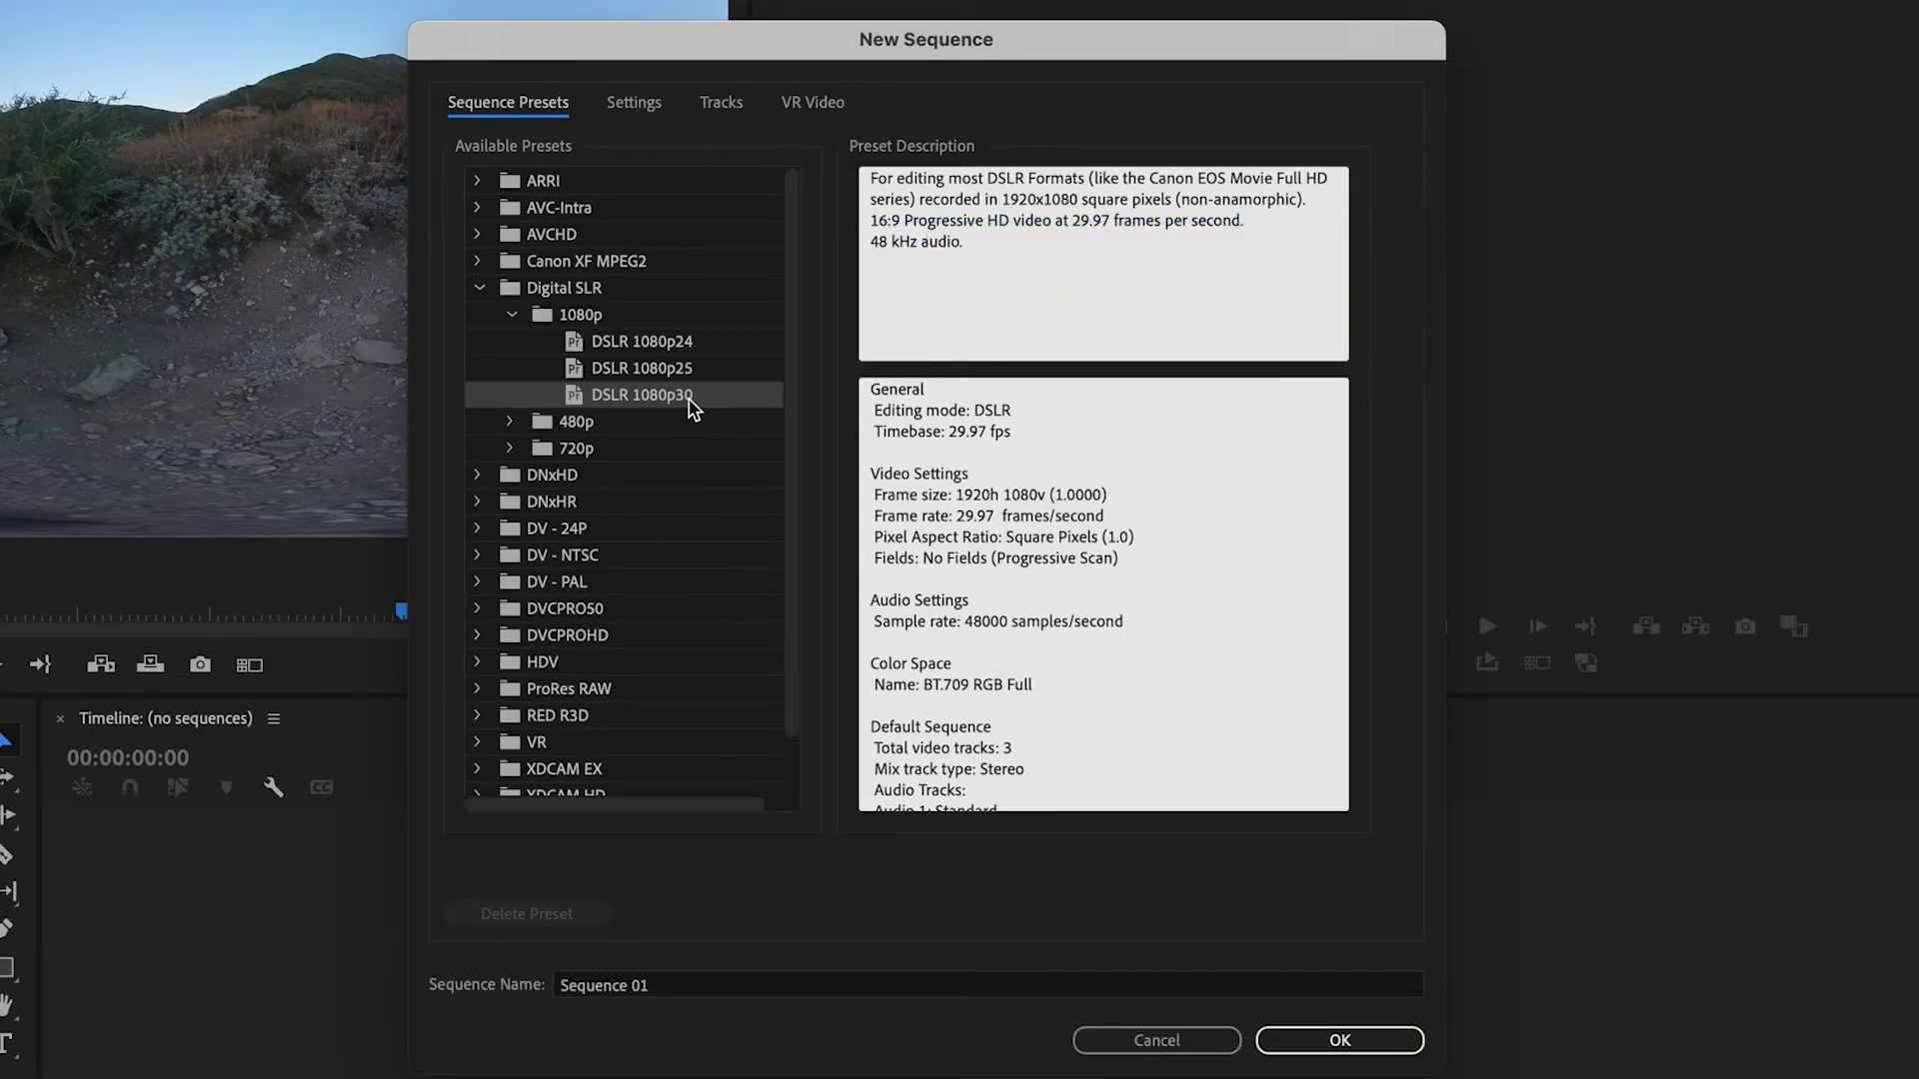
left_click(634, 105)
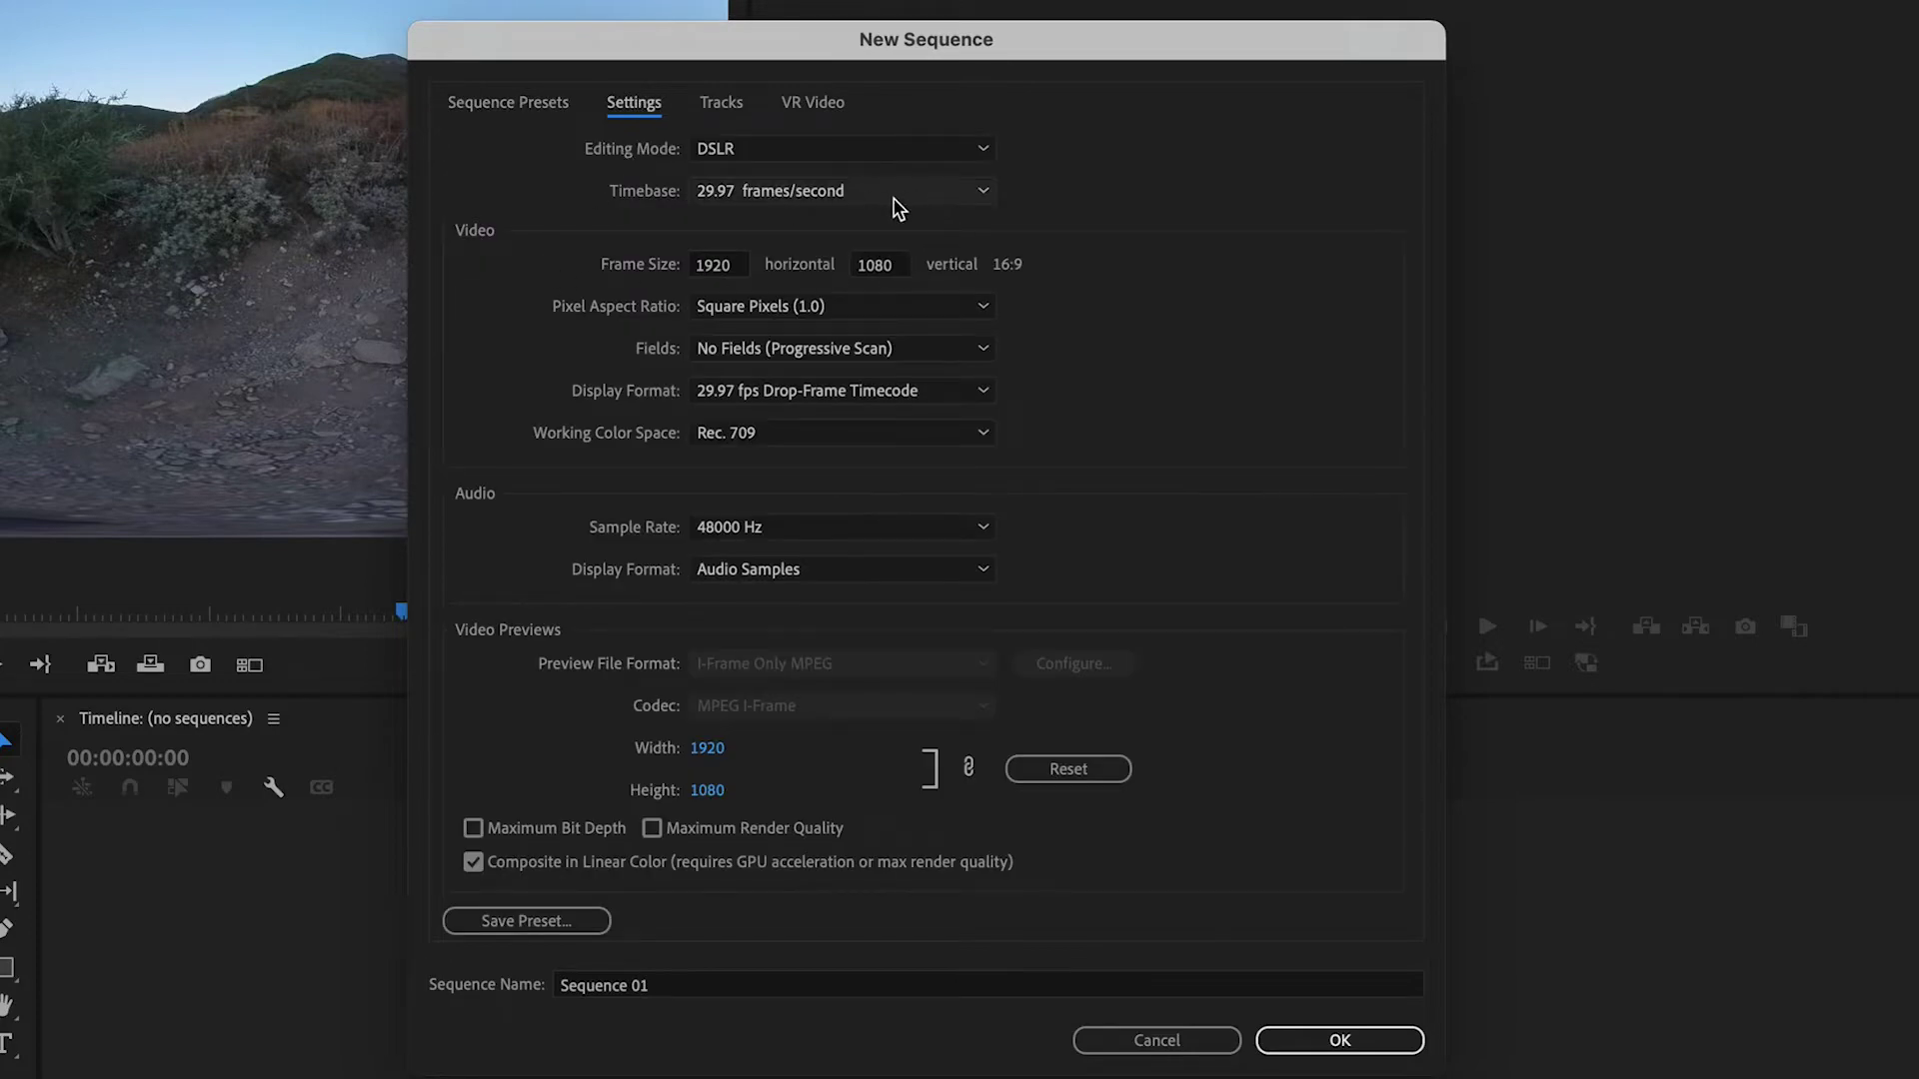
left_click(866, 196)
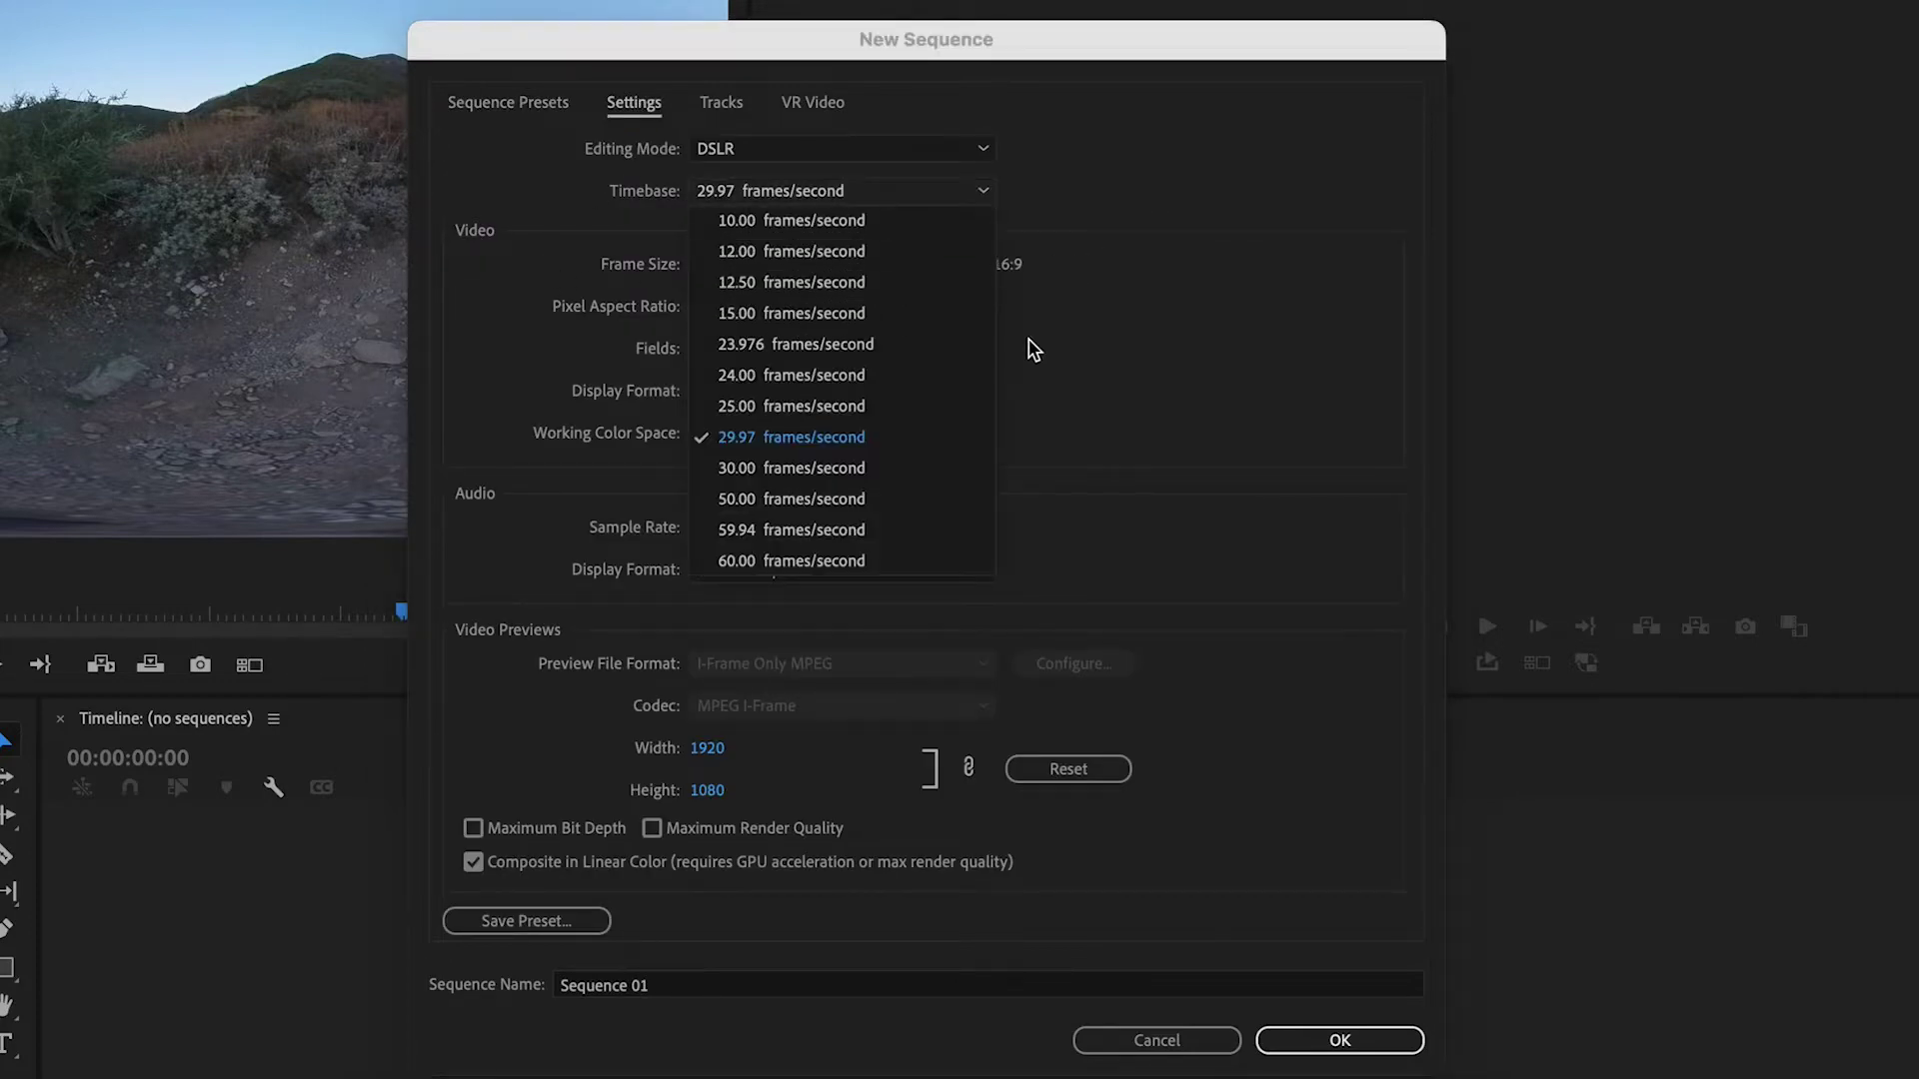
left_click(521, 101)
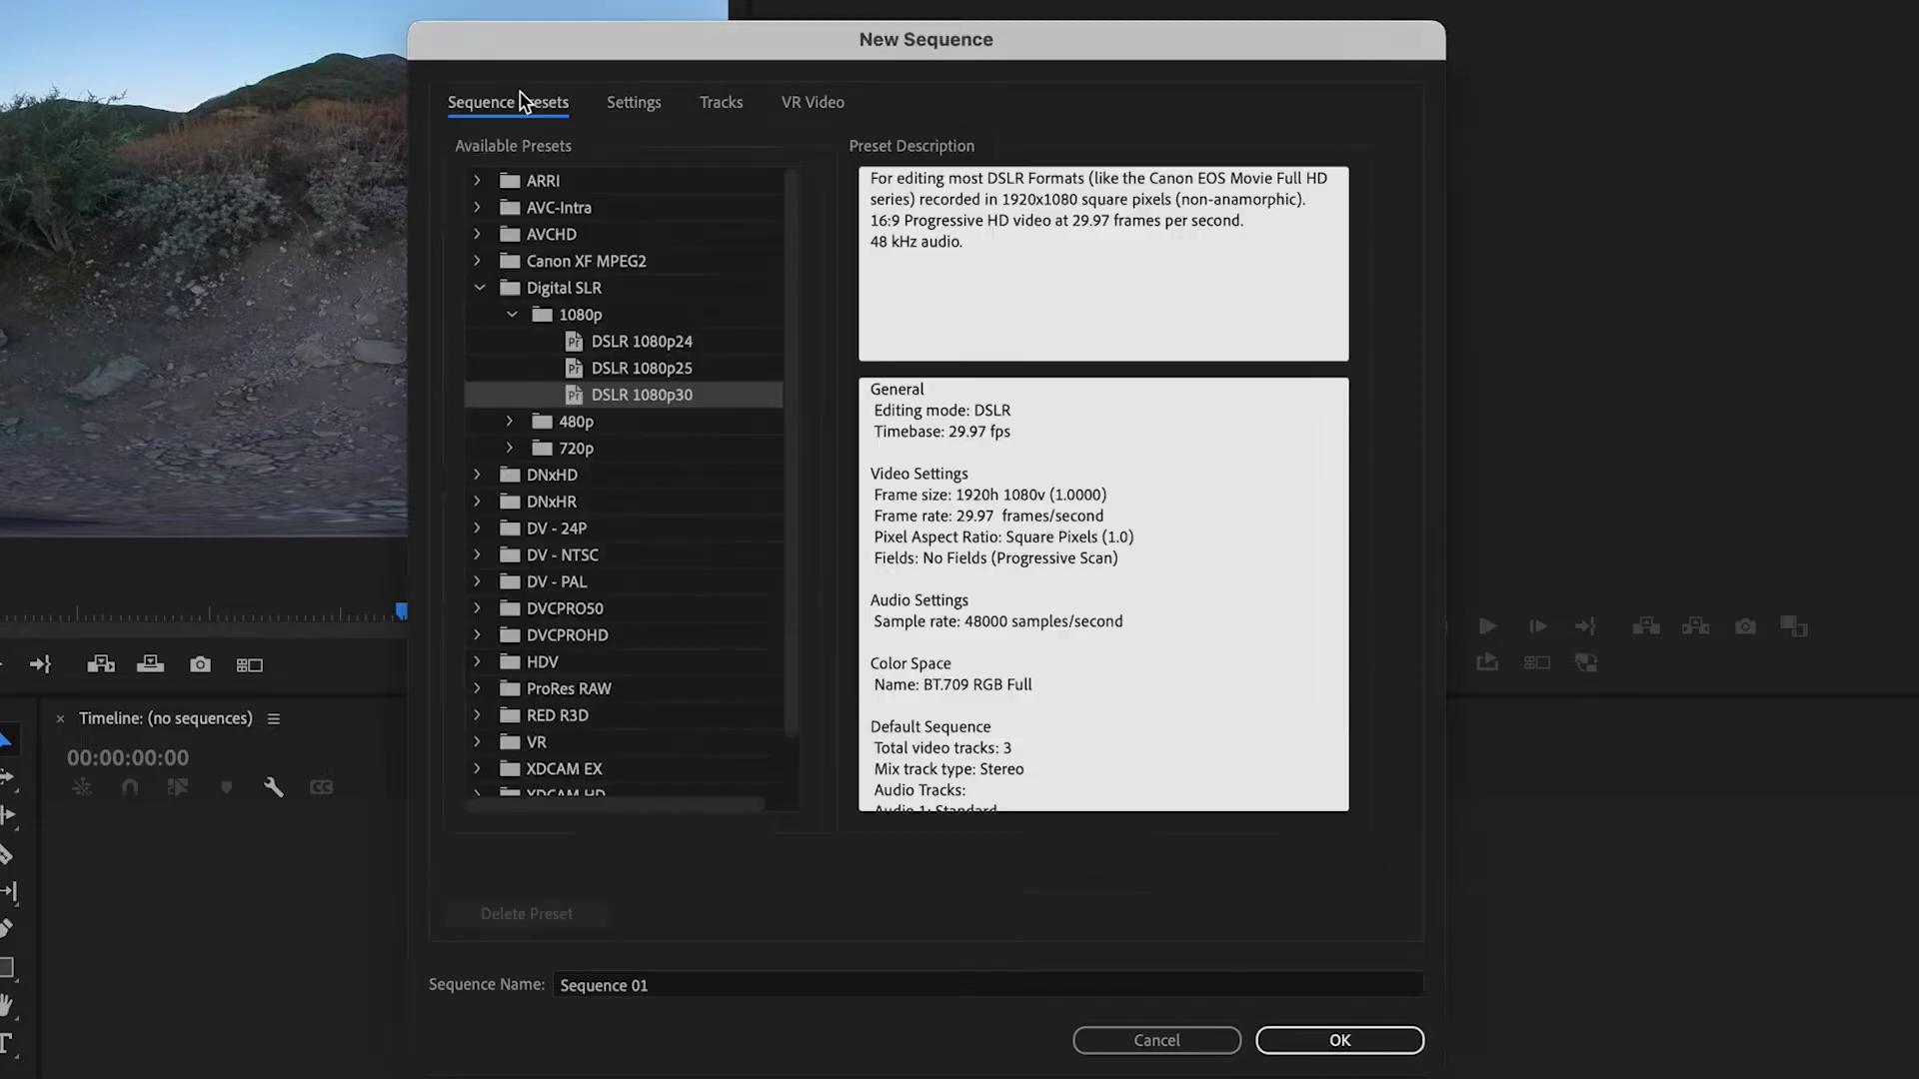
left_click(709, 372)
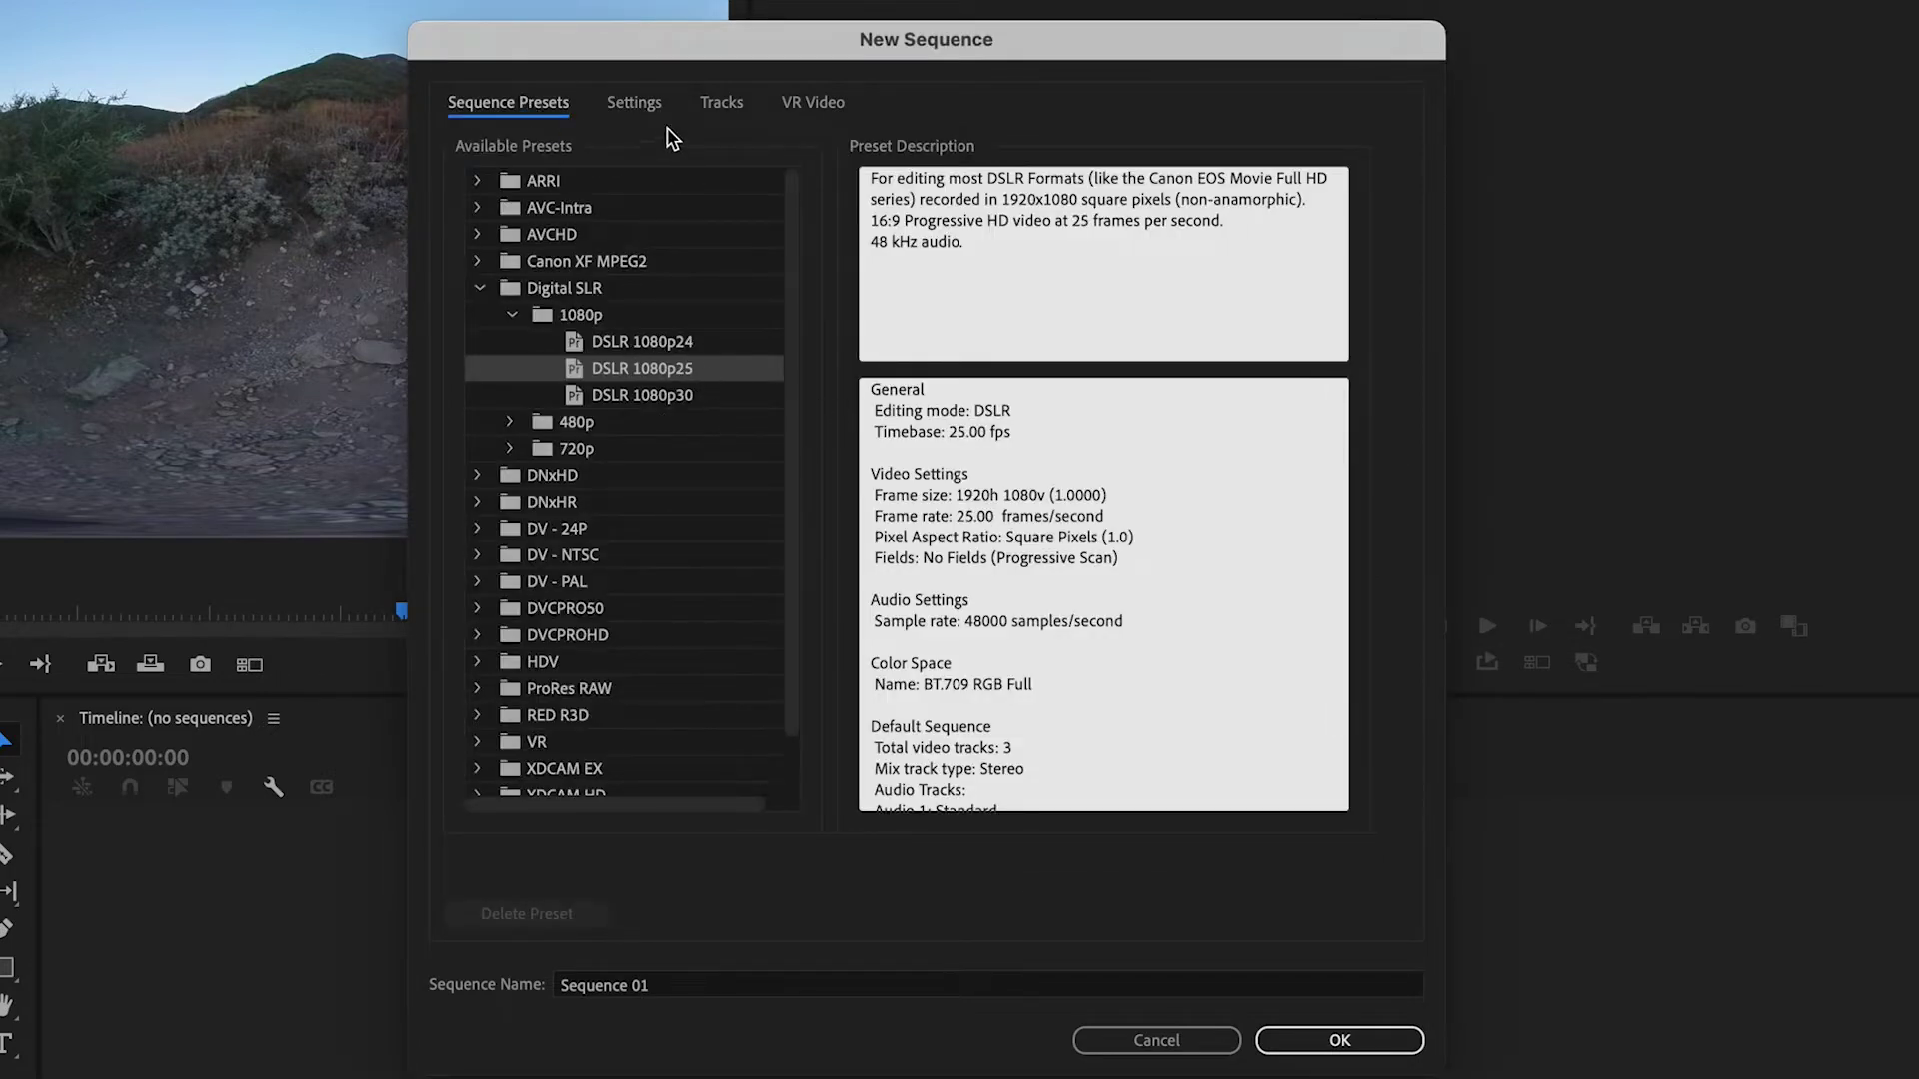
left_click(644, 105)
left_click(510, 104)
Step: Name the sequence 'Go Pro Hike' and create it
double_click(818, 984)
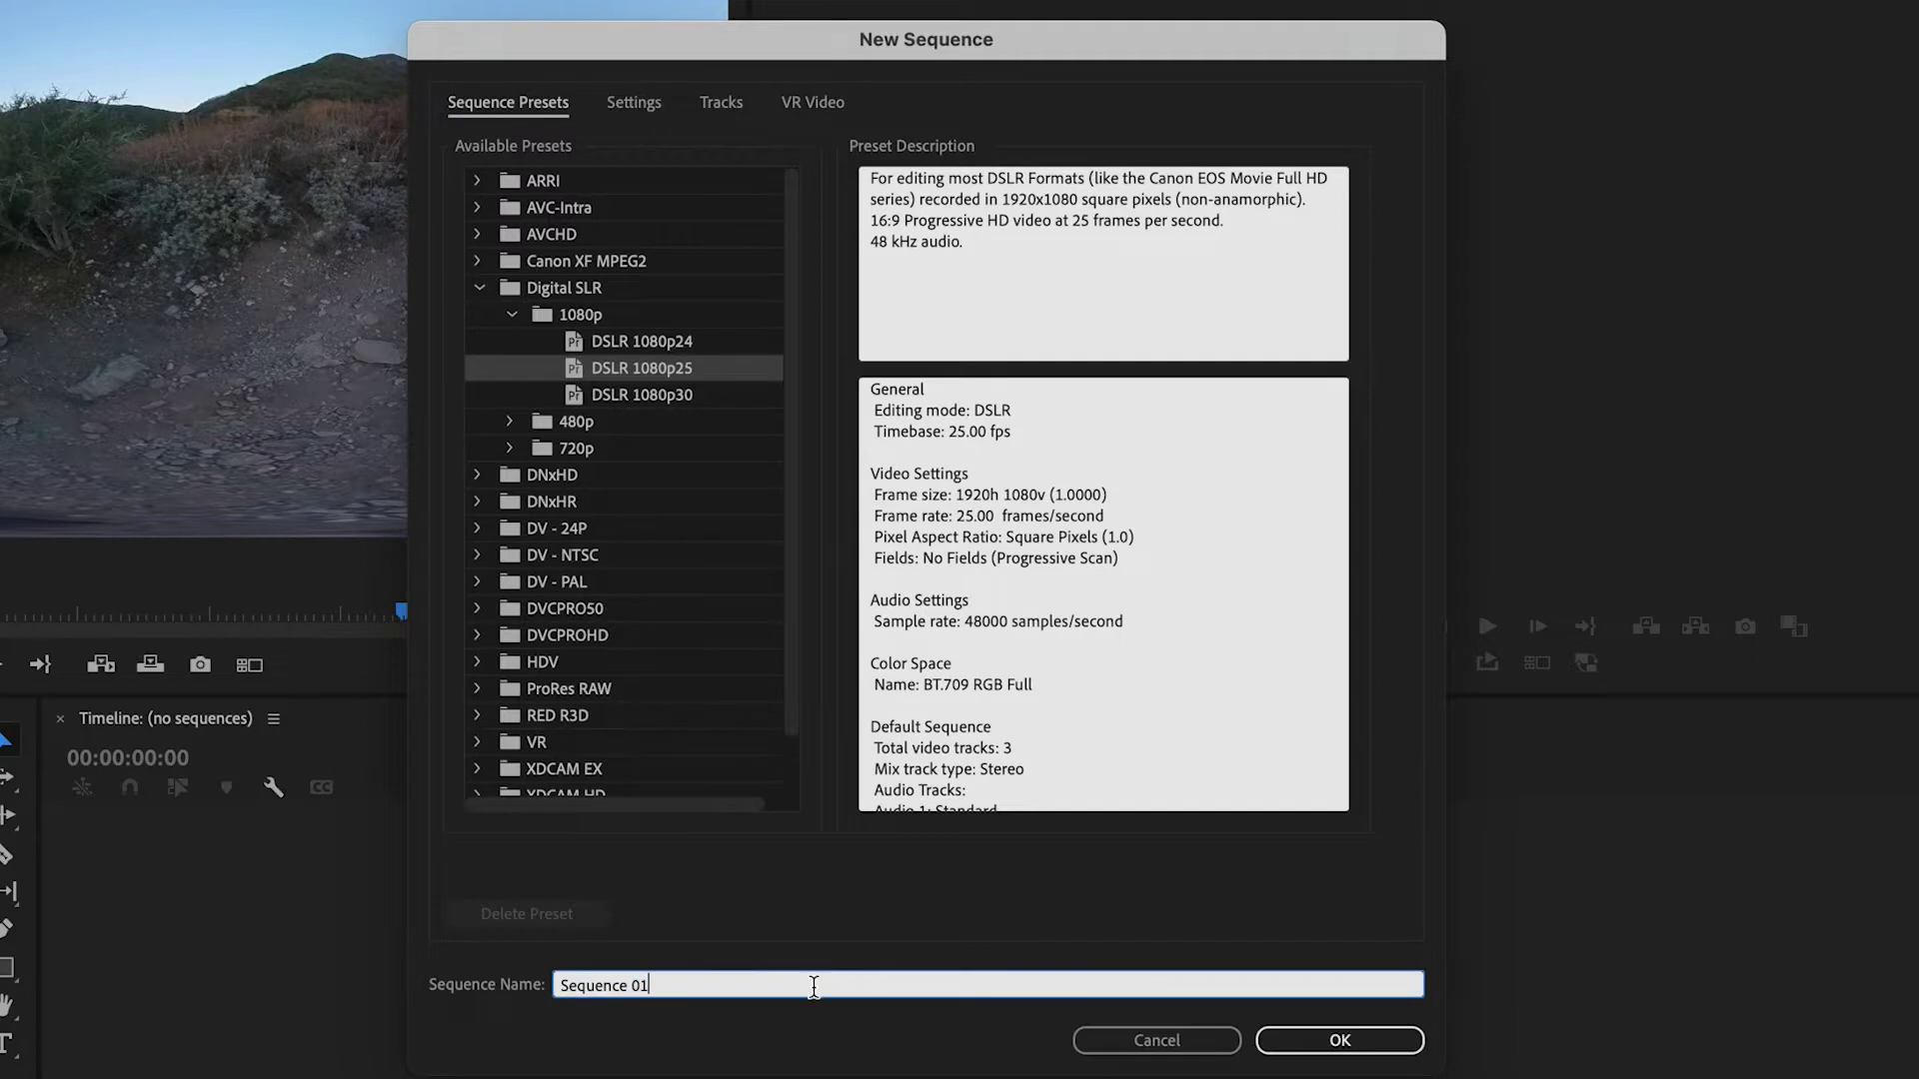
triple_click(812, 987)
type("Go Pro Hike")
left_click(1340, 1040)
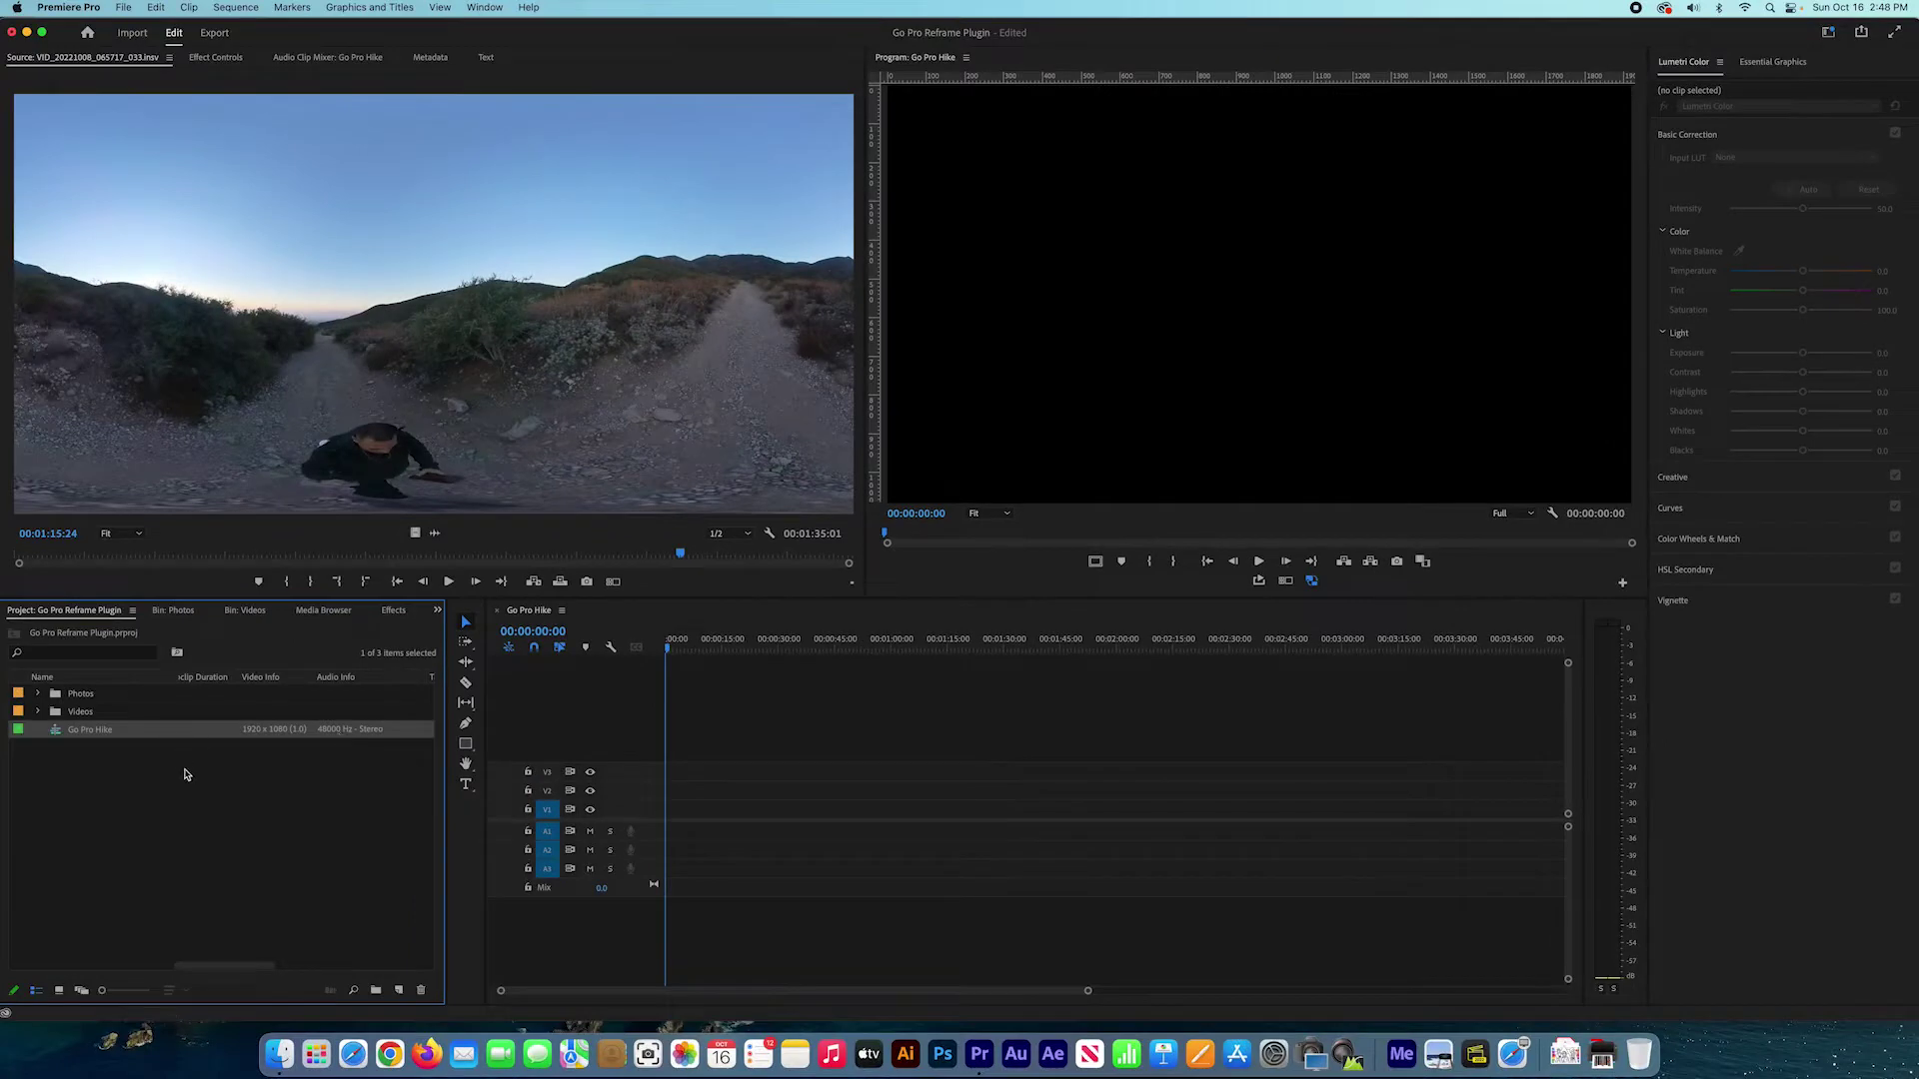
Step: Preview clip VID_20221008_071849 in the Source monitor
left_click(185, 775)
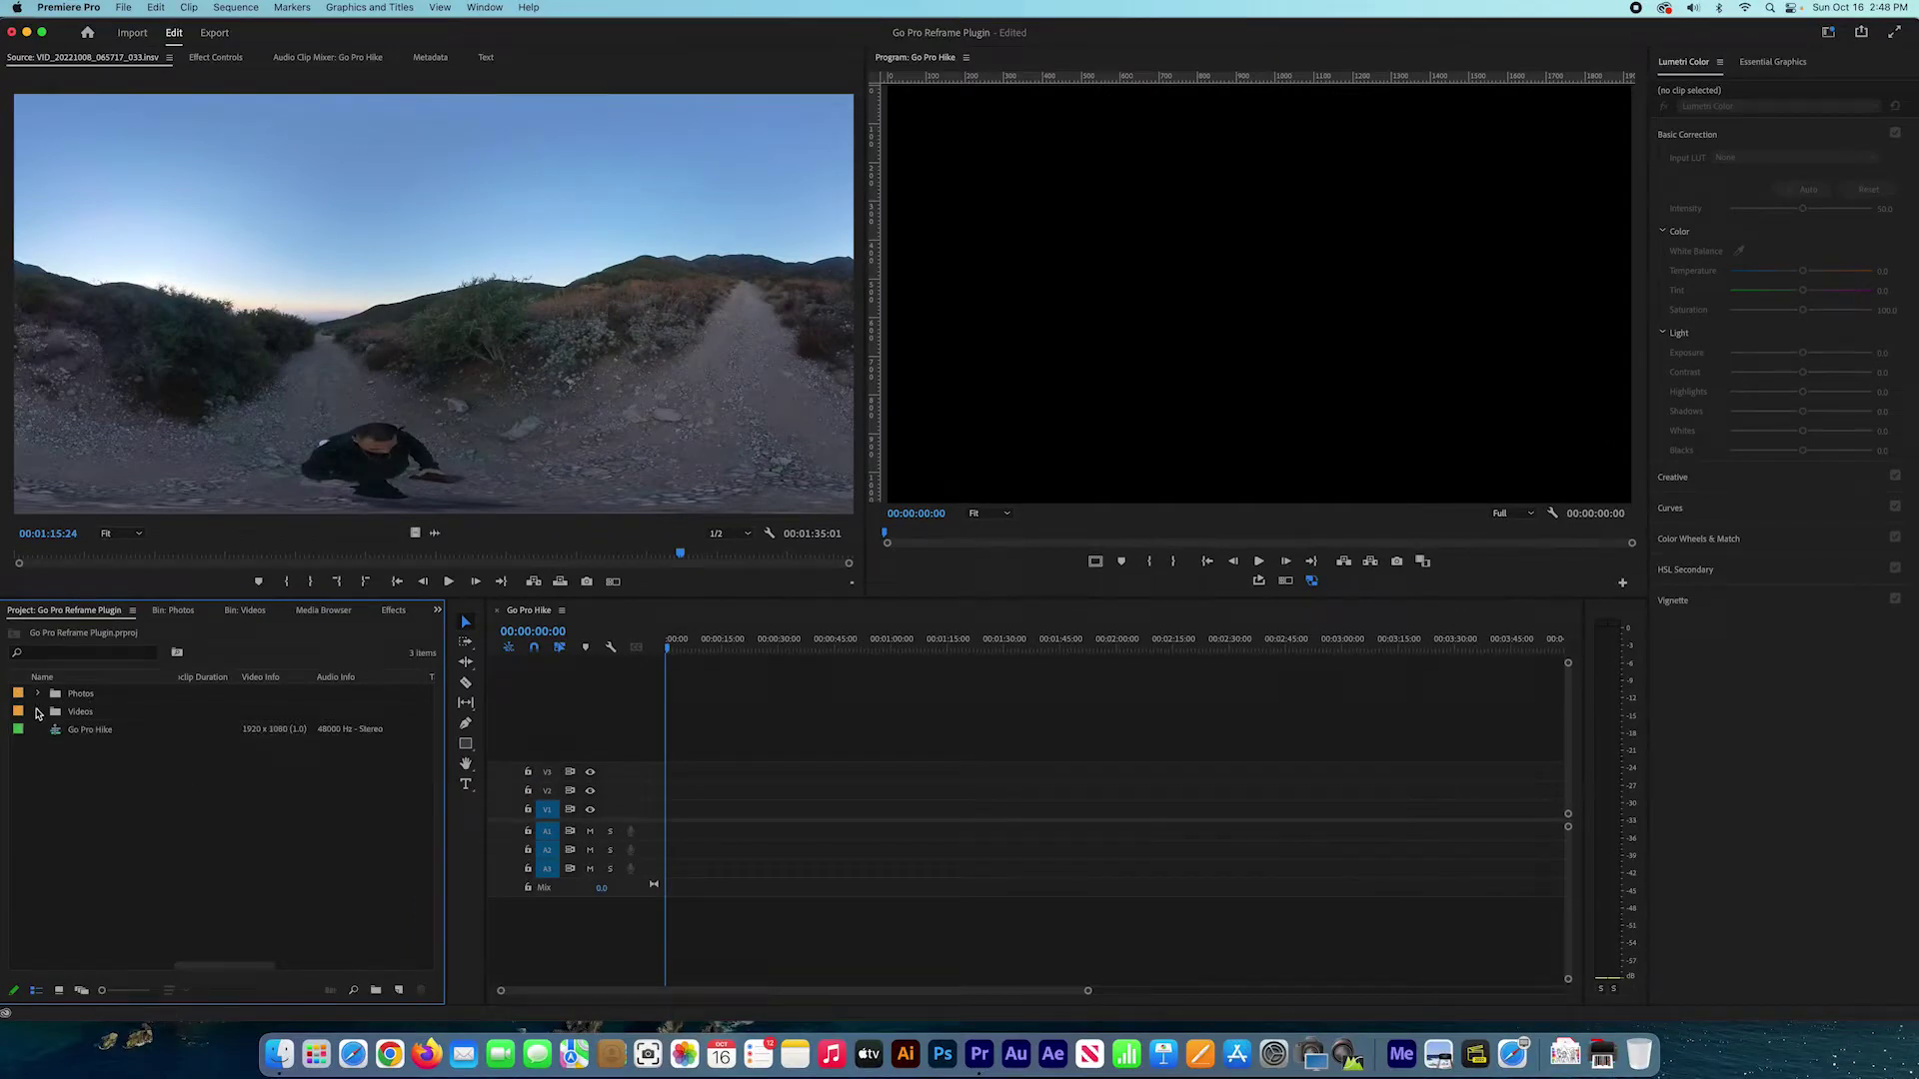
left_click(39, 712)
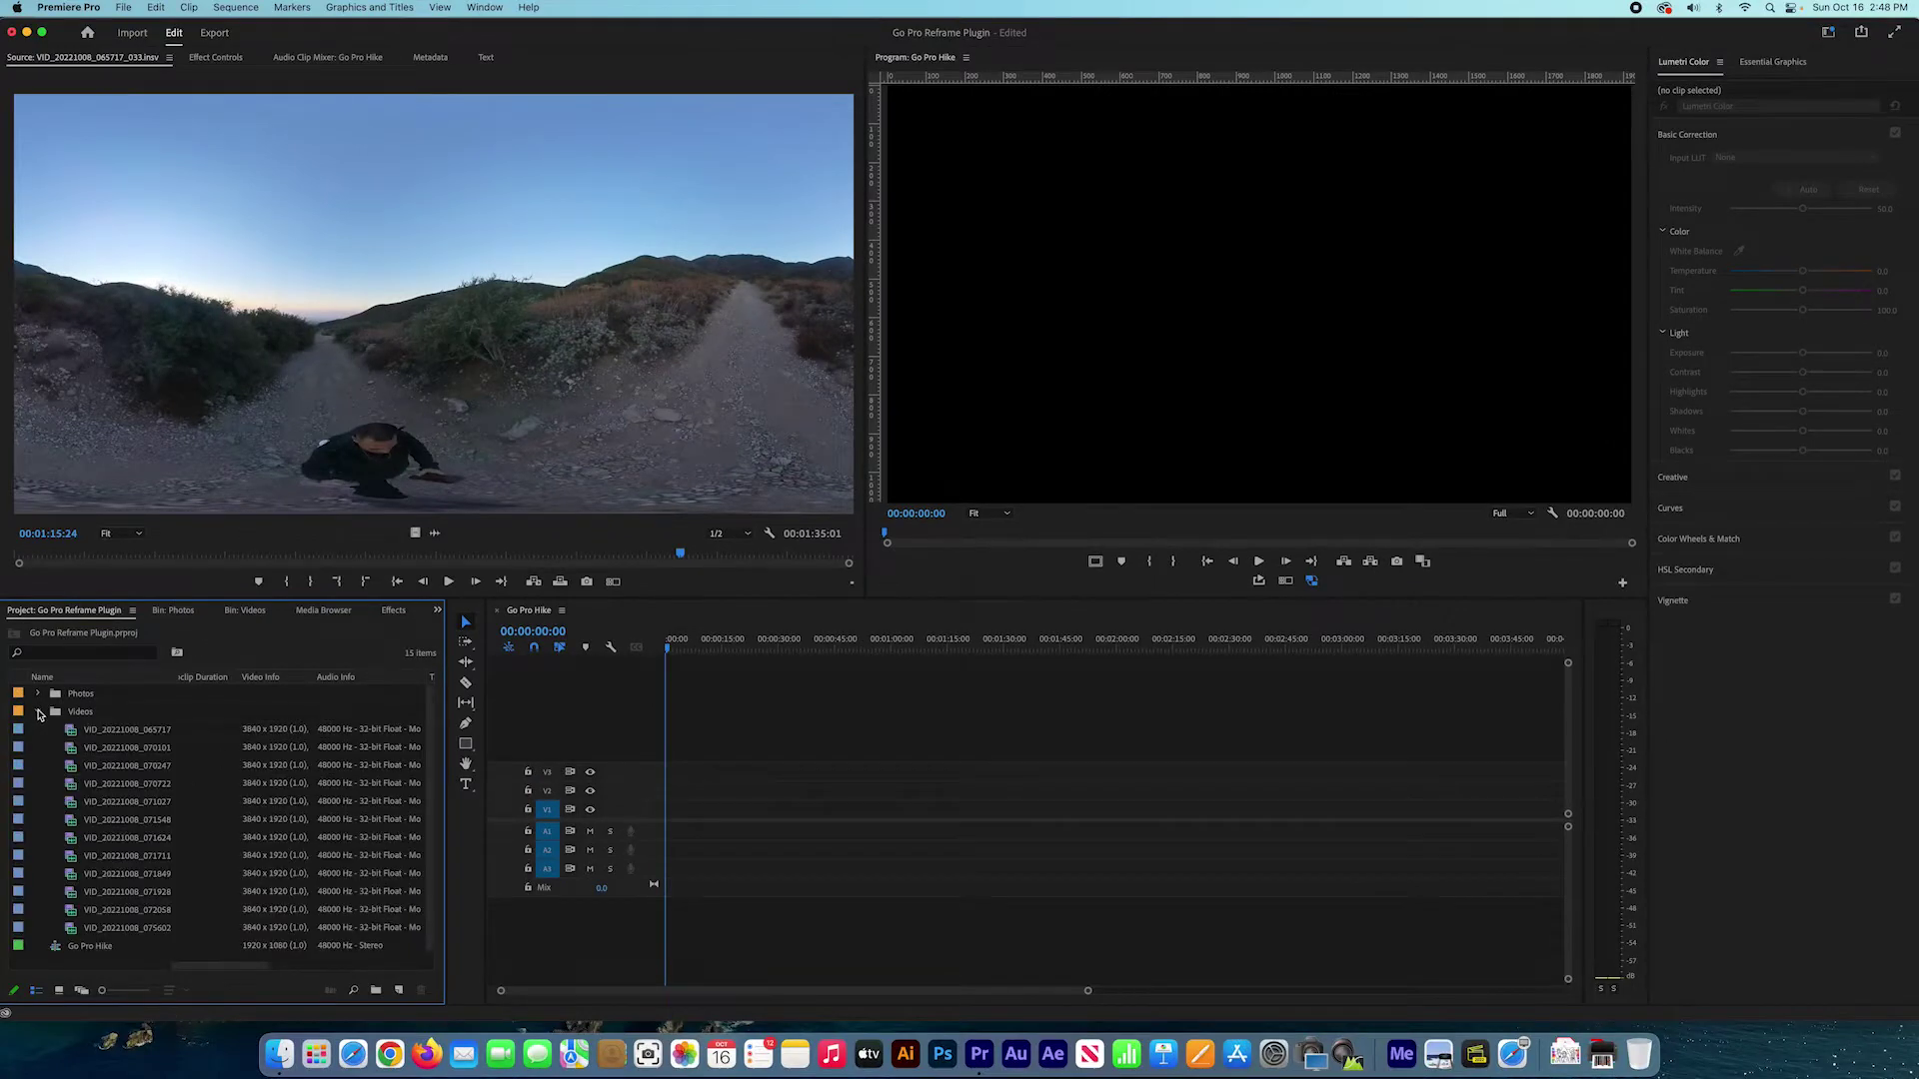
left_click(113, 731)
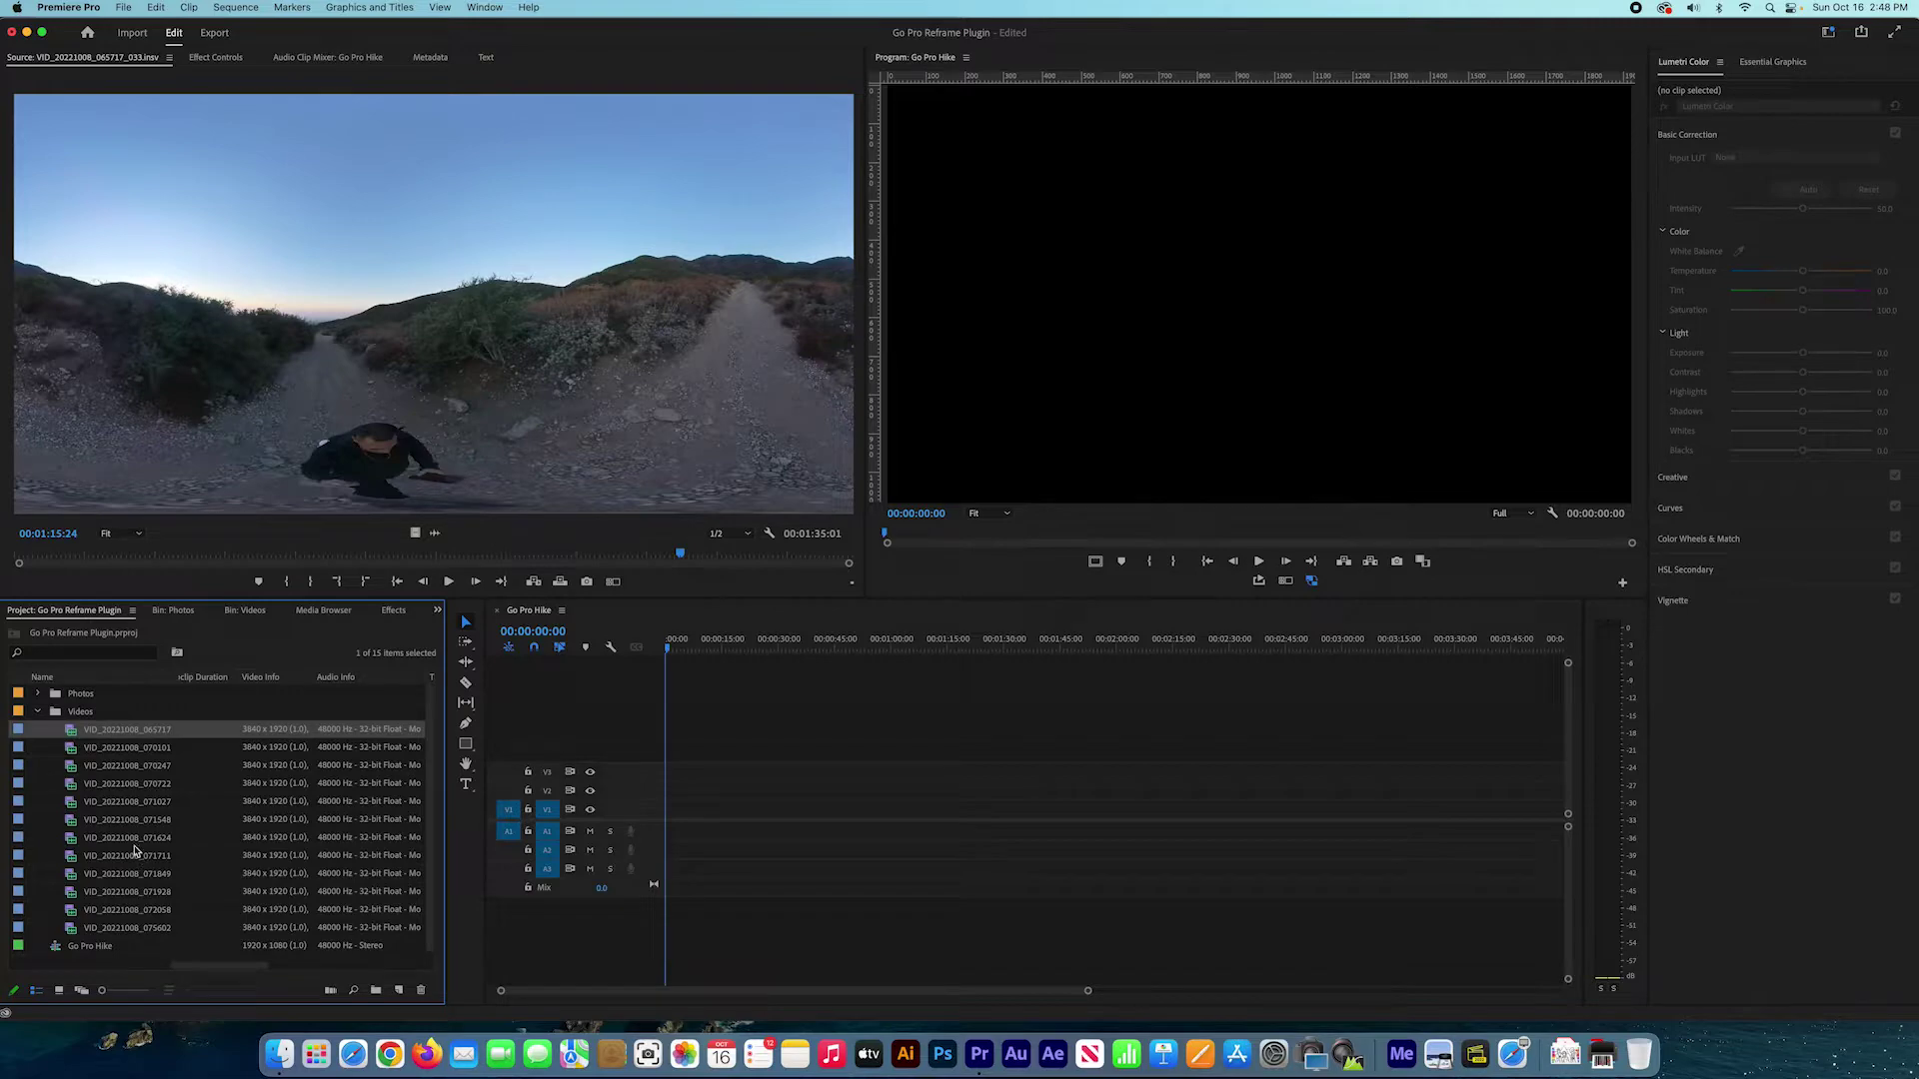
left_click(138, 856)
double_click(70, 876)
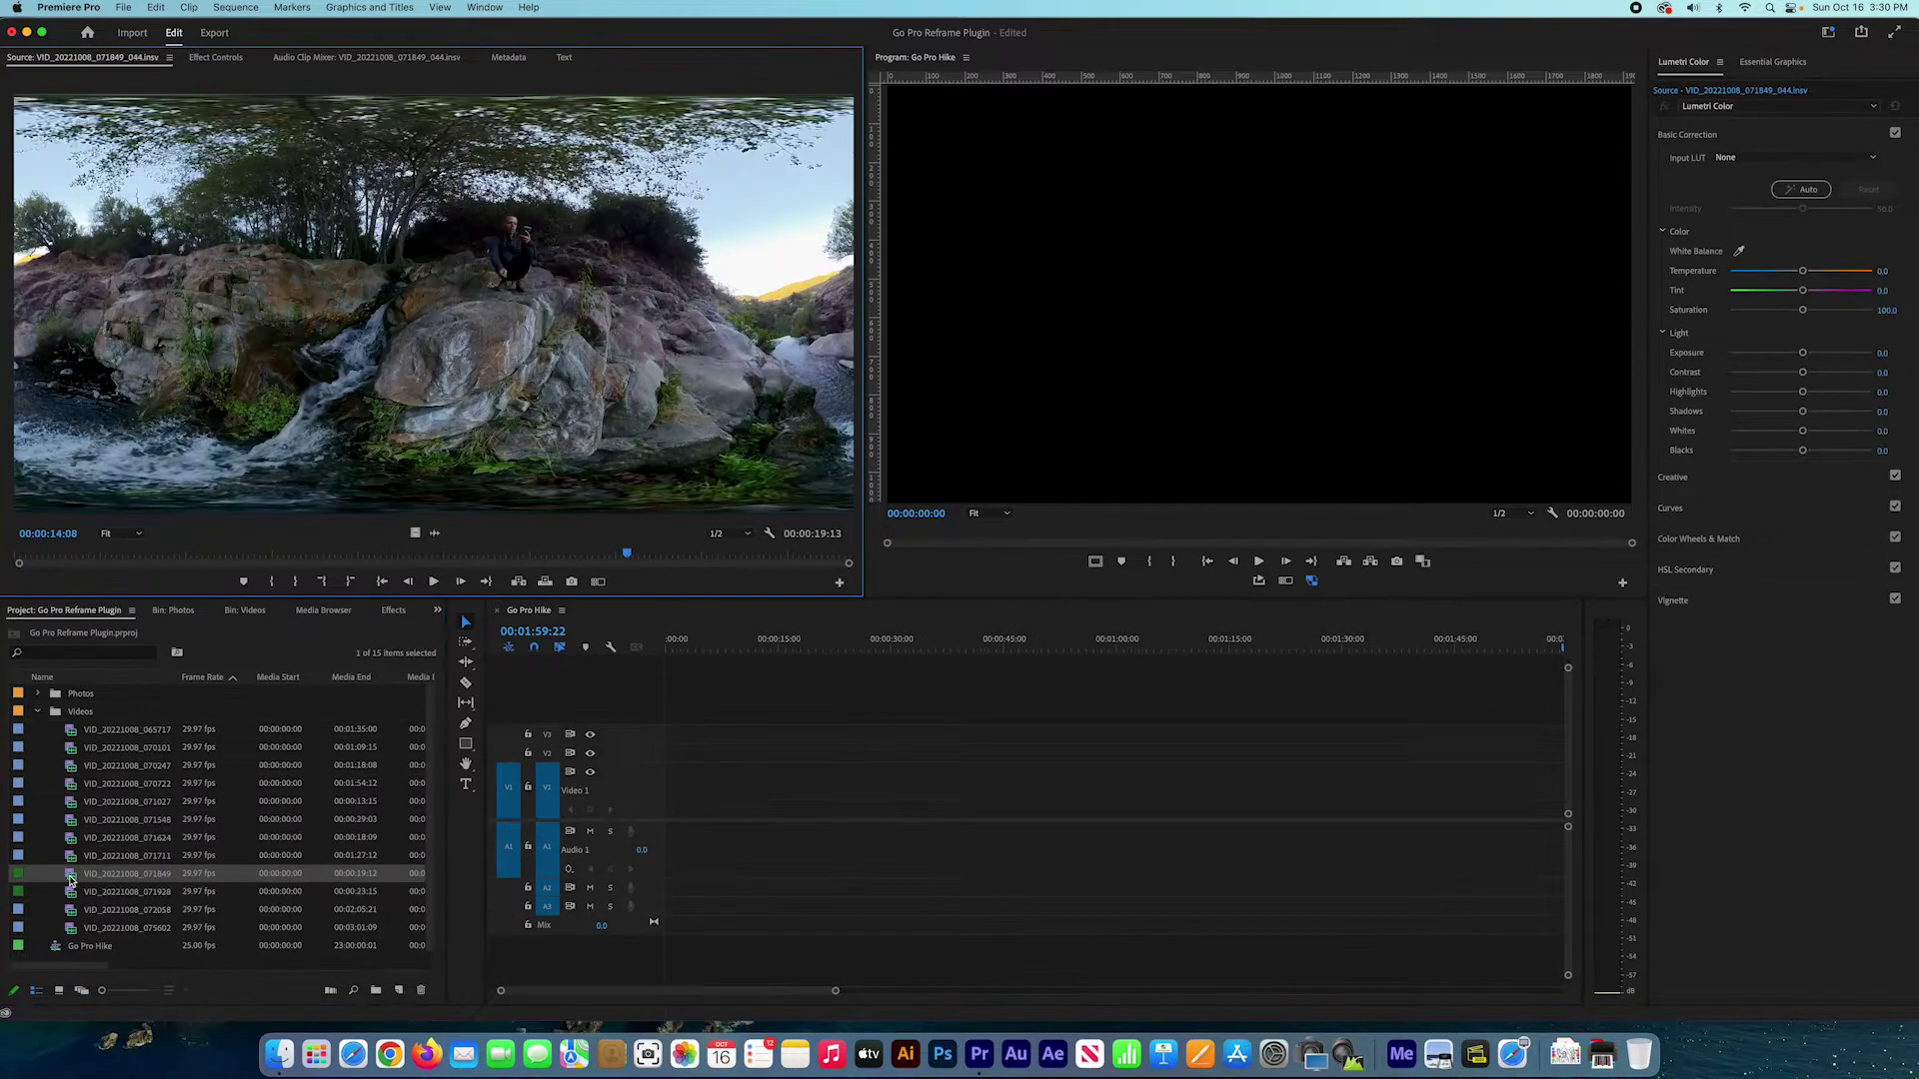
left_click_drag(40, 555, 474, 564)
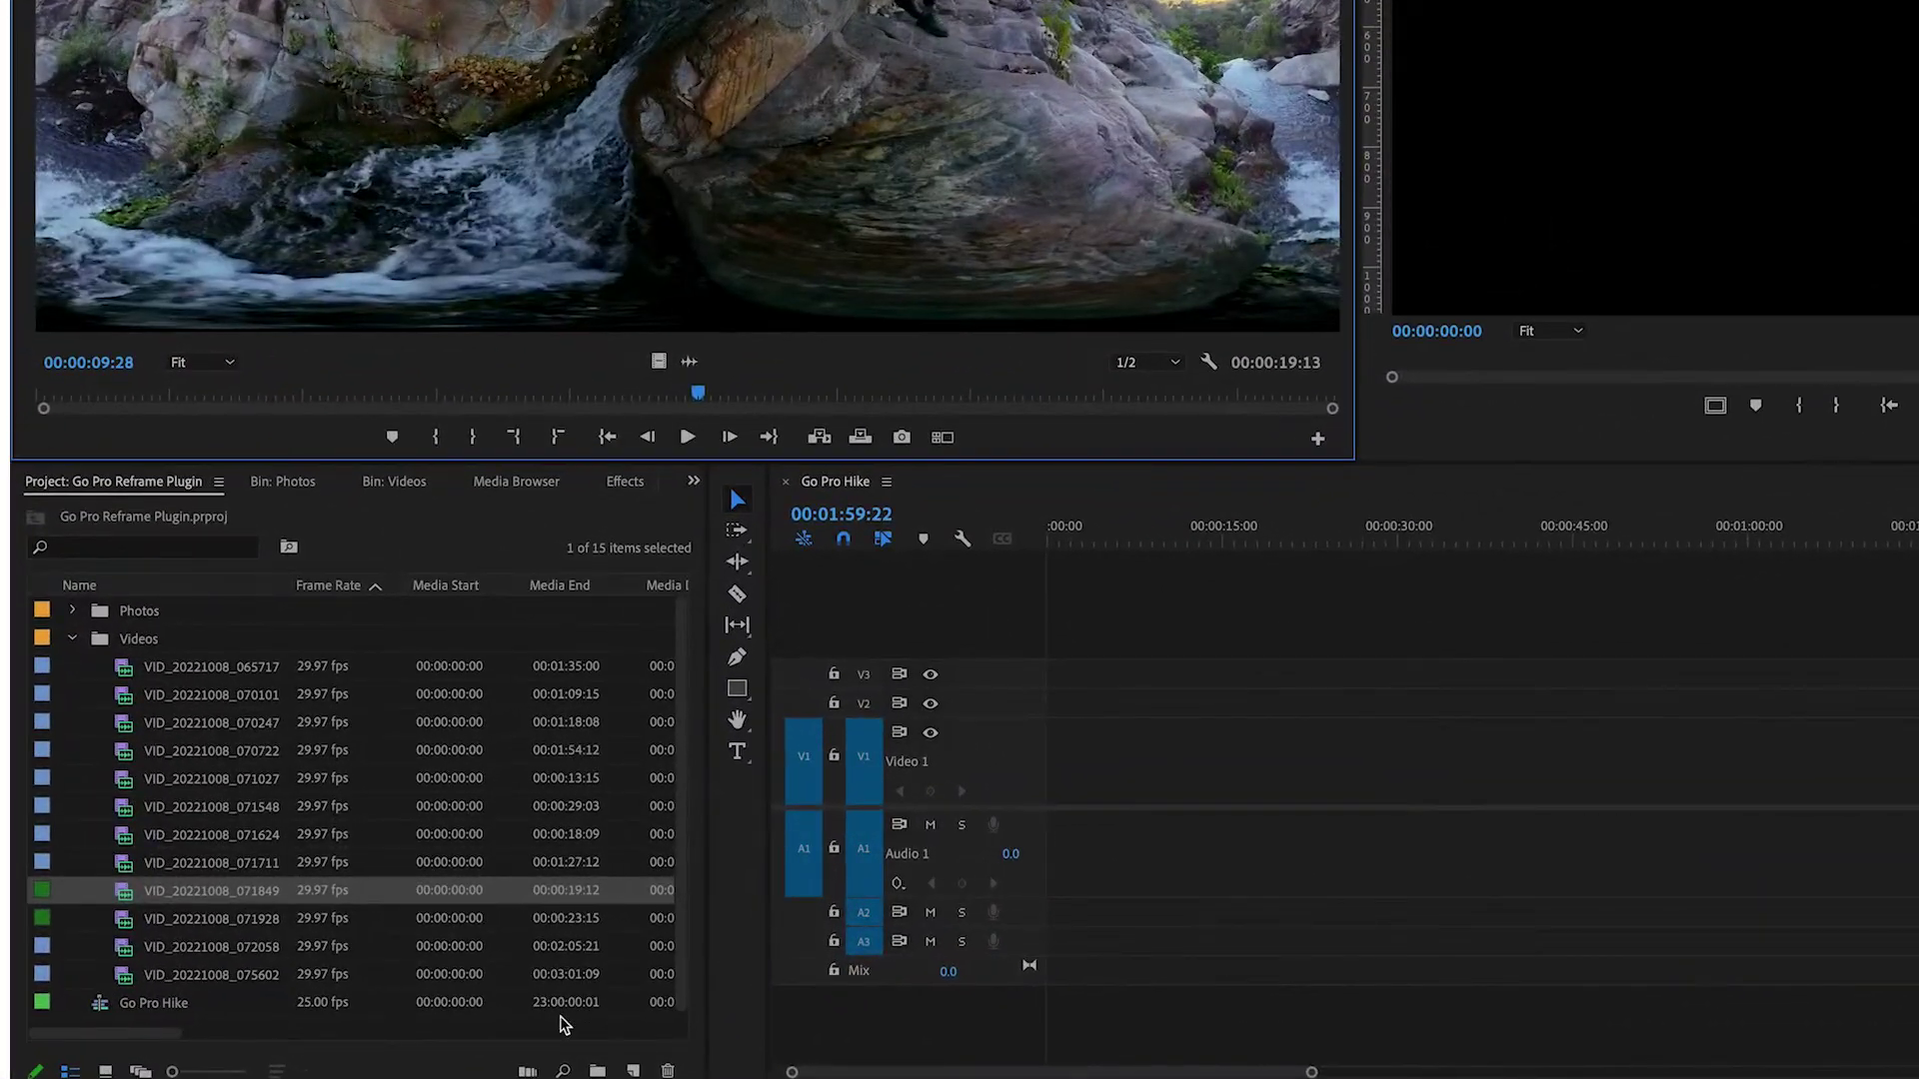
Step: Place VID_20221008_071849 on V1, keeping the existing sequence settings, and zoom to fit
left_click_drag(188, 894, 1040, 869)
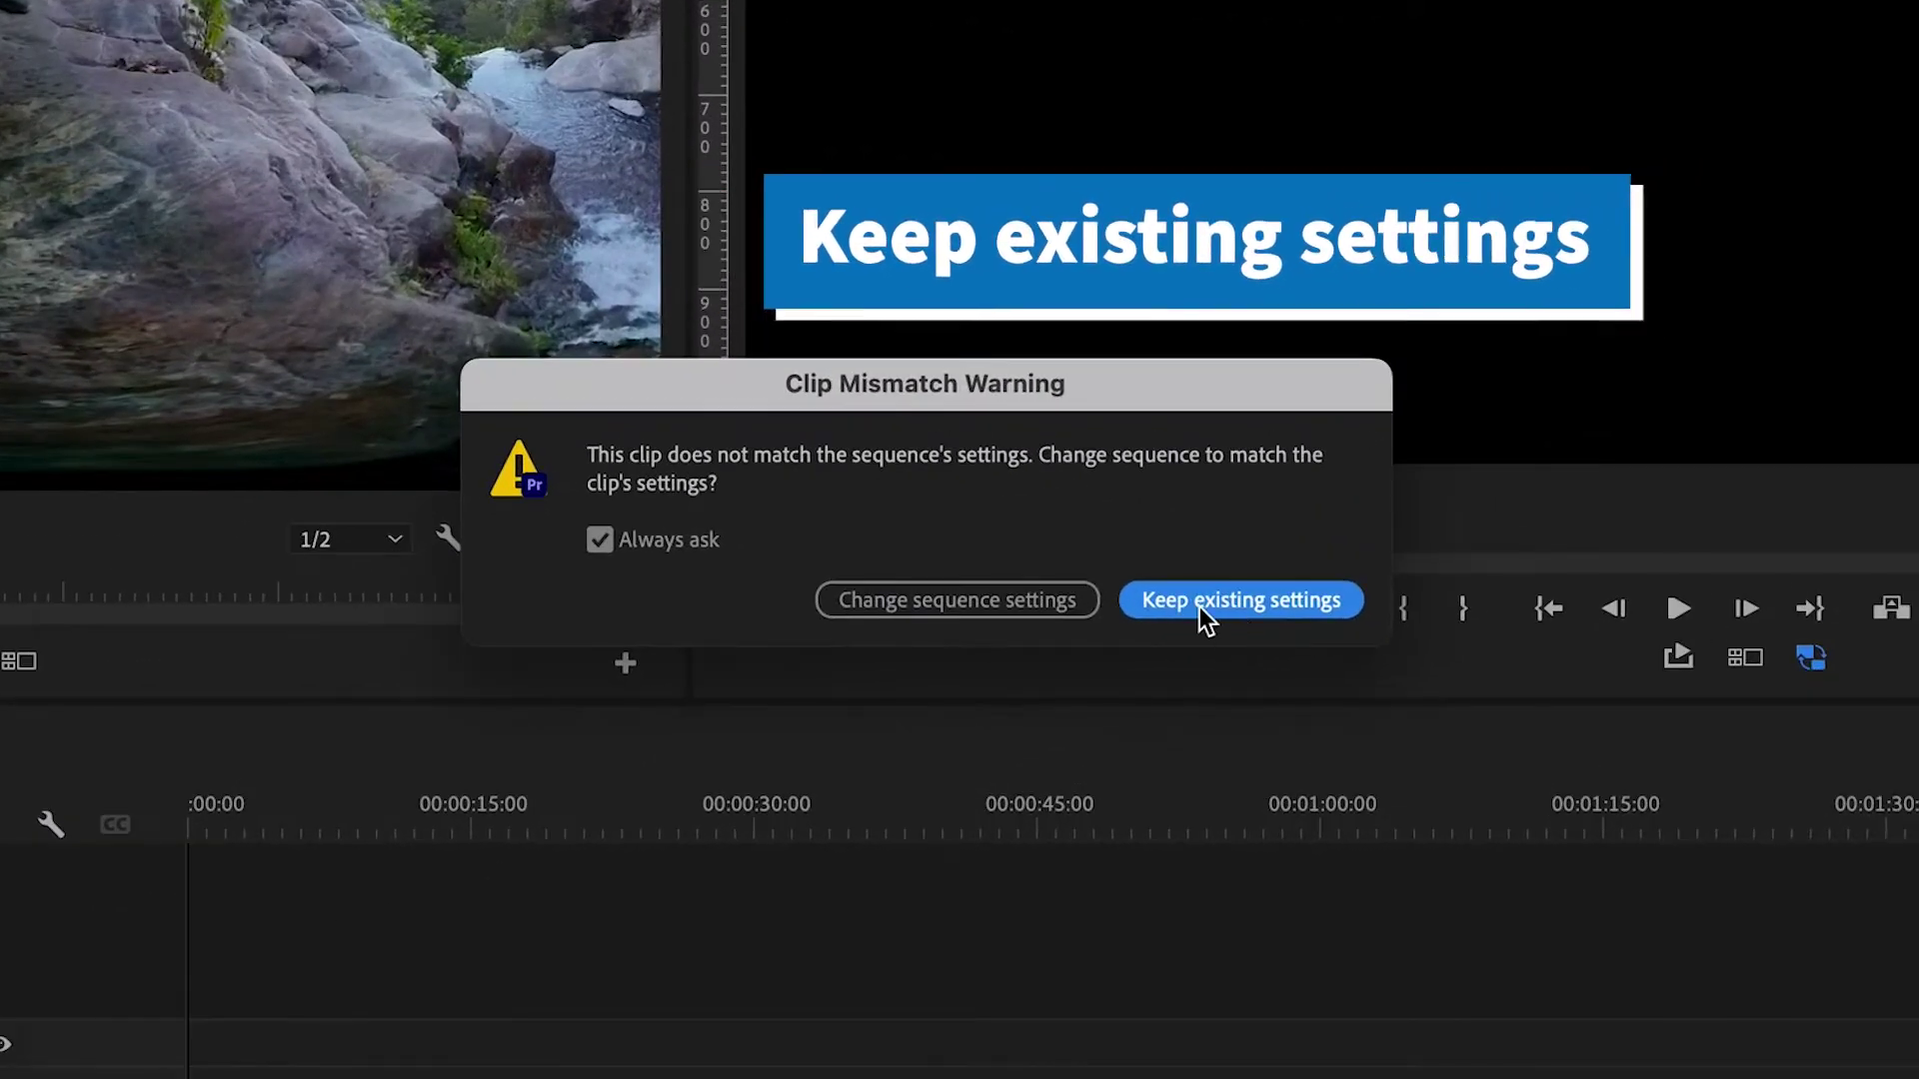
left_click(1240, 606)
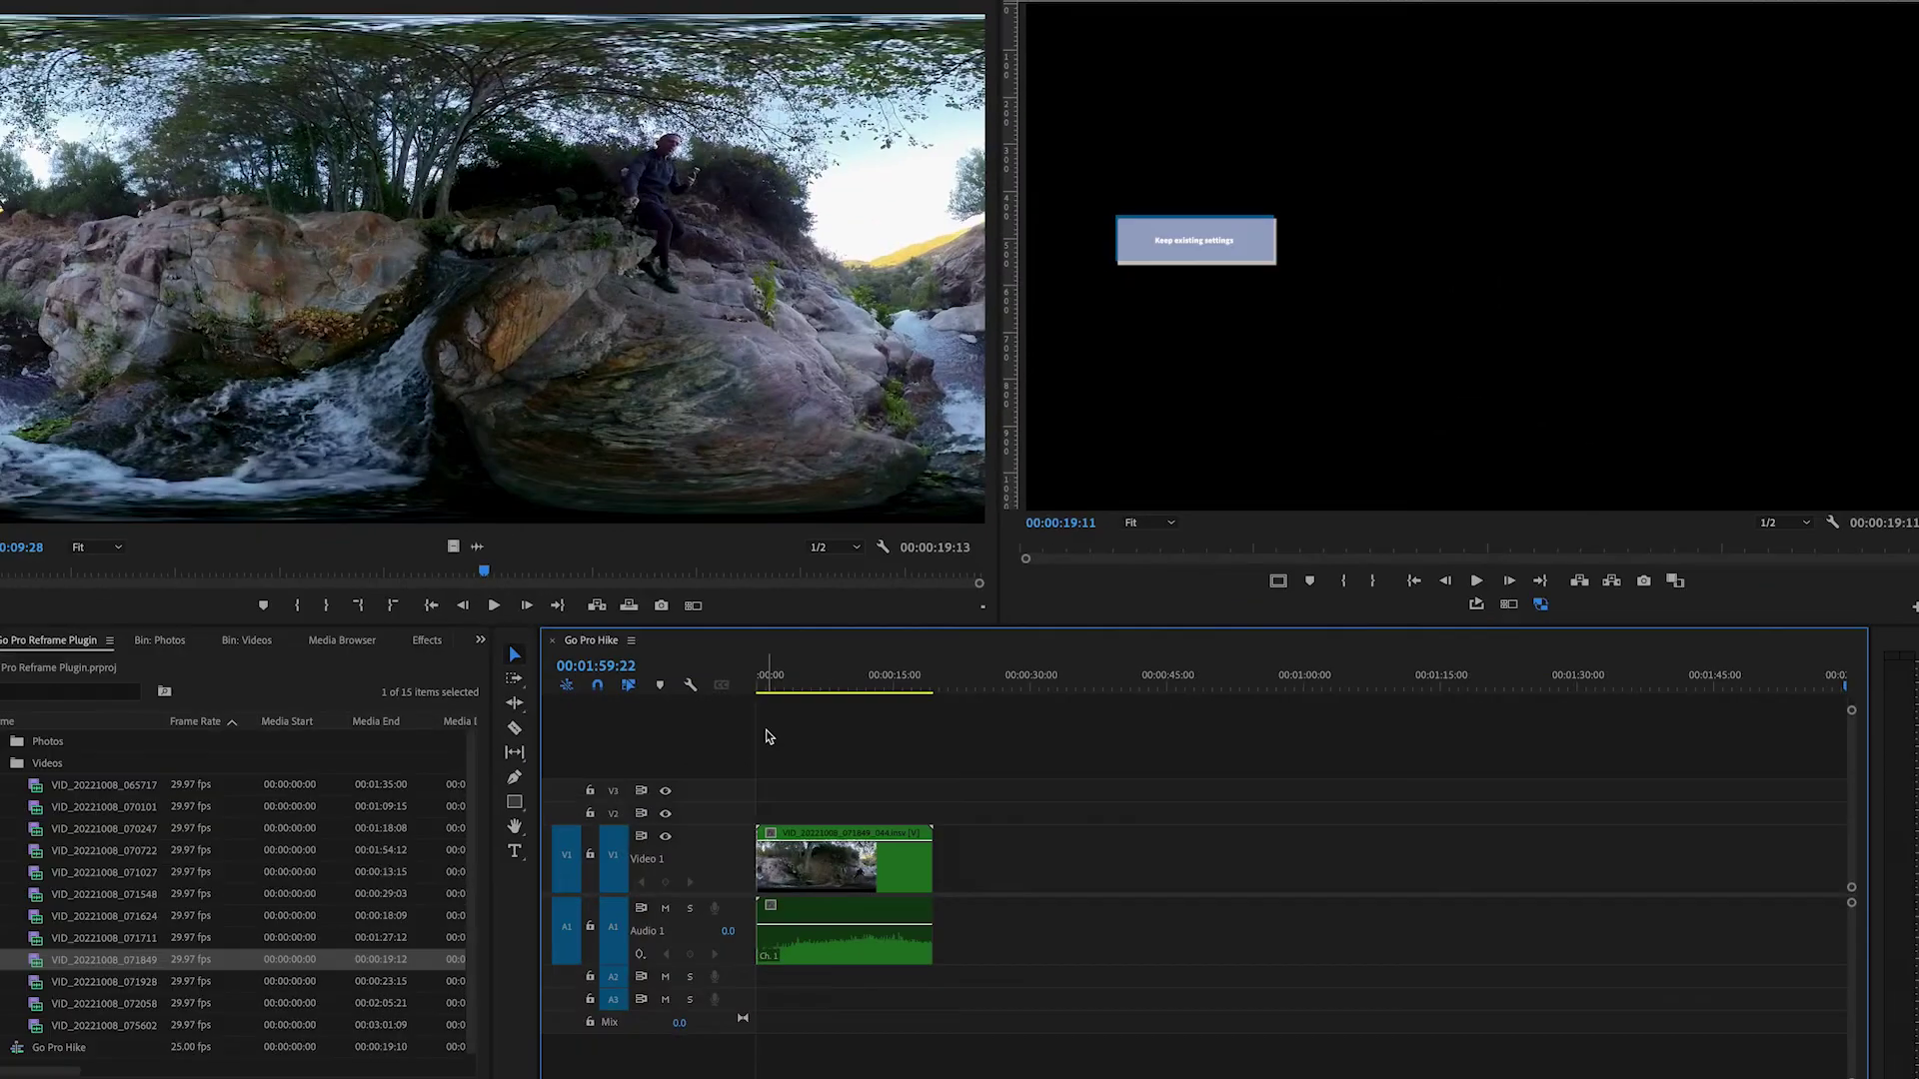
left_click(826, 918)
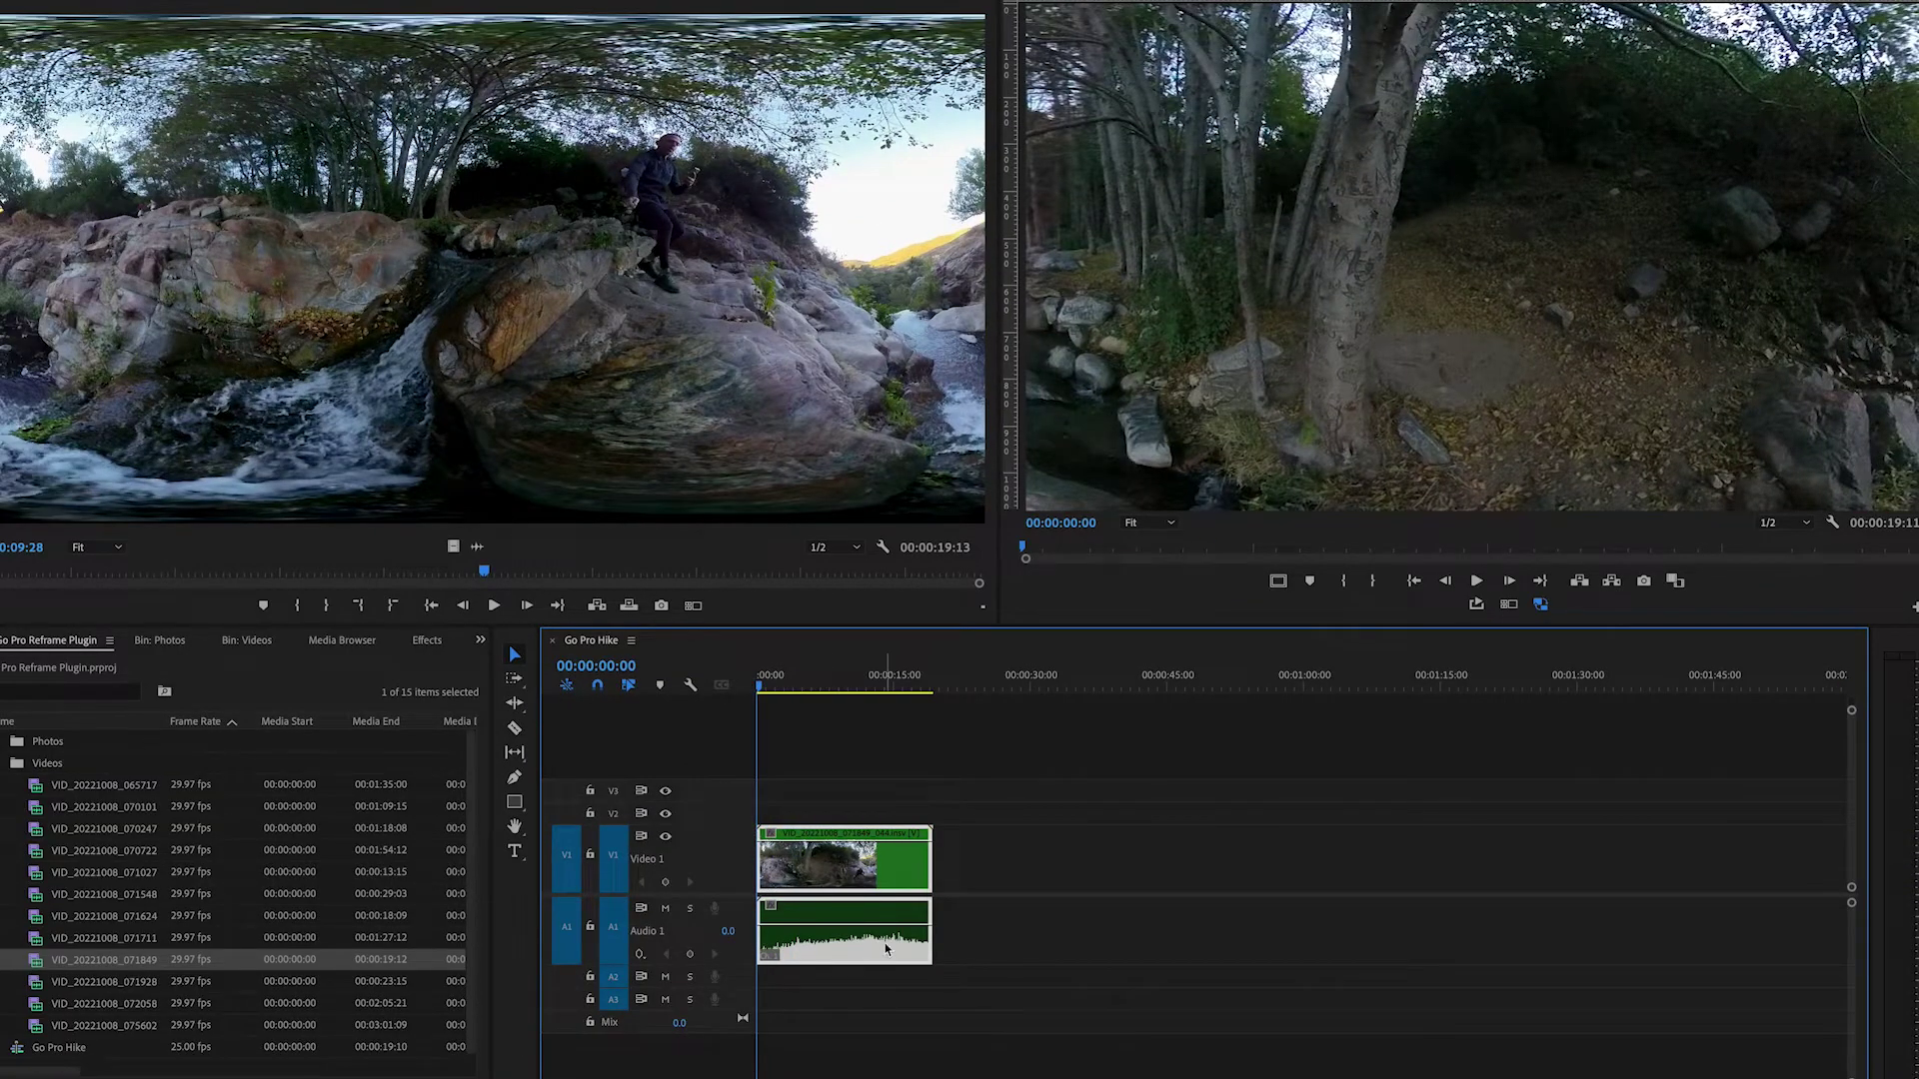
key("equal")
key("equal")
key("equal")
key("equal")
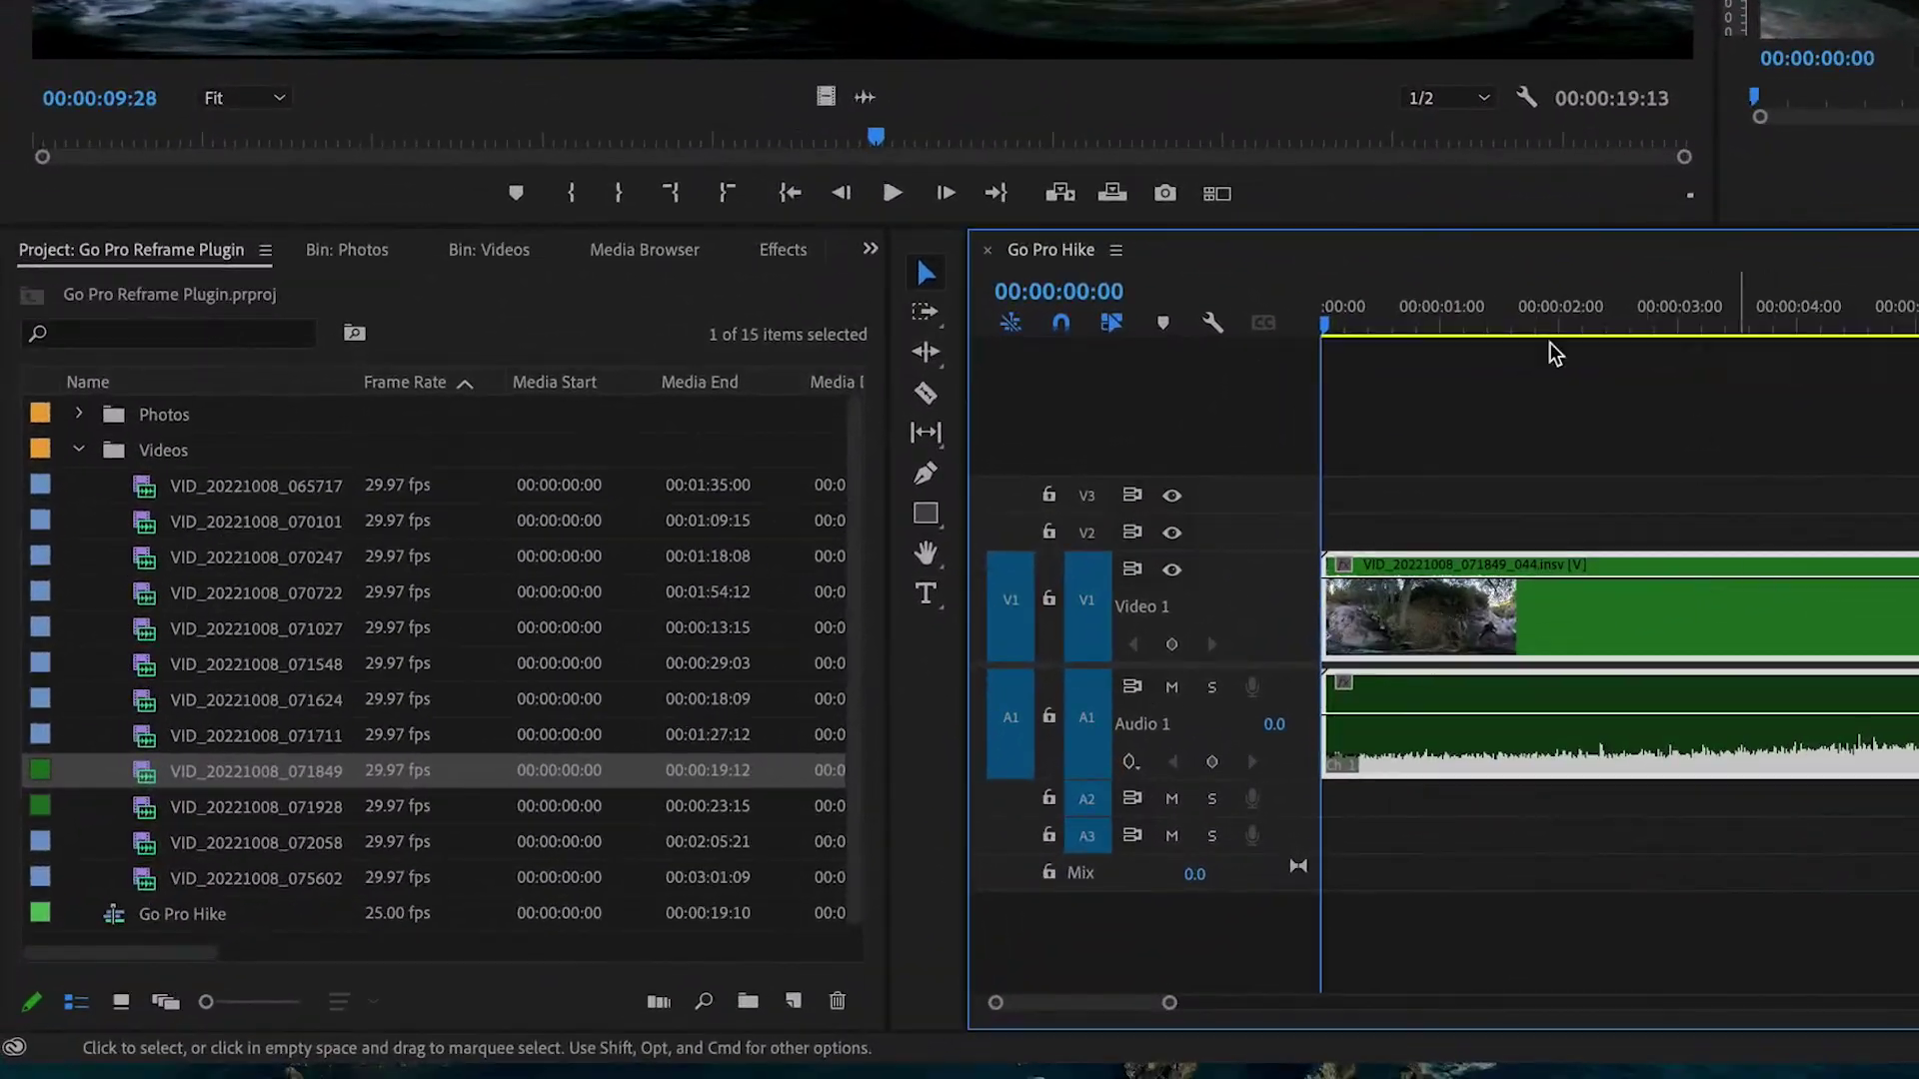
Step: Apply GoPro FX Reframe, found by searching 'refr', to the V1 clip and keyframe Pan (Camera) at 0.0
left_click(781, 250)
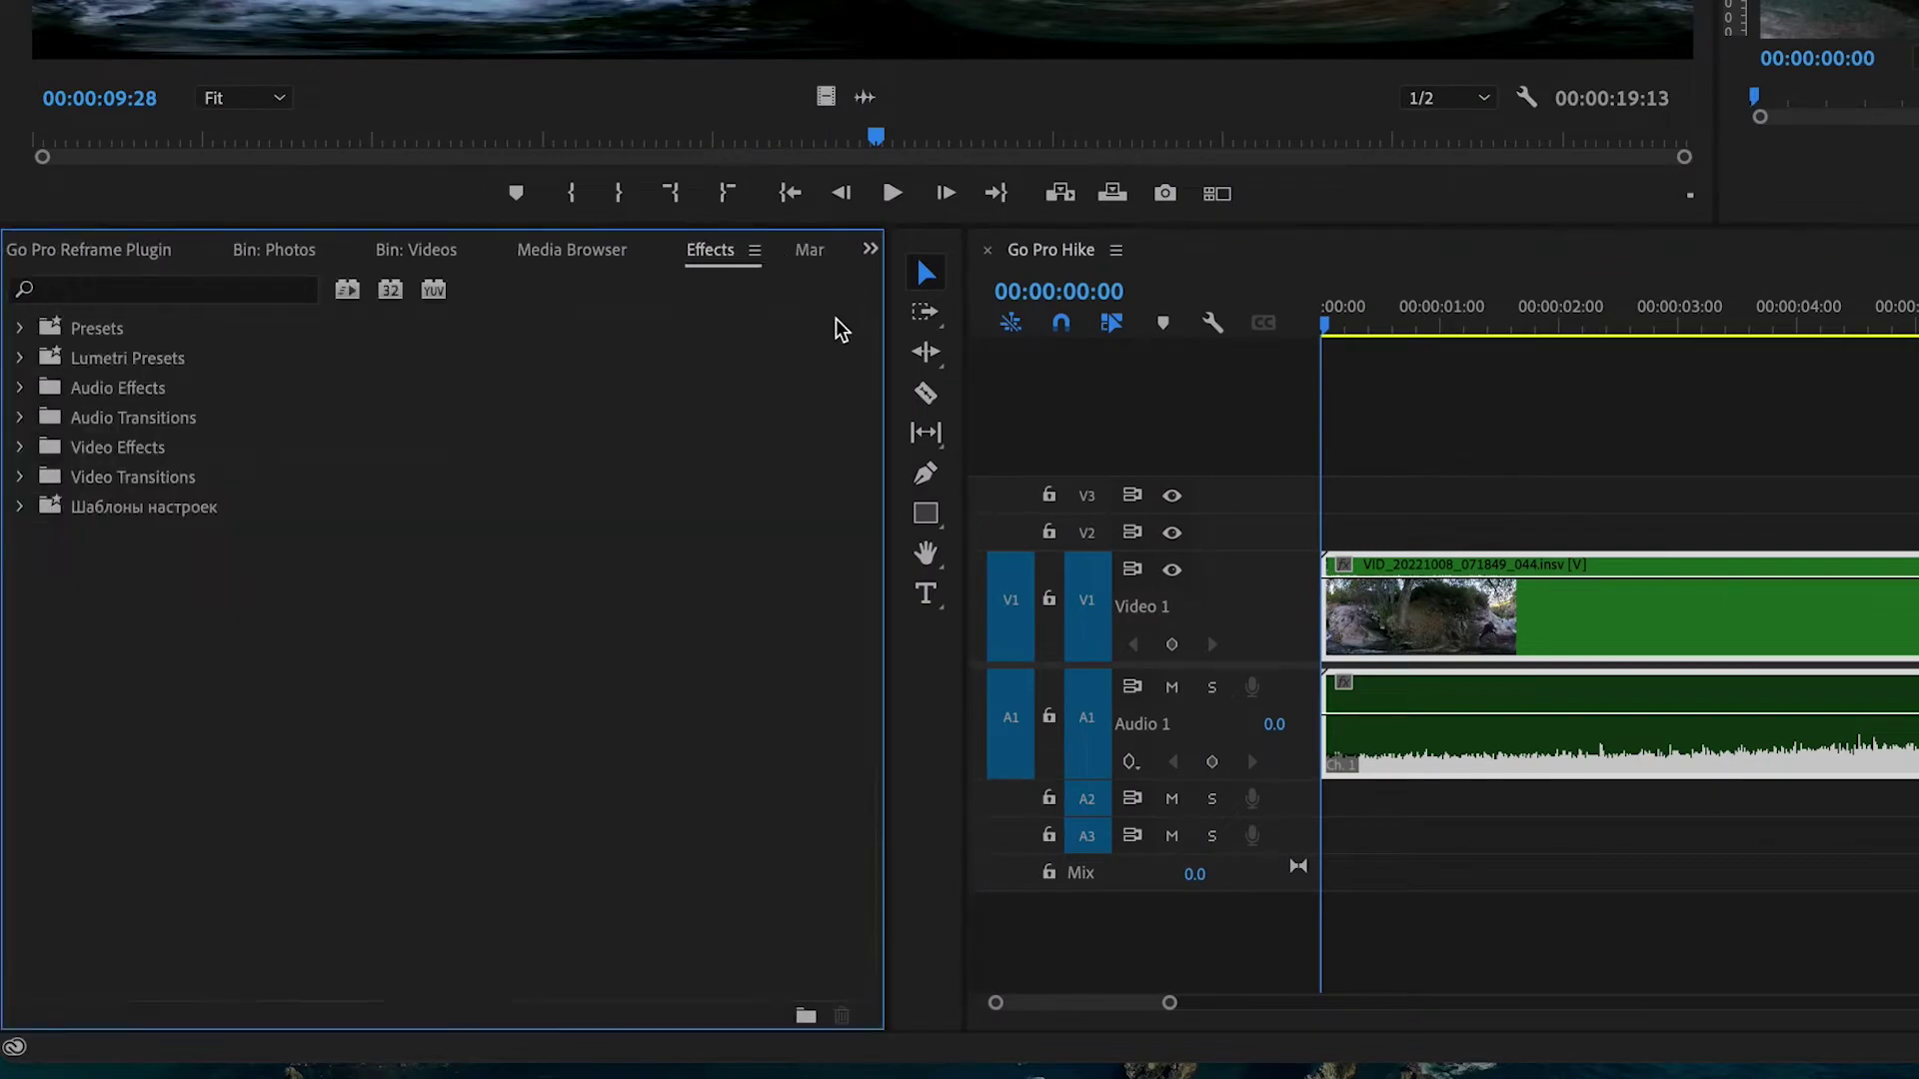
left_click(214, 297)
type("refr")
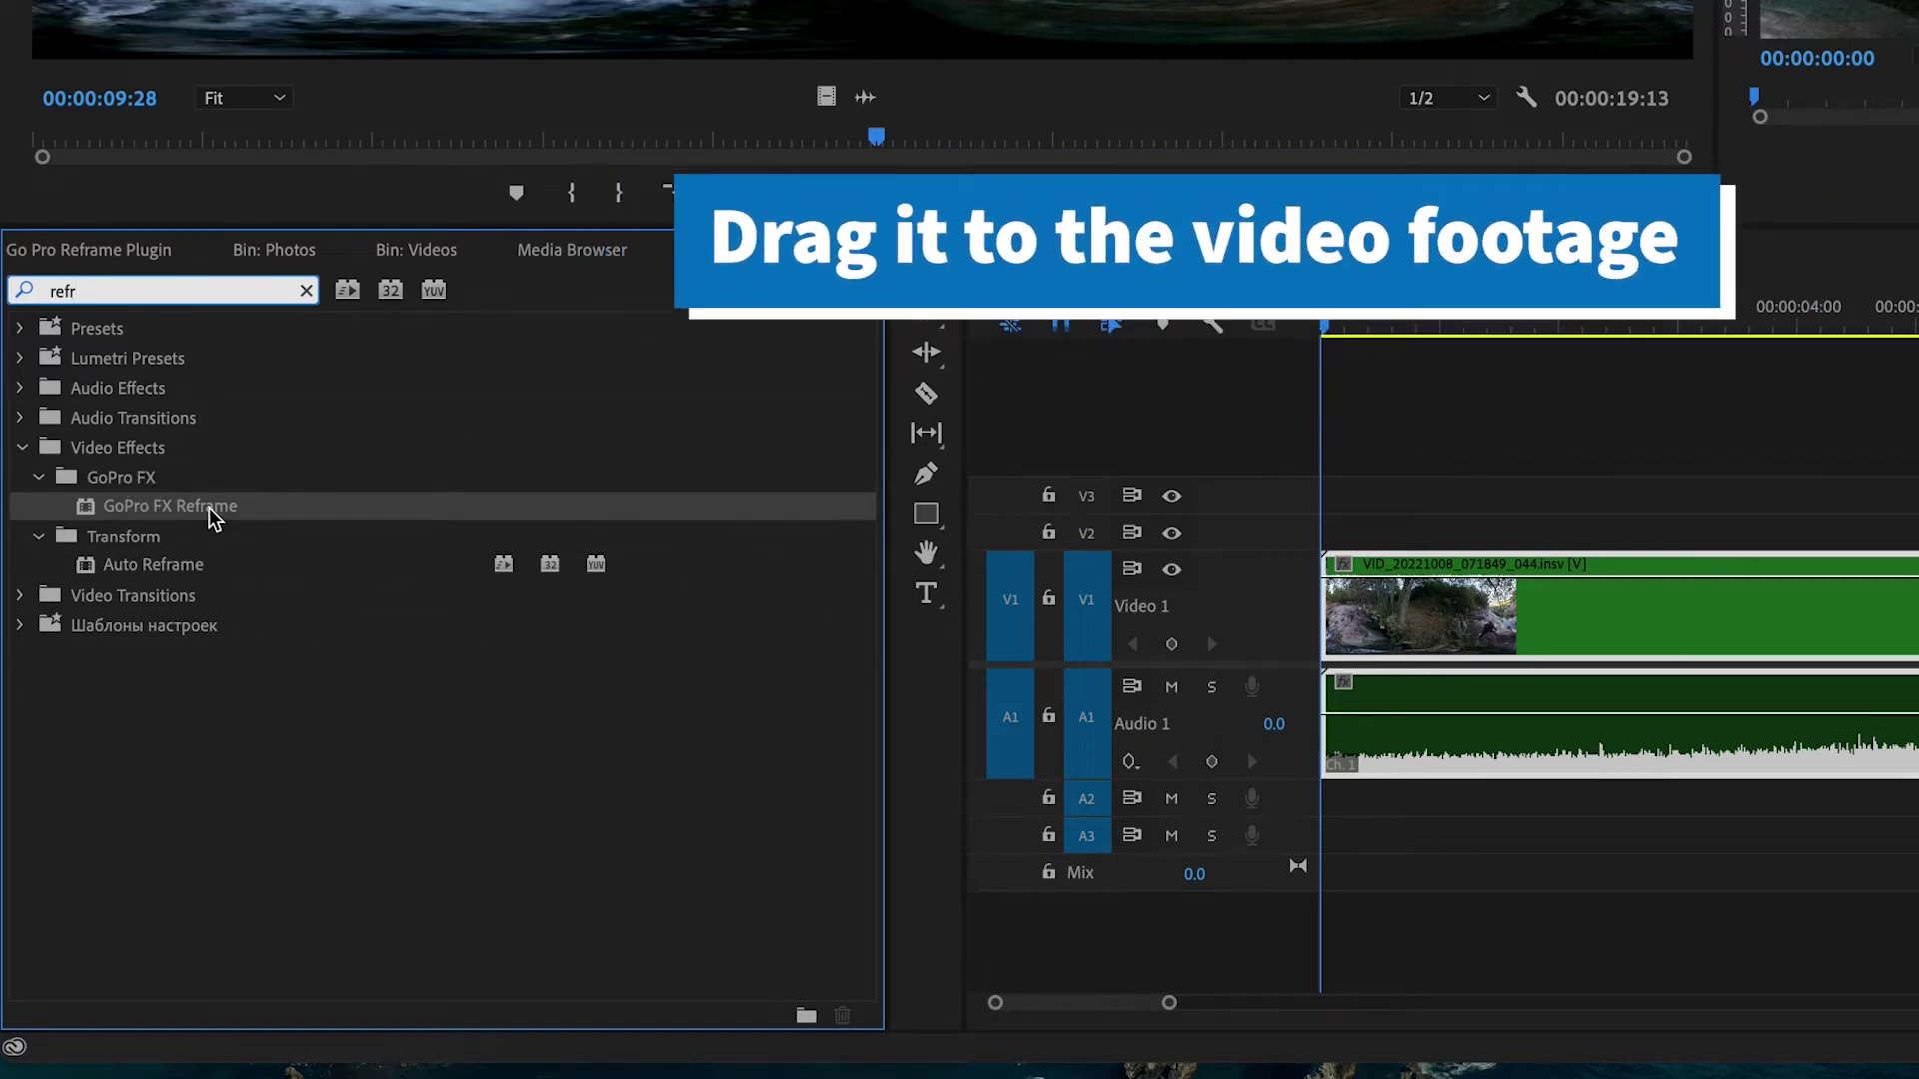
left_click_drag(214, 510, 1451, 605)
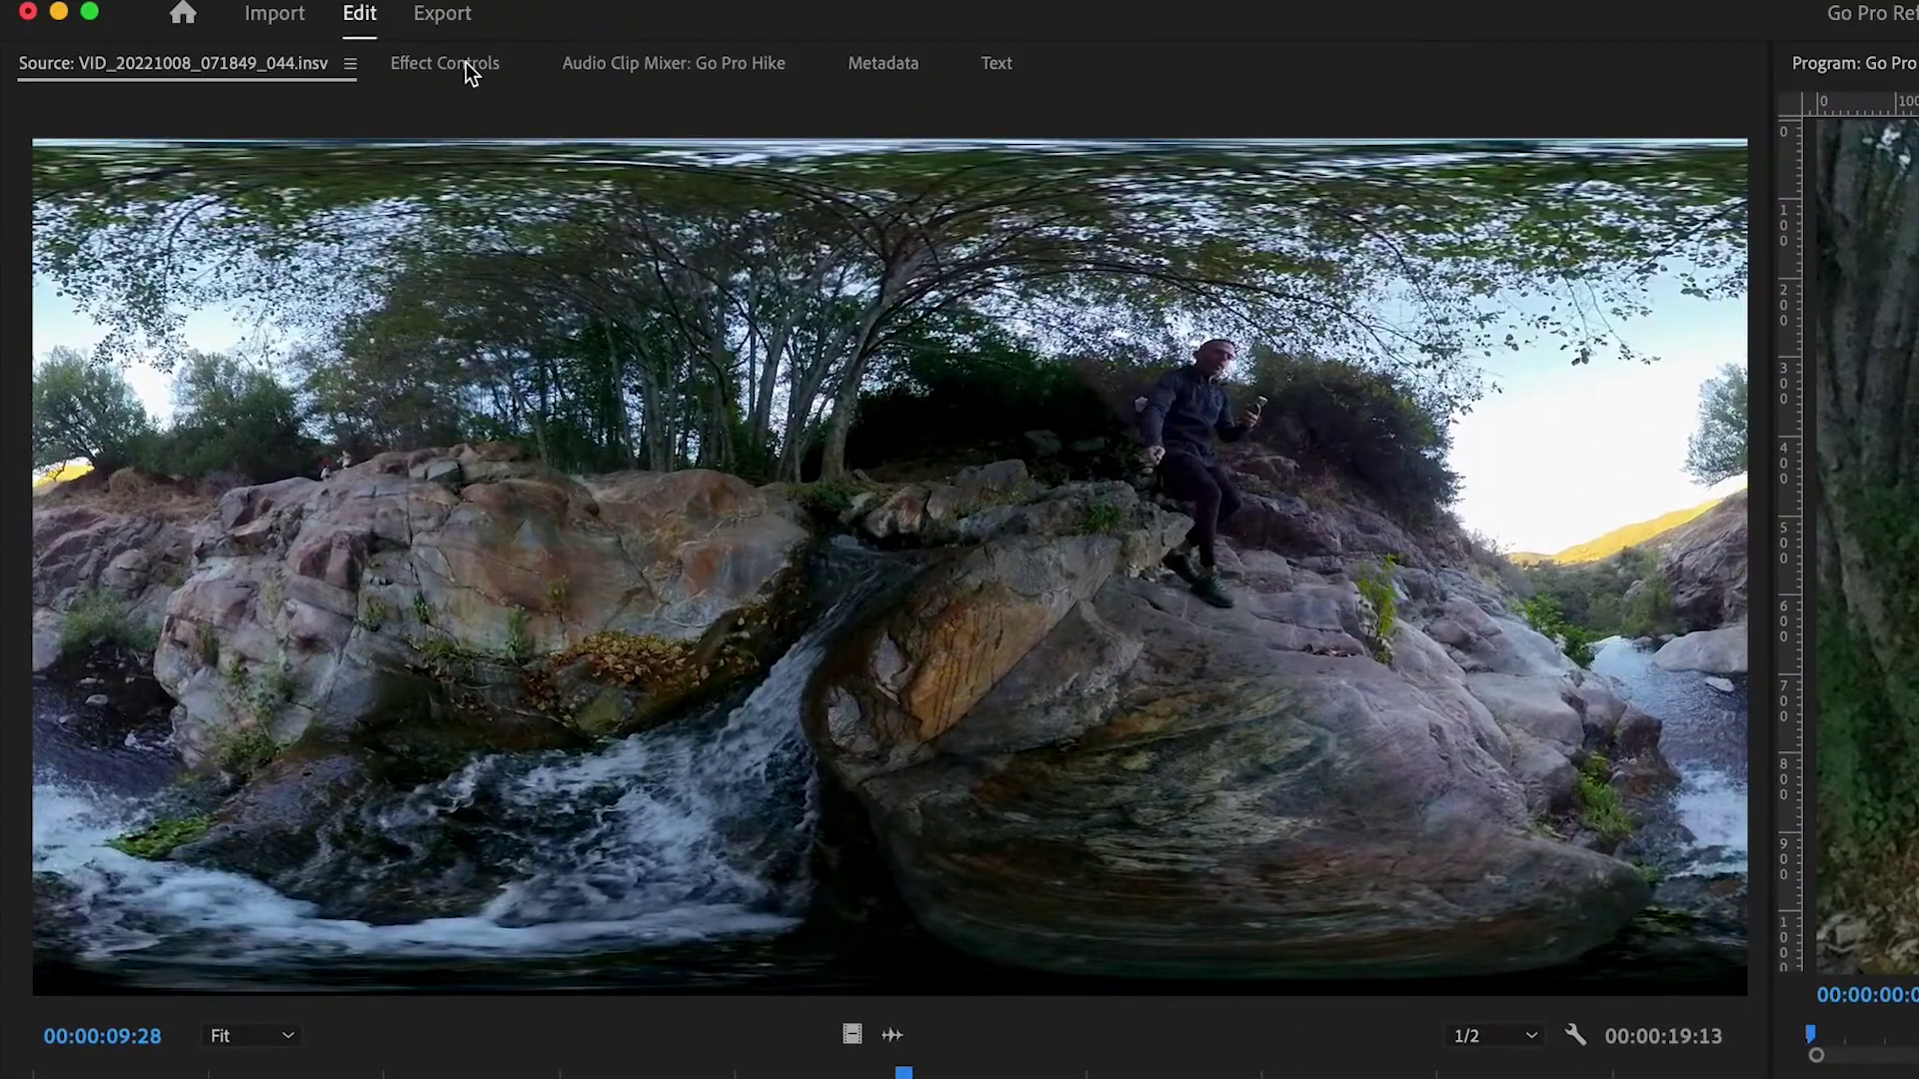
left_click(466, 60)
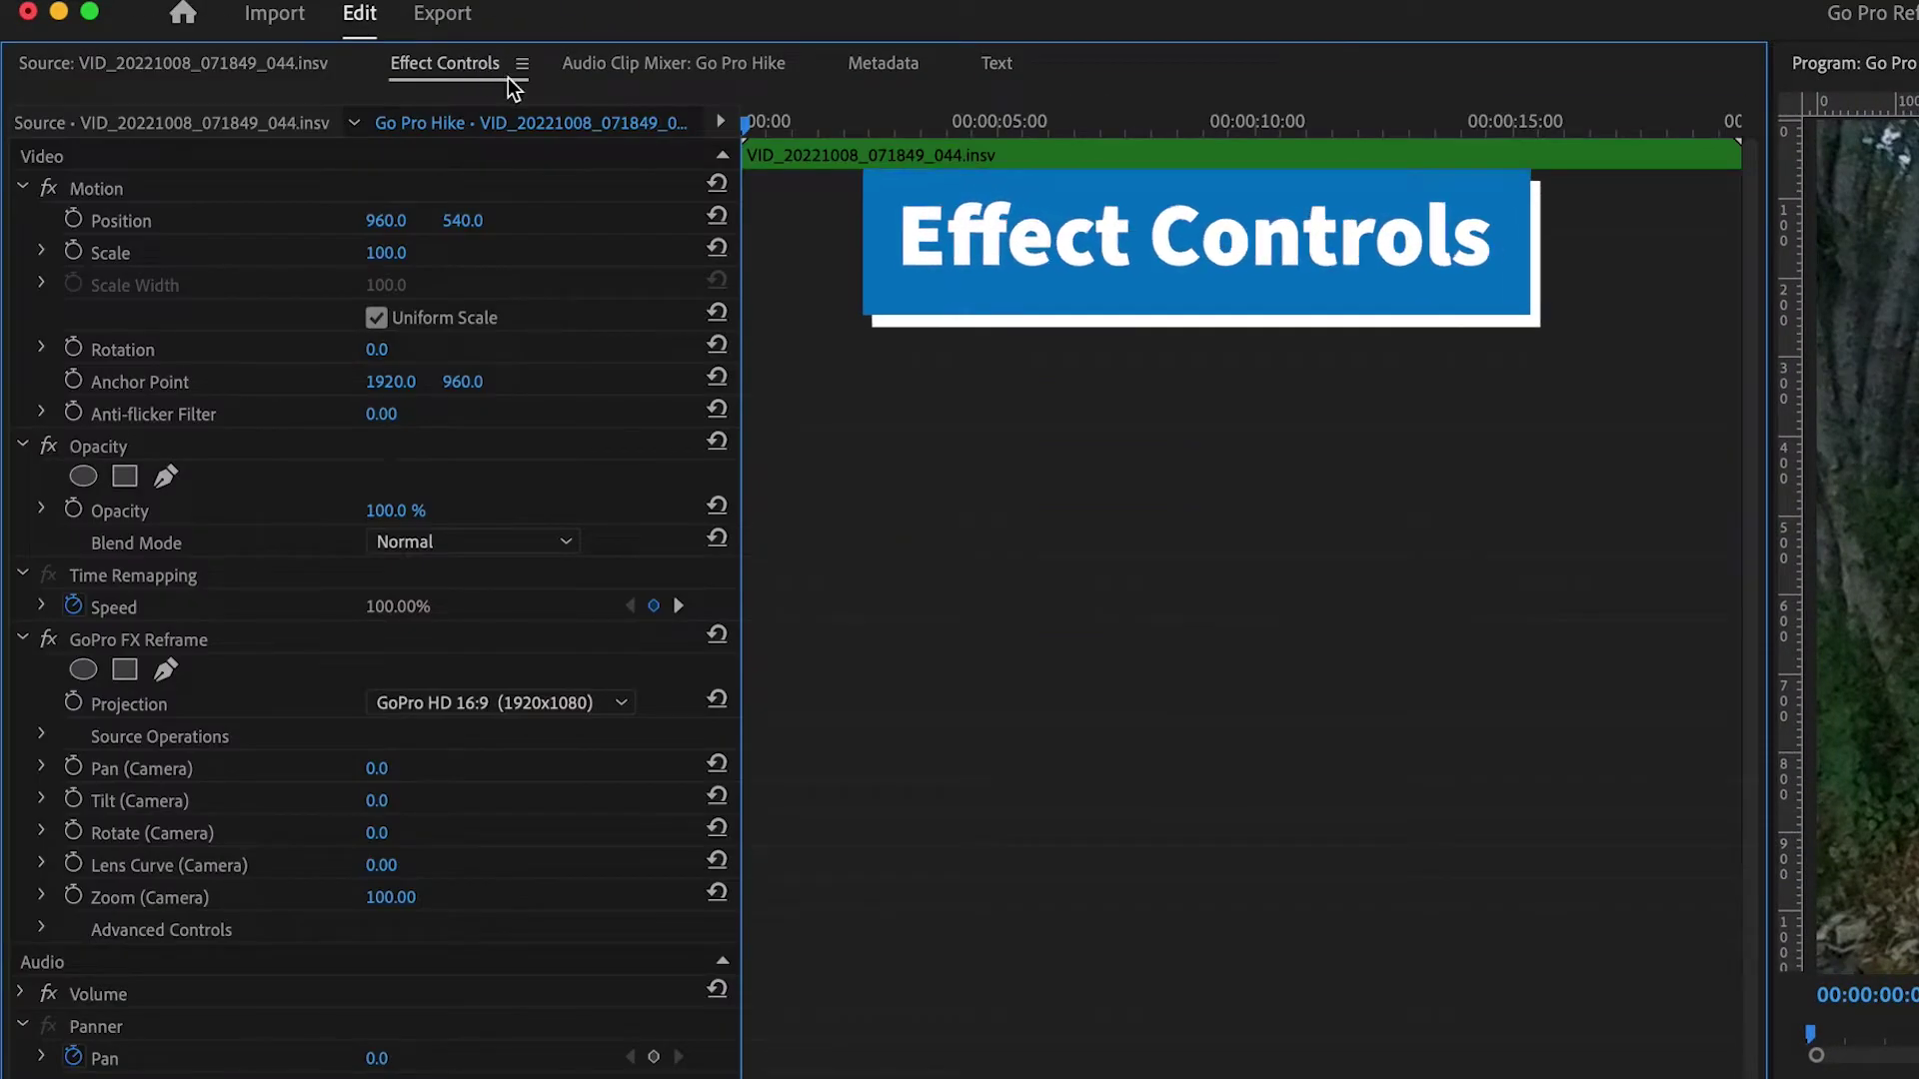
left_click(112, 632)
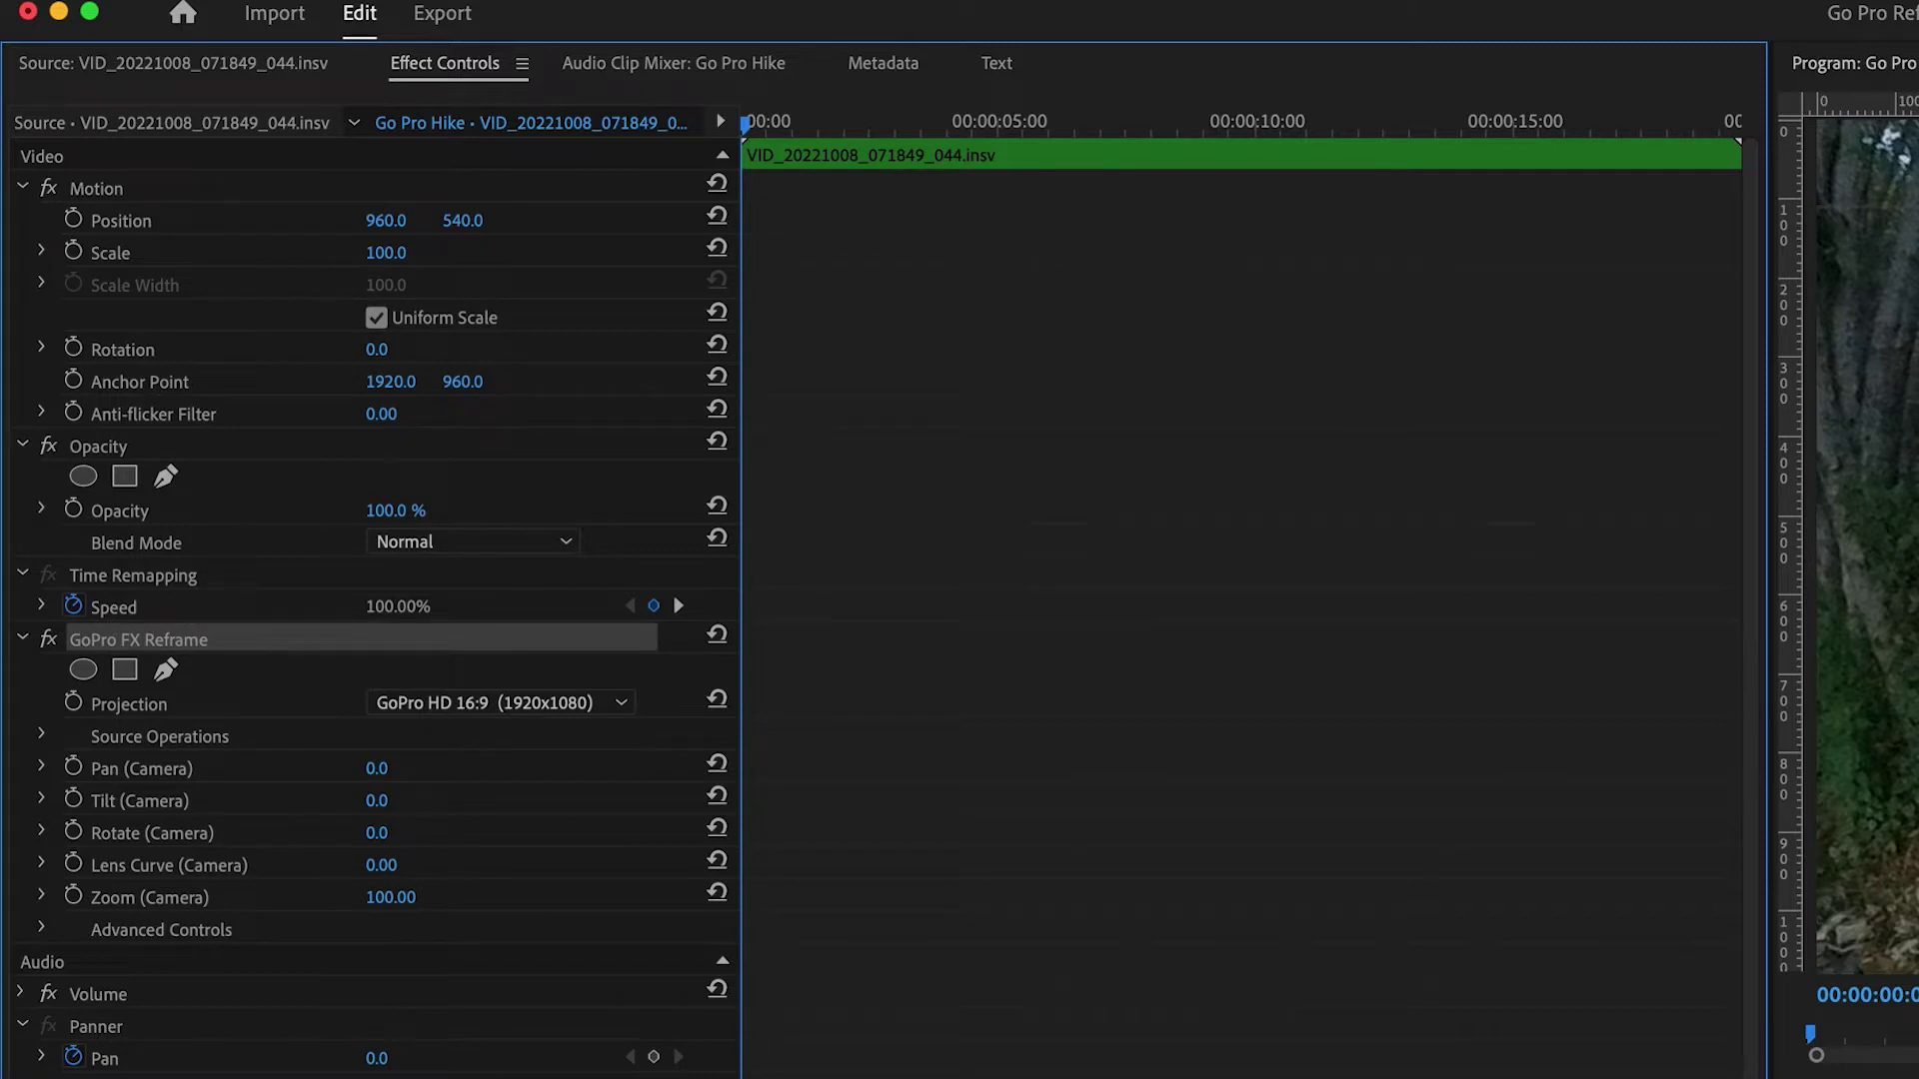
left_click(74, 769)
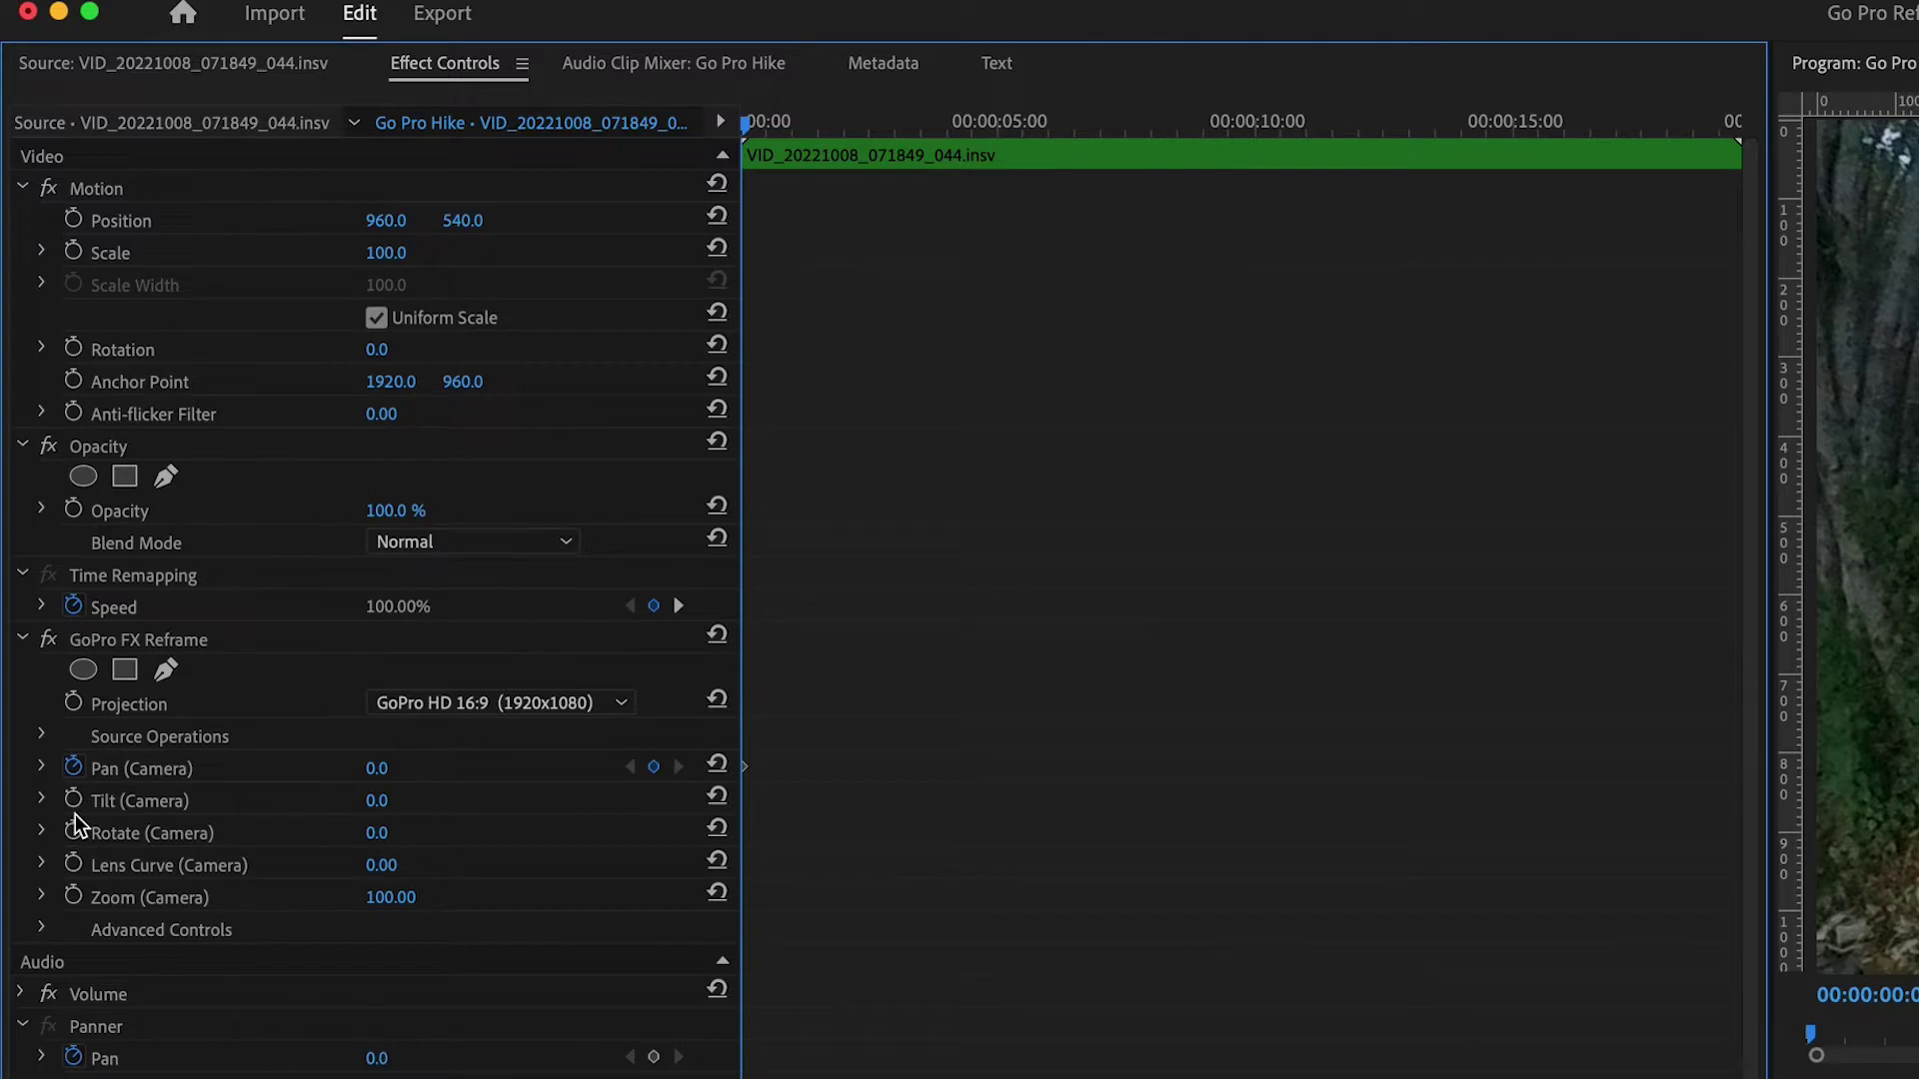
Step: Turn on Tilt (Camera) keyframing and add Pan and Tilt keyframes later in the clip, panning the view
left_click(74, 800)
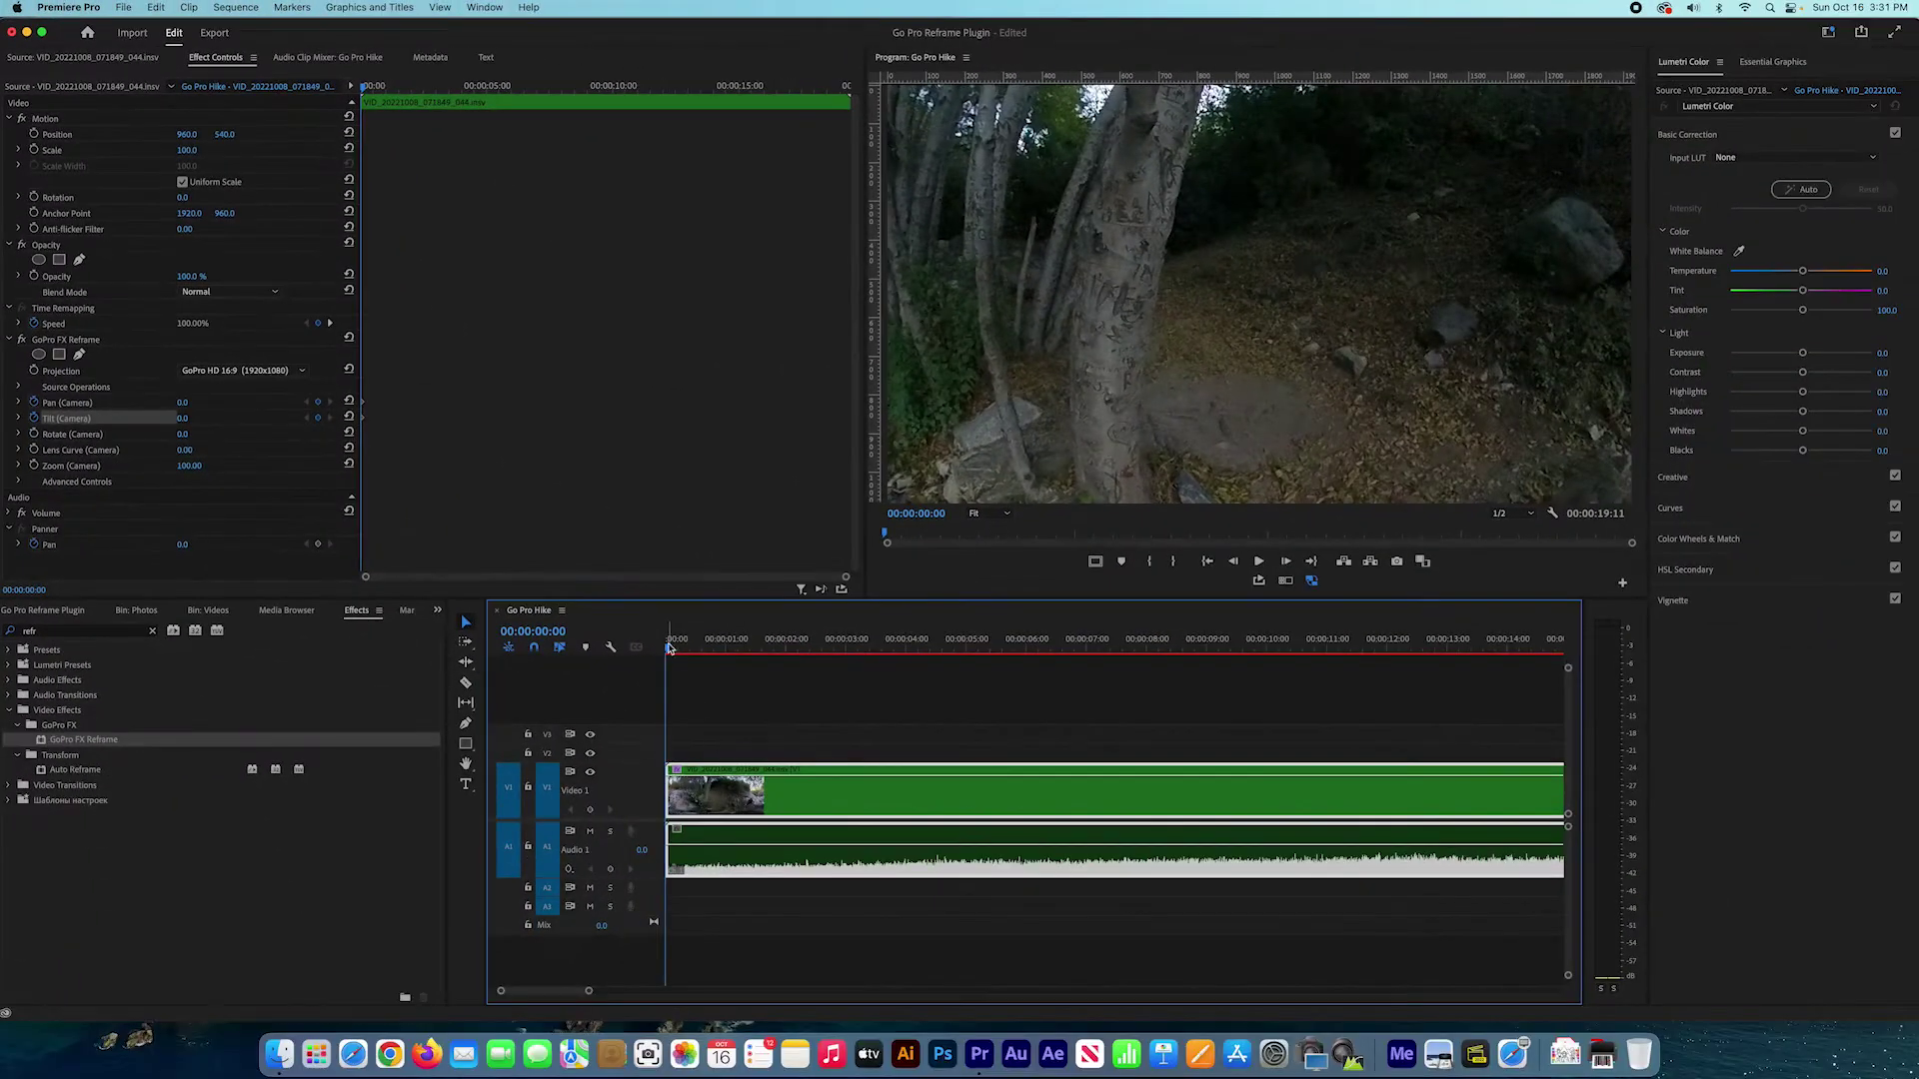
left_click_drag(669, 648, 958, 670)
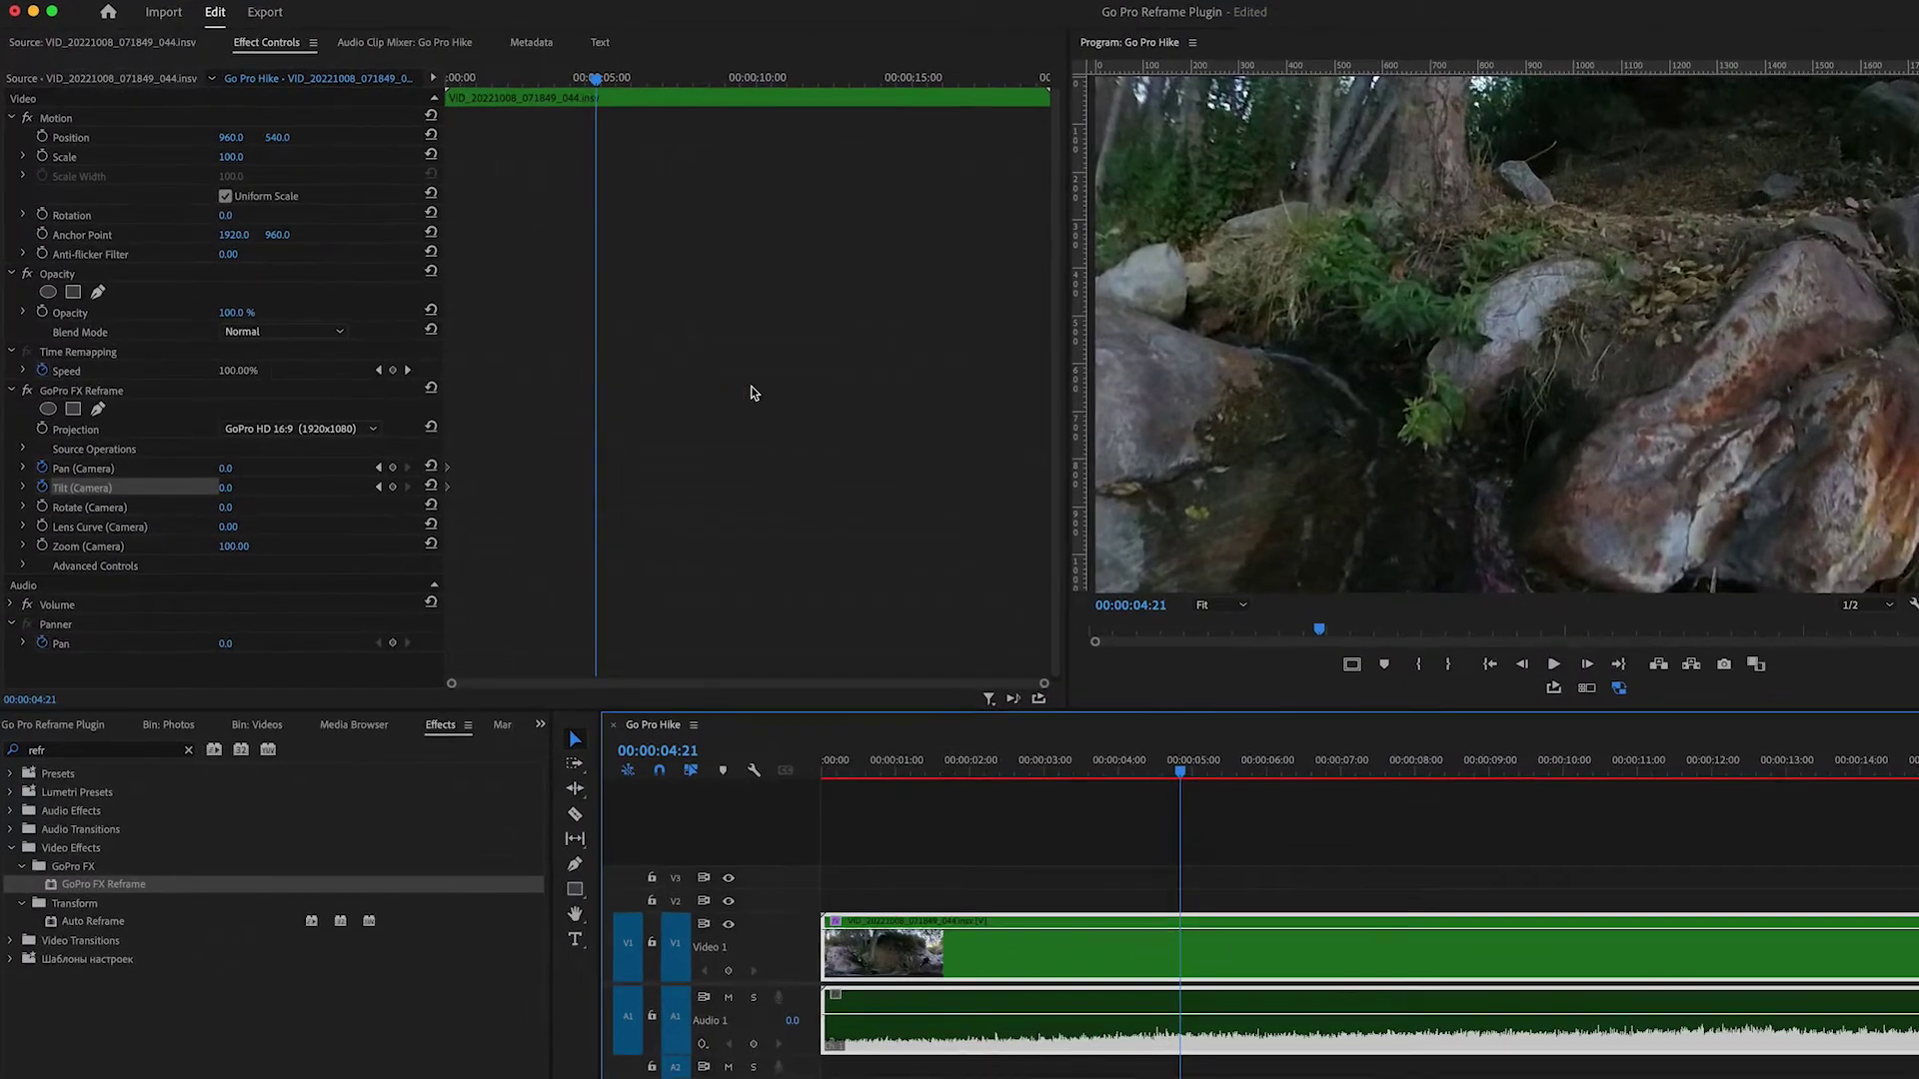
left_click(384, 488)
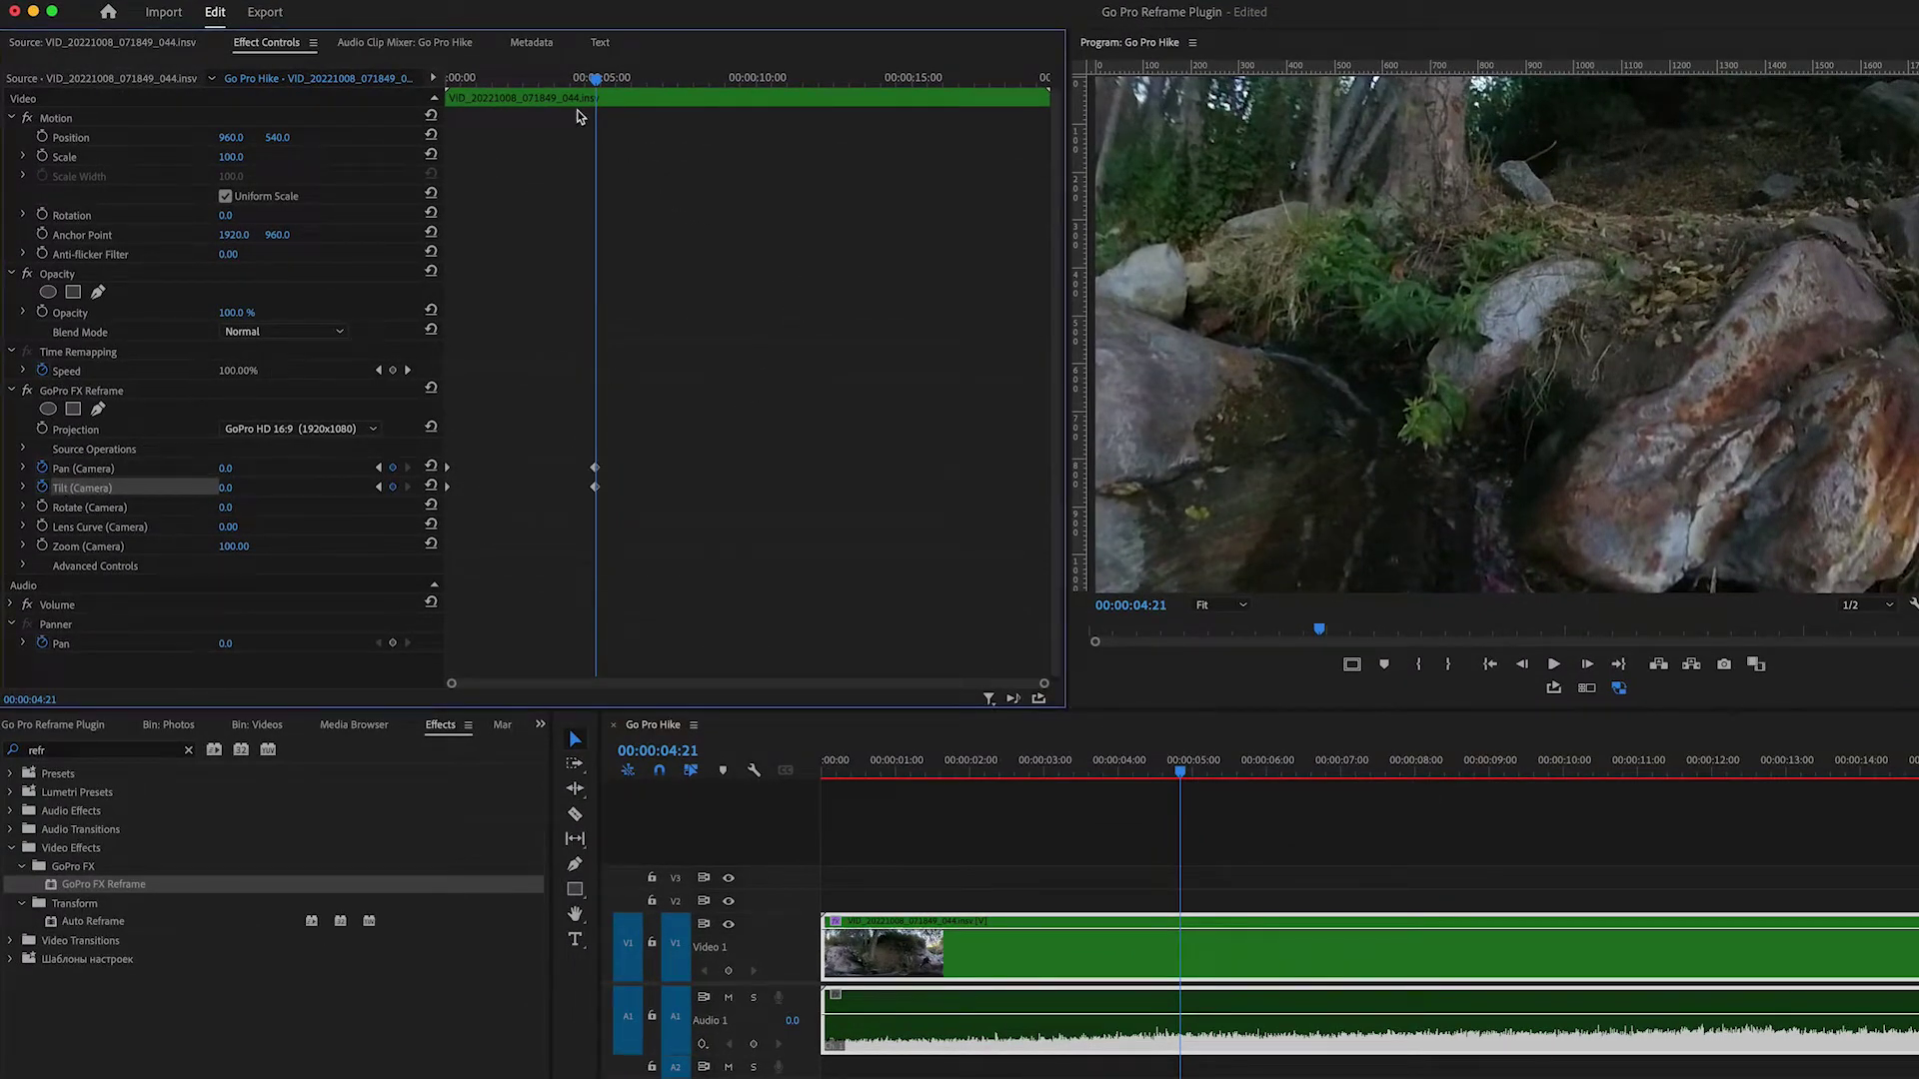
mouse_move(225, 468)
left_mouse_down()
mouse_move(397, 467)
mouse_move(226, 468)
left_mouse_up()
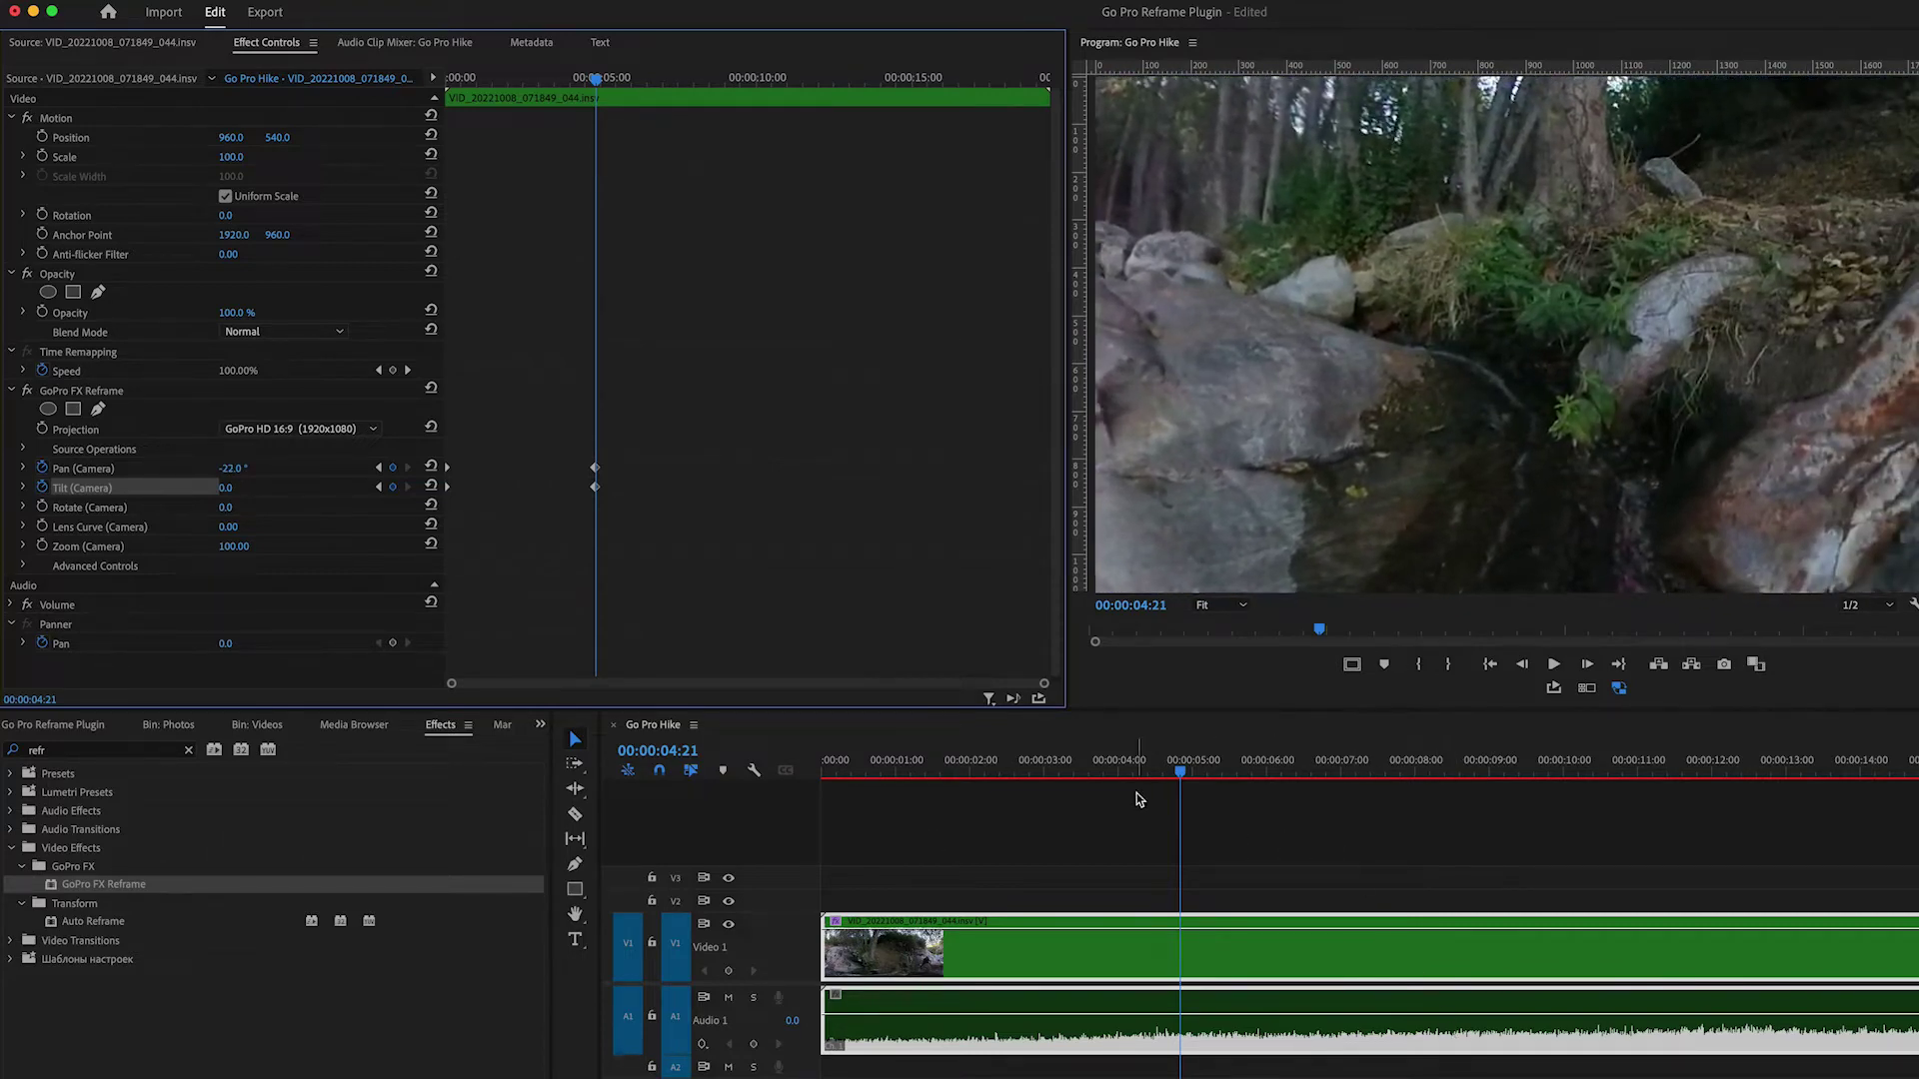
Step: Edit the Tilt value at an earlier moment, then add Pan and Tilt keyframes around 12 seconds
left_click_drag(1140, 771, 1559, 811)
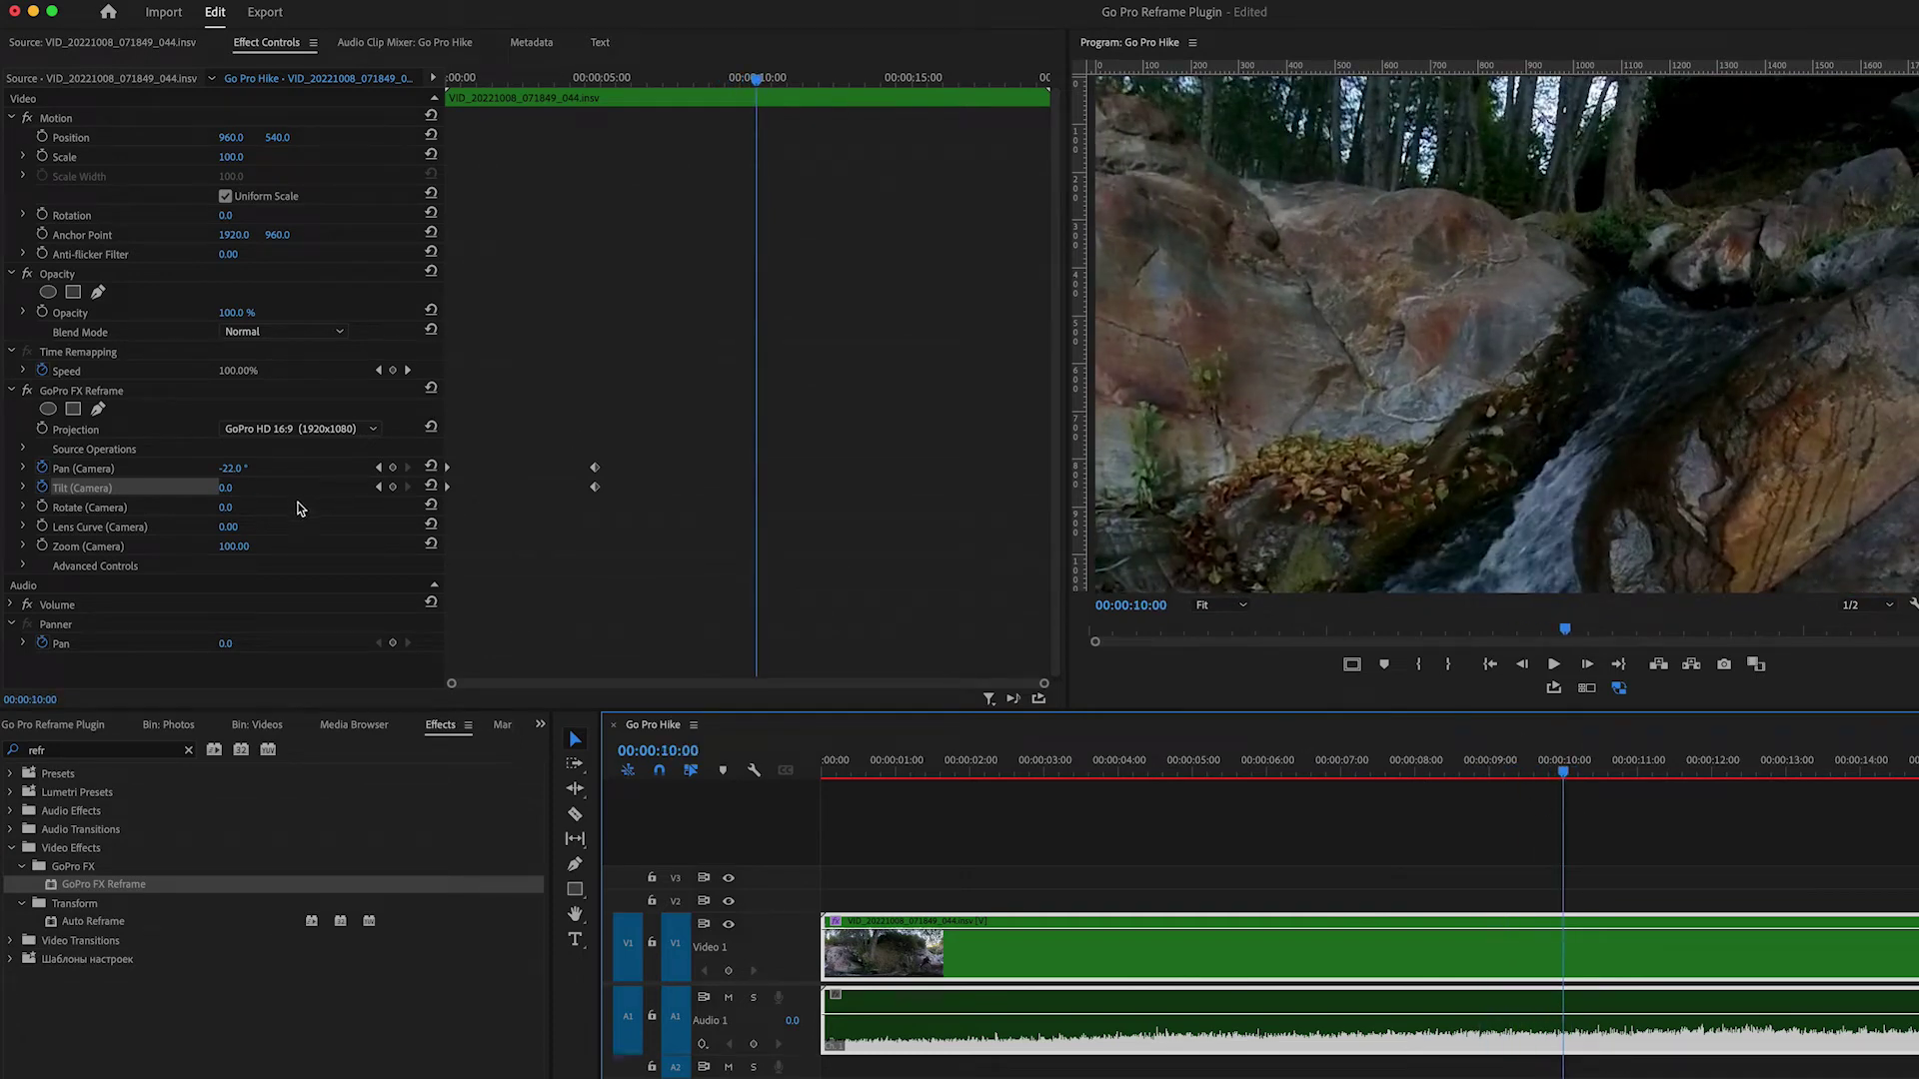
left_click(231, 489)
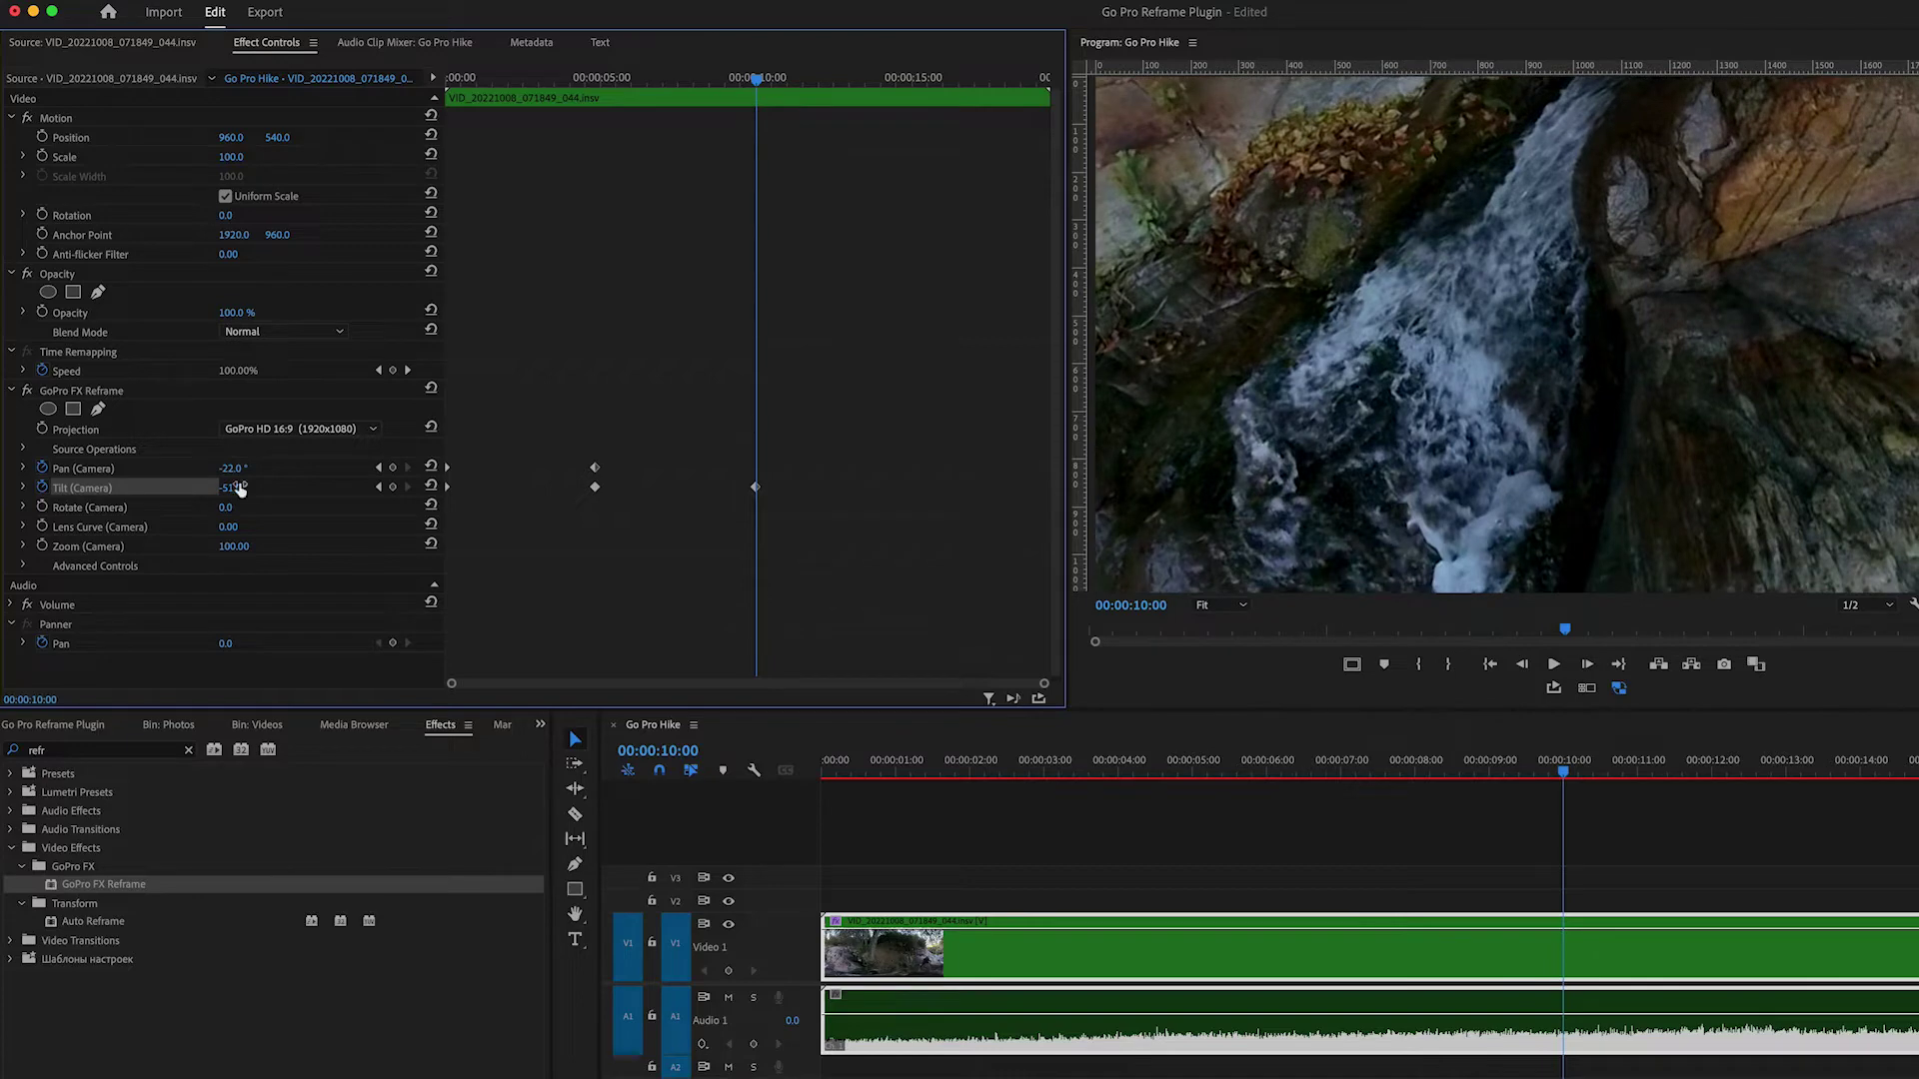
left_click_drag(1431, 769, 1709, 774)
key("space")
key("space")
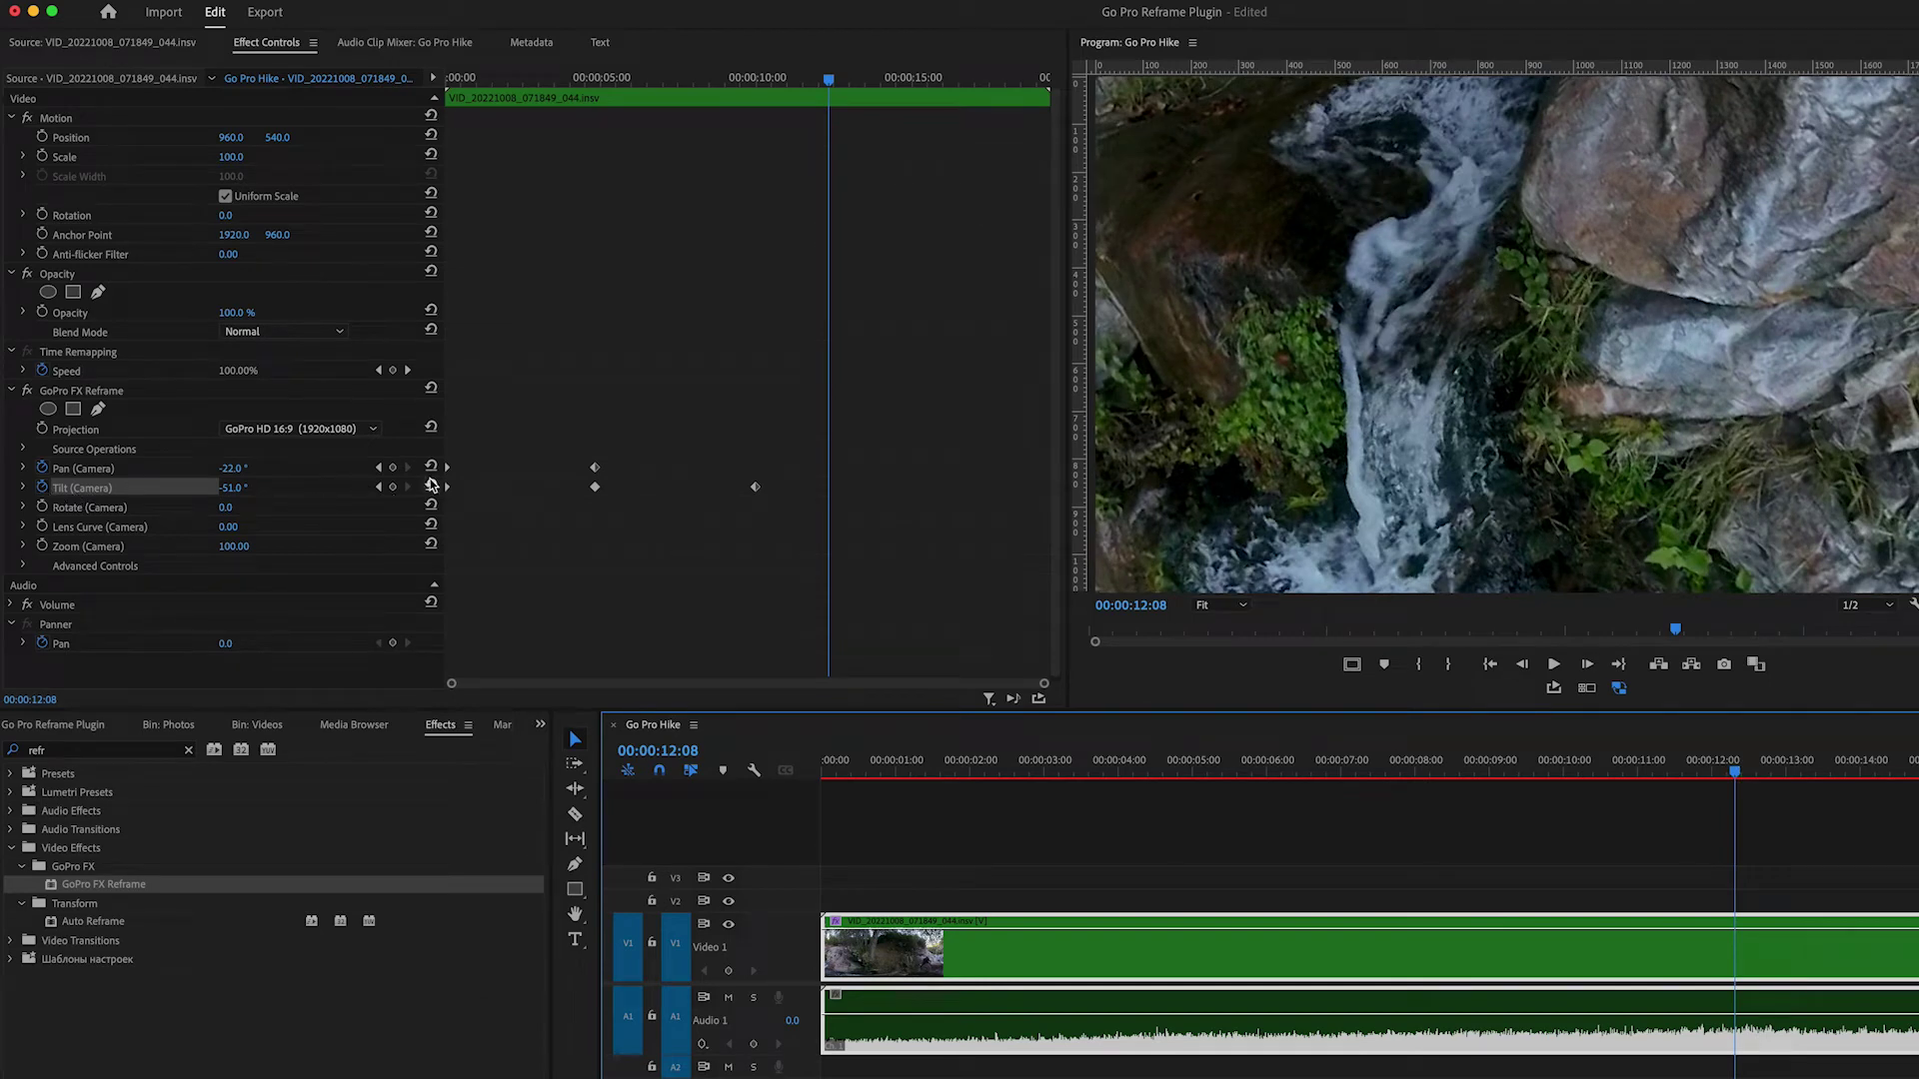
left_click(393, 467)
left_click(393, 486)
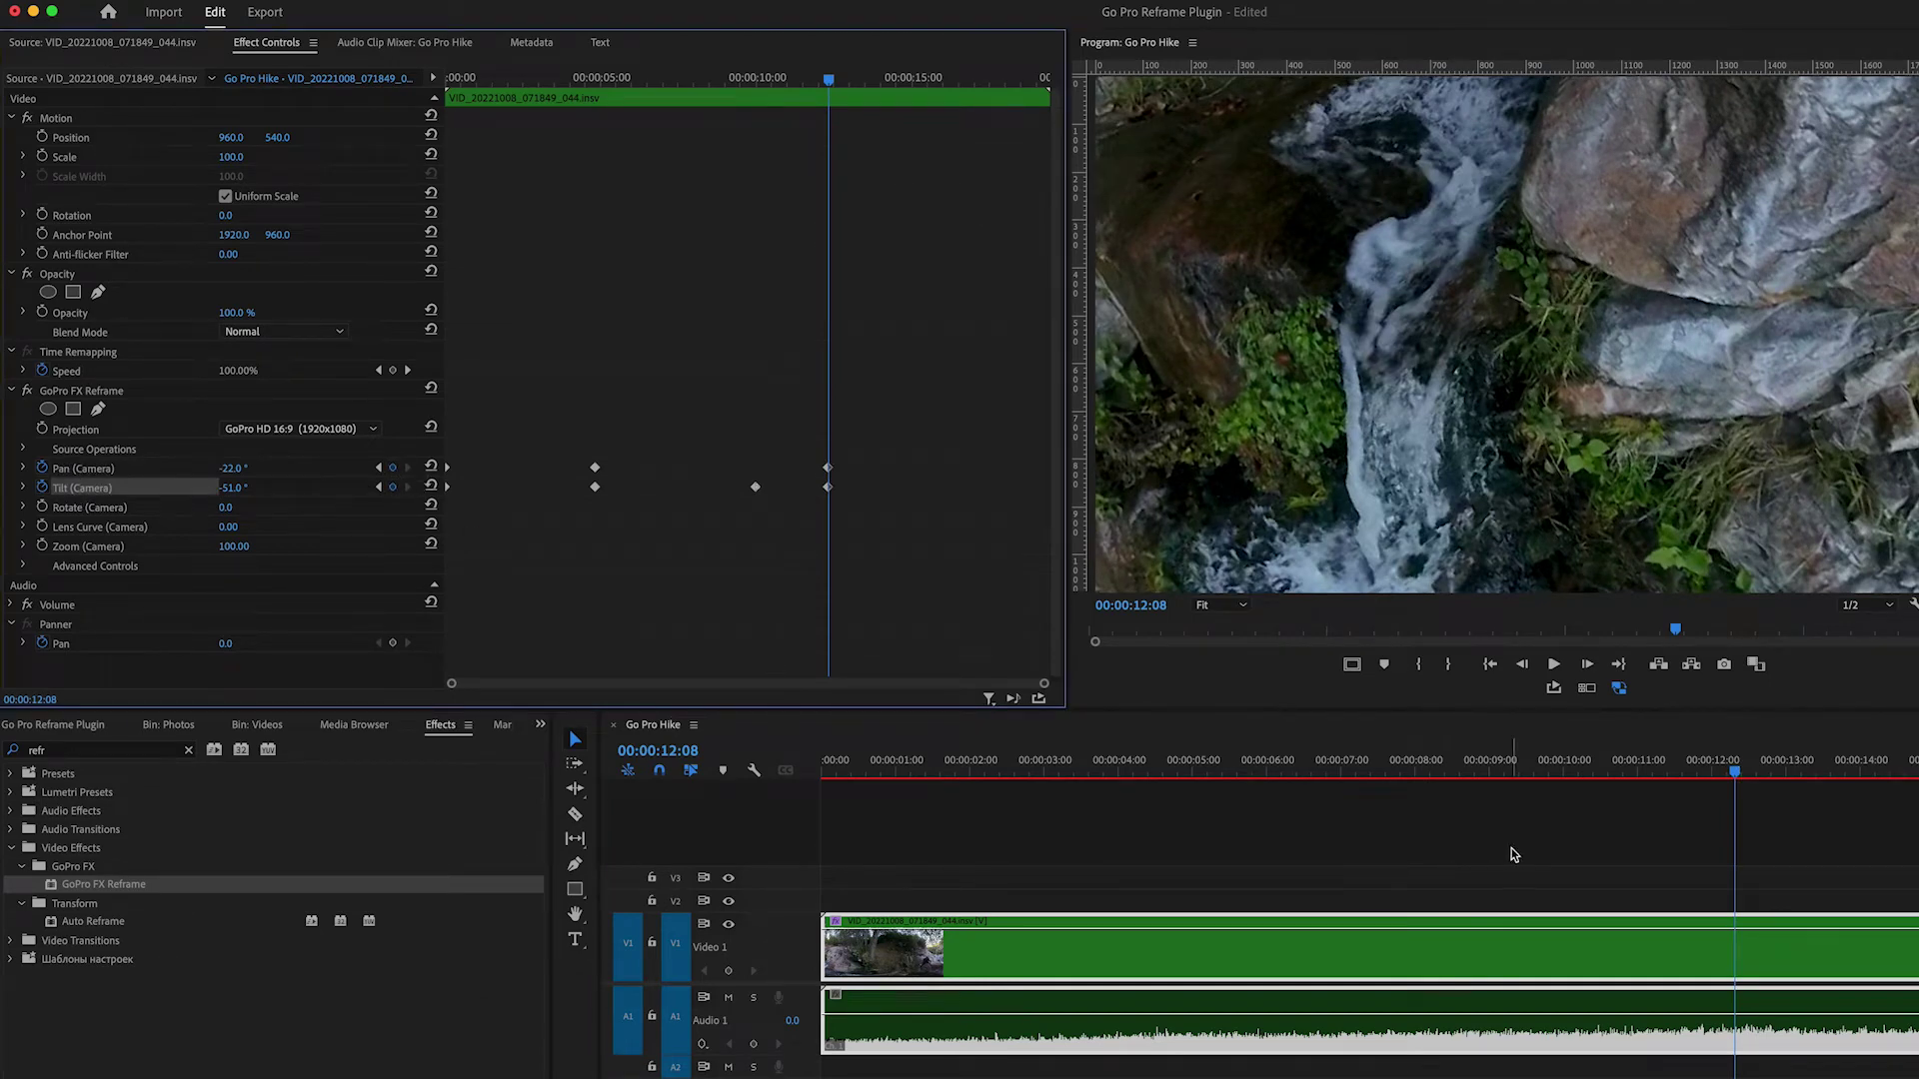
Step: At about 16 seconds, set Tilt (Camera) to -19 and tilt the view up toward the trees
scroll(1498, 849, "down", 3)
left_click_drag(1366, 785, 1763, 797)
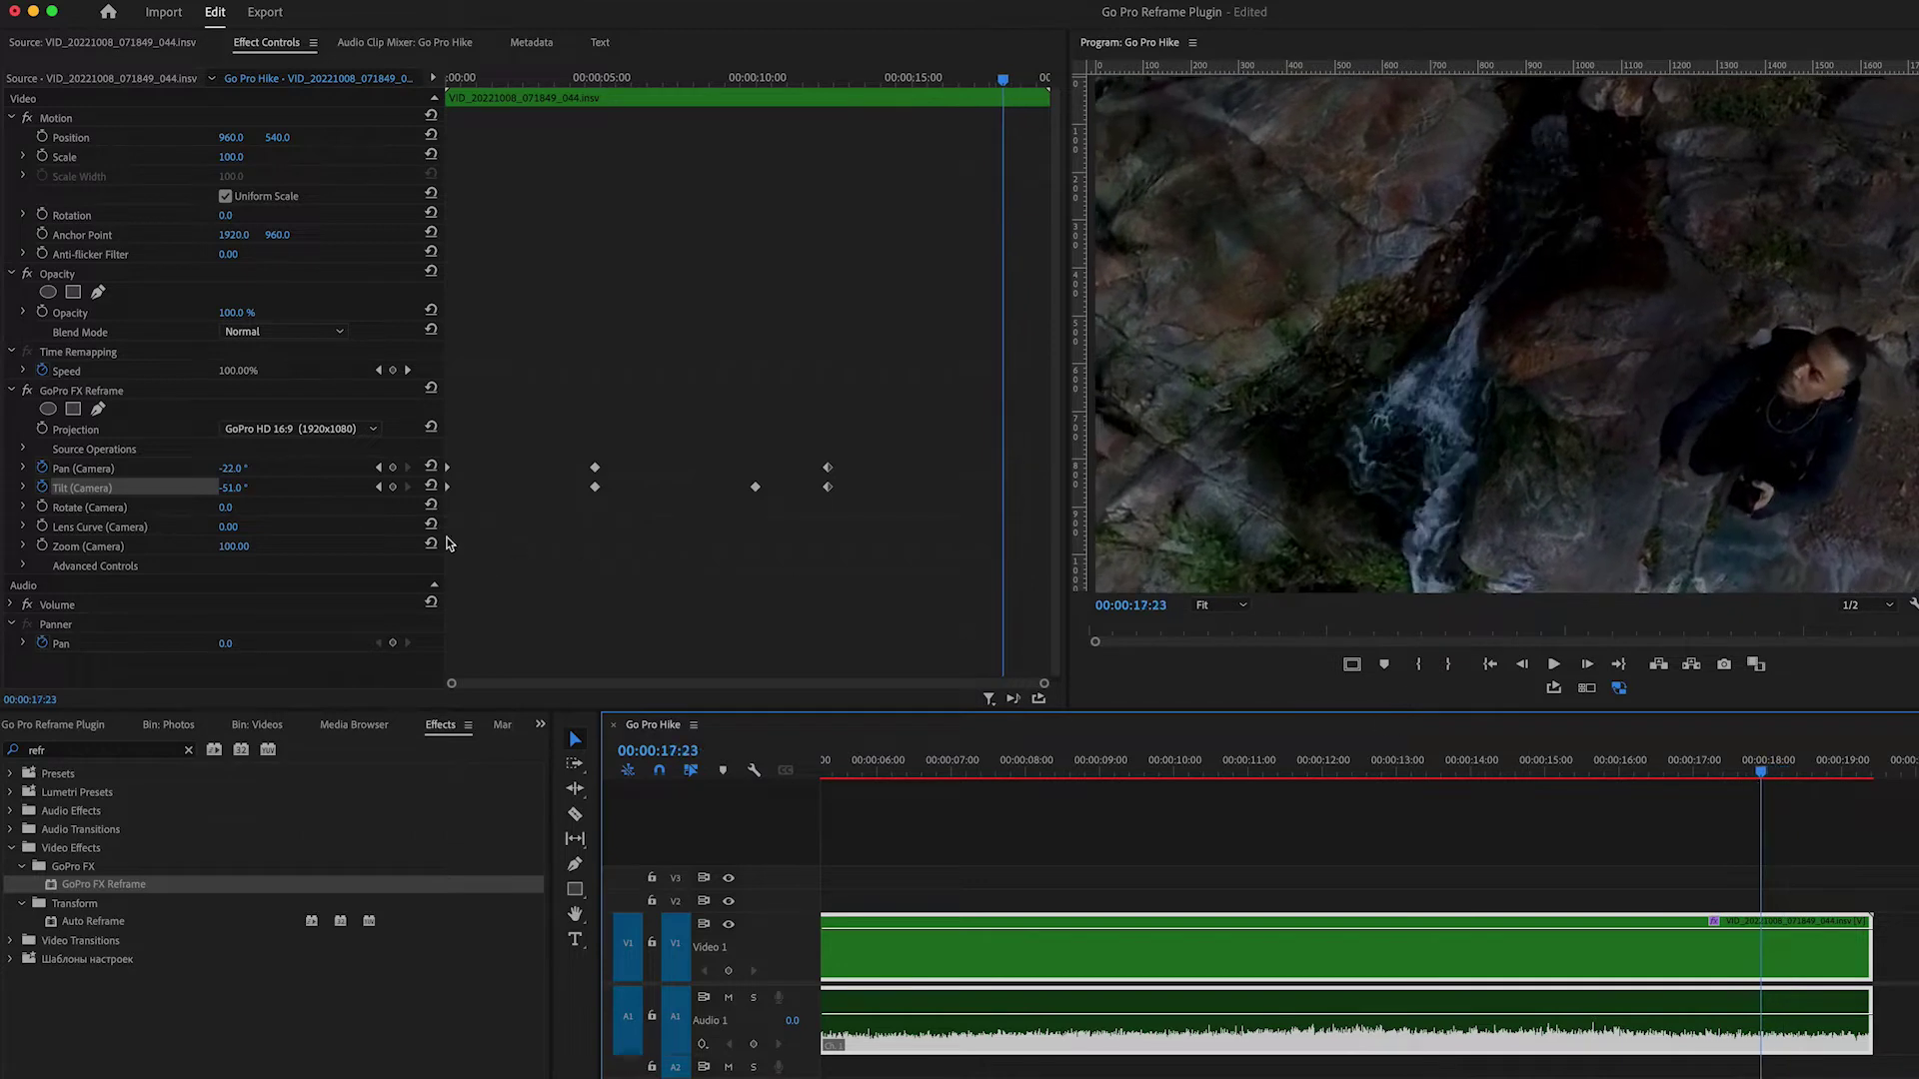
left_click(231, 492)
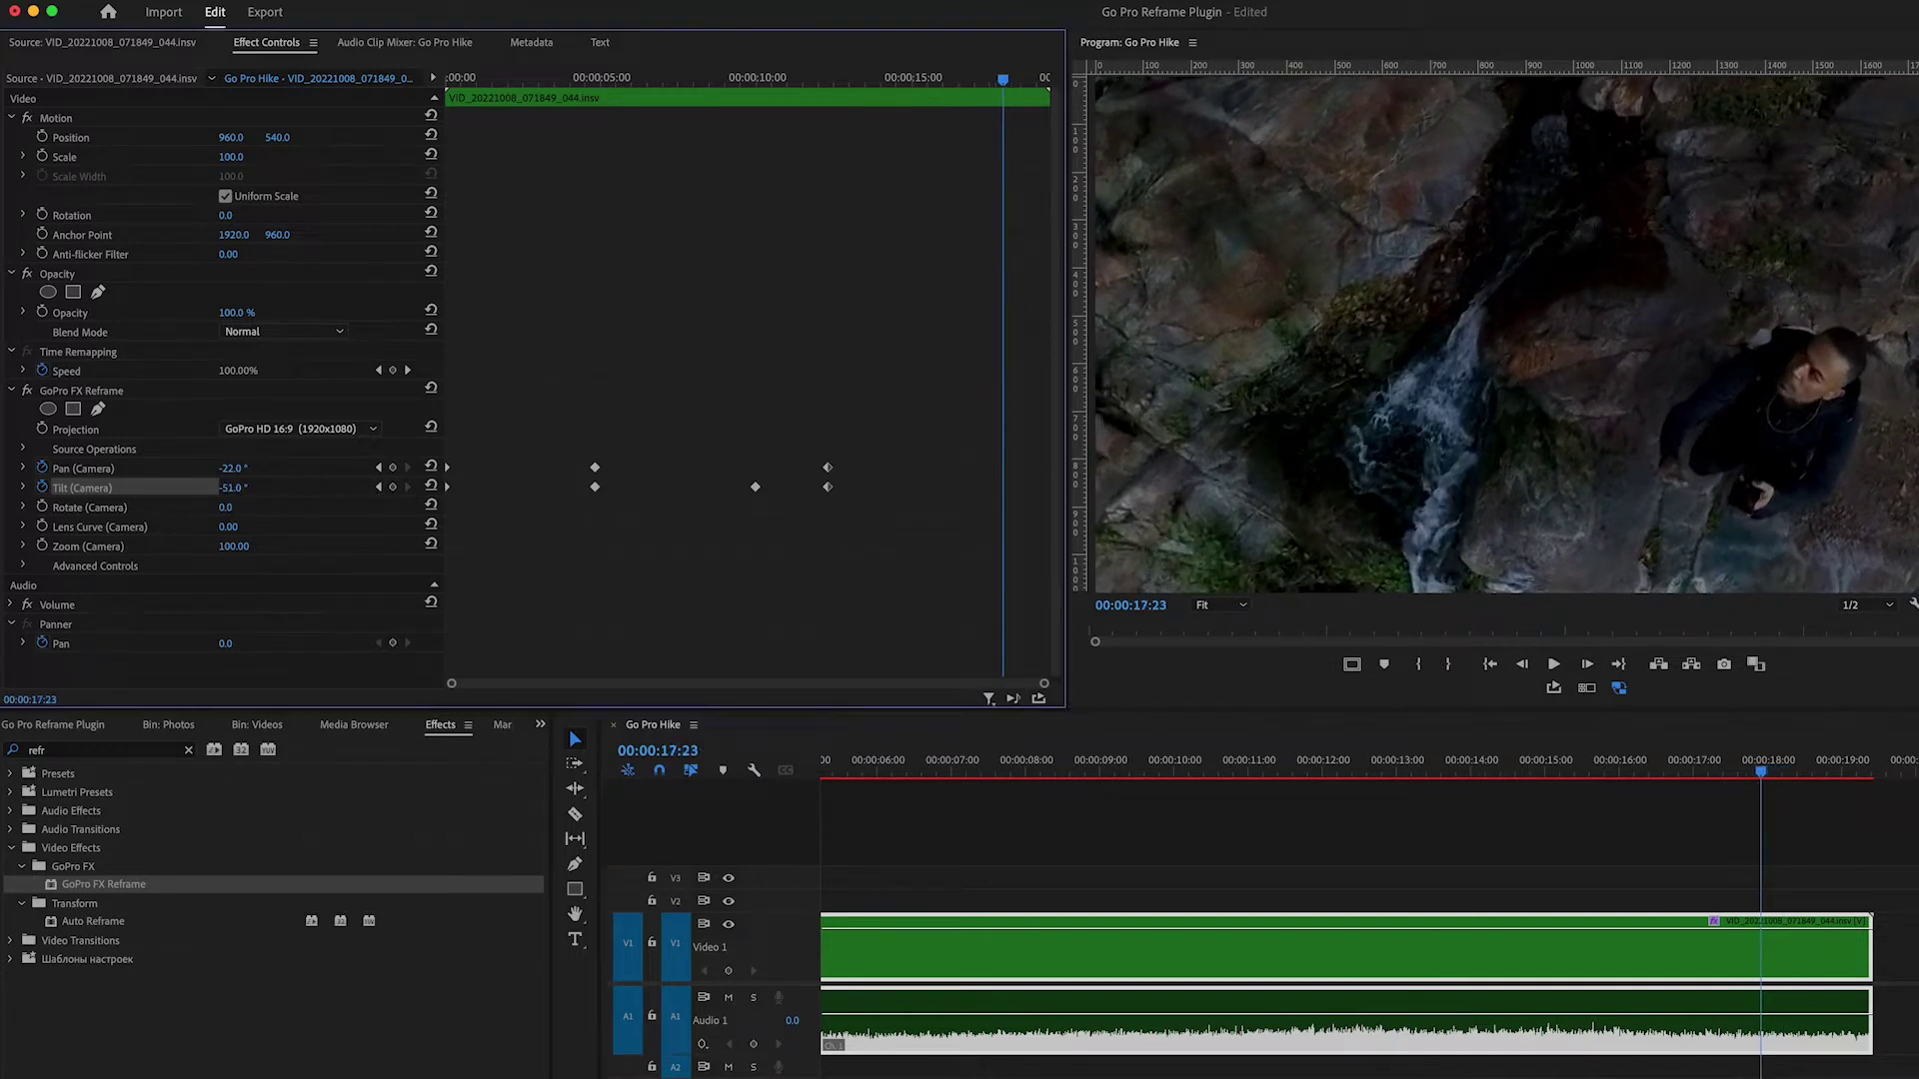
type("-19")
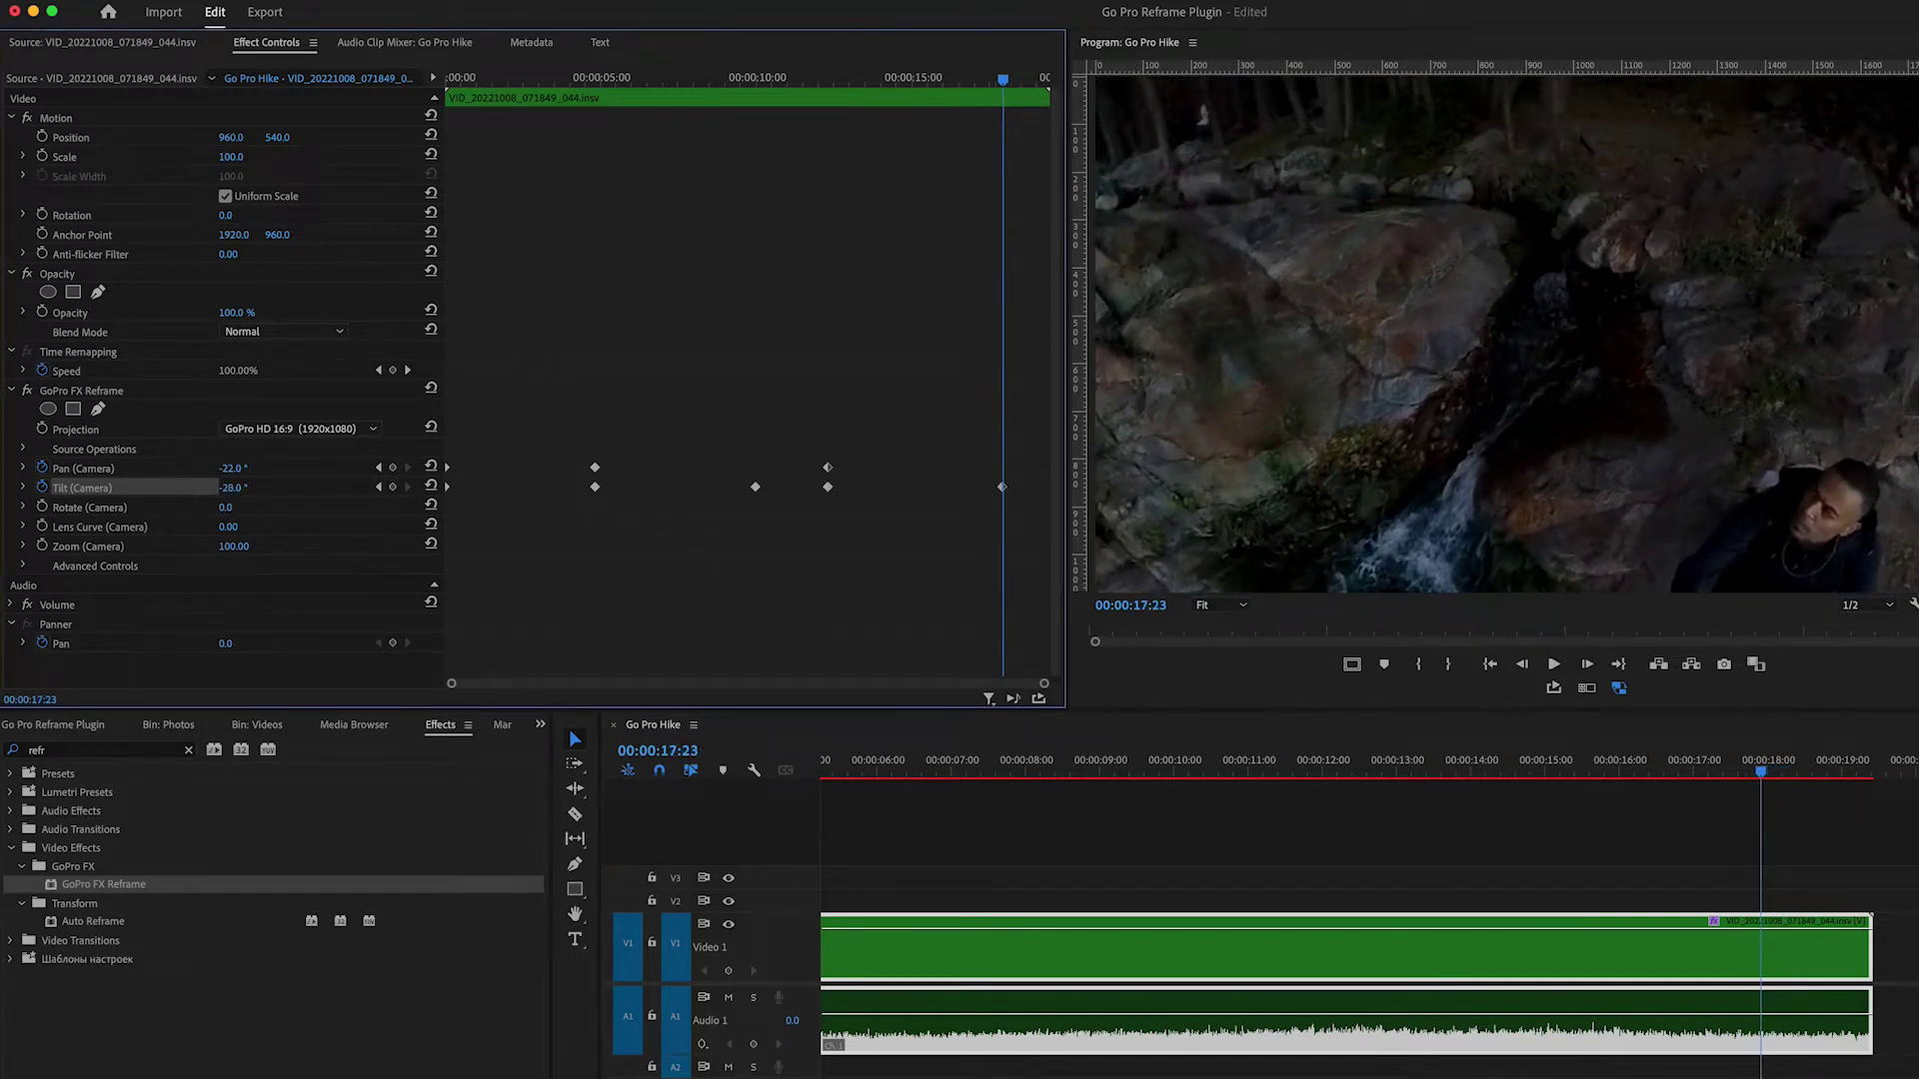
key("Return")
left_click_drag(229, 488, 240, 487)
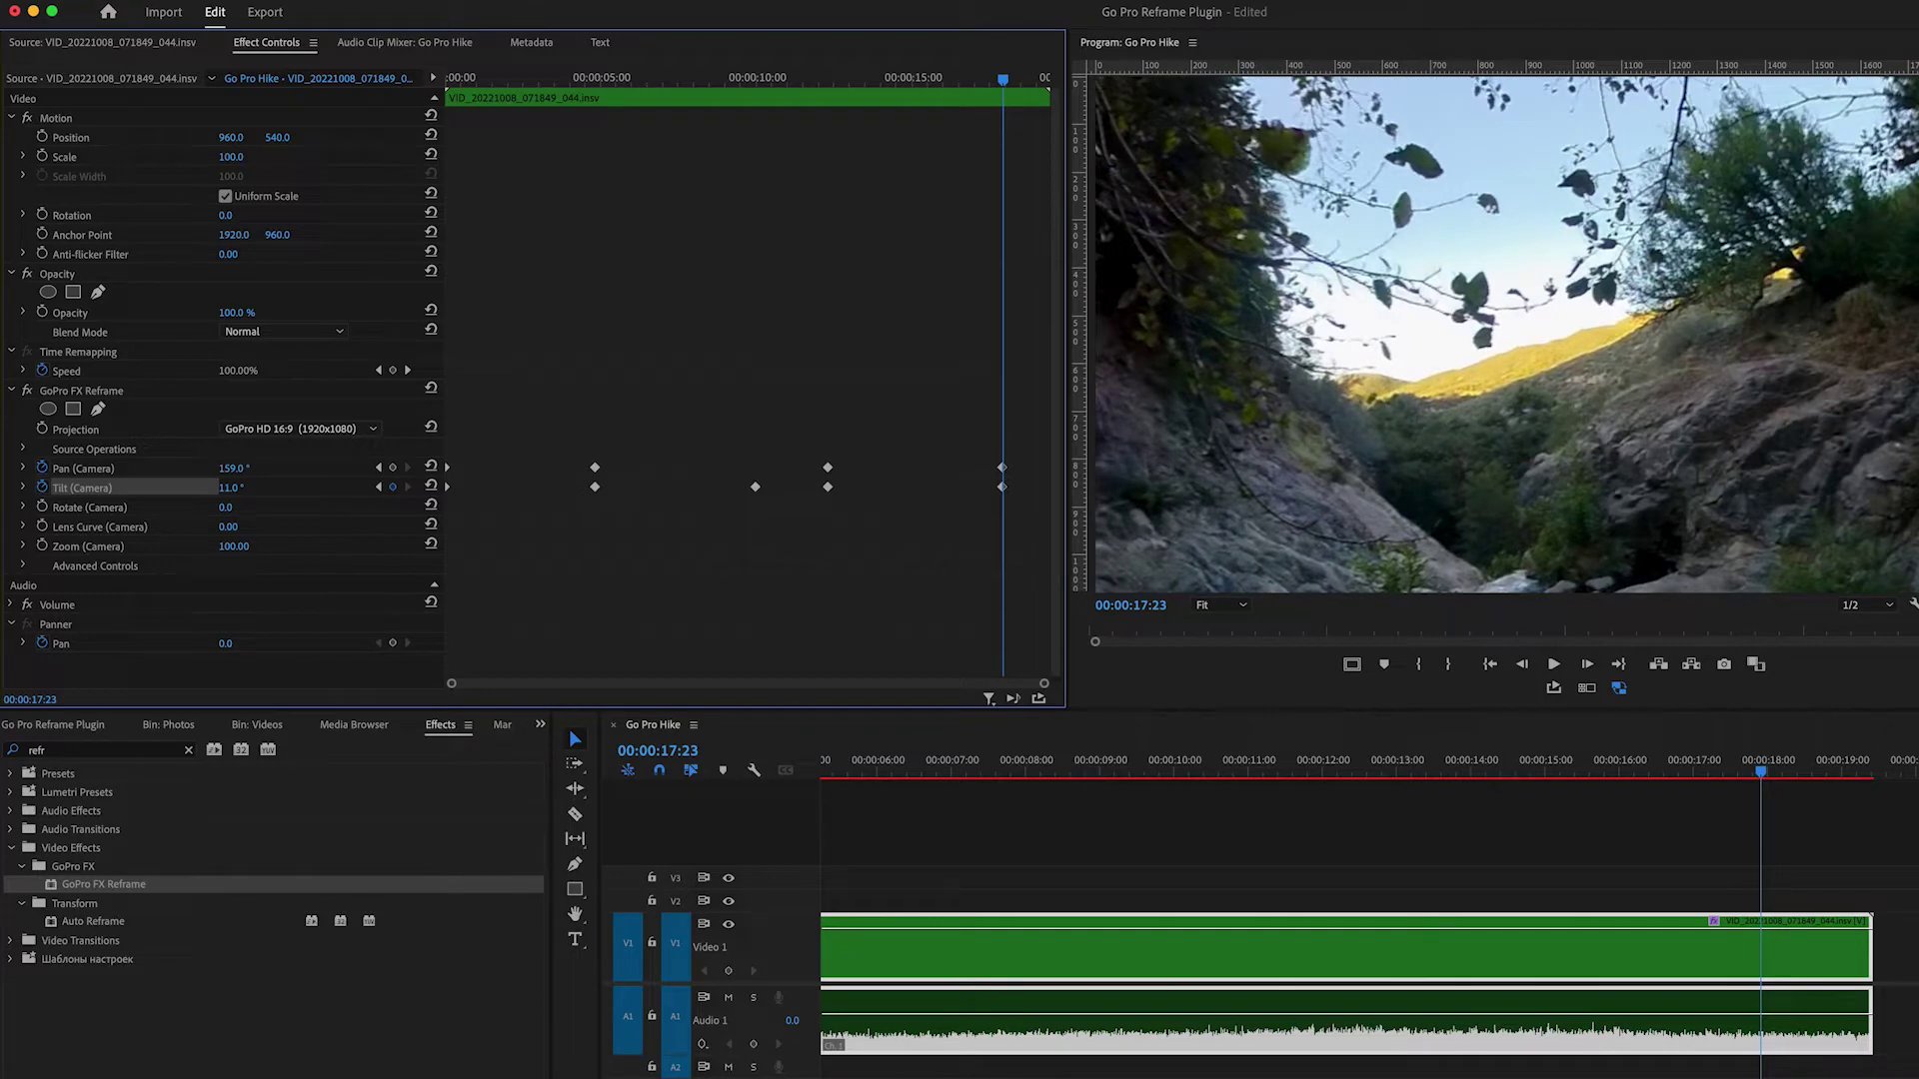
left_click_drag(1628, 776, 1782, 810)
Step: Set the final Pan angle to -194° near 16 seconds
left_click_drag(1800, 806, 1384, 821)
left_click(1003, 466)
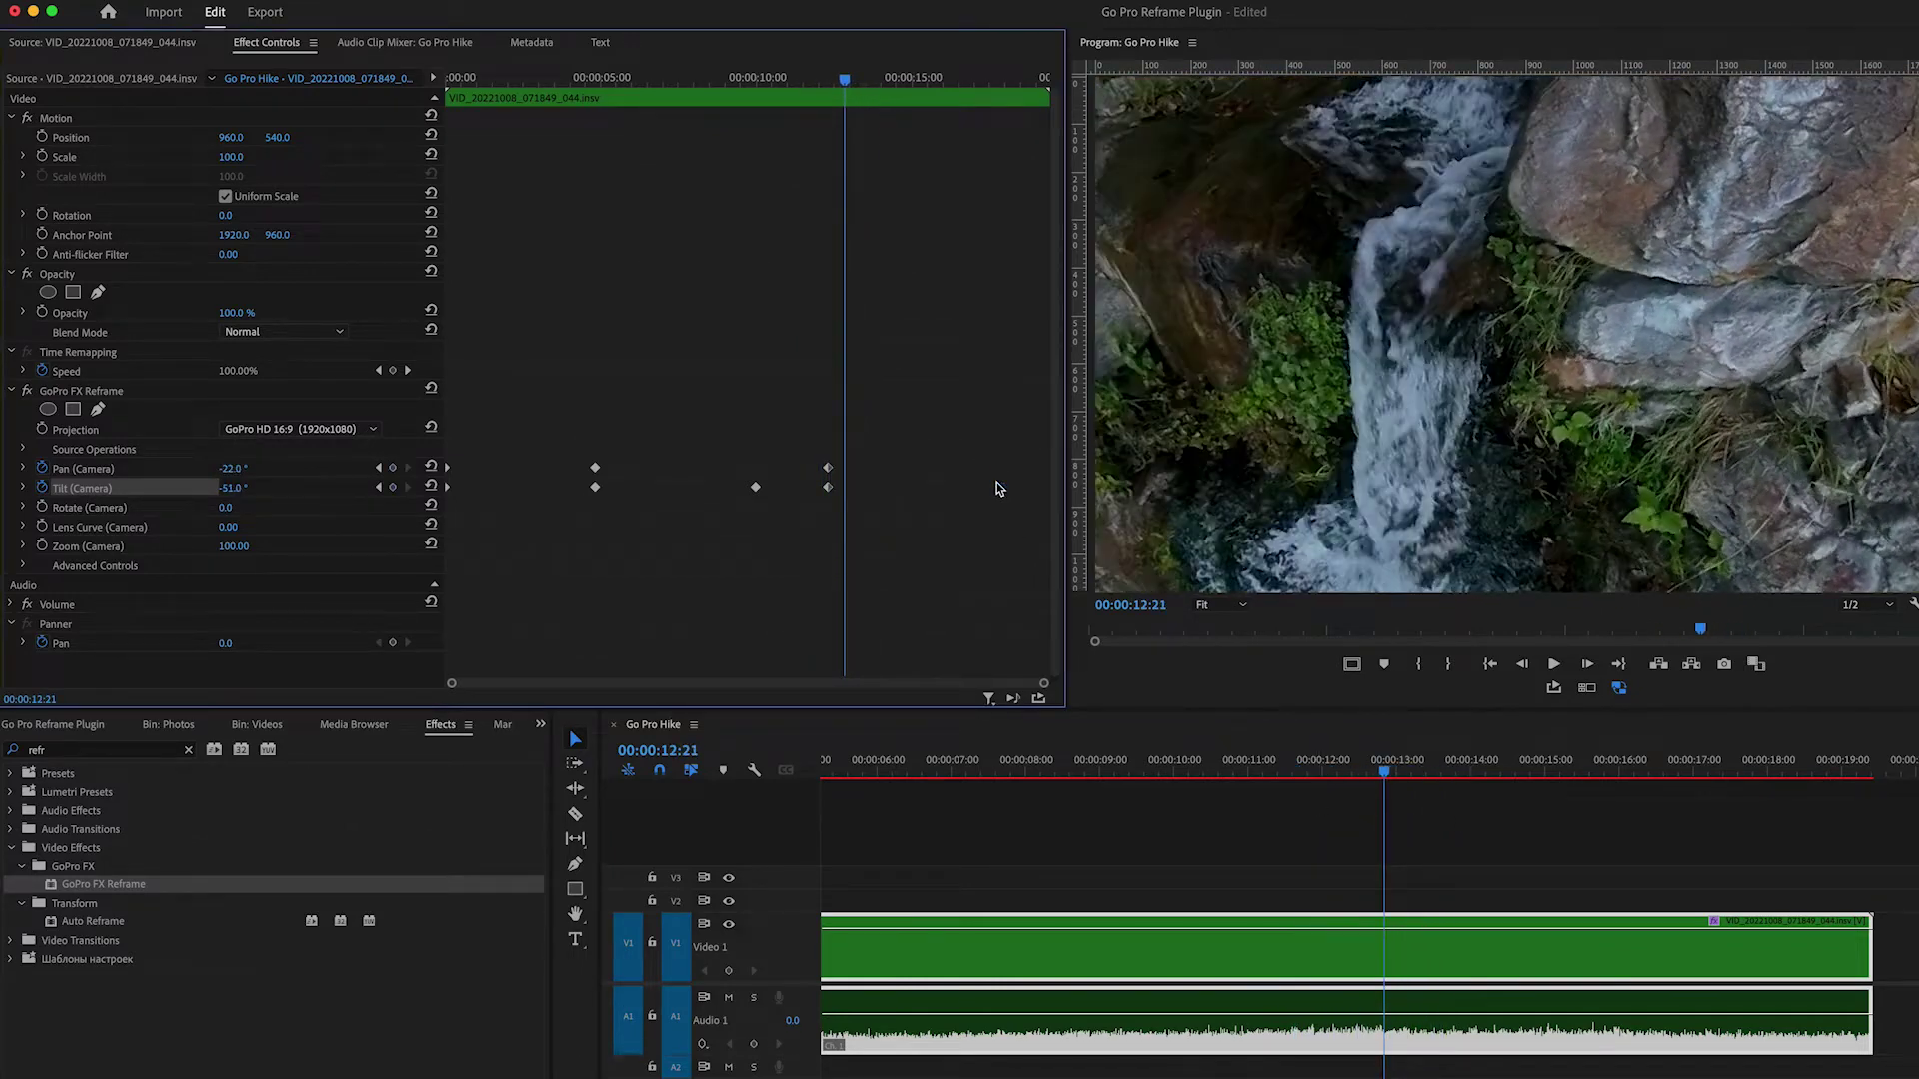
left_click_drag(855, 77, 1004, 116)
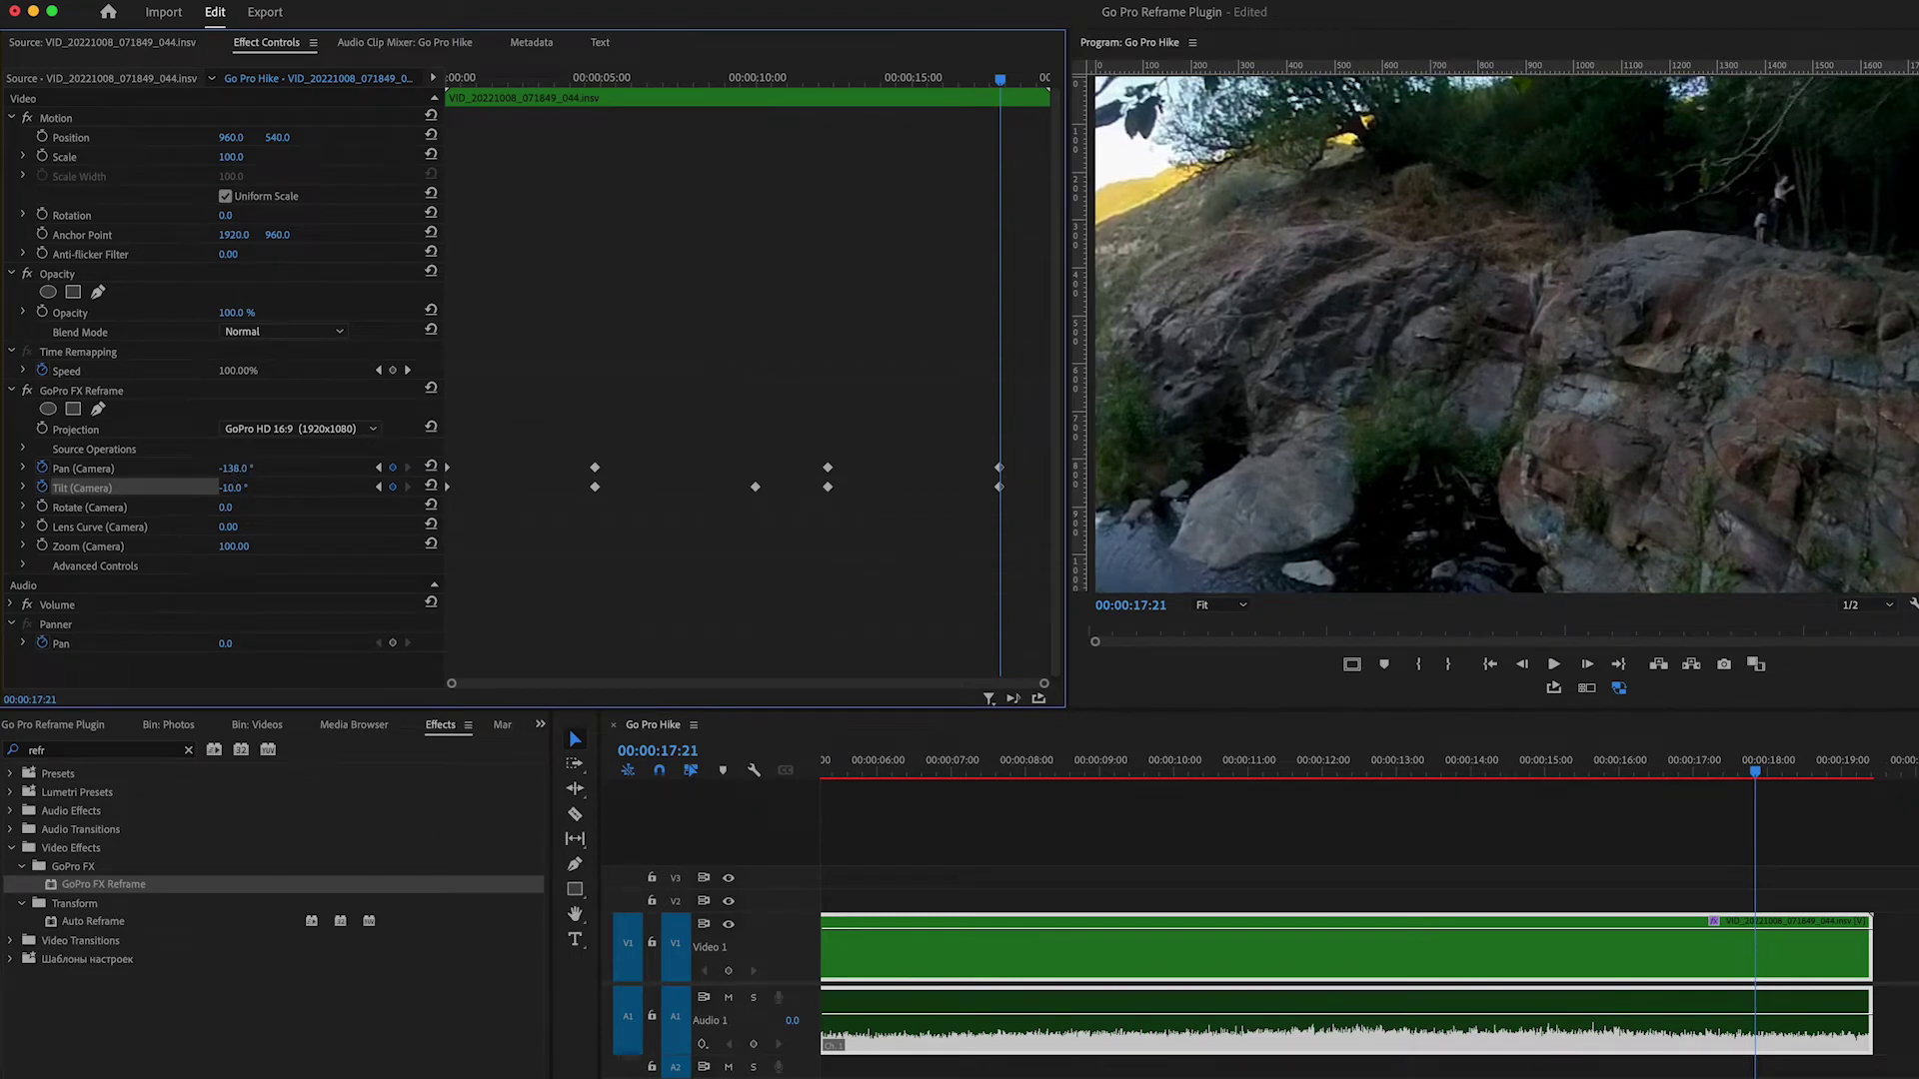
left_click_drag(236, 468, 218, 468)
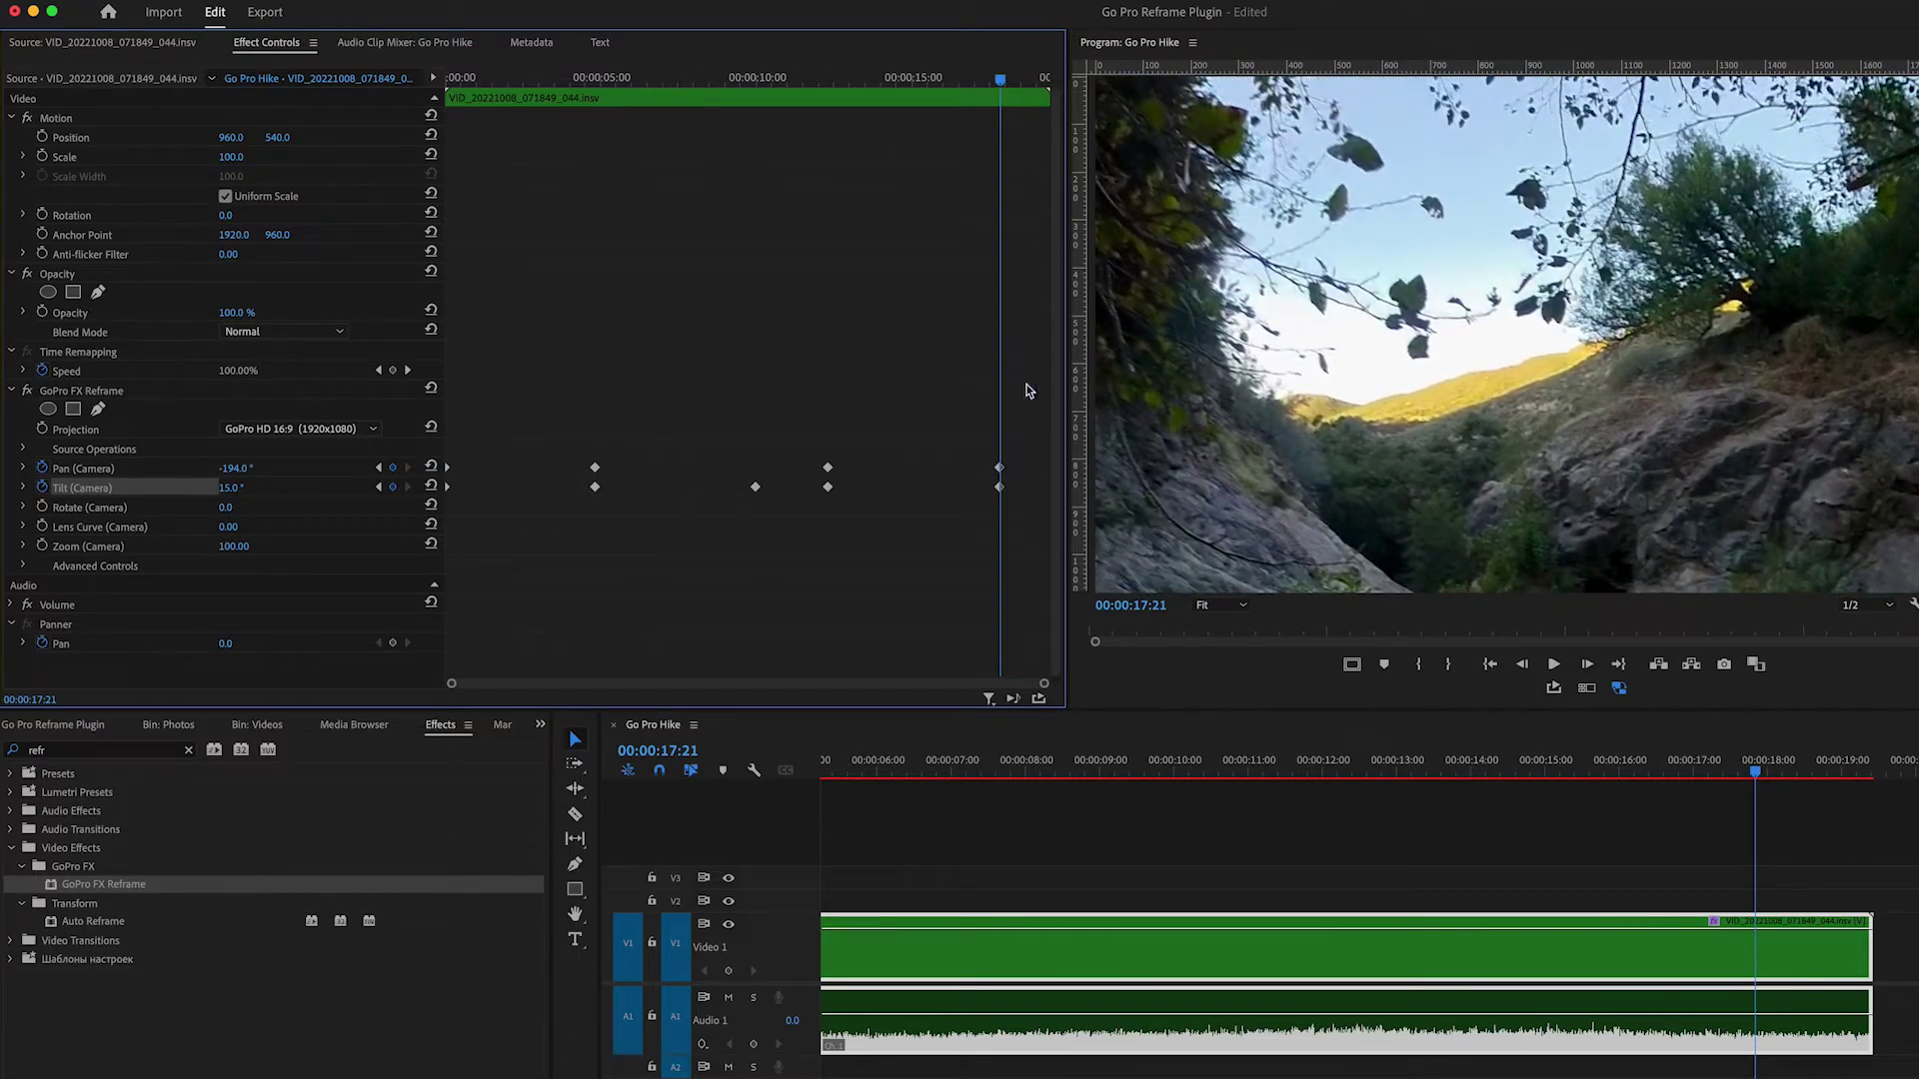
Step: Replay from the 12-second keyframe, lower Tilt to -57.3°, and move the last Tilt keyframe to the playhead
left_click(828, 80)
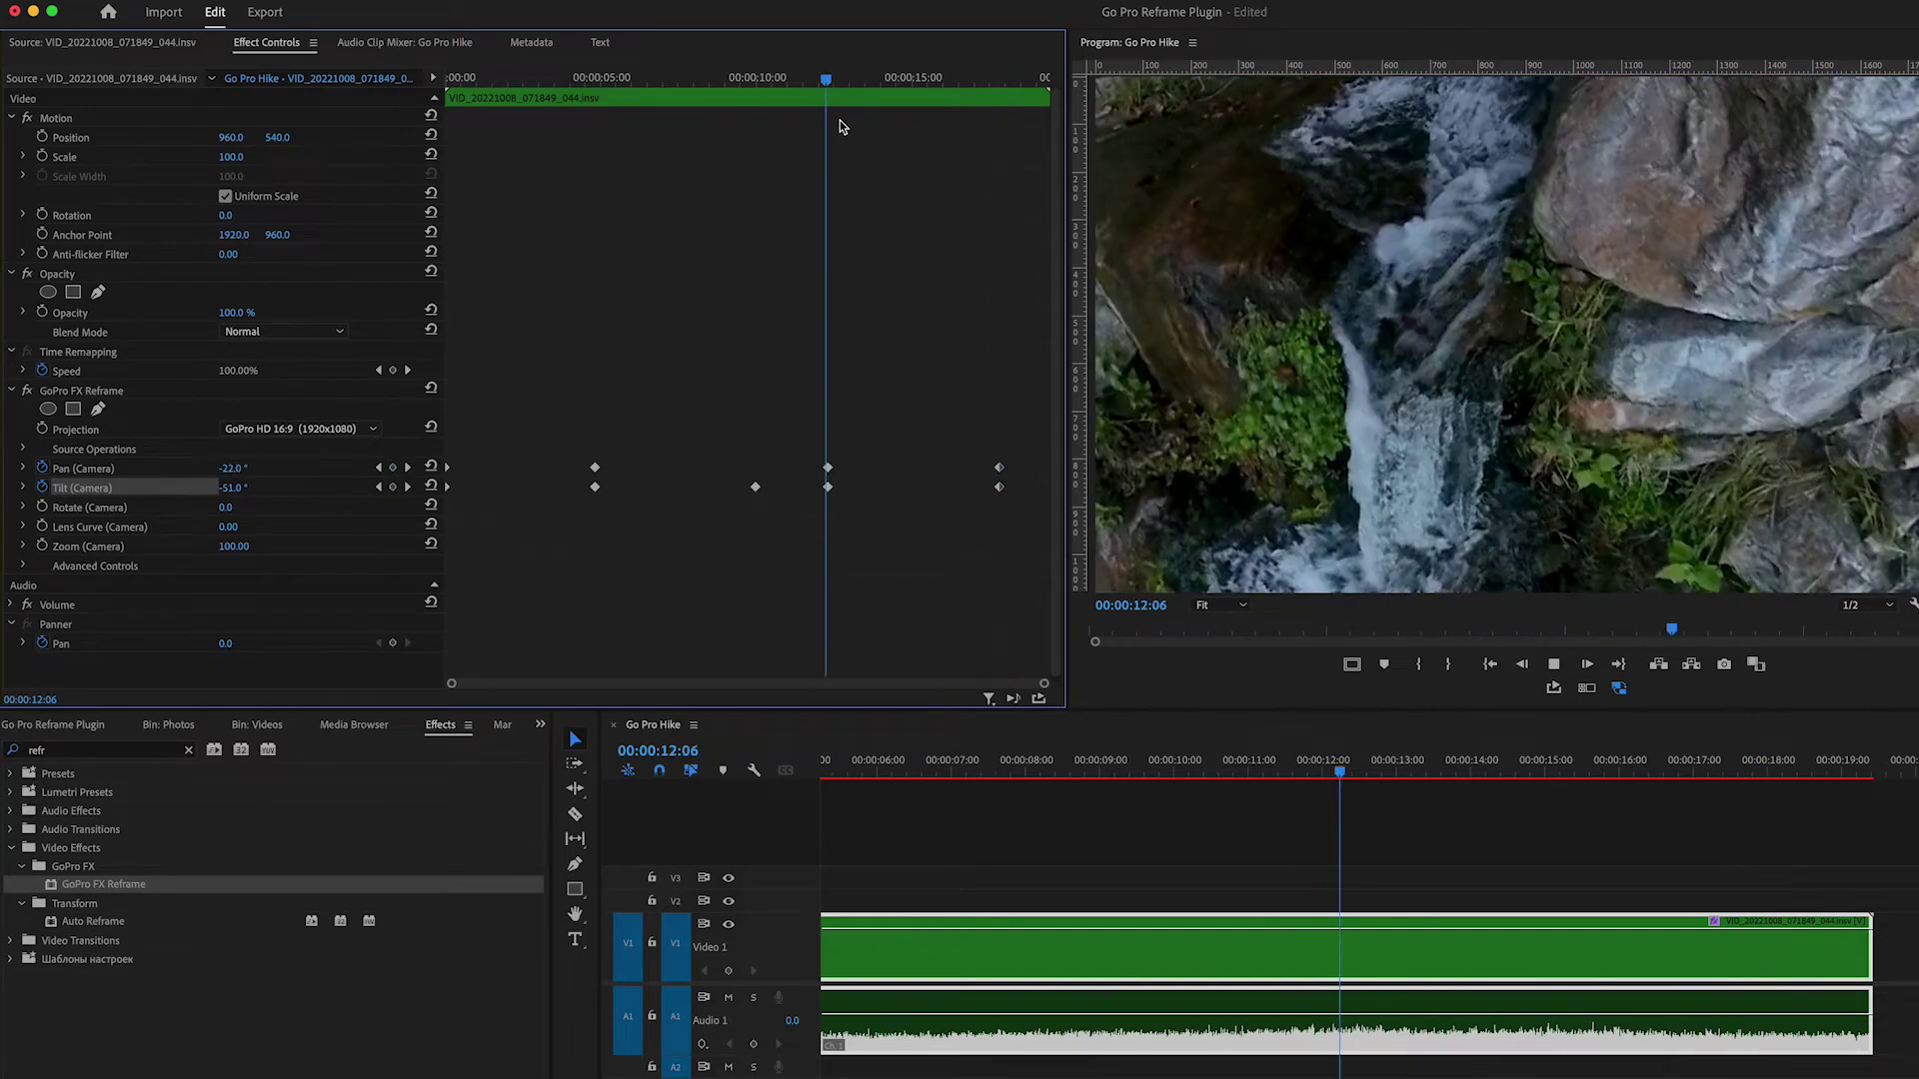
key("space")
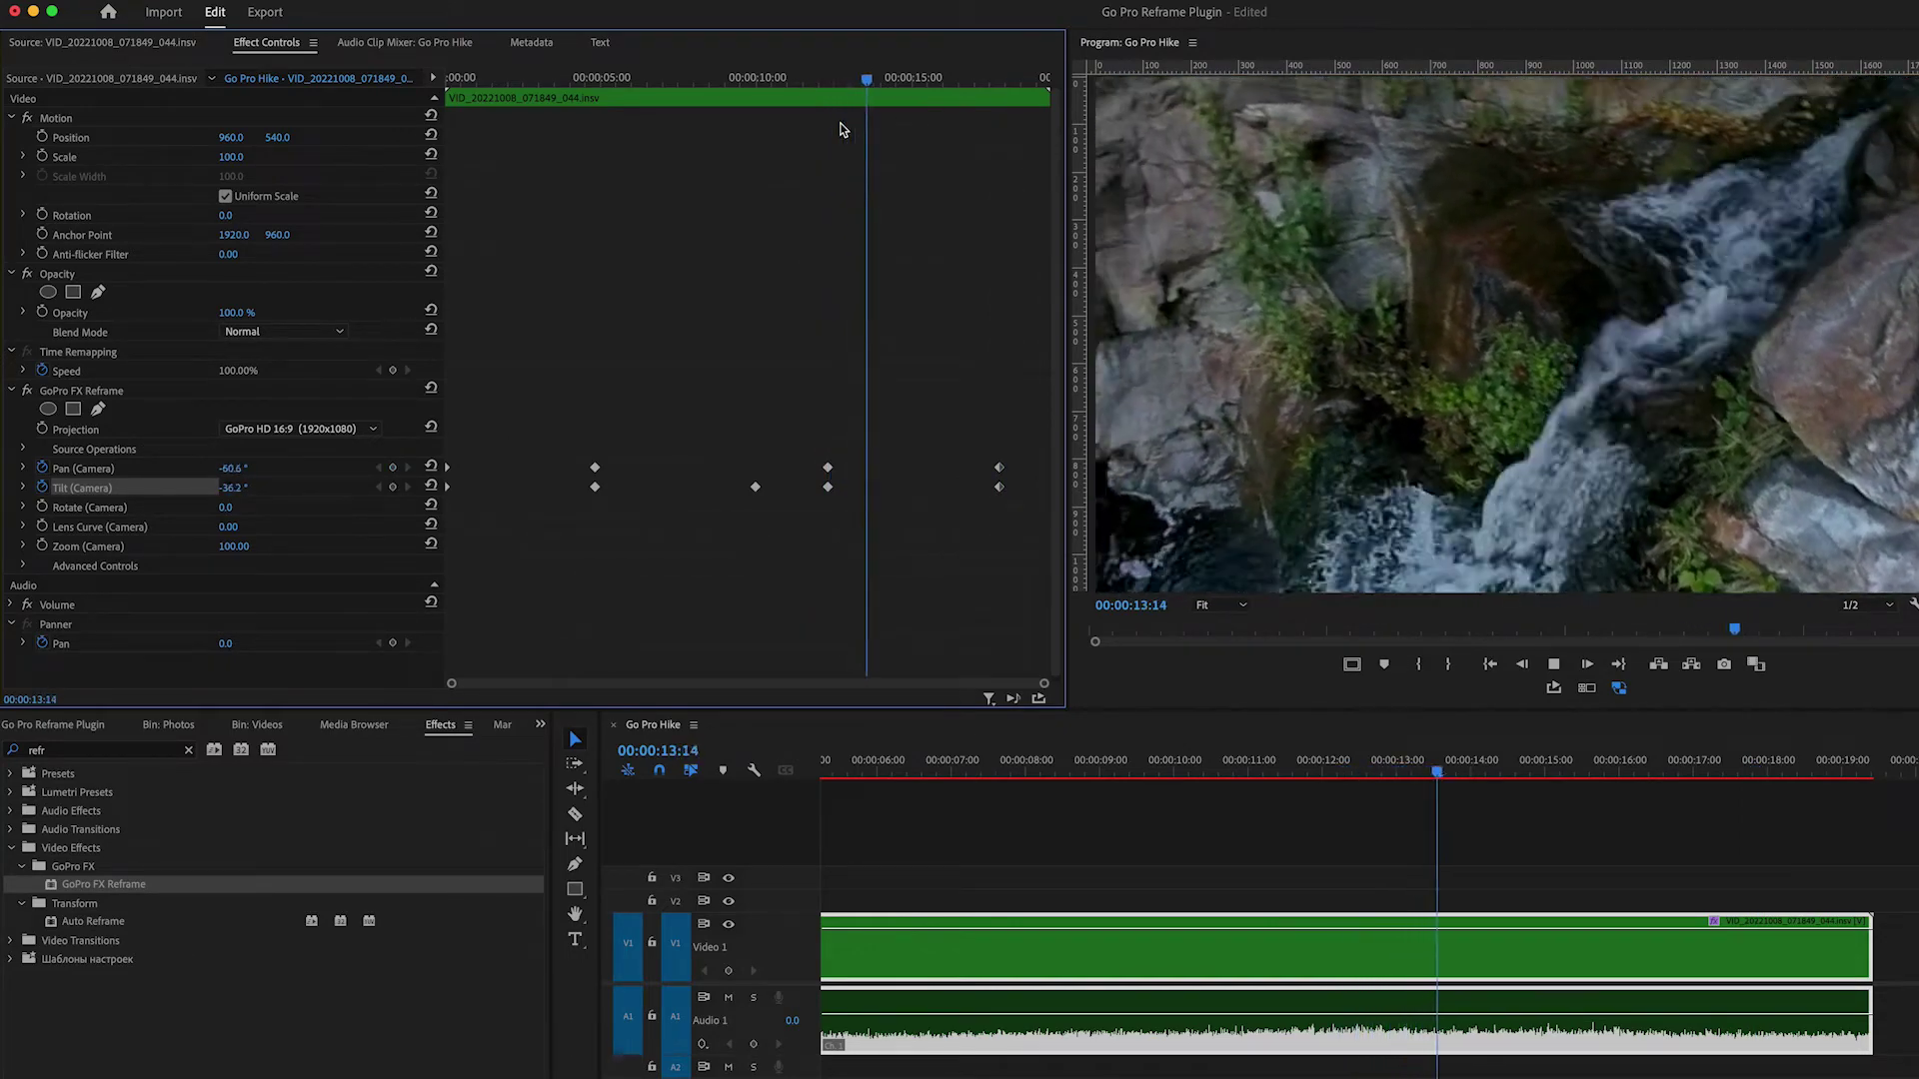
key("space")
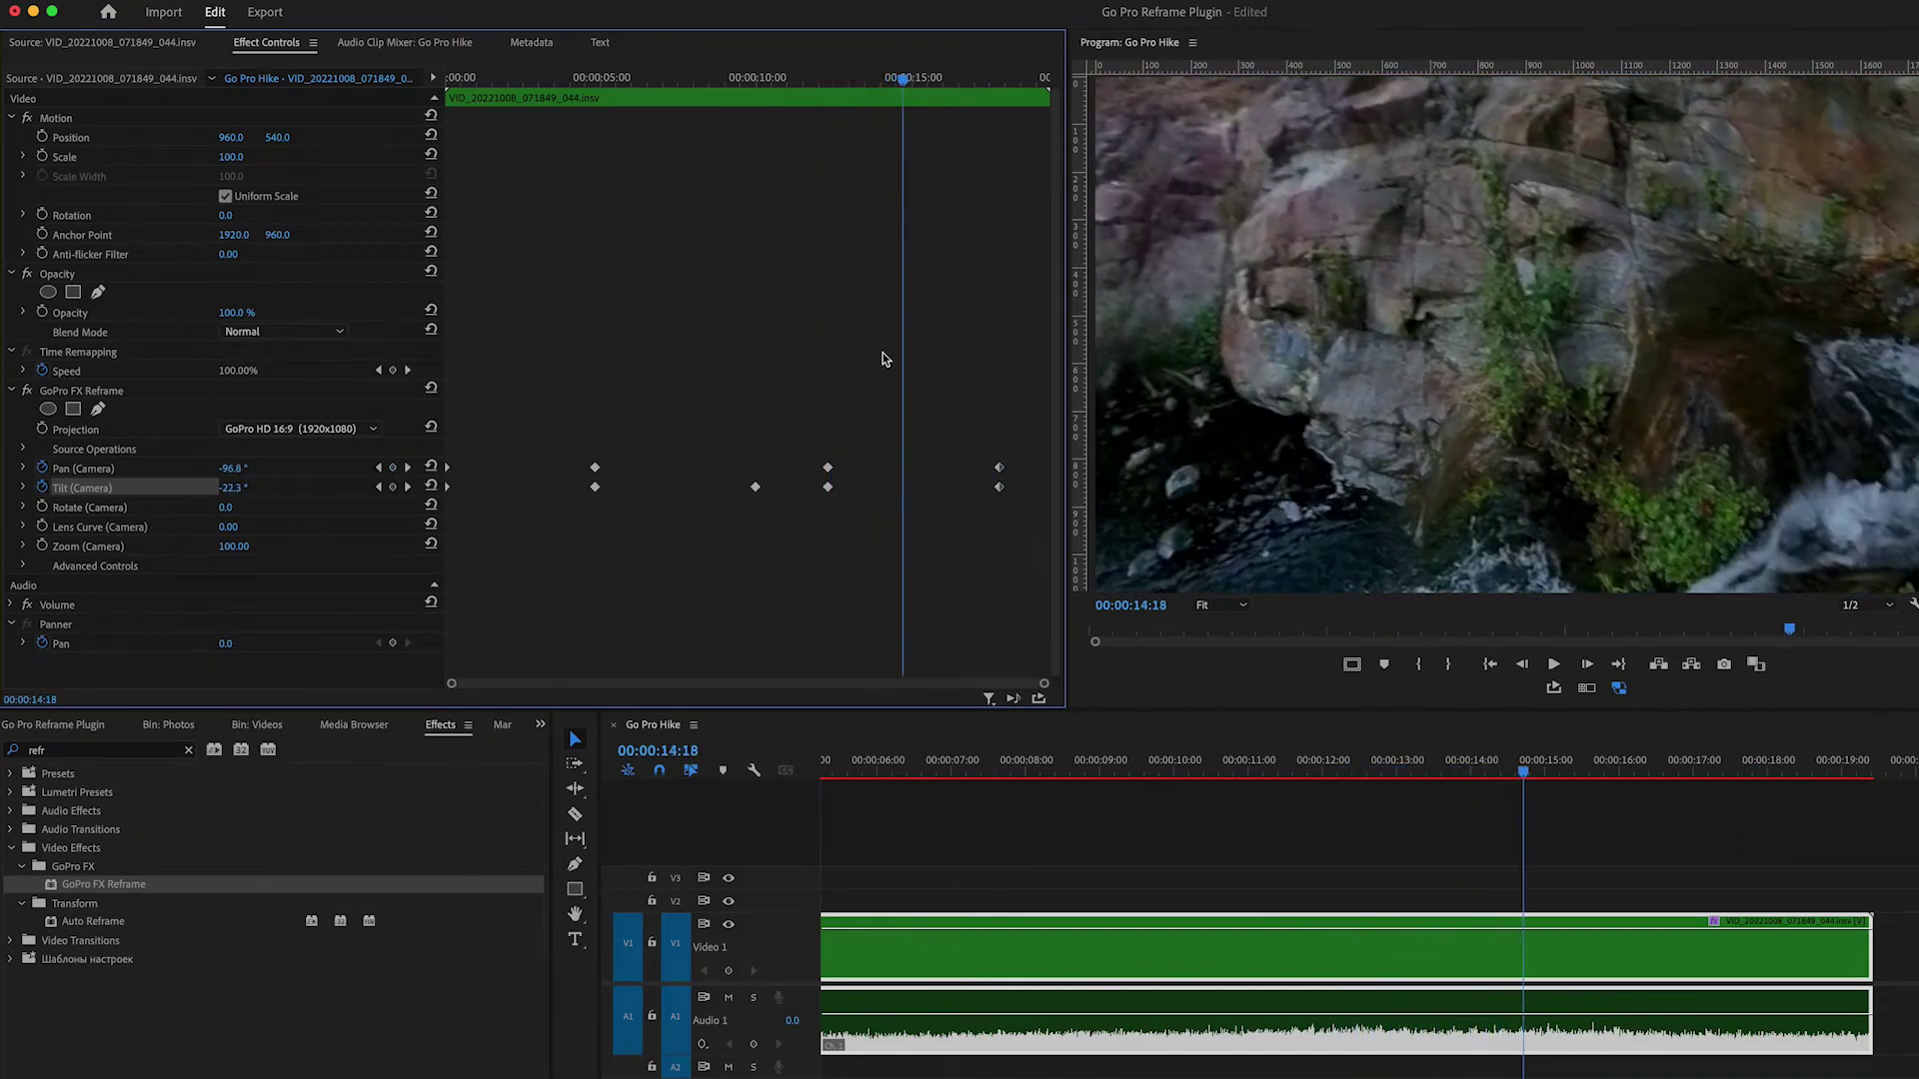
key("Down")
key("Down")
key("Down")
key("Down")
key("Down")
key("Down")
key("Down")
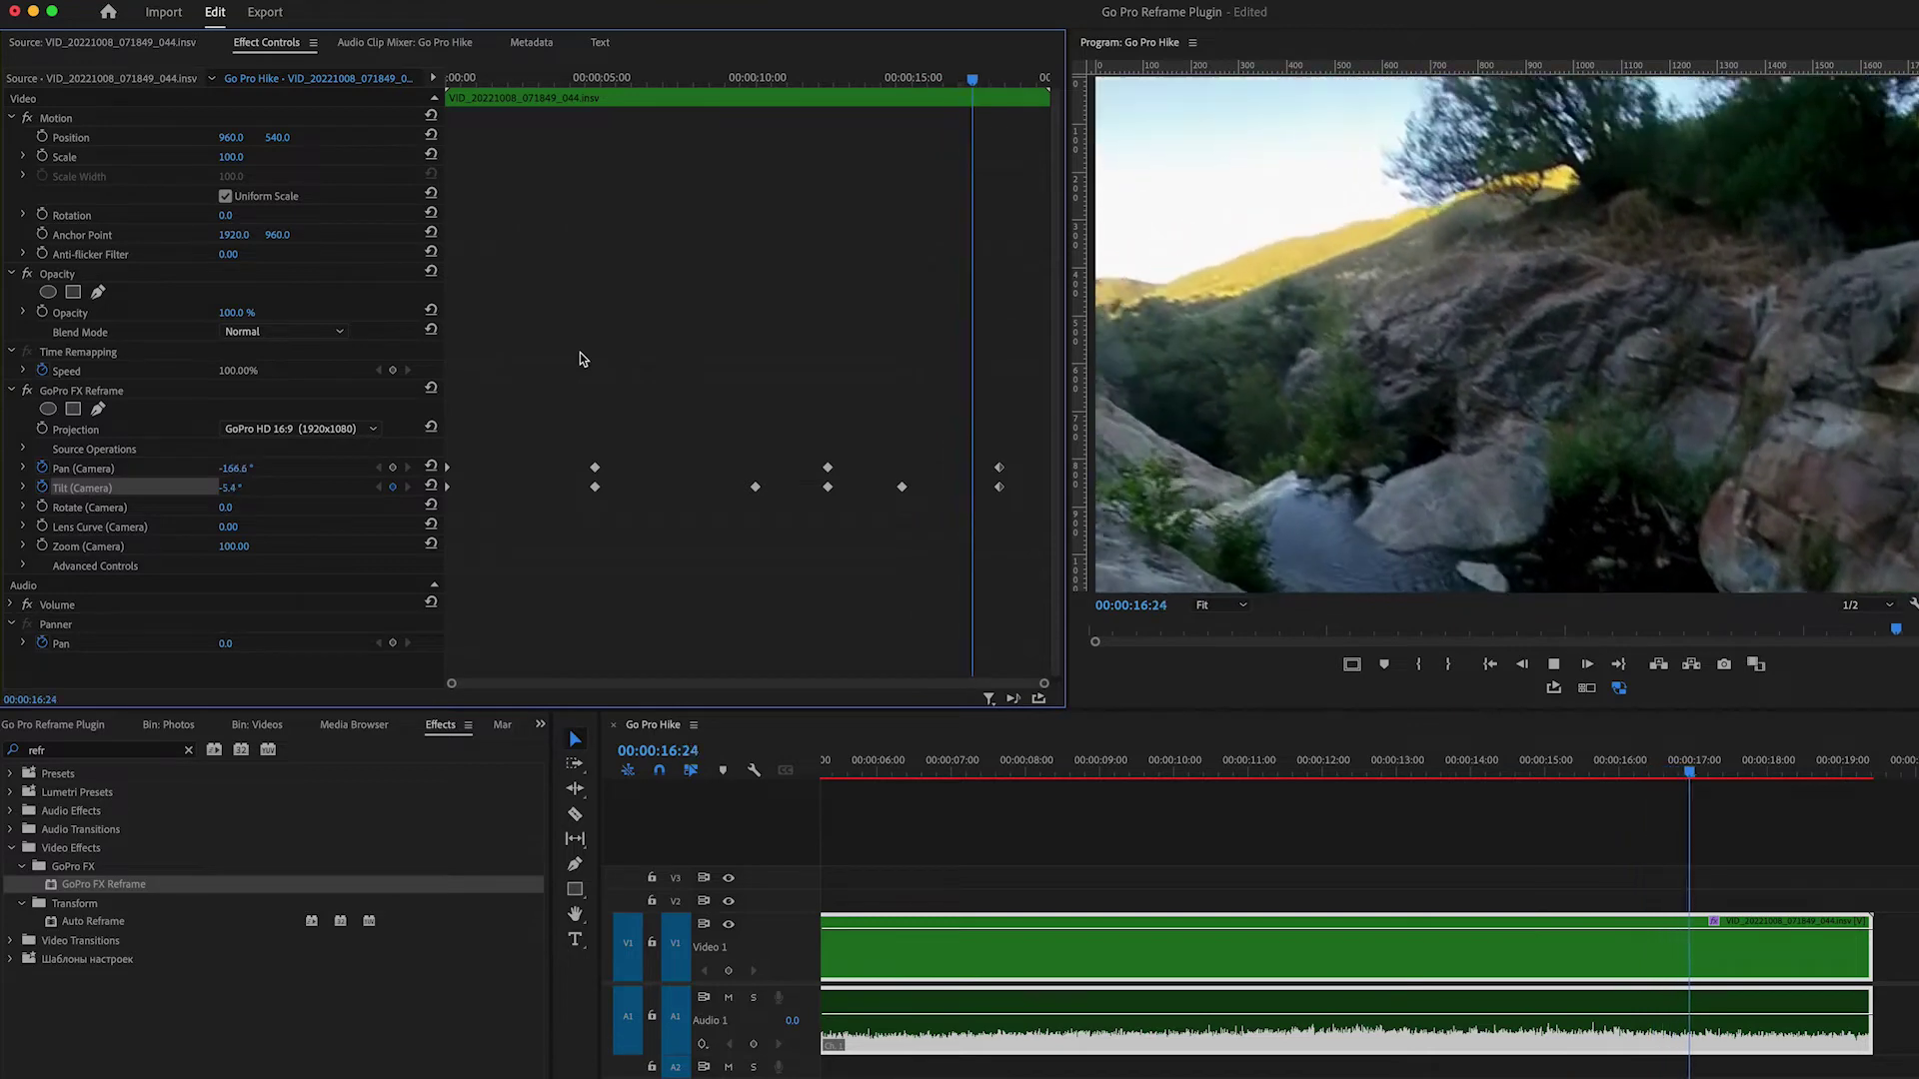
key("space")
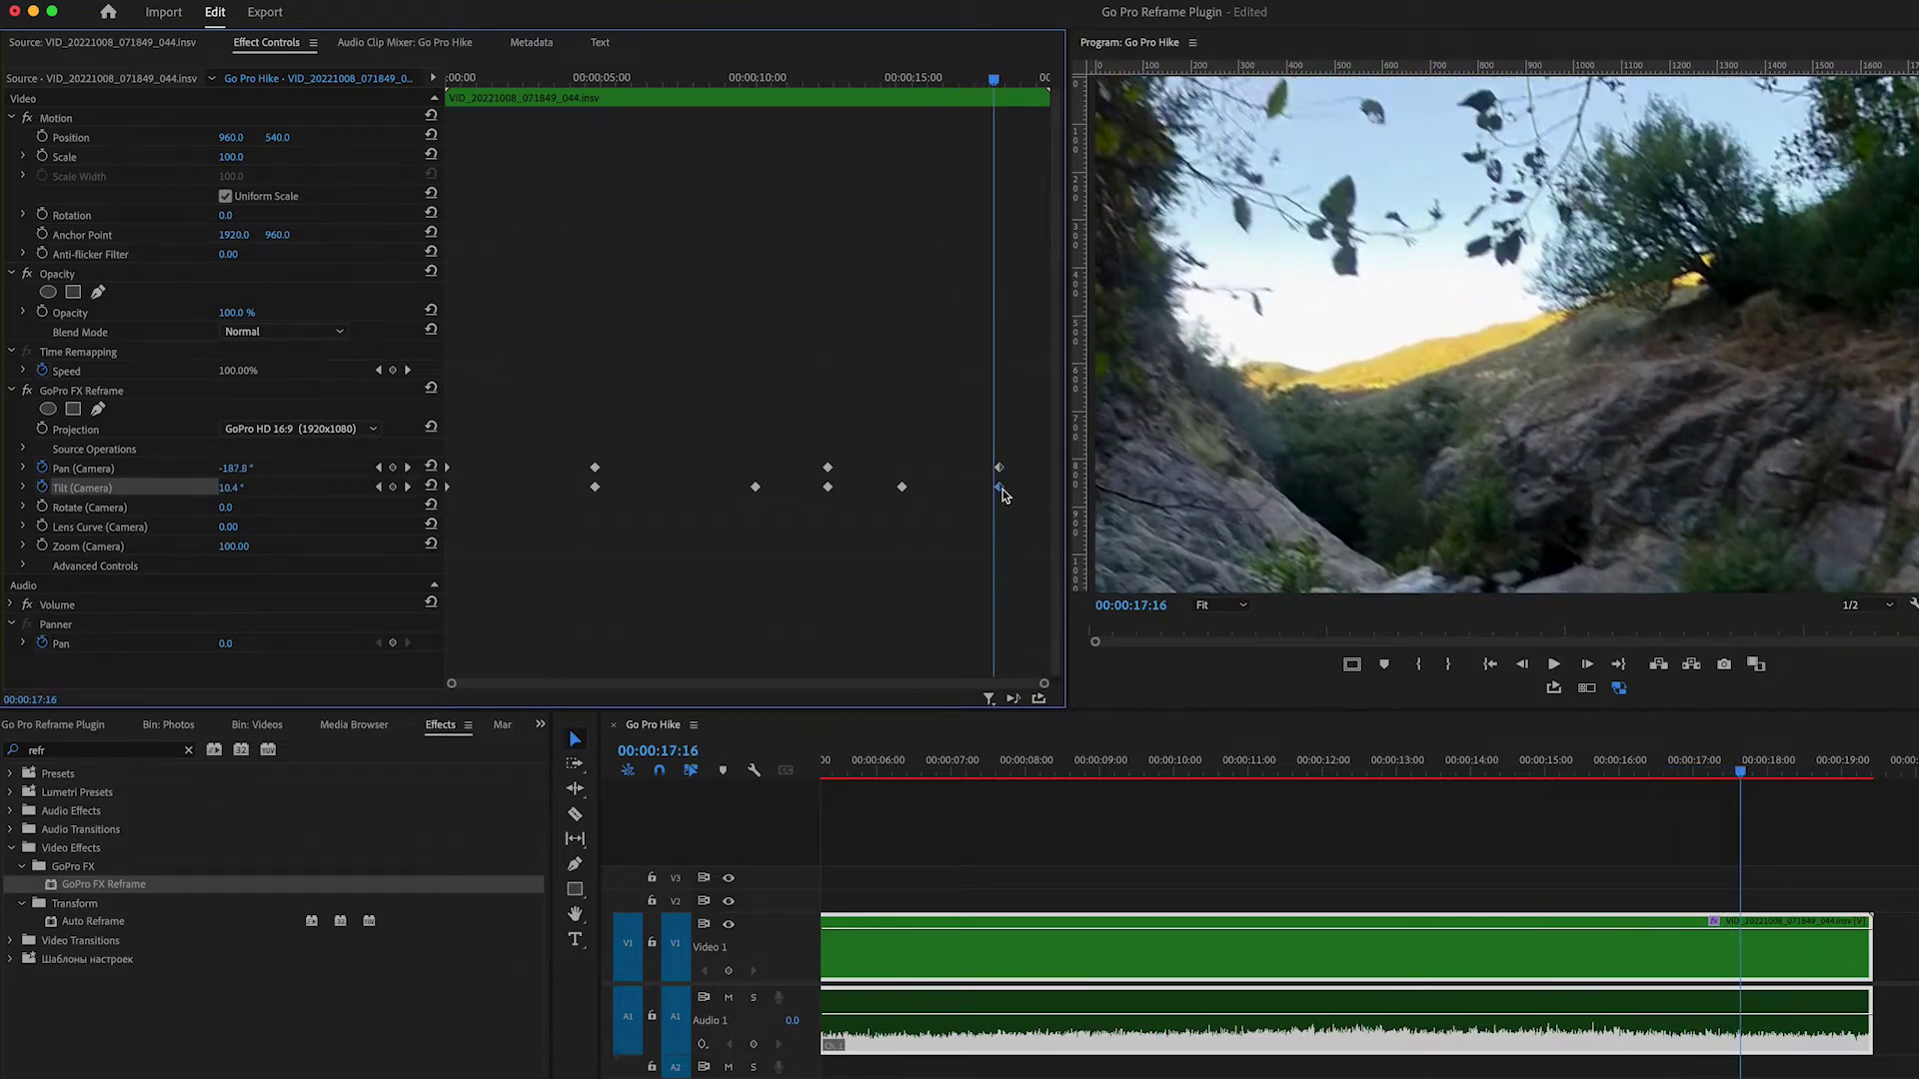
left_click_drag(901, 486, 1001, 493)
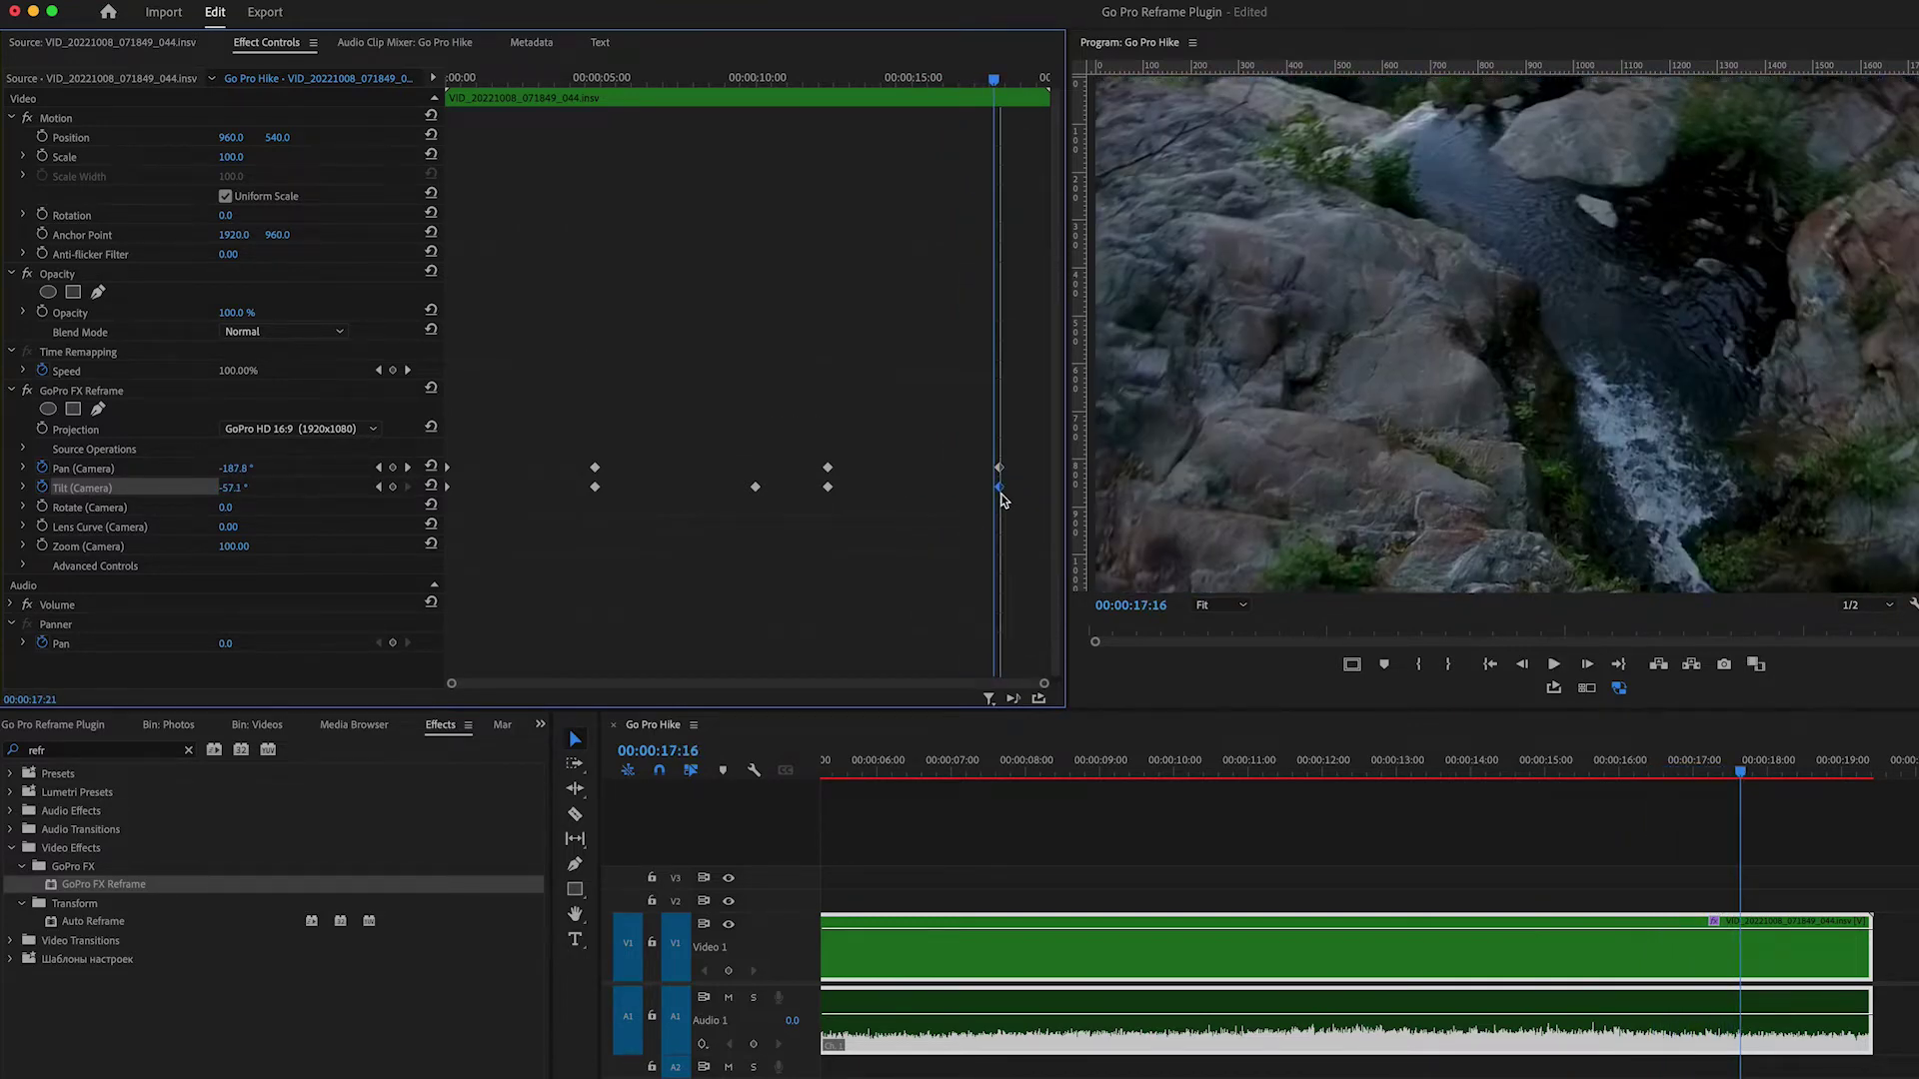
left_click_drag(898, 77, 1023, 108)
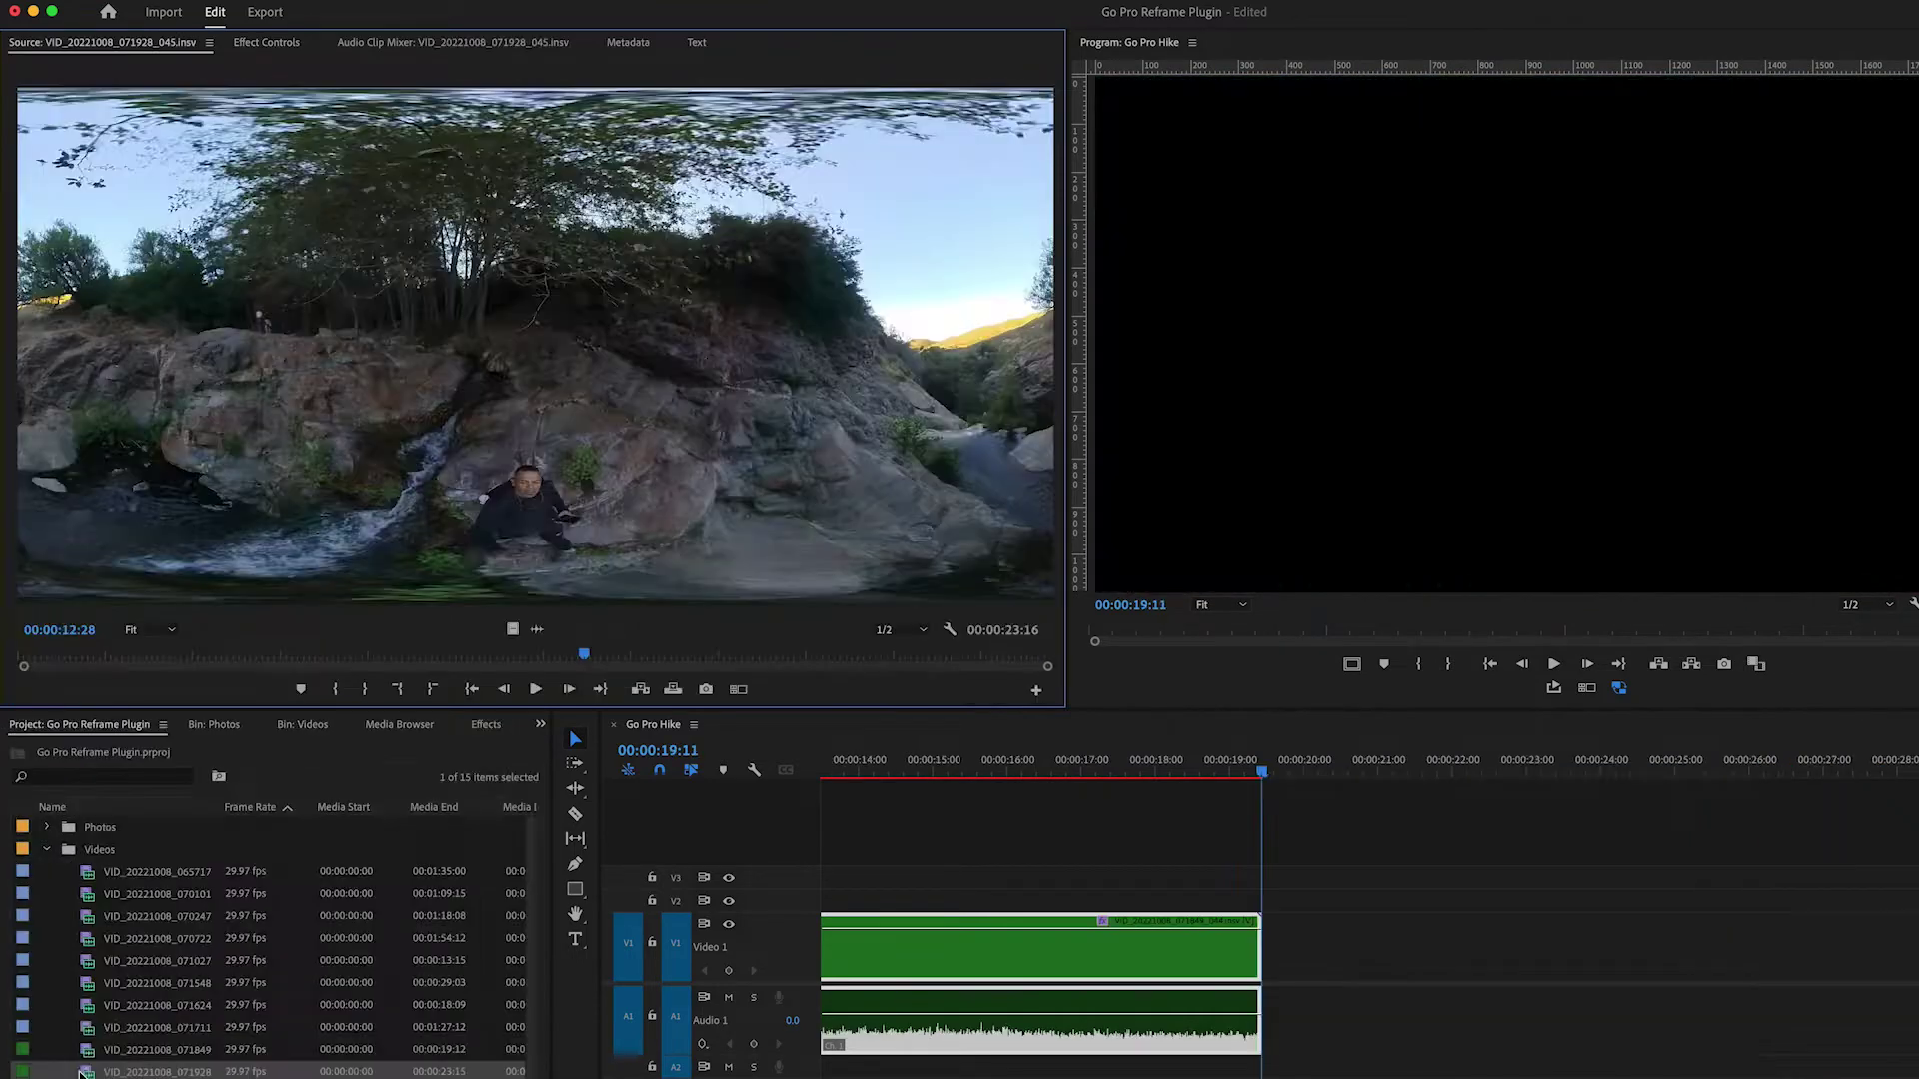
Step: Place VID_20221008_071928_045 on V1 after the first clip and scrub to the waterfall frame at 27:13
left_click_drag(25, 659, 583, 655)
left_click_drag(351, 476, 1299, 959)
key("space")
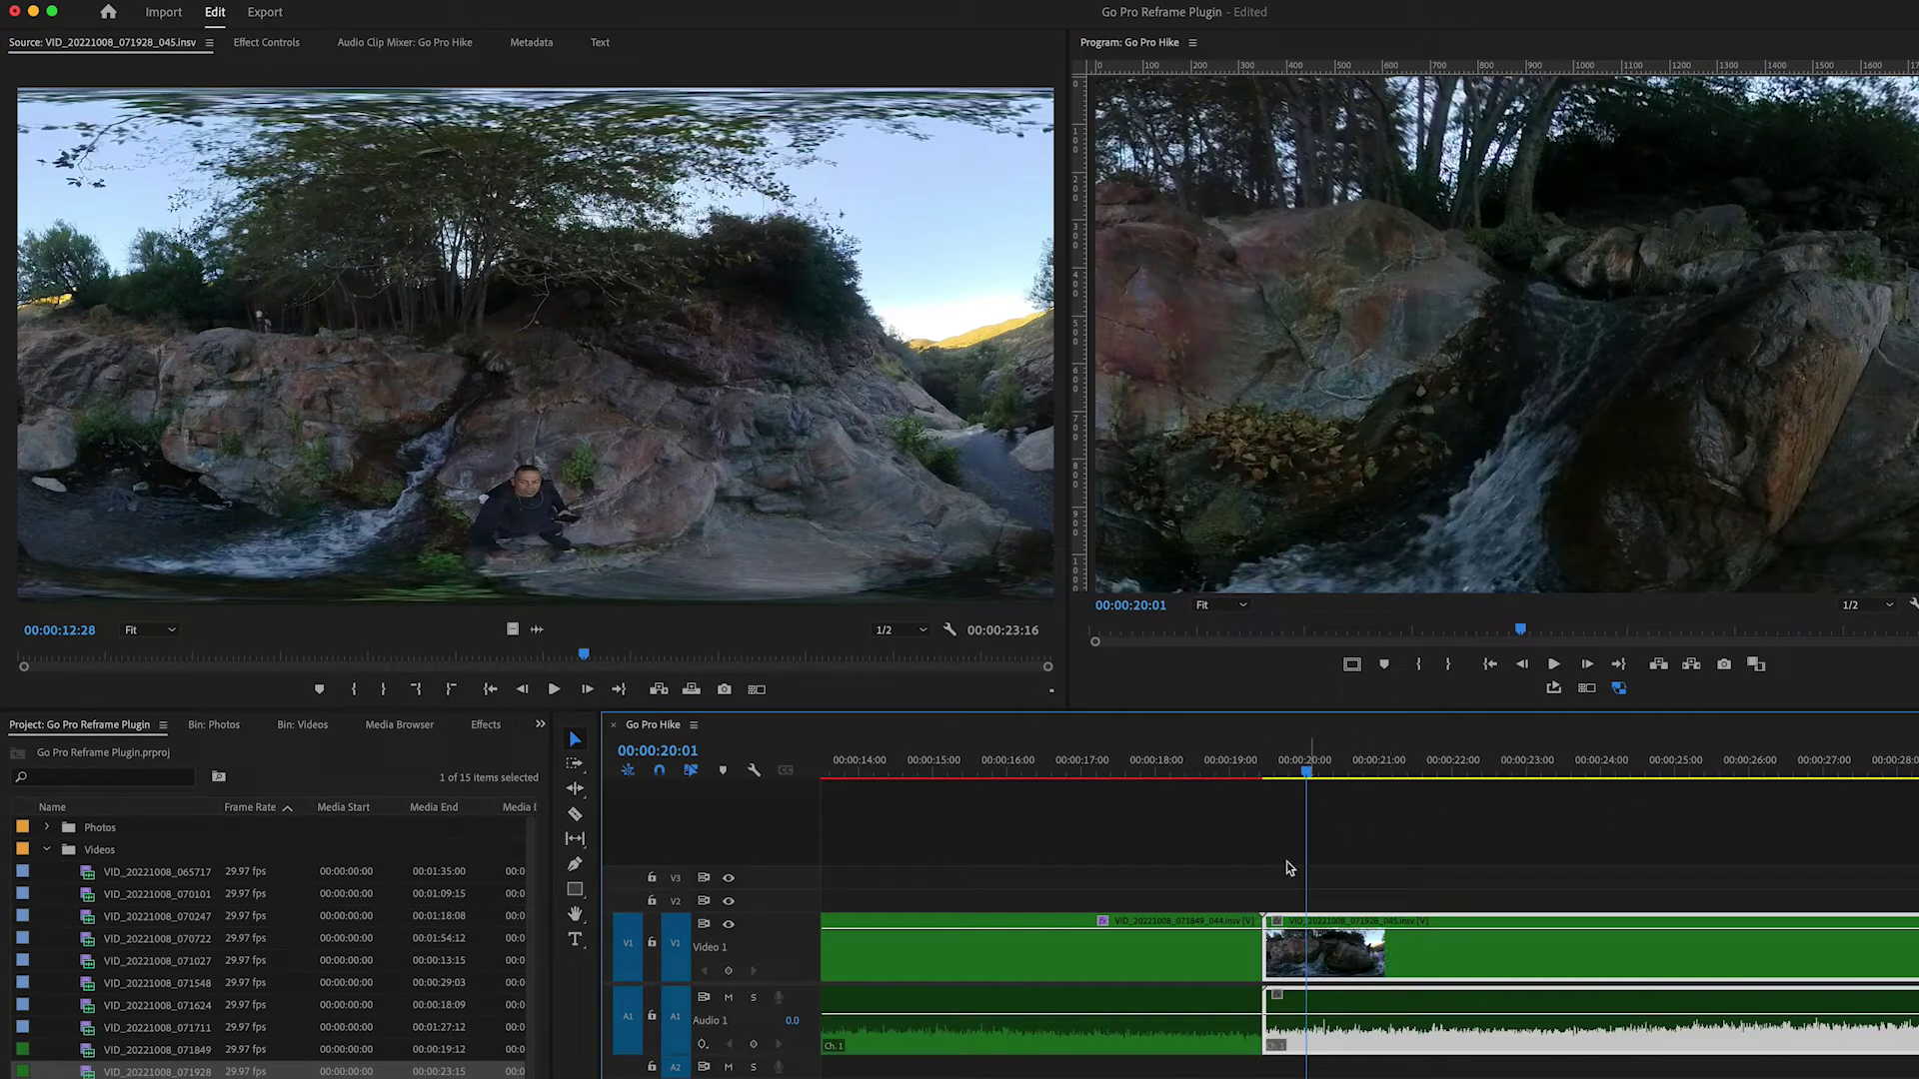
left_click_drag(1332, 762, 1747, 814)
scroll(1754, 824, "down", 3)
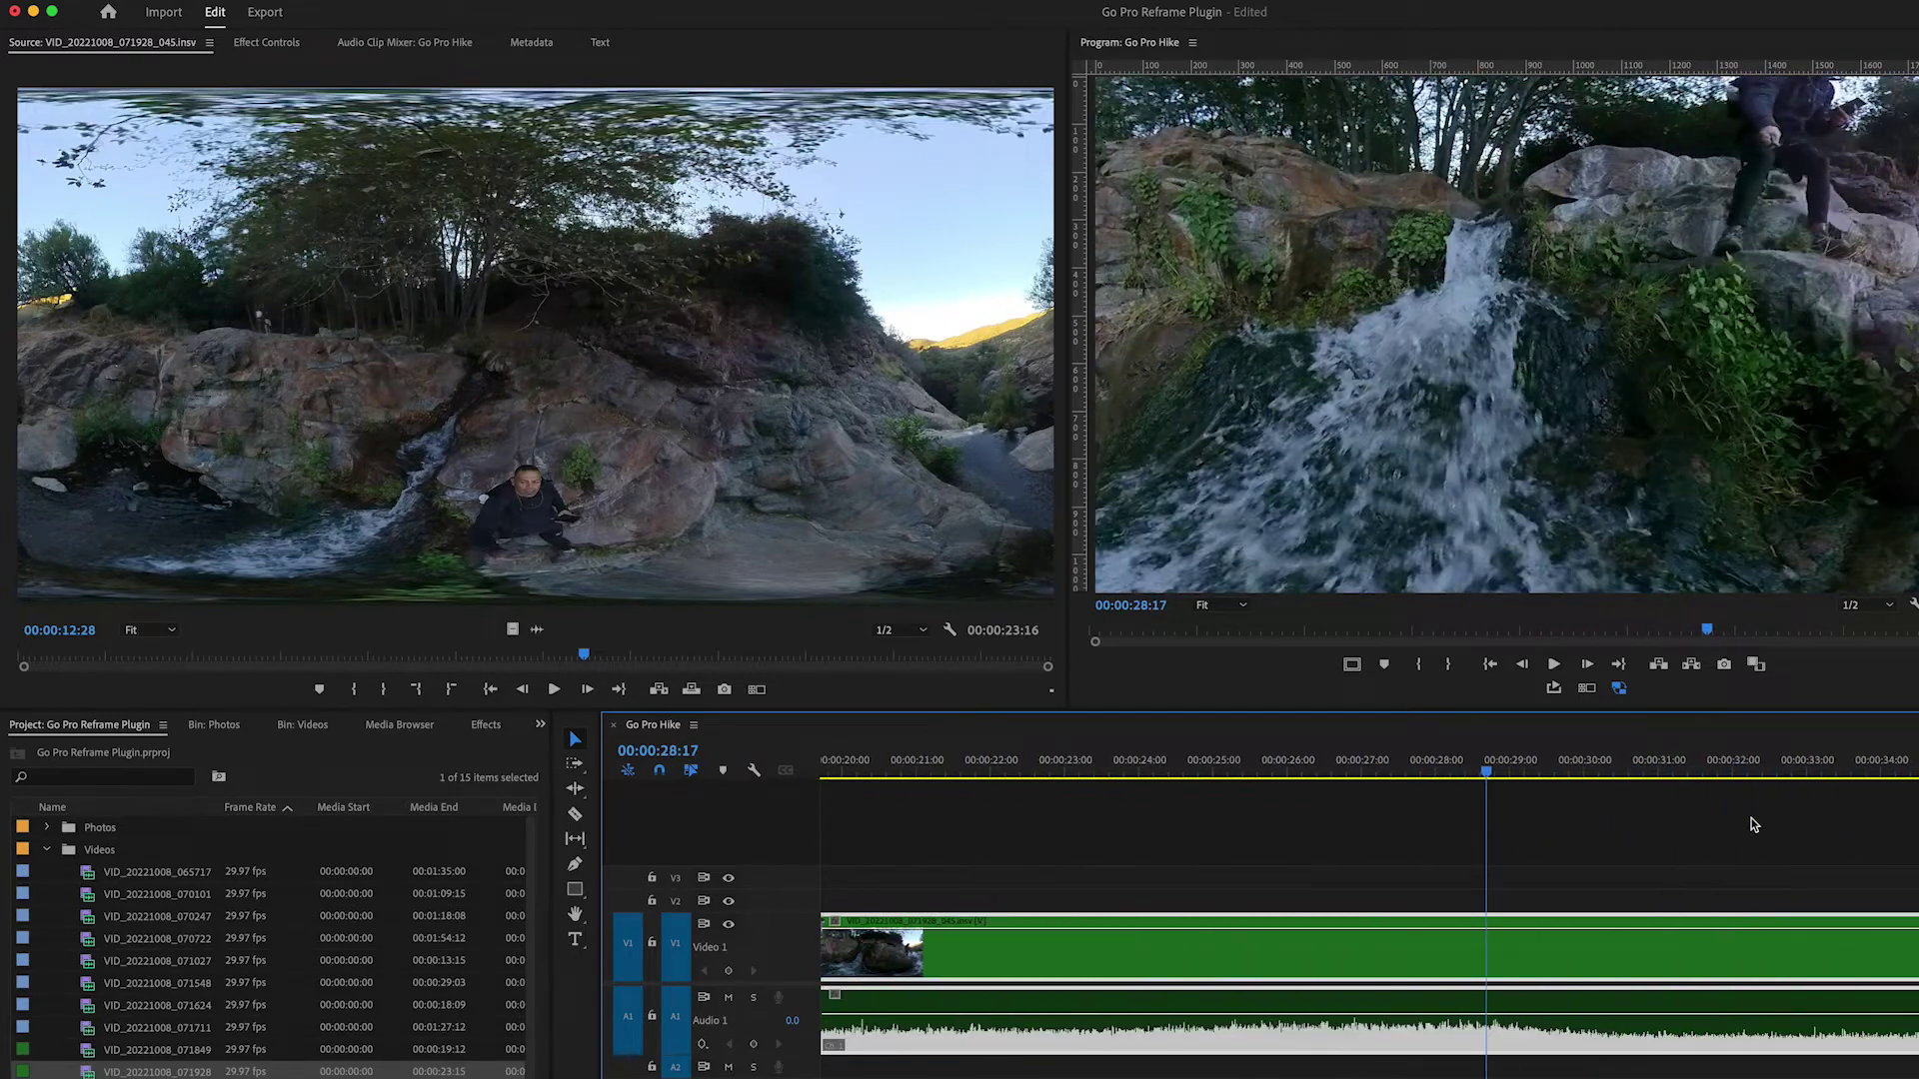
left_click_drag(1528, 756, 1489, 765)
left_click_drag(1459, 759, 1401, 762)
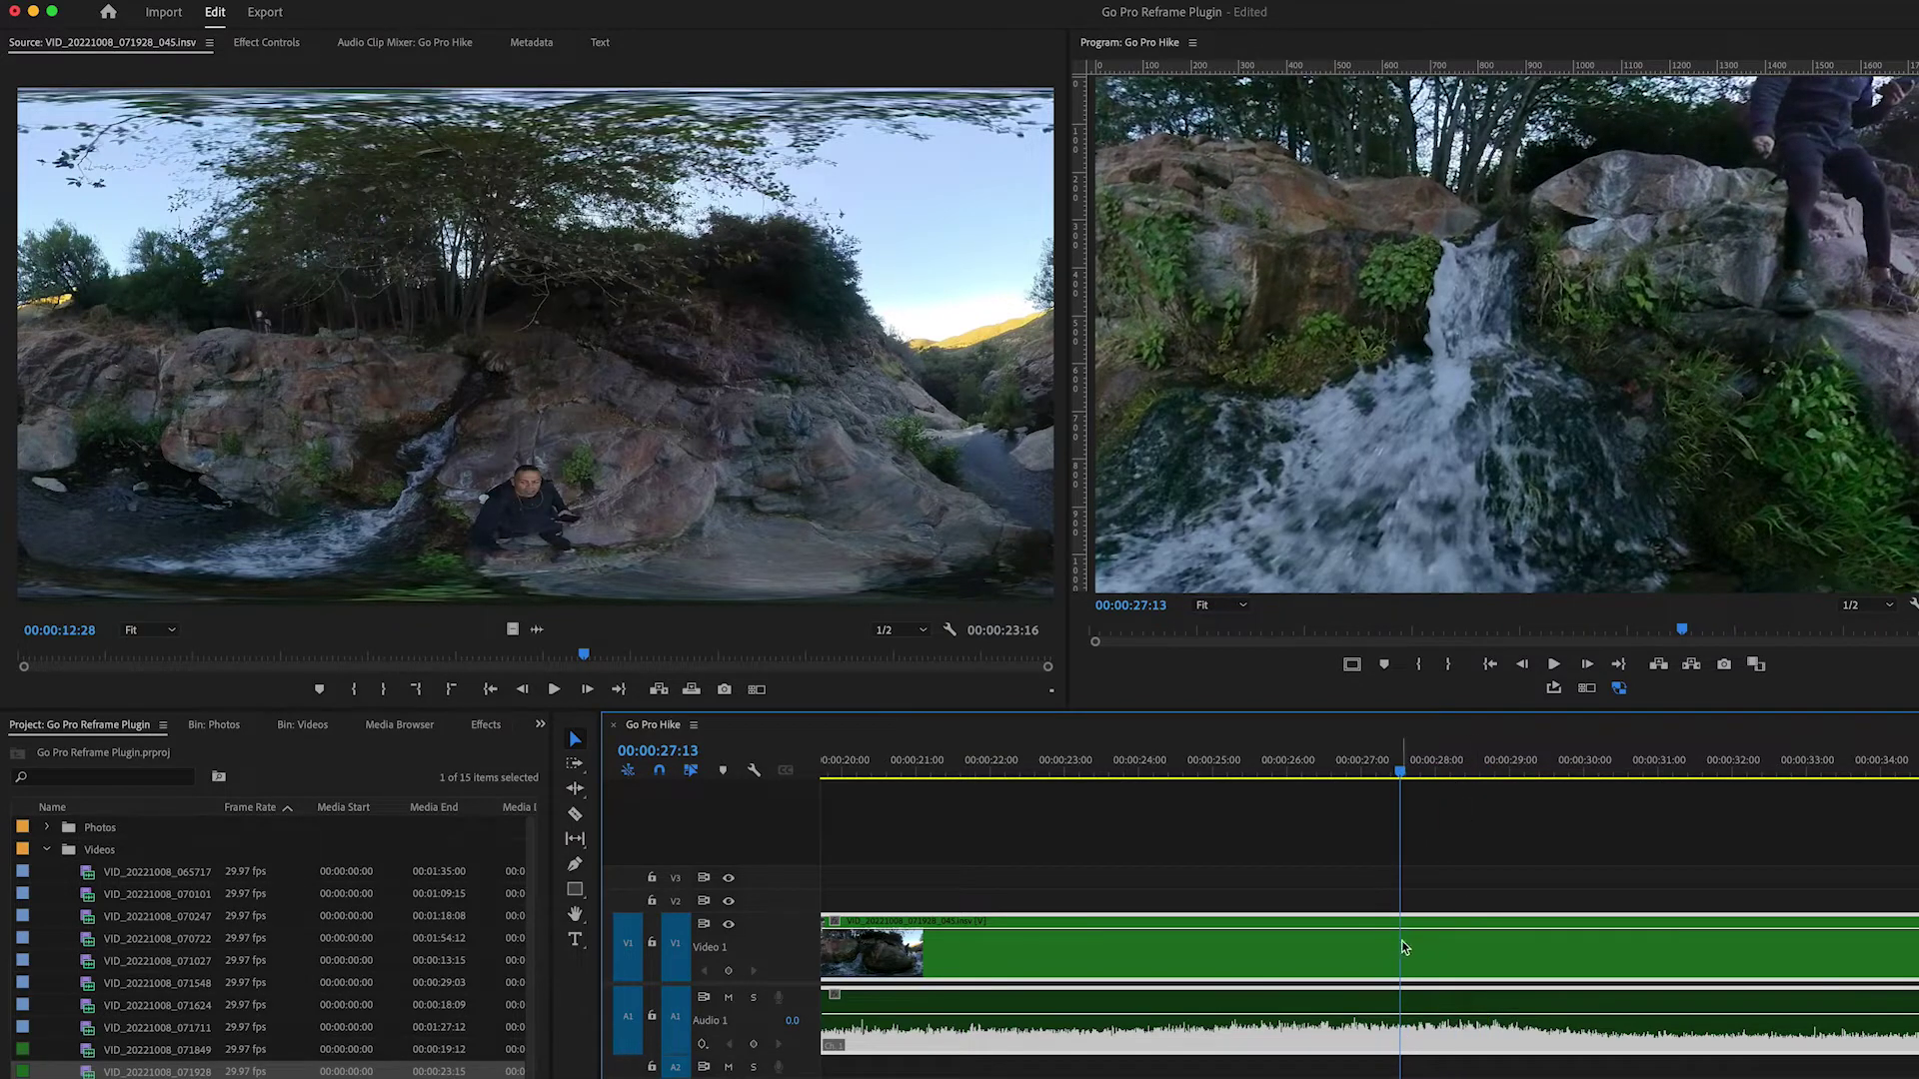
Step: Drop GoPro FX Reframe from the 'refr' search onto the waterfall clip and check its default settings
left_click(245, 41)
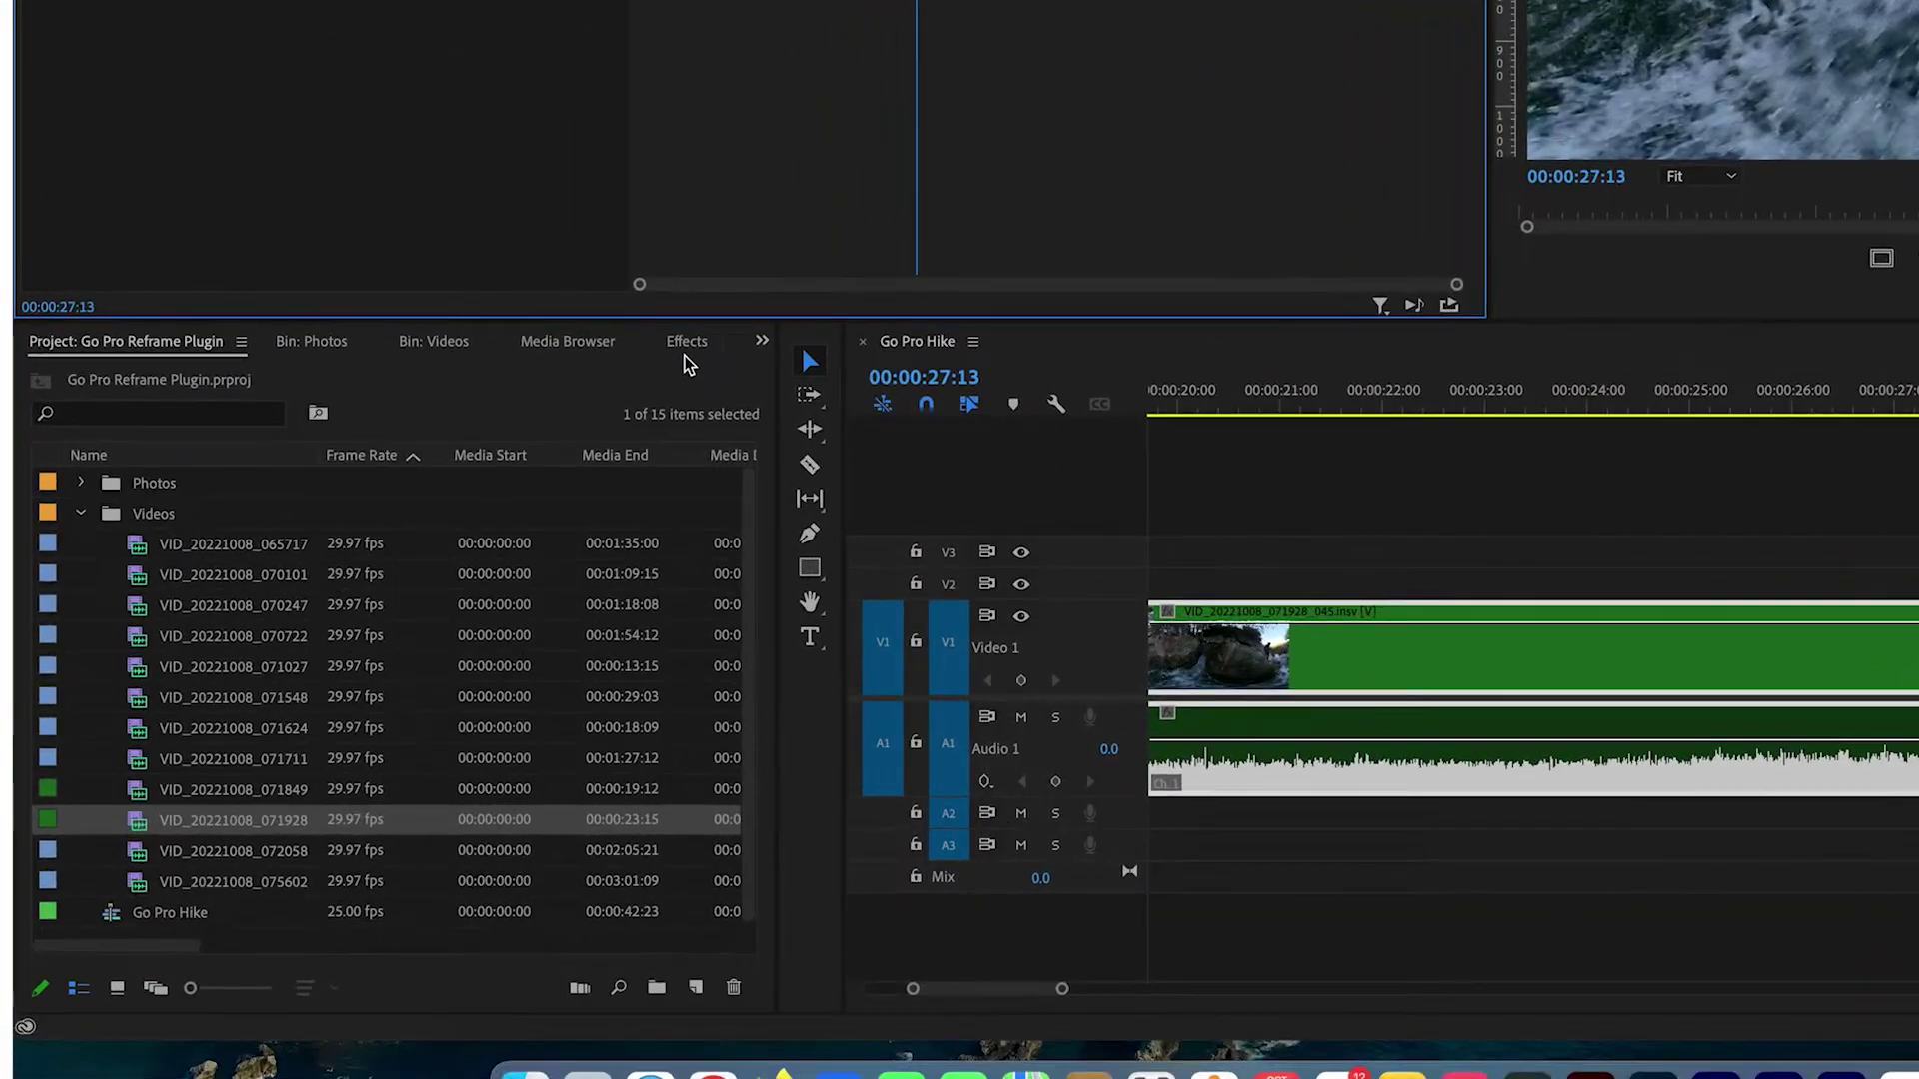
left_click(686, 343)
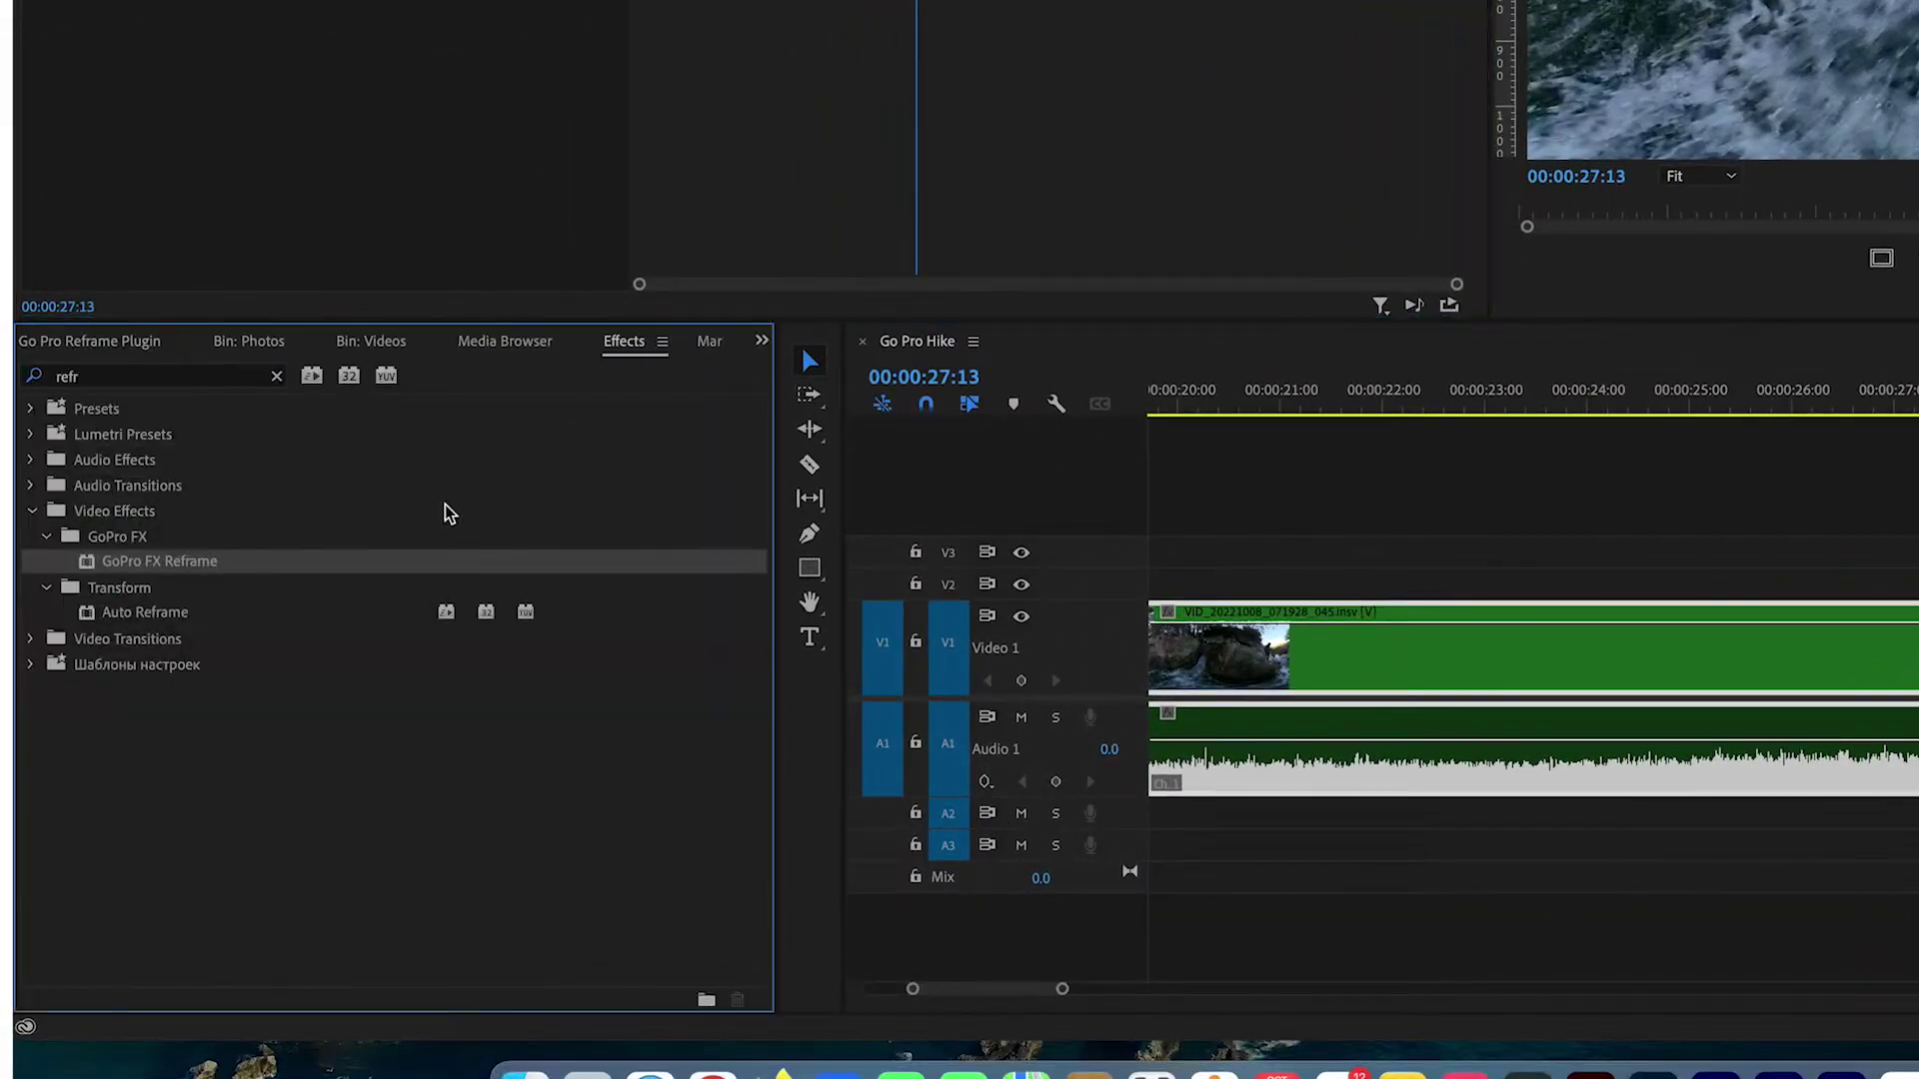
left_click_drag(155, 567, 1481, 668)
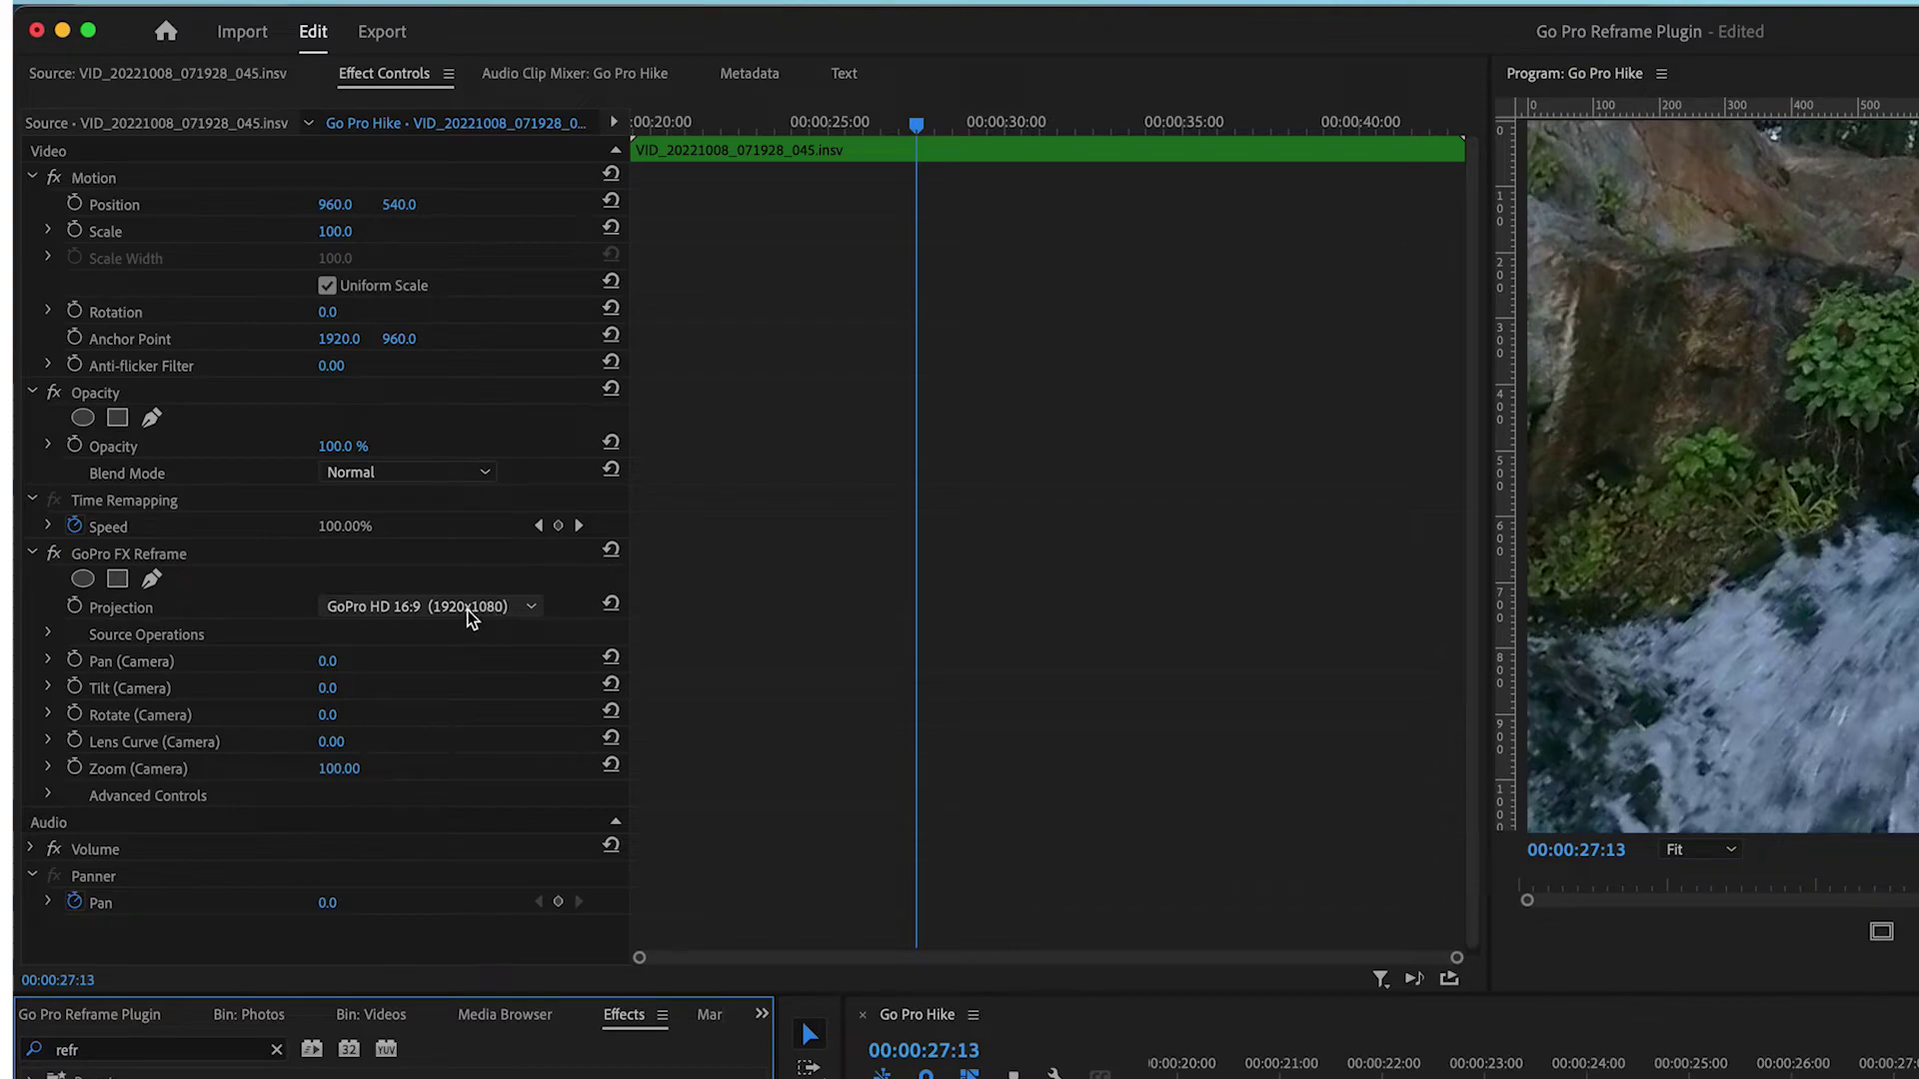
left_click(145, 555)
left_click(1891, 1066)
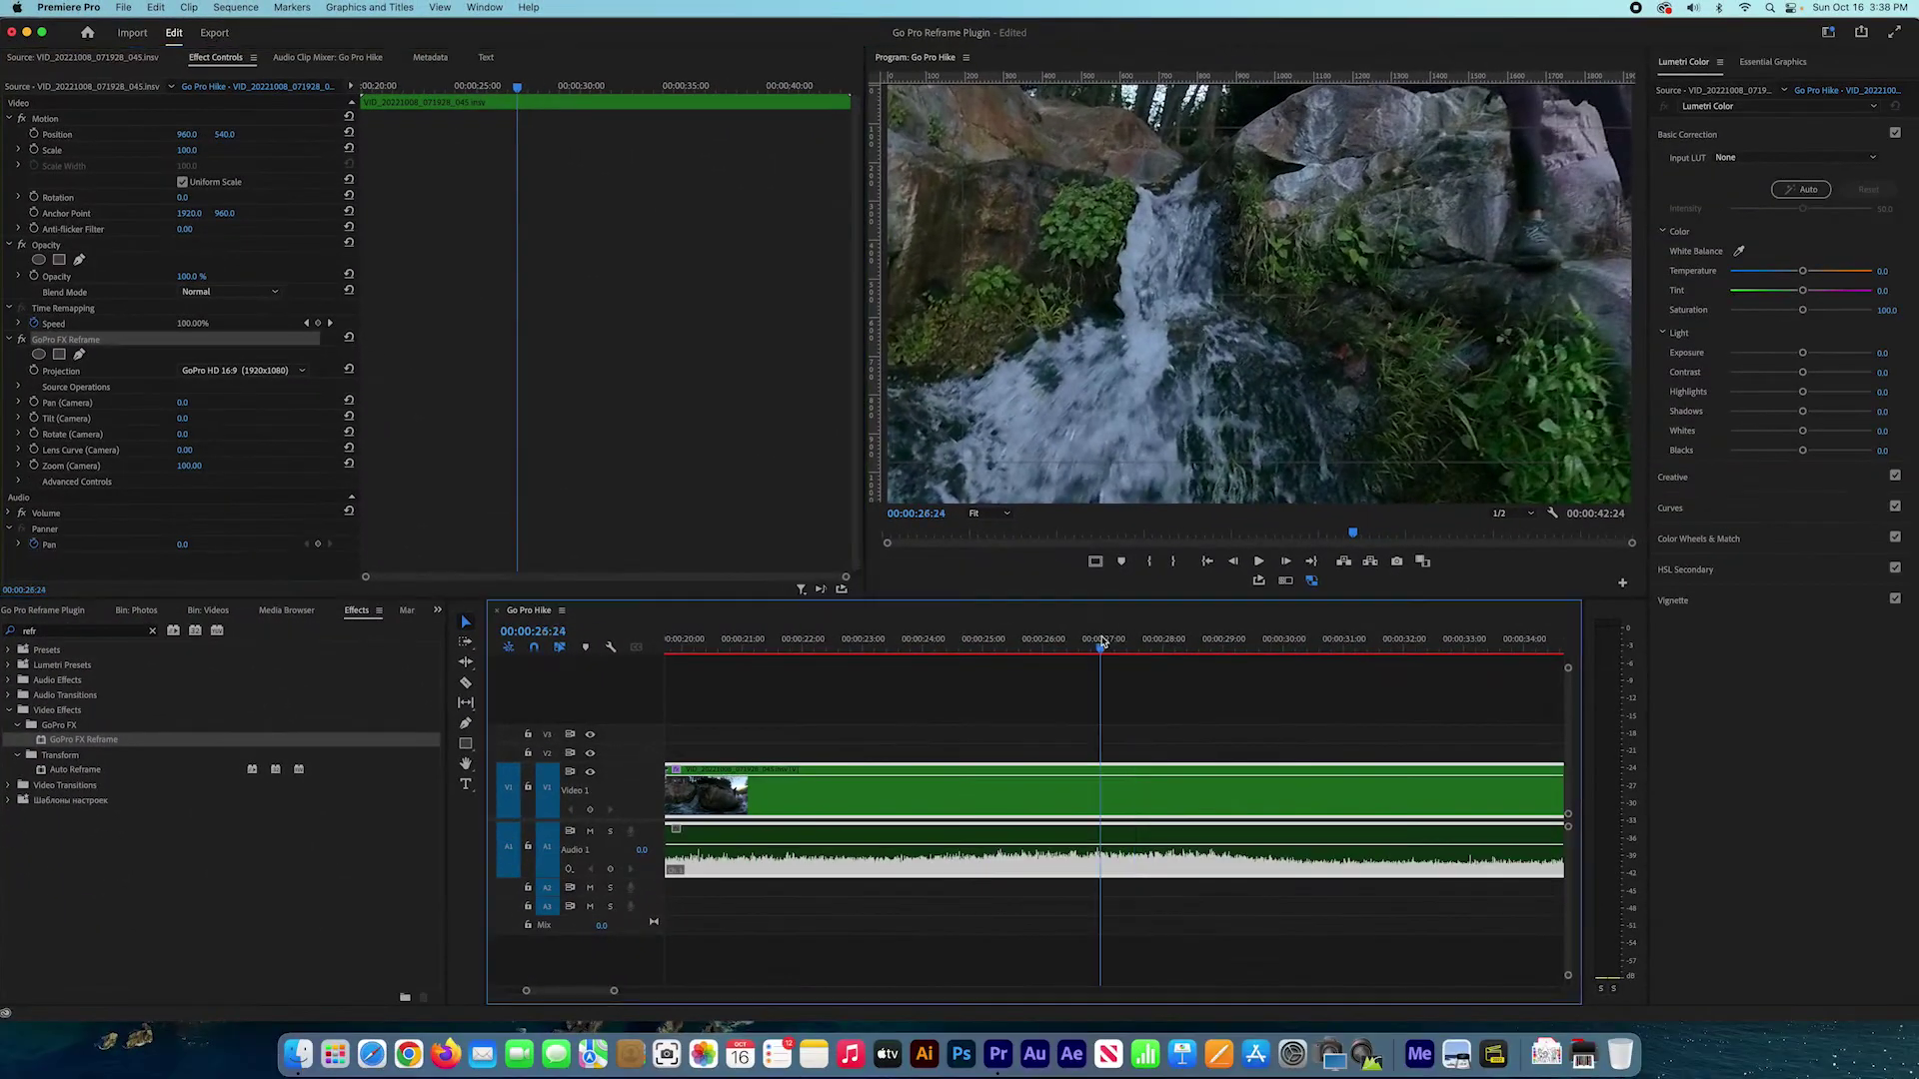
left_click_drag(1102, 640, 947, 642)
Step: Enable Pan and Tilt (Camera) keyframes at the clip start, set the opening angle, and play to 23:09
key("Up")
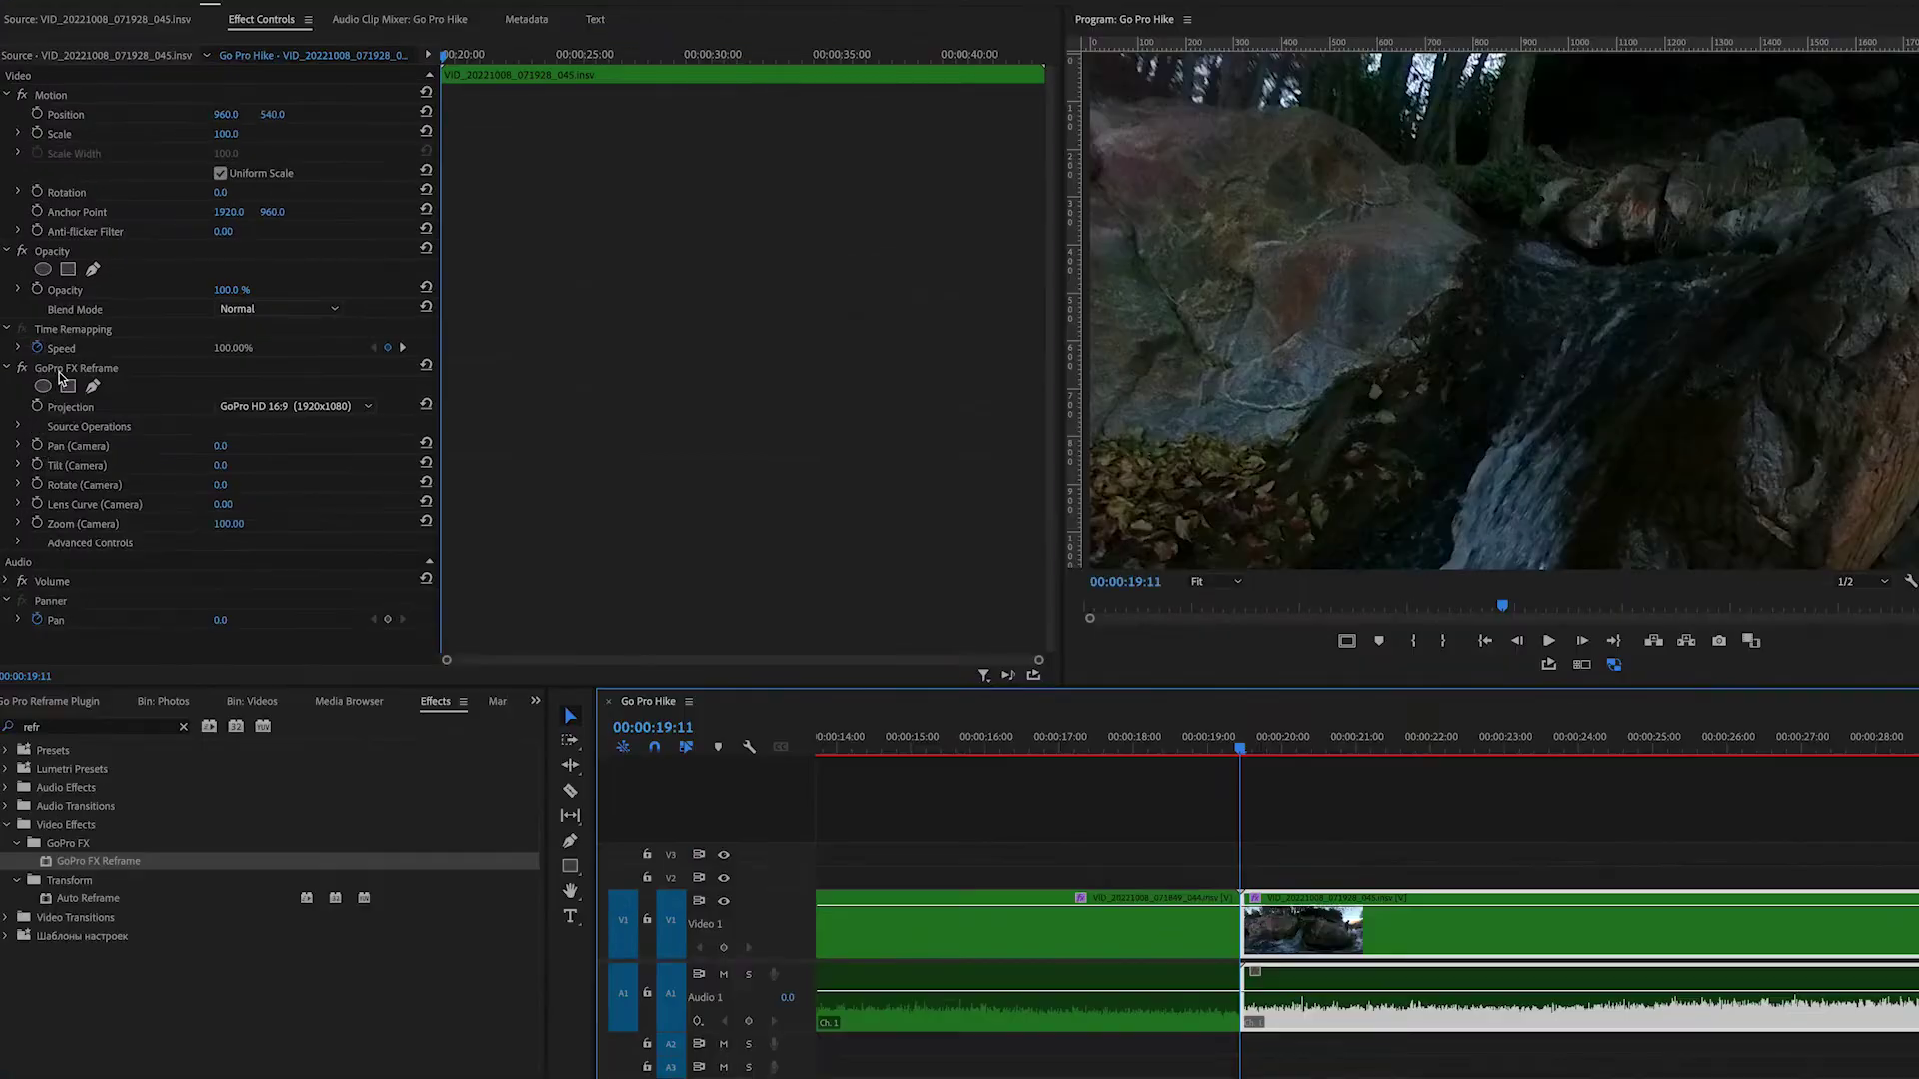
left_click(34, 402)
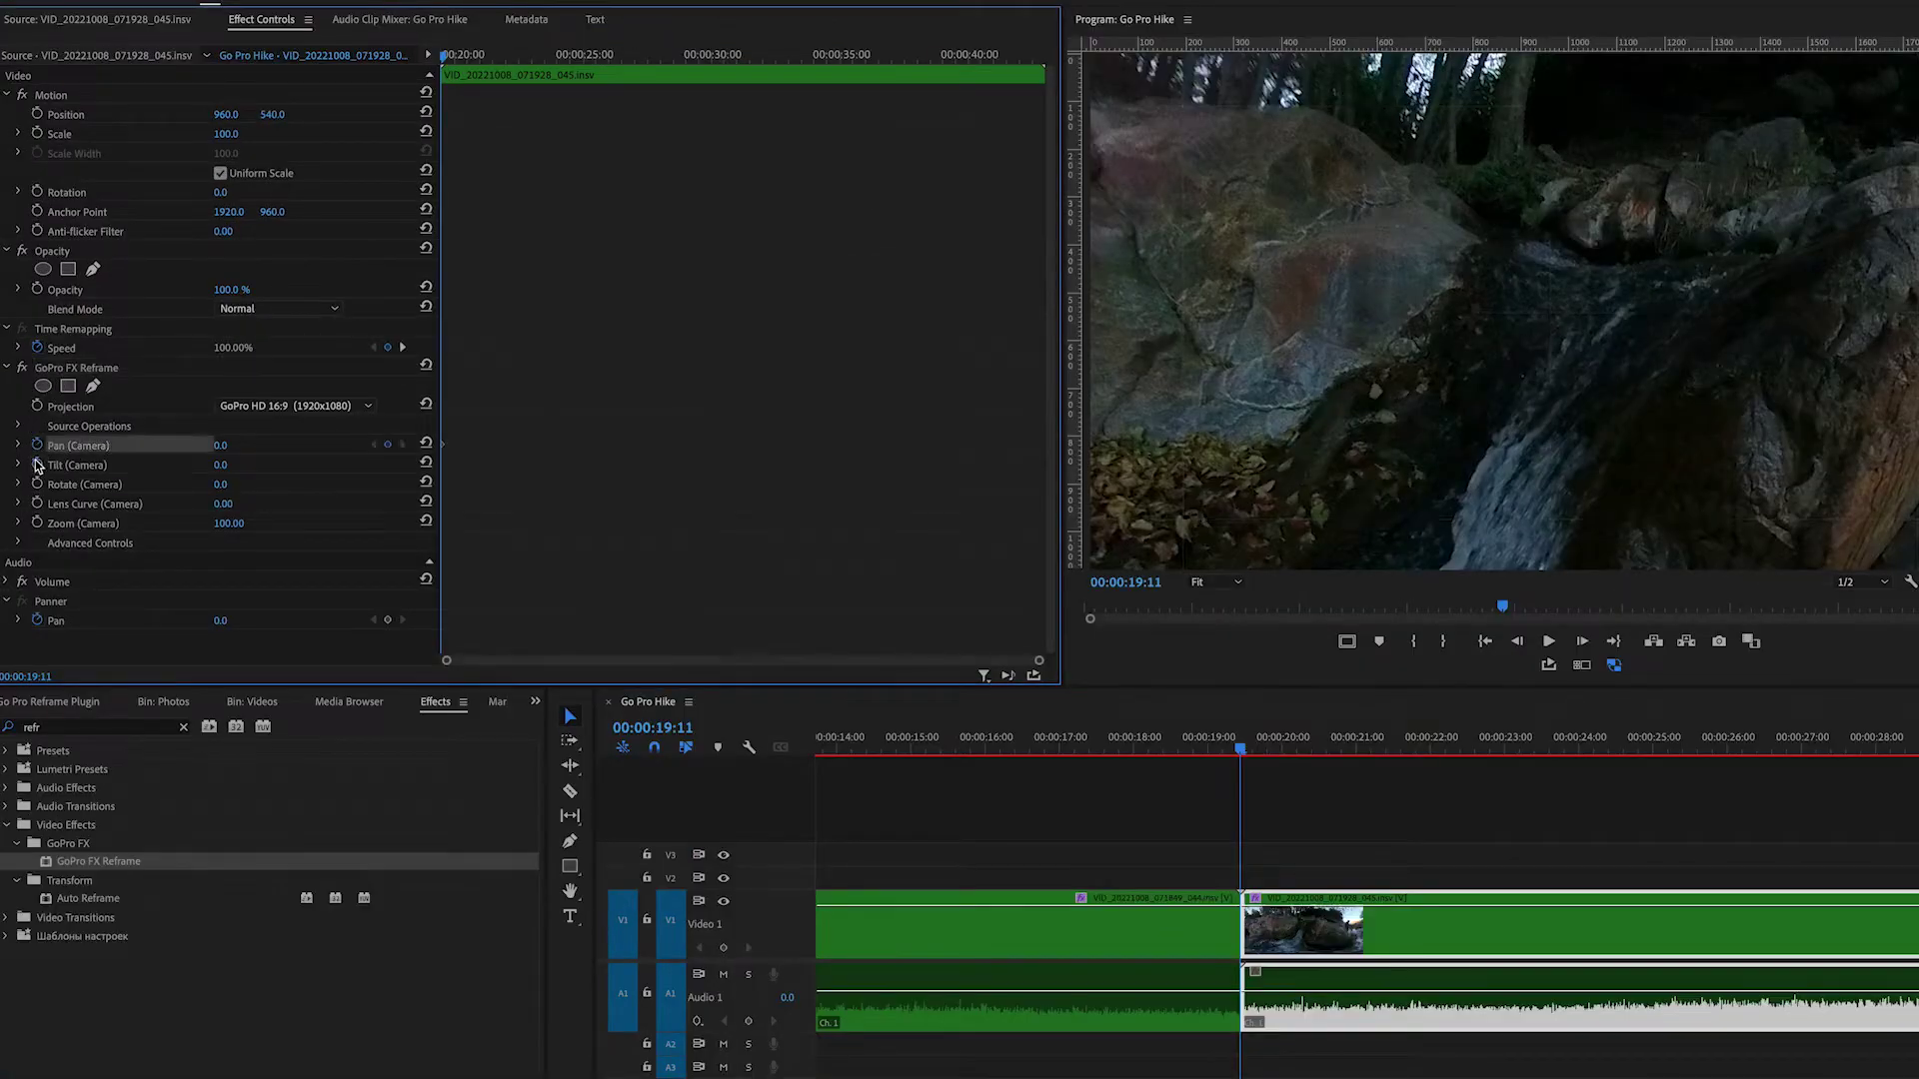
left_click(37, 465)
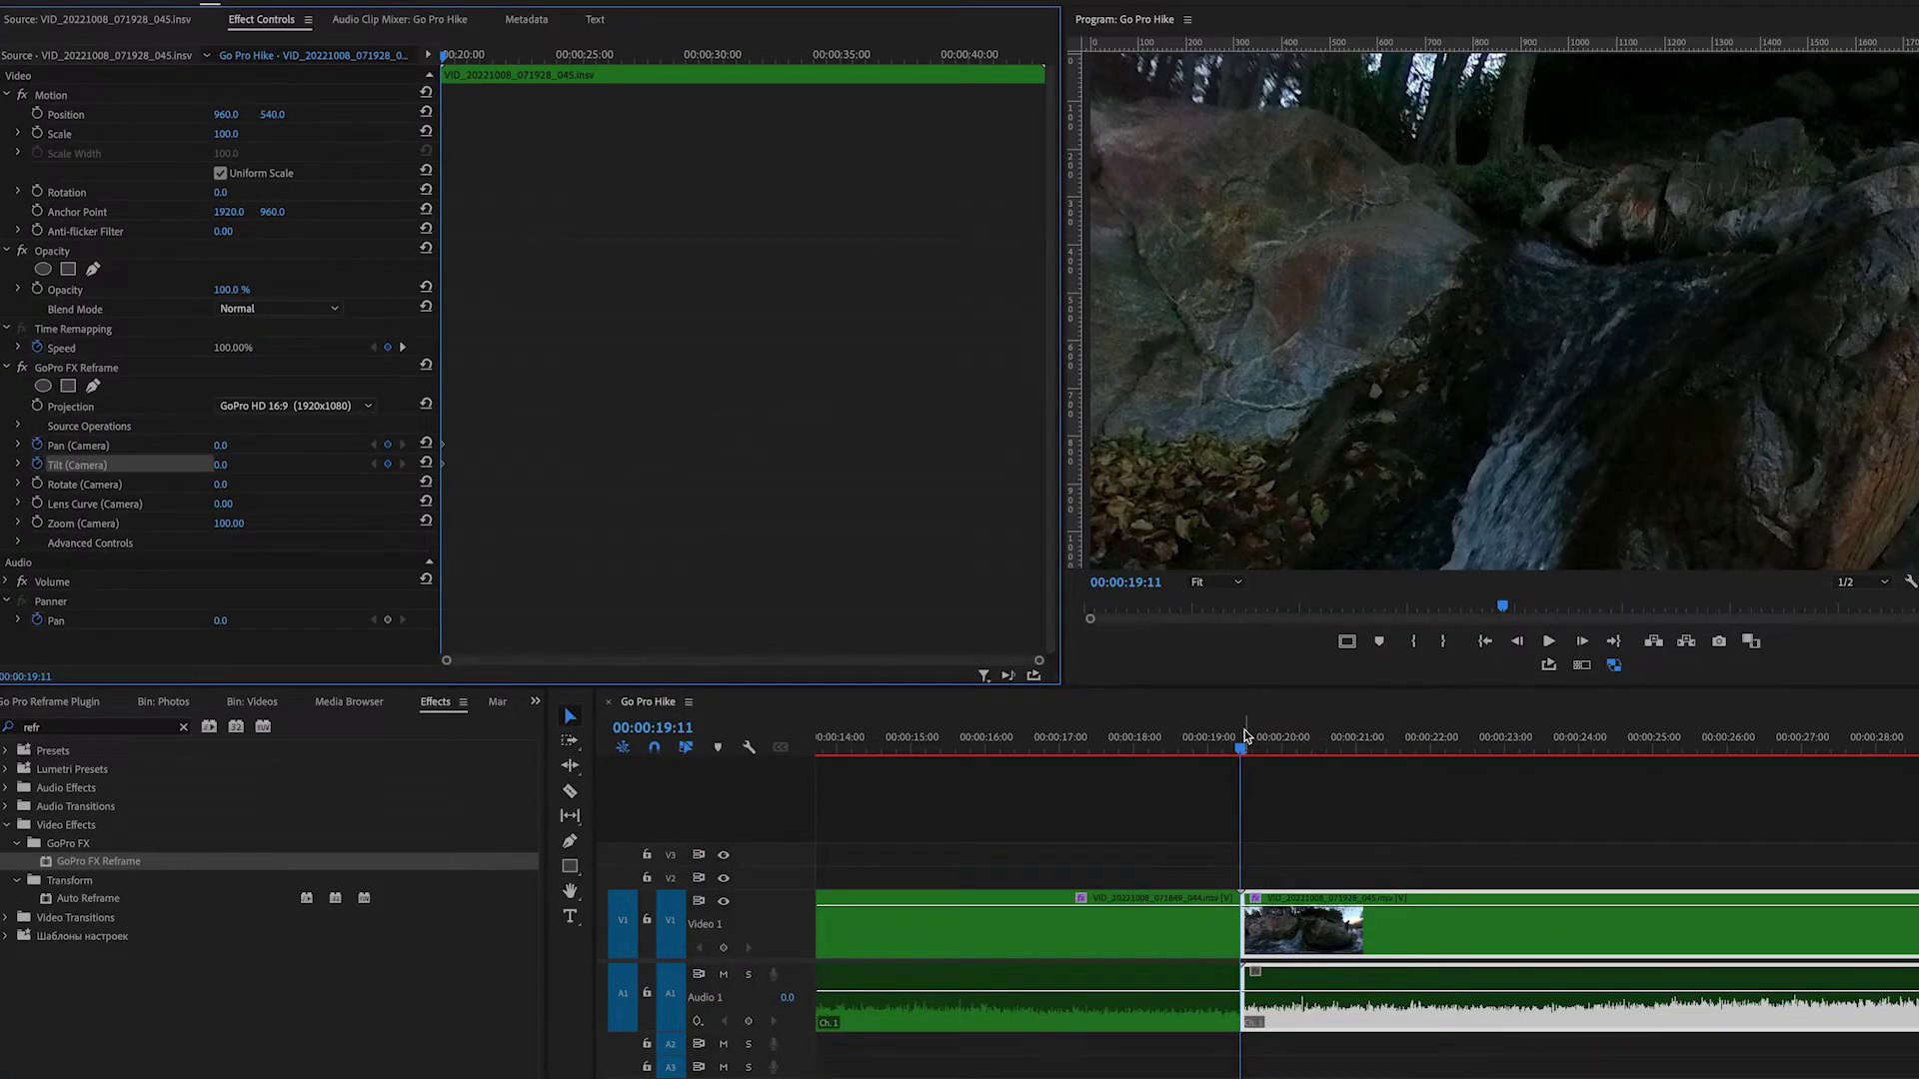
mouse_move(221, 444)
left_mouse_down()
mouse_move(100, 445)
mouse_move(218, 445)
left_mouse_up()
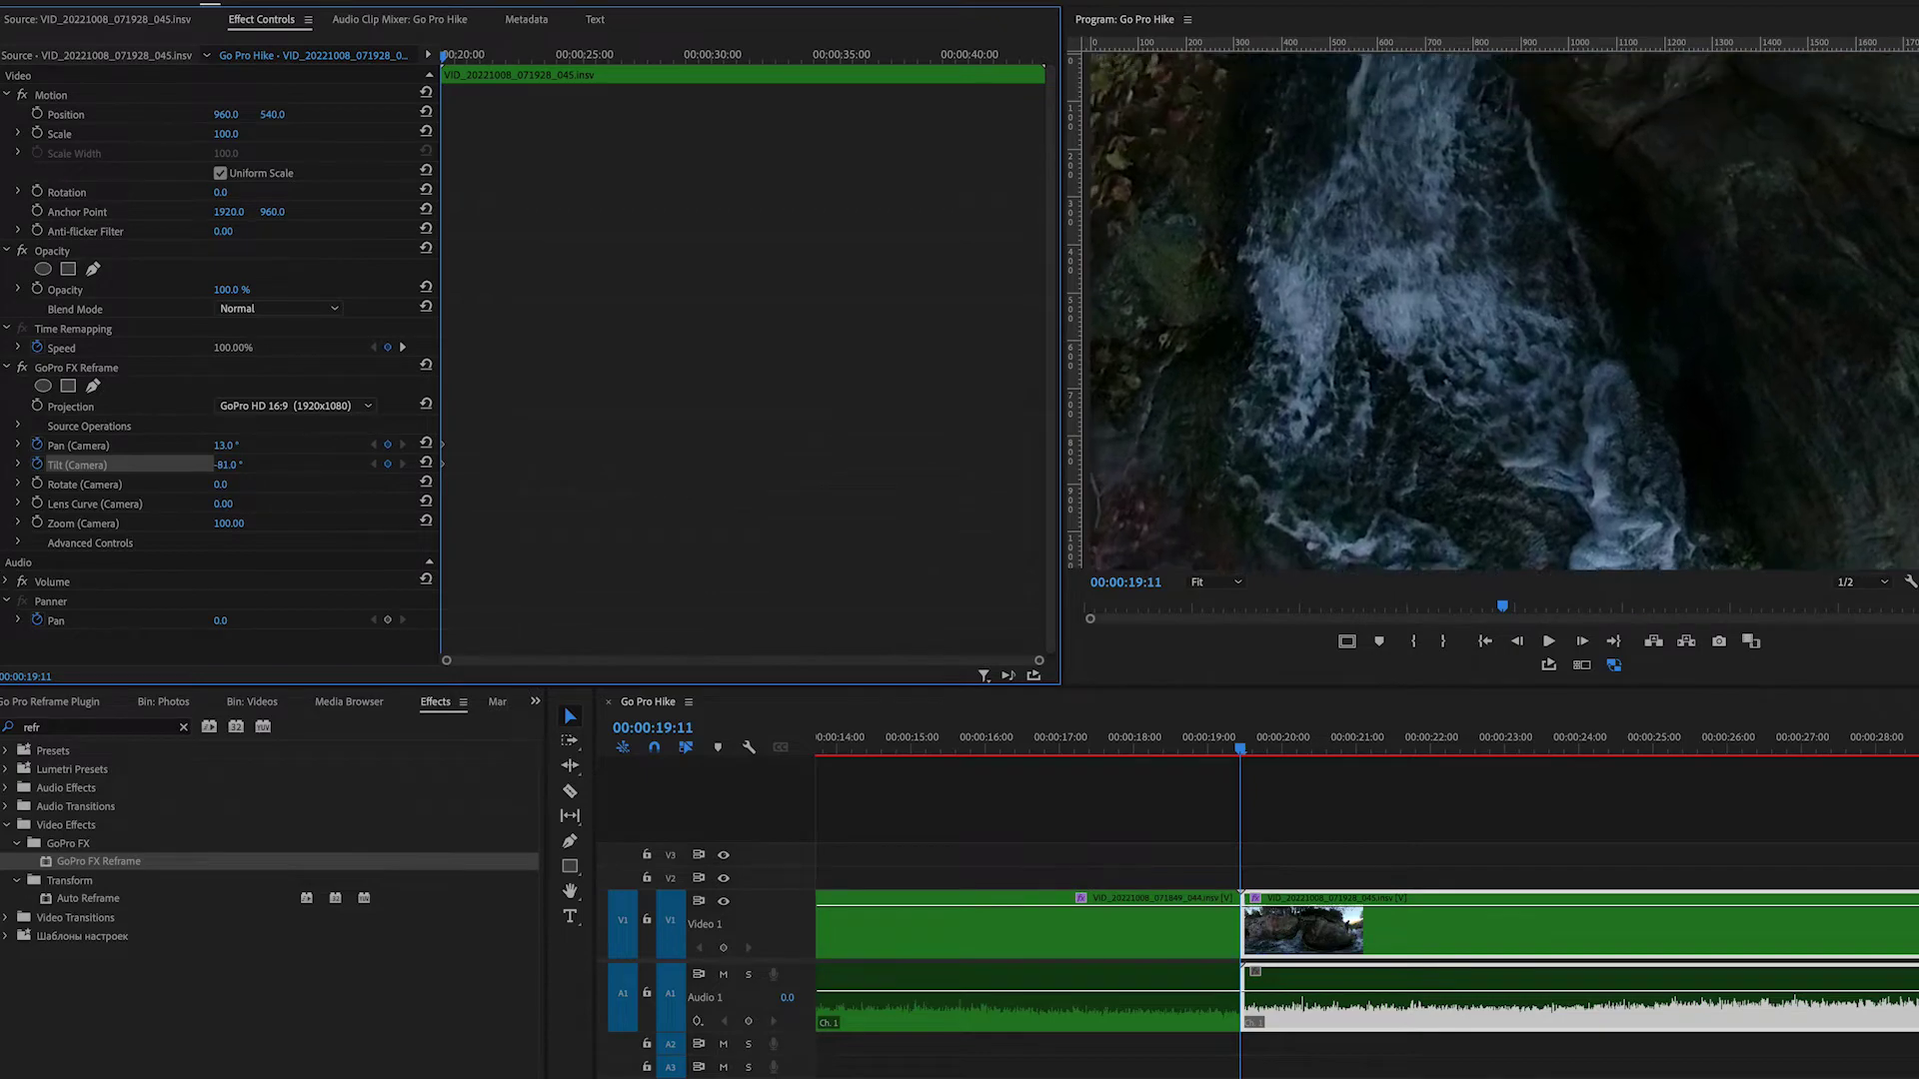
key("space")
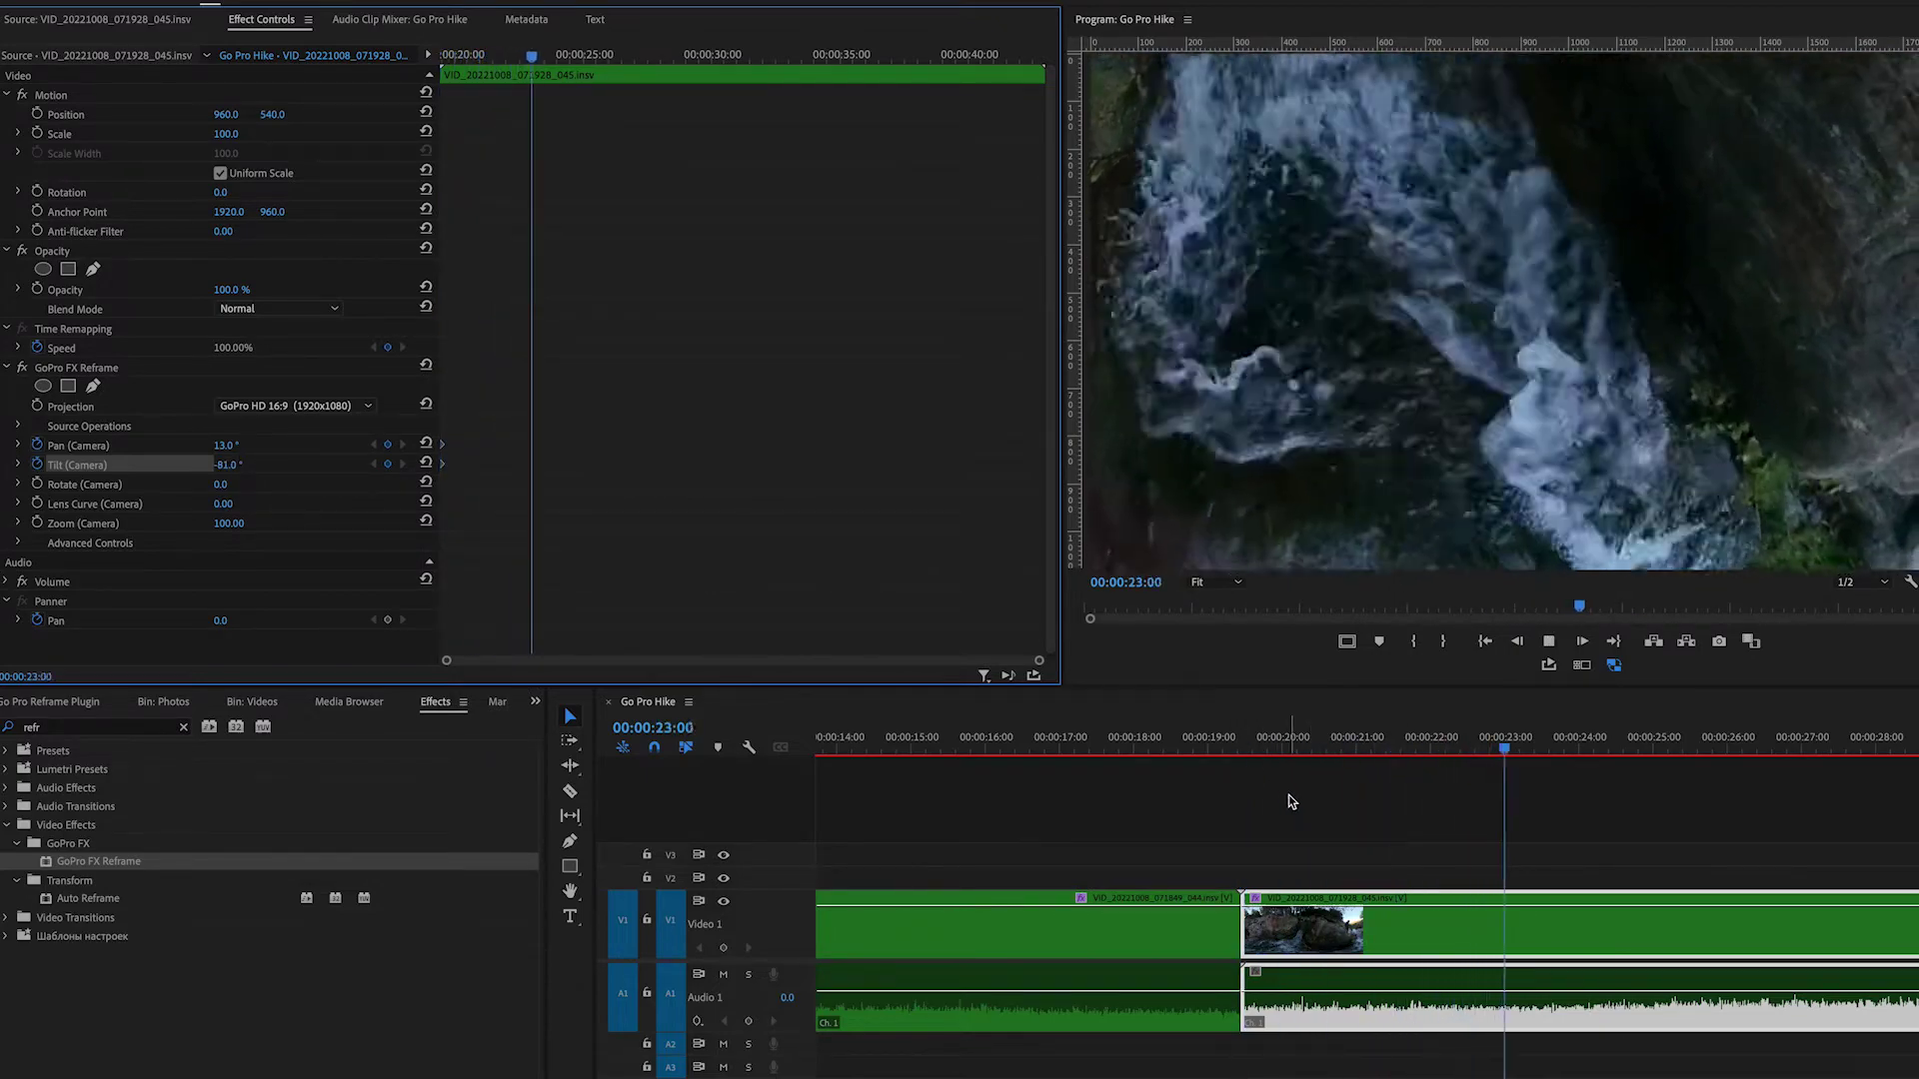
key("space")
Step: Tilt the camera down to -108° at 23:09 and reframe the view over the waterfall at 25:01
mouse_move(228, 464)
left_mouse_down()
mouse_move(204, 464)
mouse_move(258, 441)
mouse_move(196, 445)
left_mouse_up()
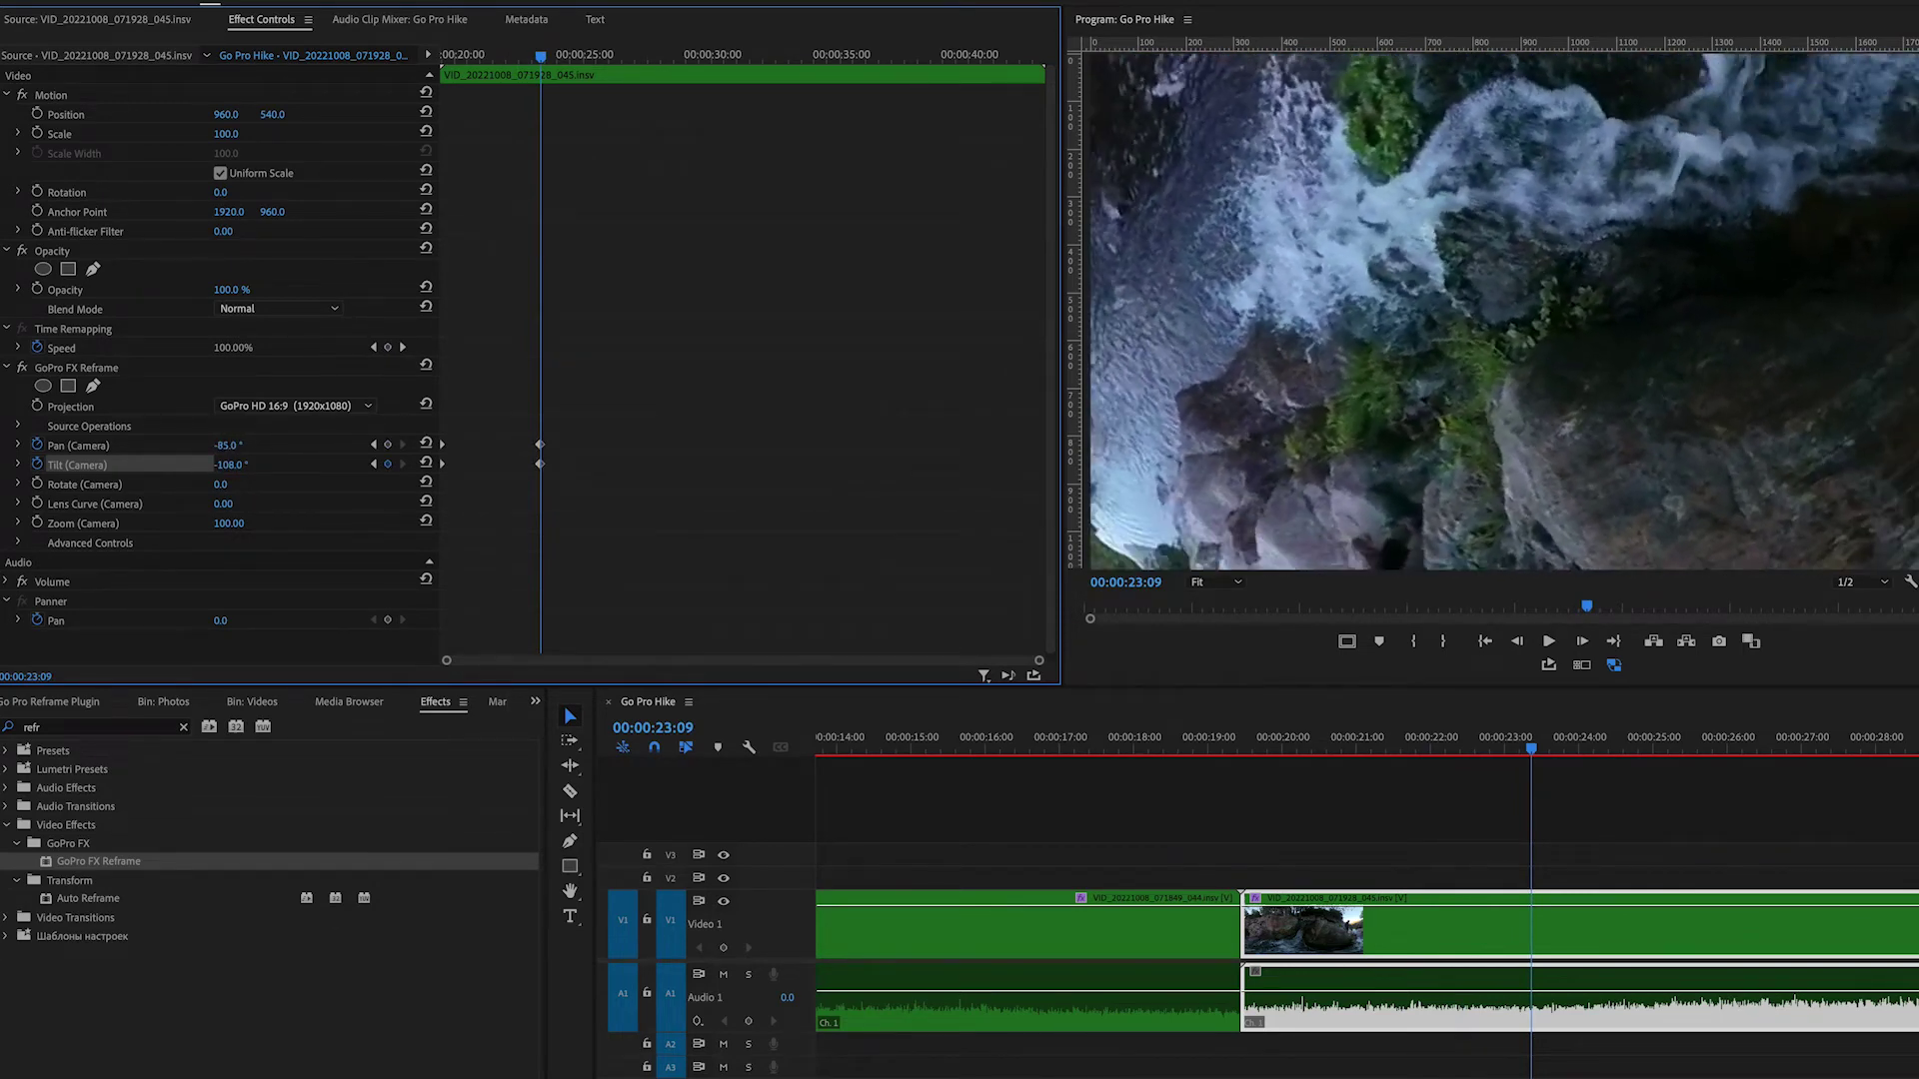
left_click_drag(1495, 745, 1407, 745)
key("space")
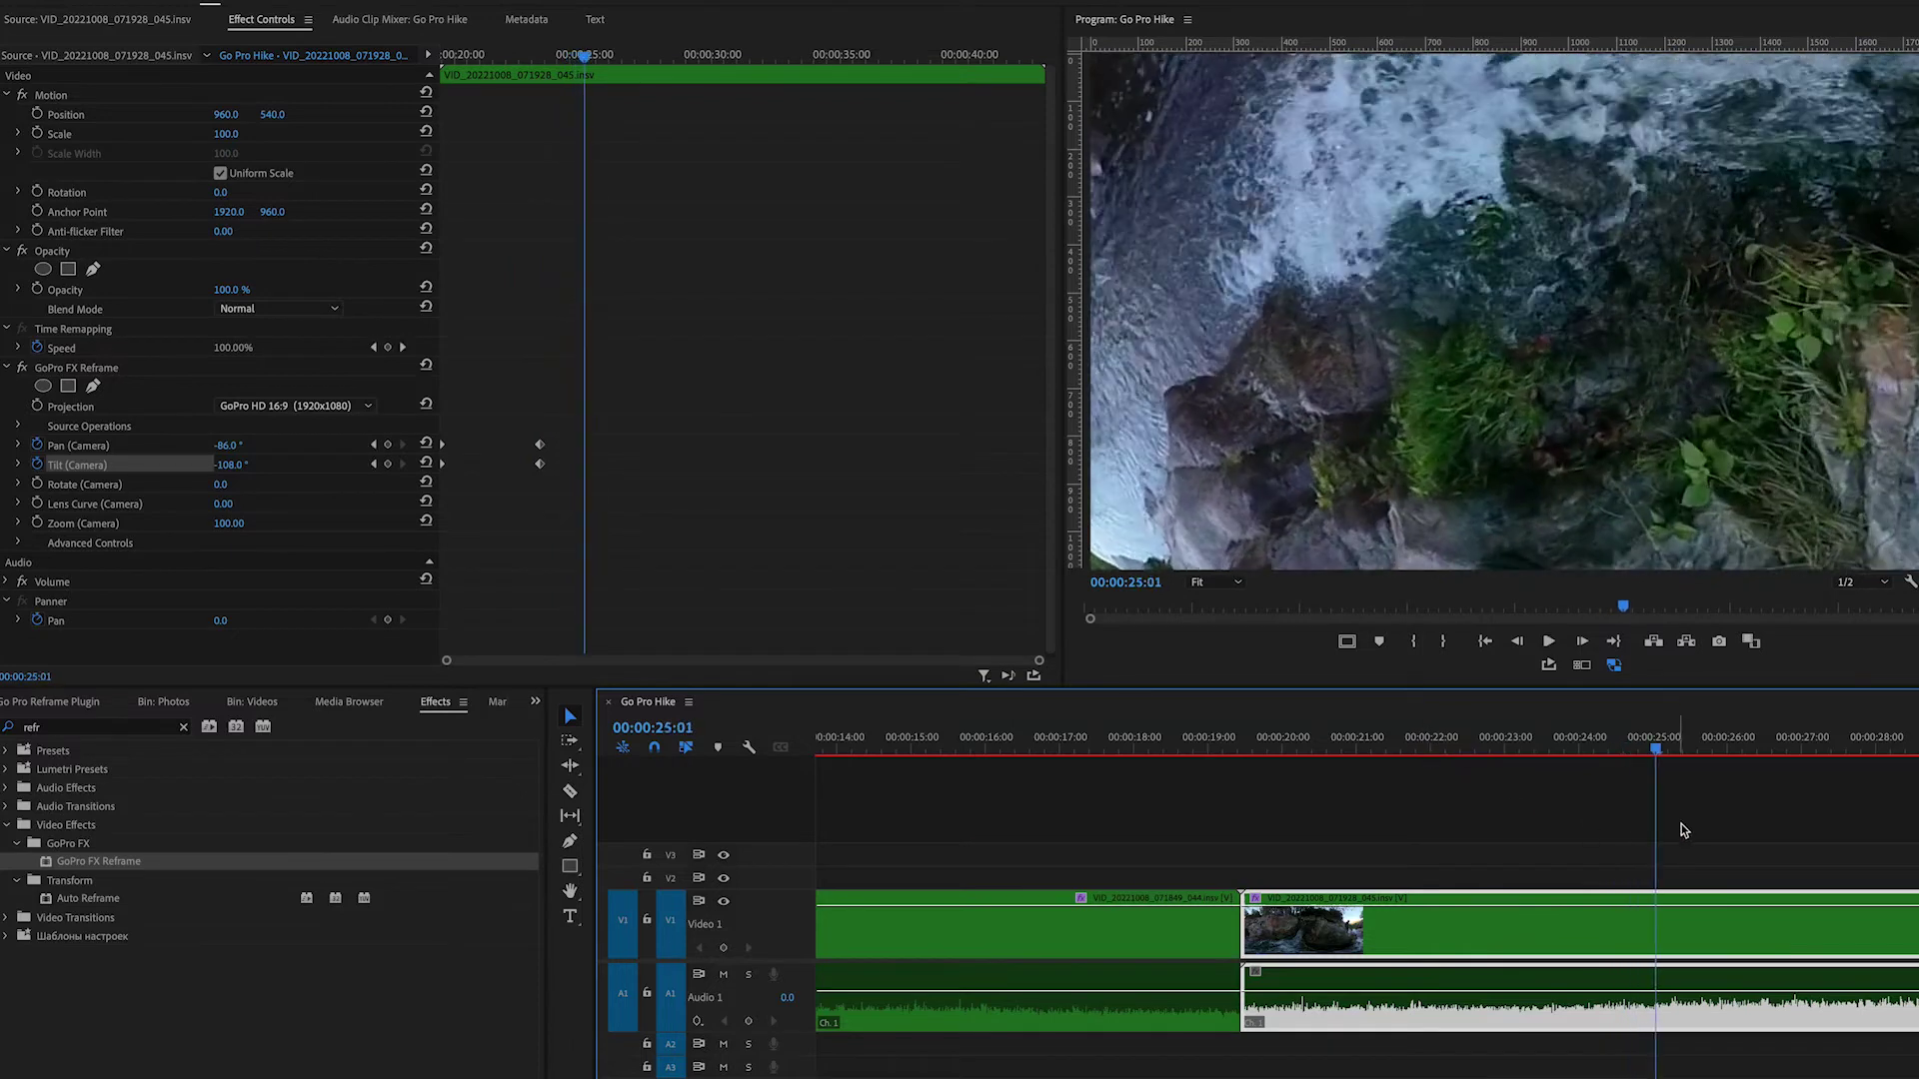
key("space")
left_click(1236, 651)
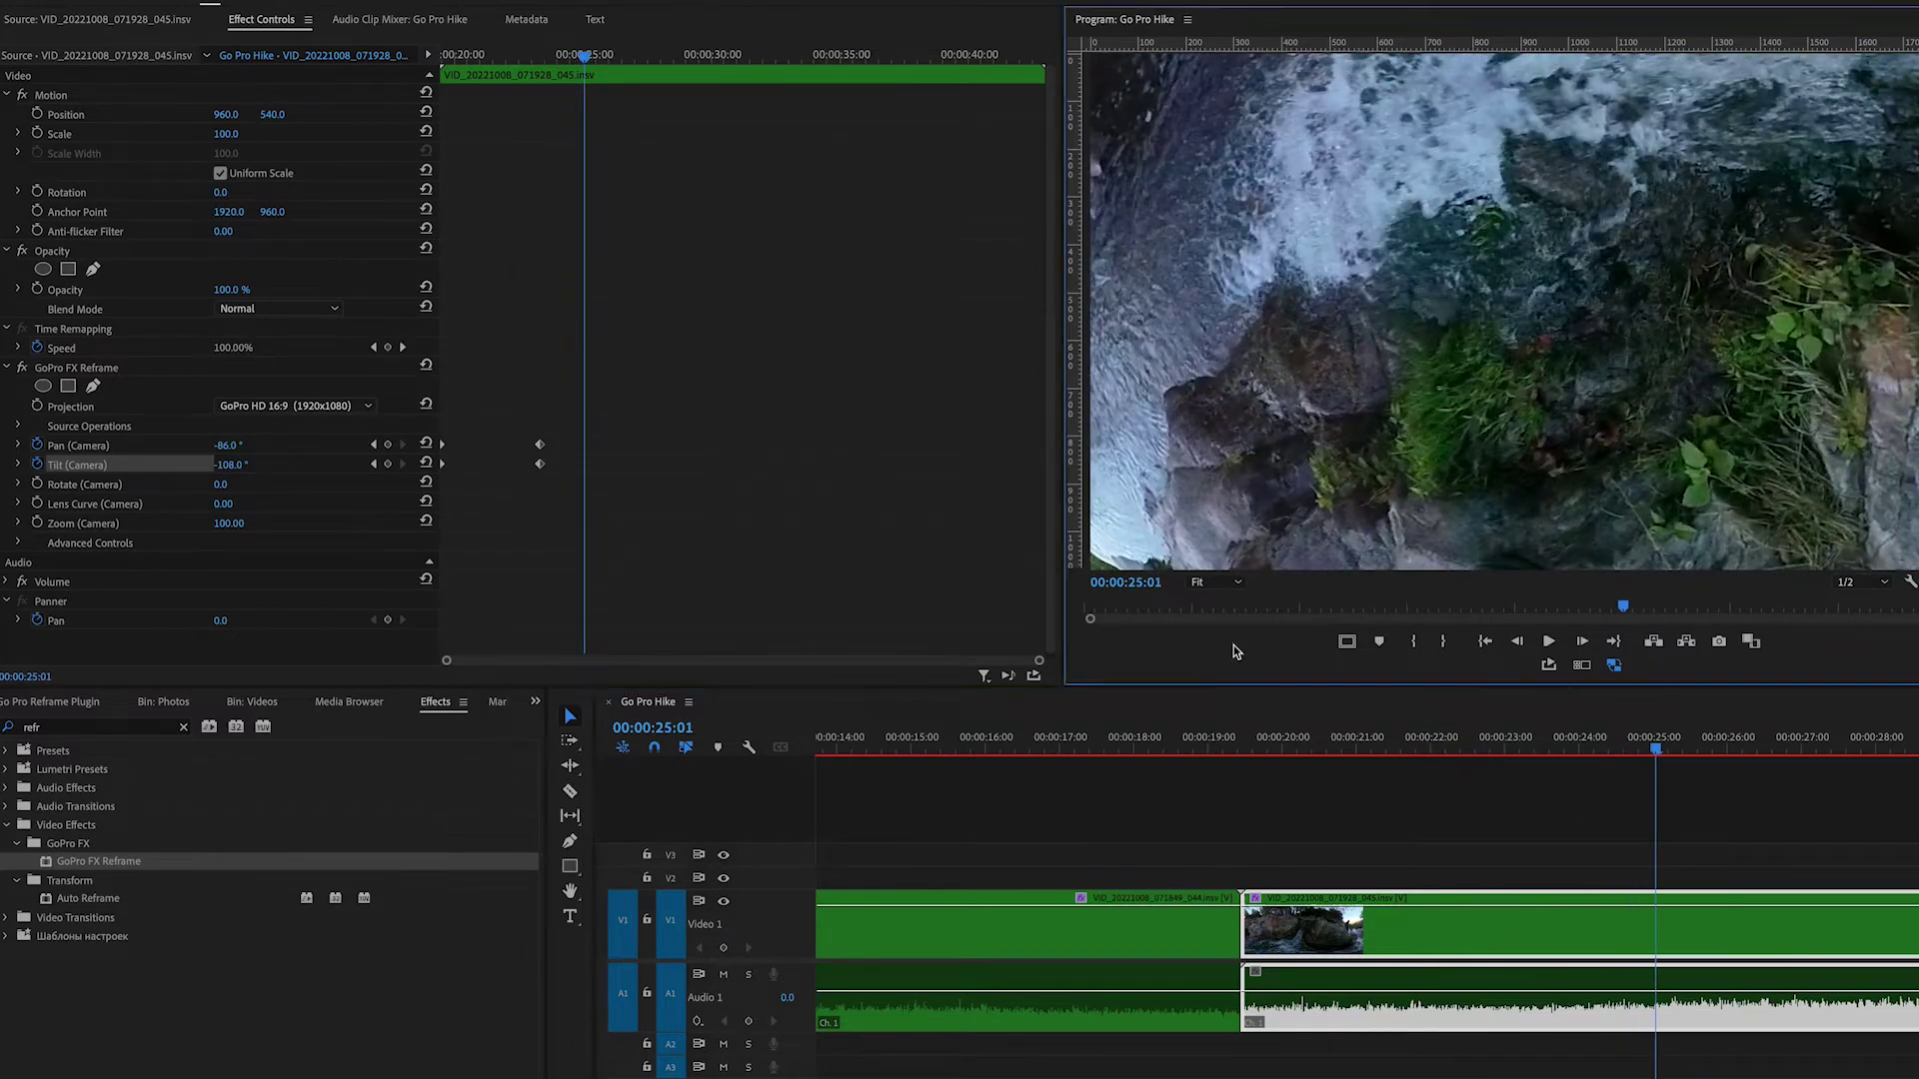
left_click(67, 367)
left_click_drag(1430, 312, 1441, 459)
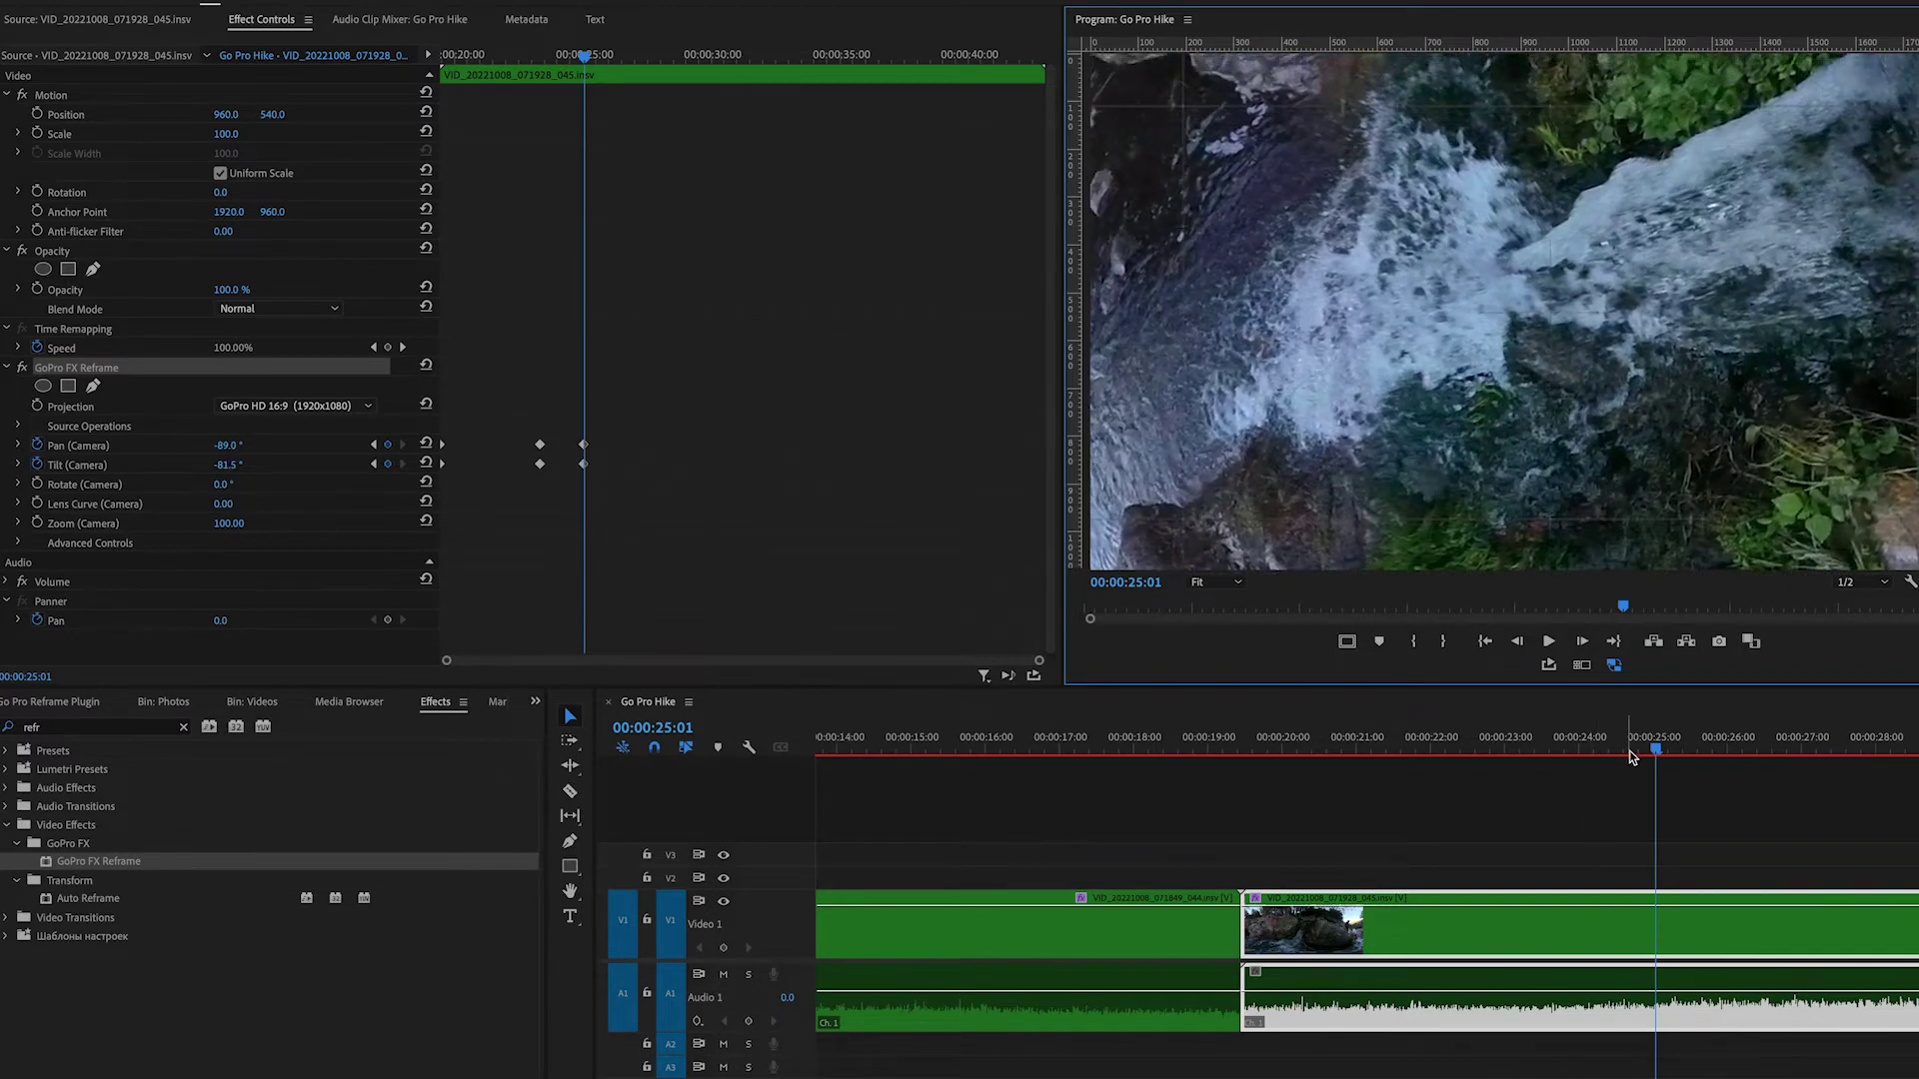
Step: Tilt the view up with a keyframe at 28:11, then preview the end of the camera move
left_click_drag(1633, 751, 1543, 748)
key("space")
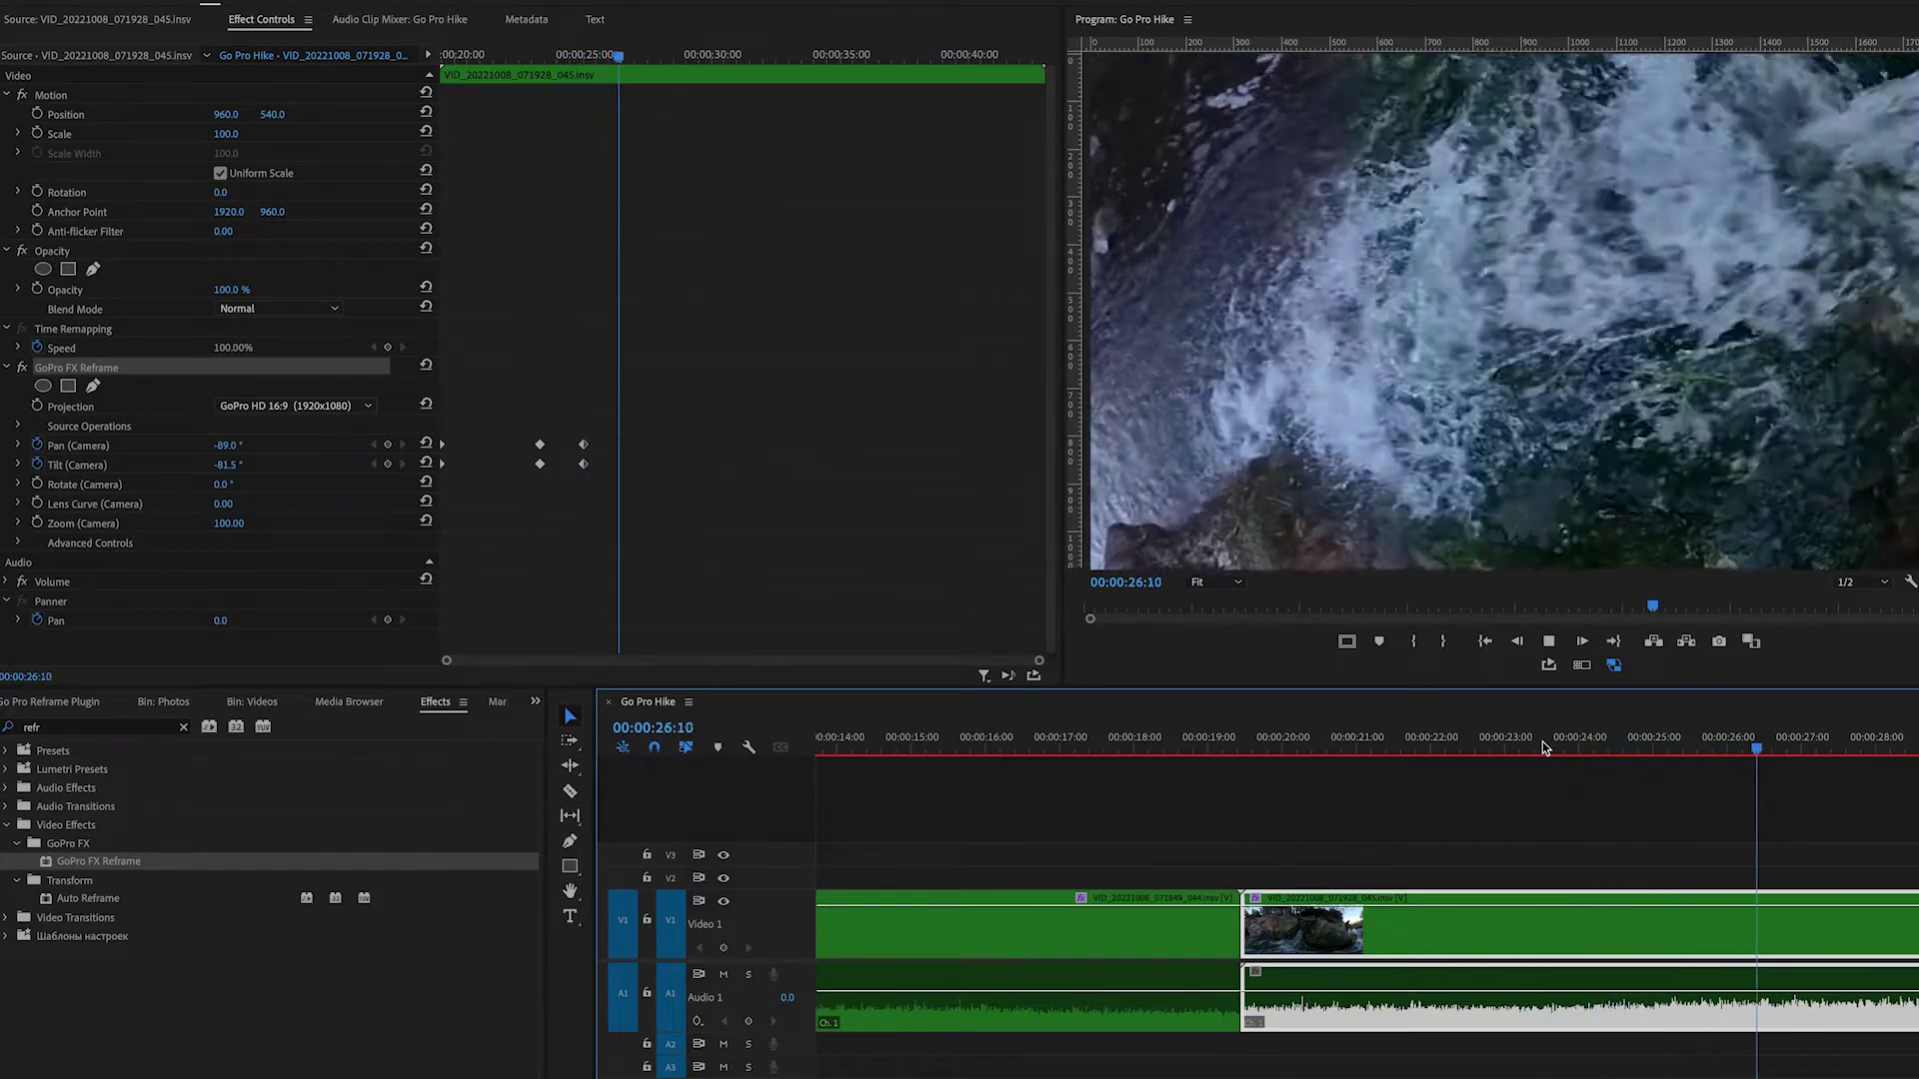
key("space")
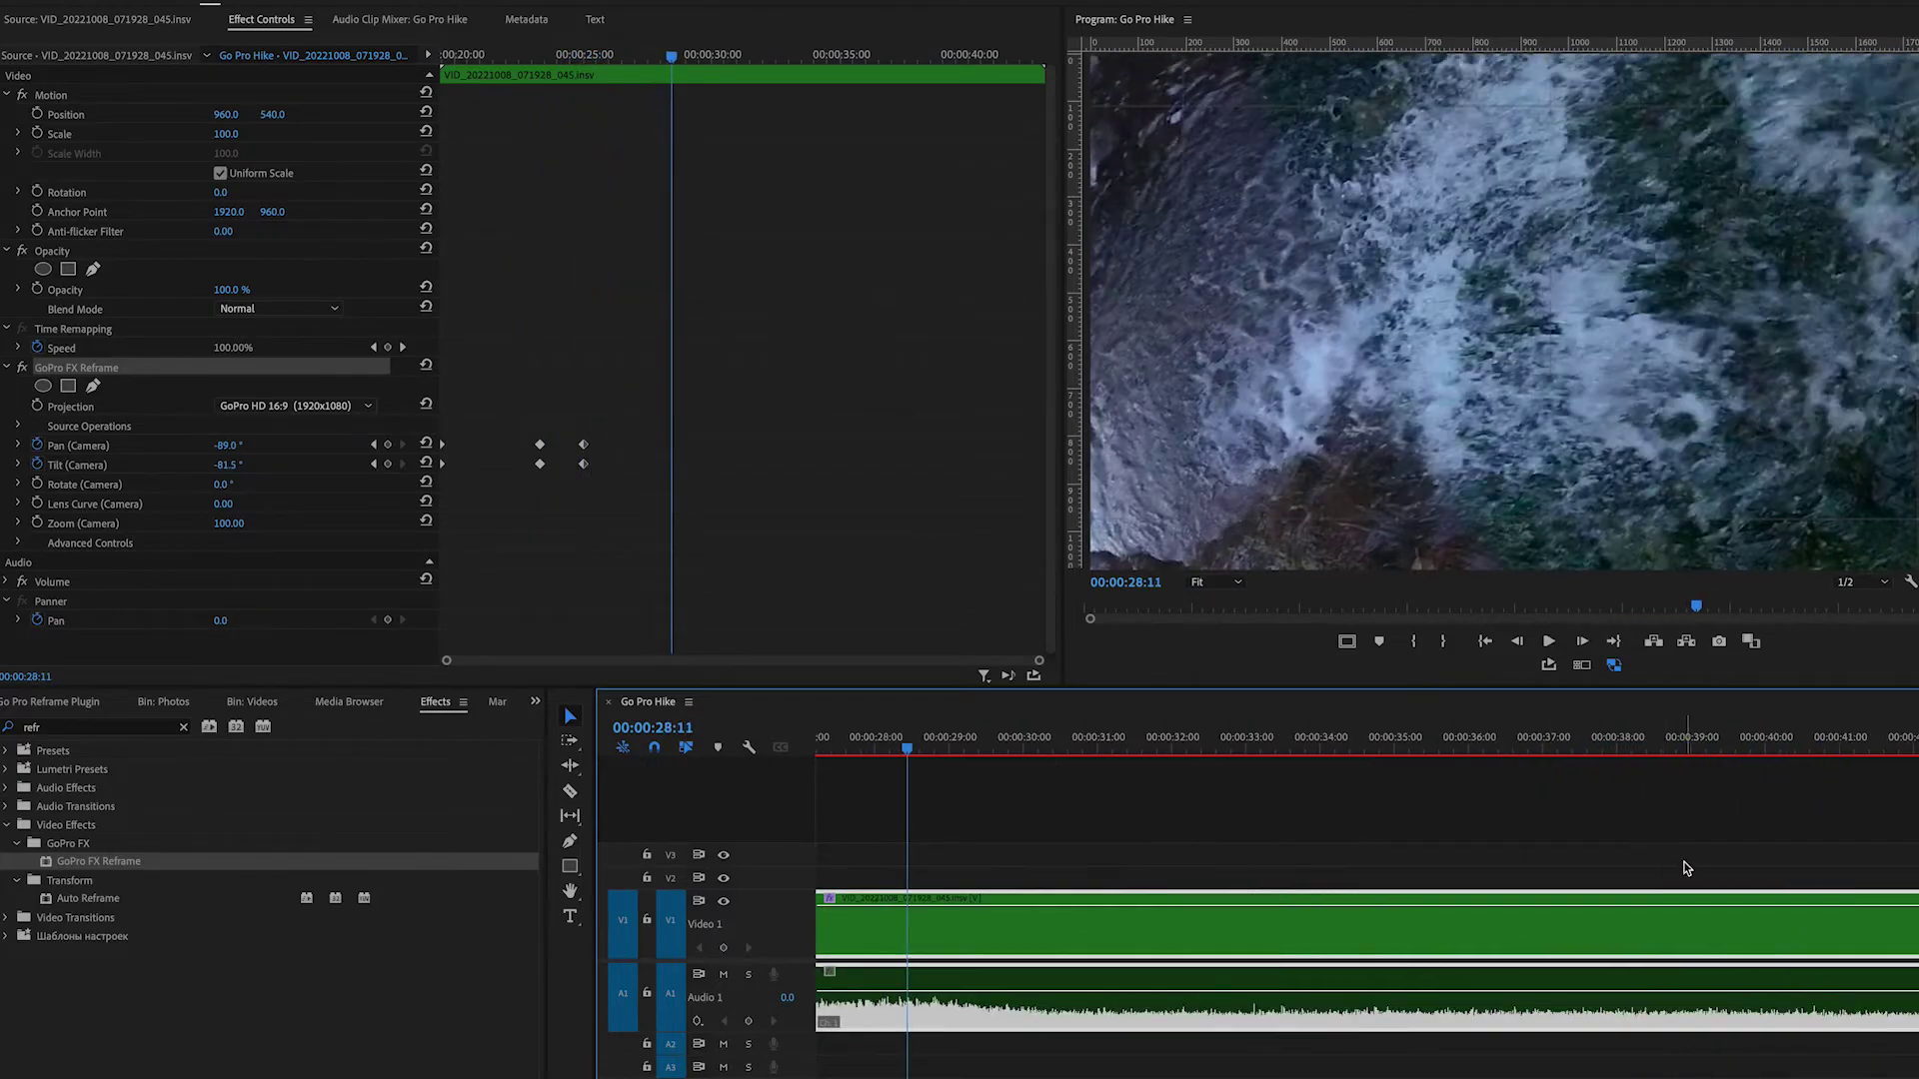
left_click_drag(1545, 220, 1551, 332)
left_click(88, 369)
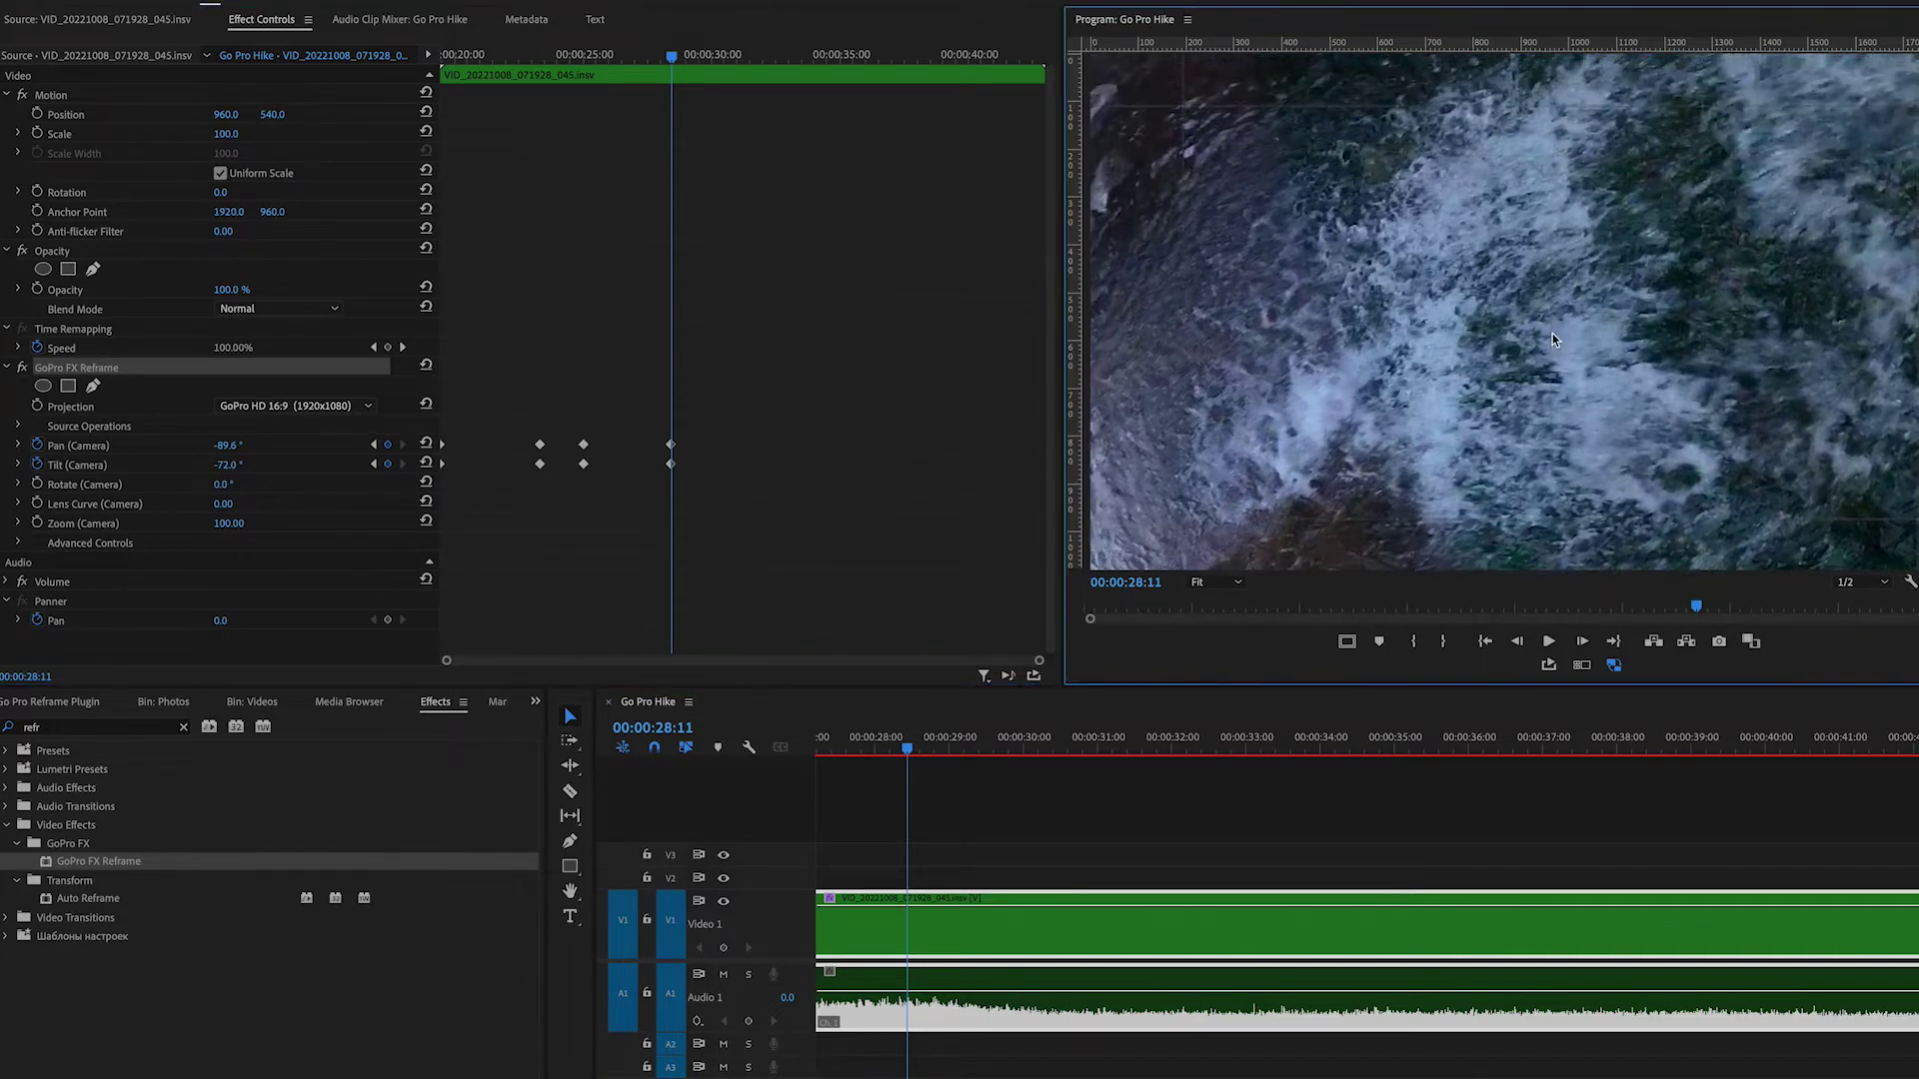
left_click_drag(913, 748, 1105, 750)
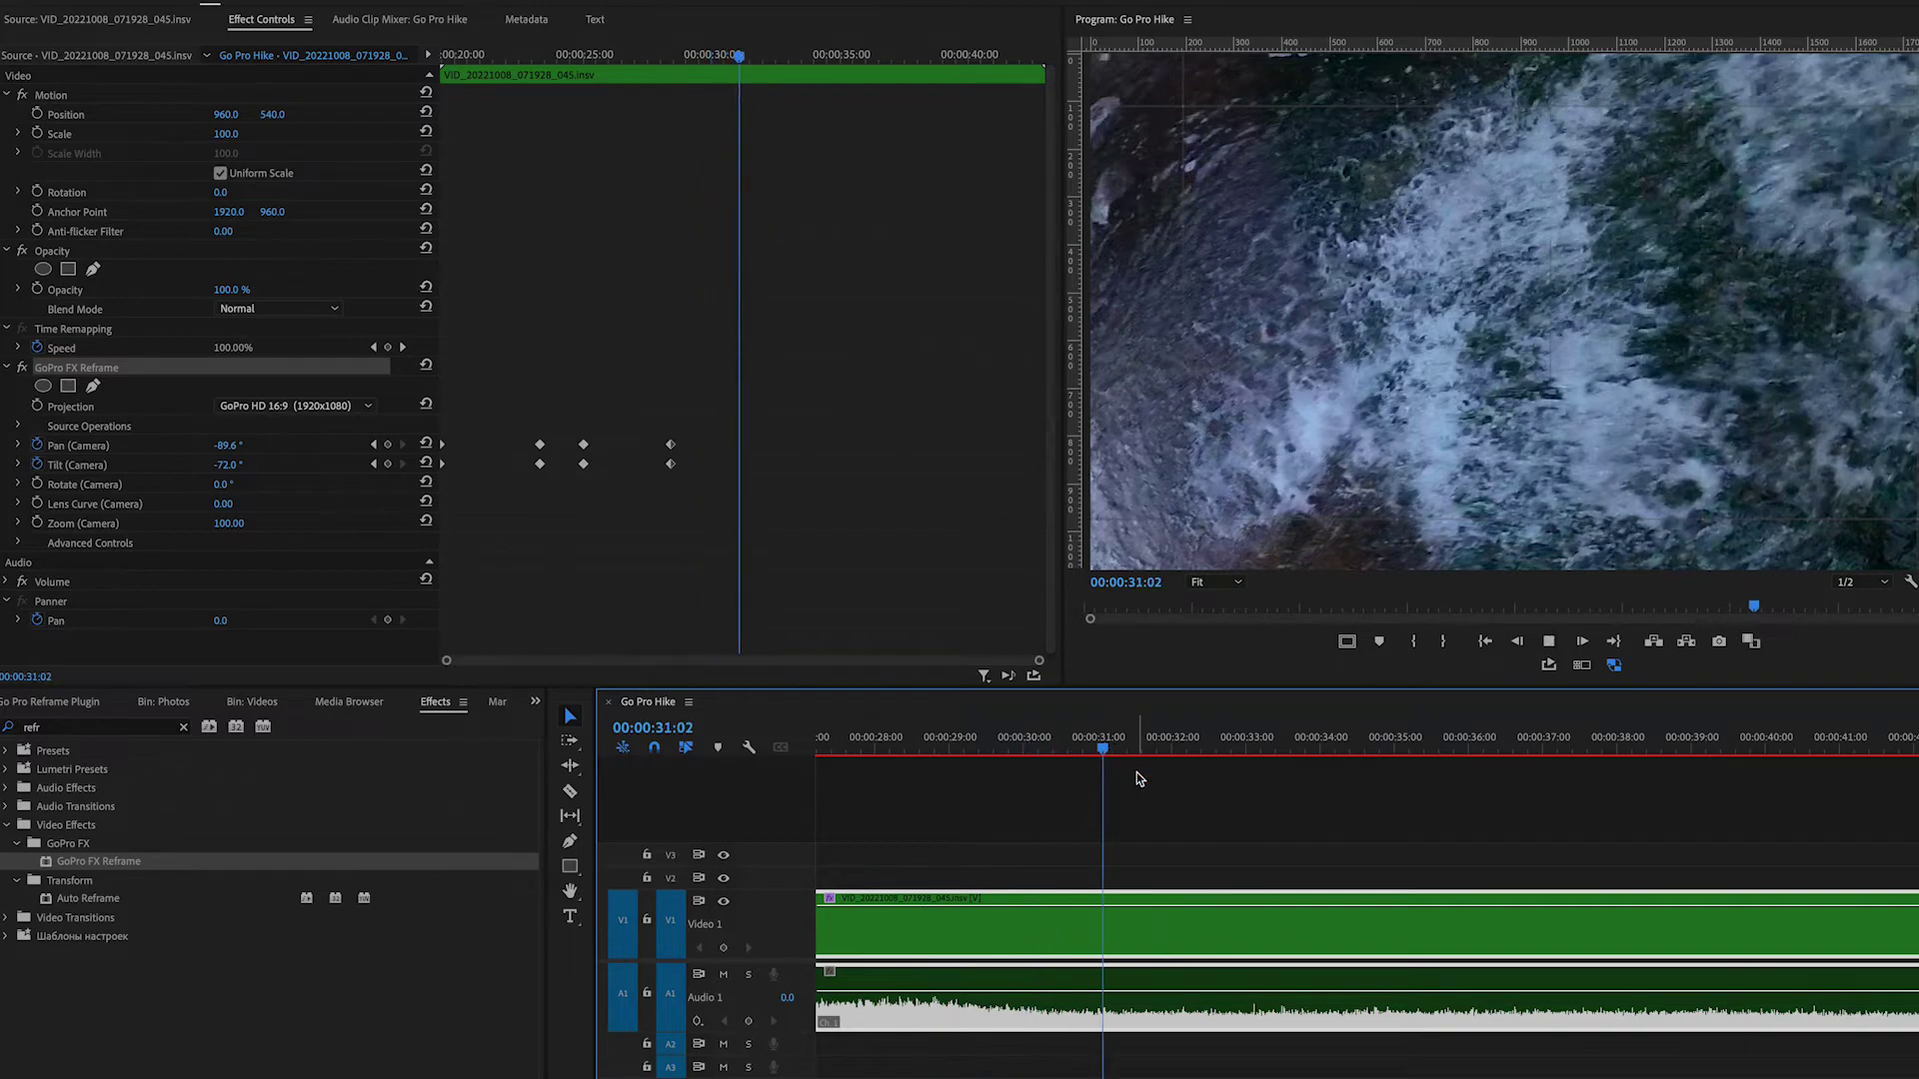
key("space")
left_click_drag(1142, 738, 937, 727)
key("space")
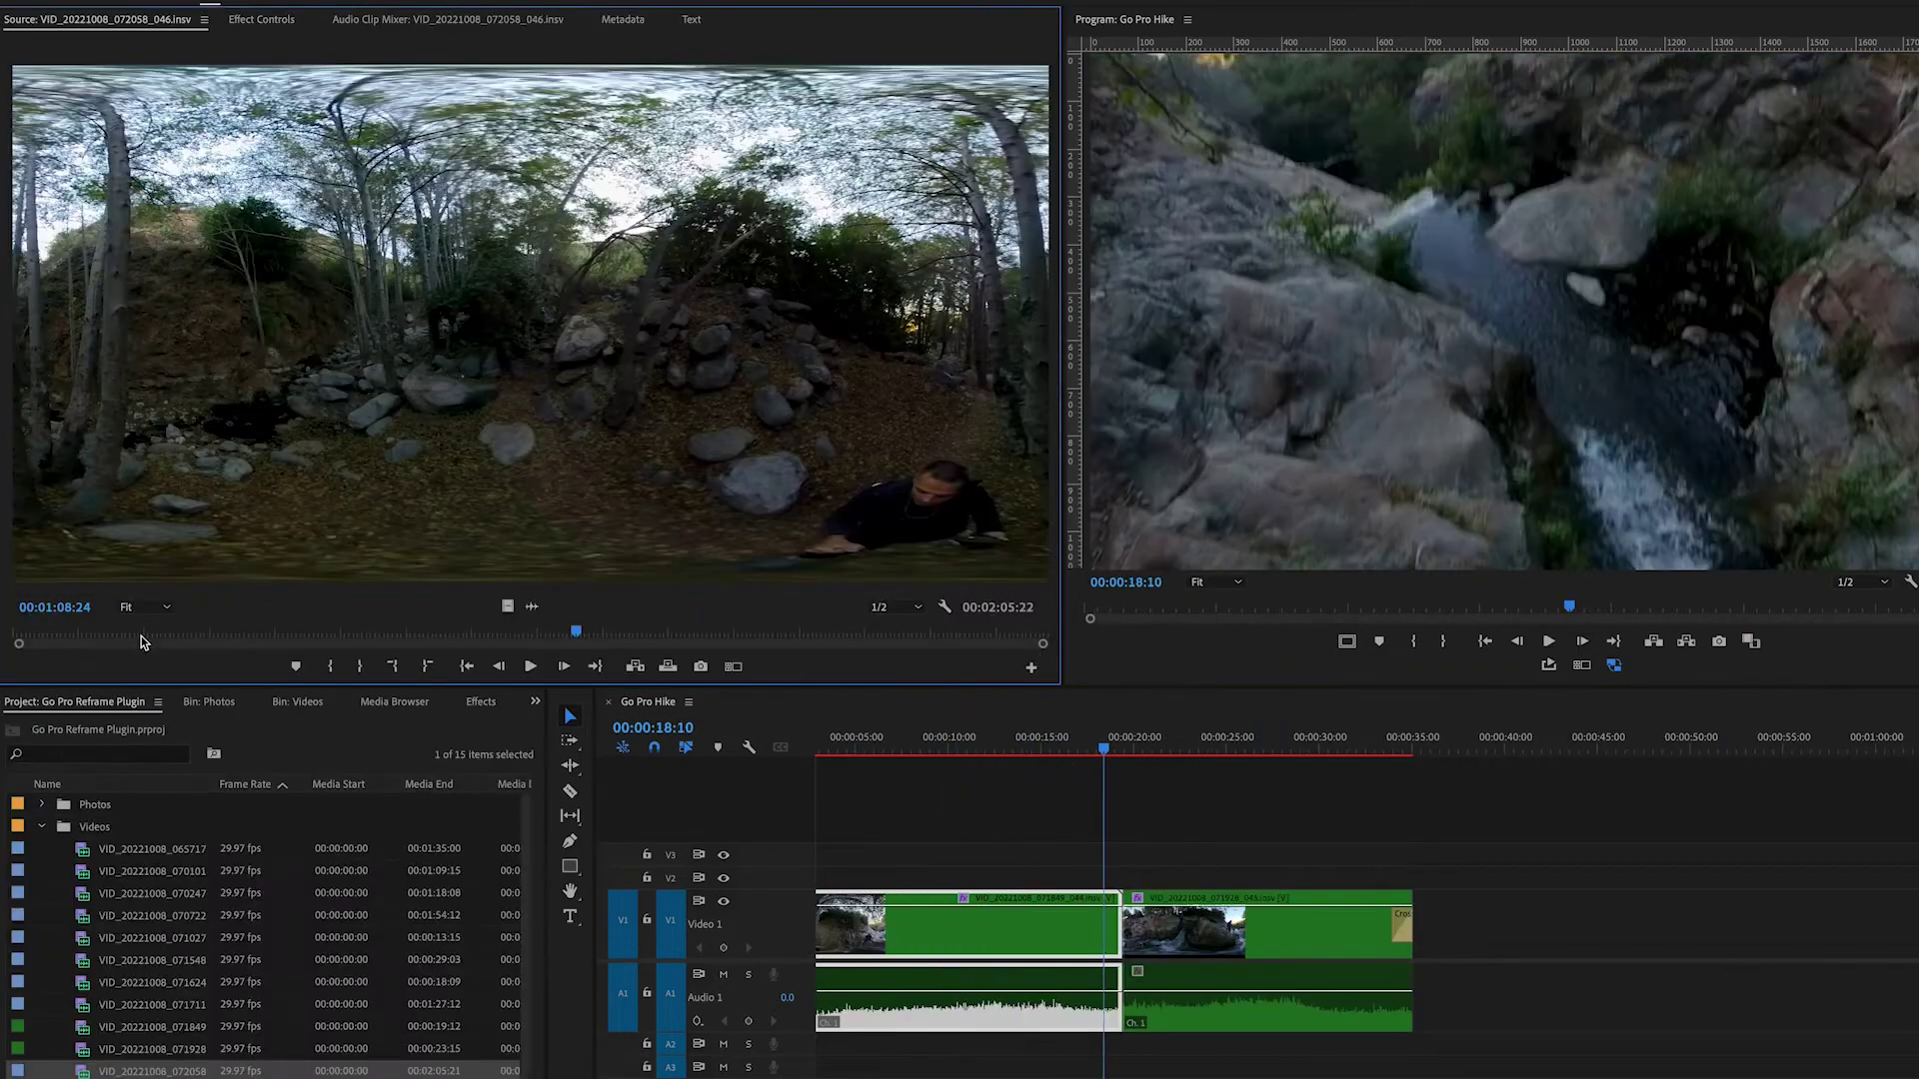
Step: Place VID_20221008_072058_046 on V1 at 39 seconds and preview its start
left_click_drag(87, 632, 15, 632)
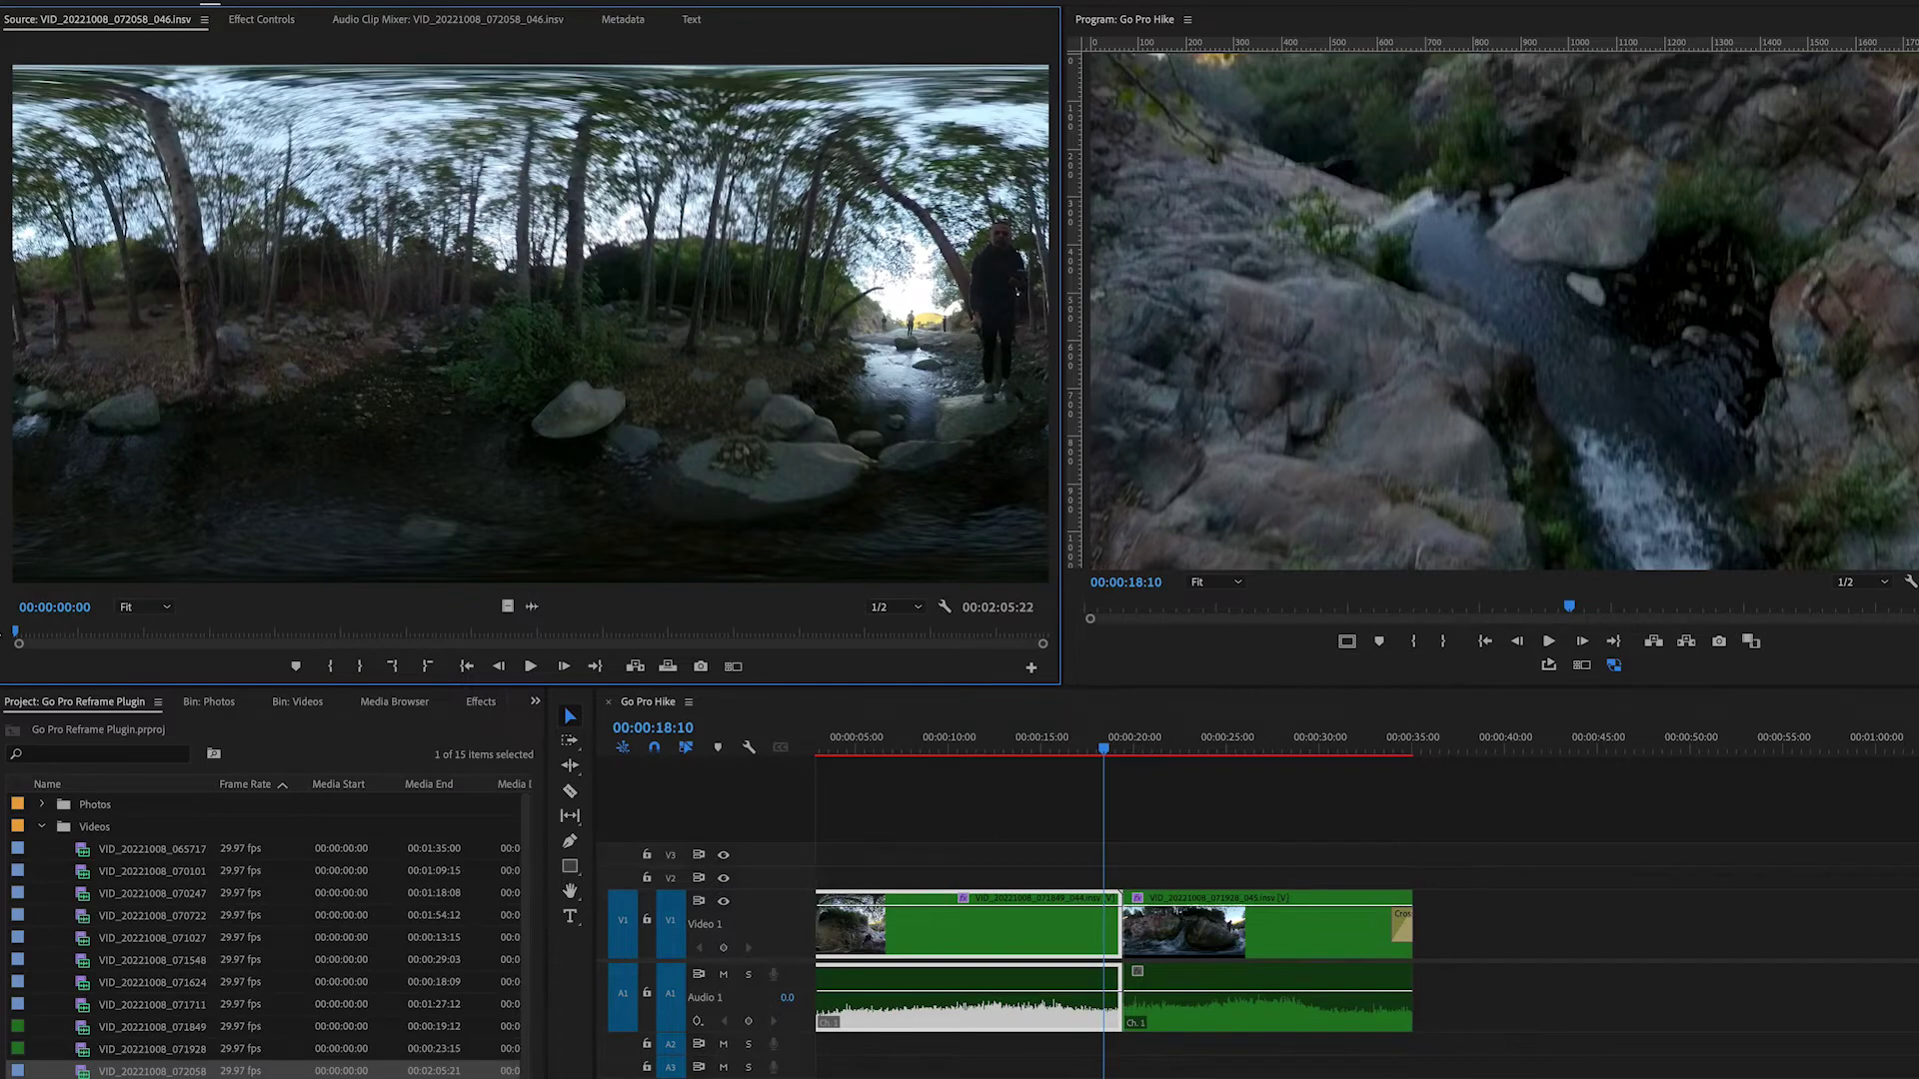
left_click_drag(253, 452, 1484, 924)
left_click(1489, 748)
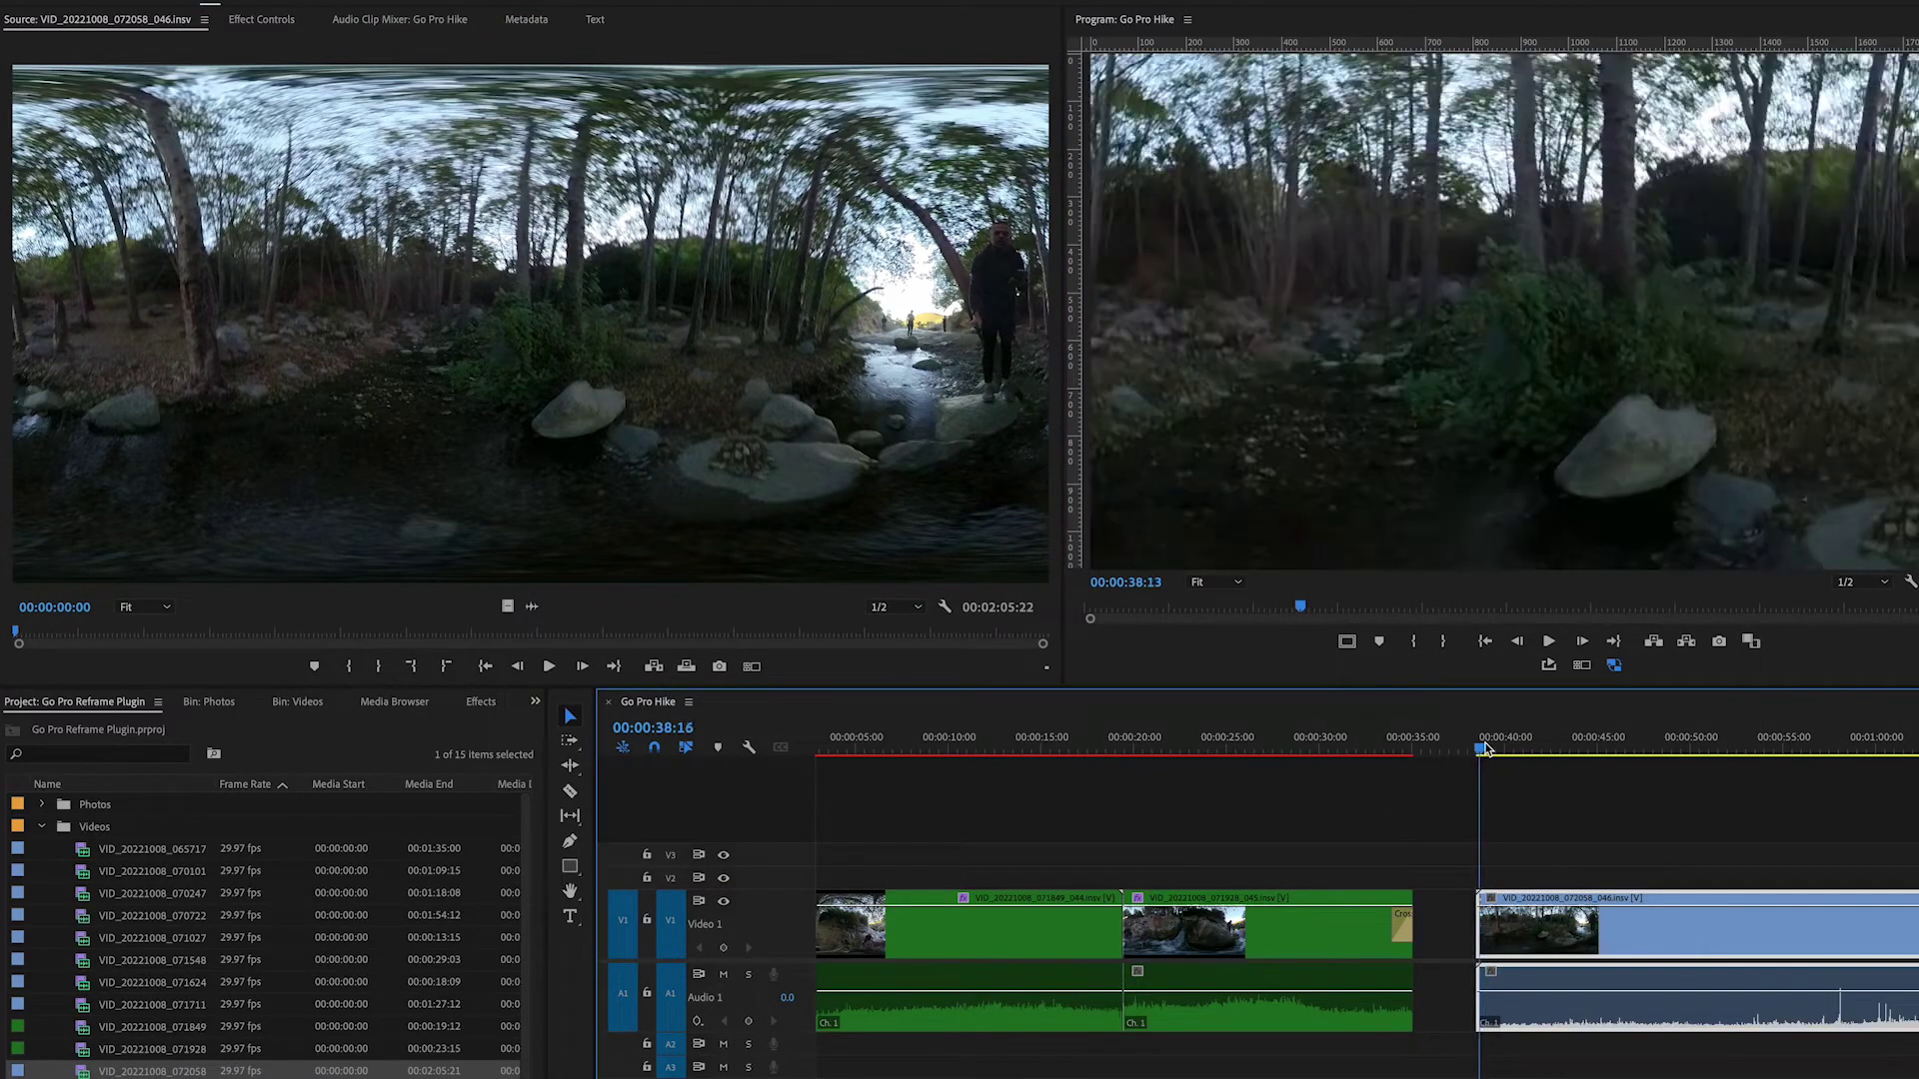
left_click_drag(1489, 748, 1726, 773)
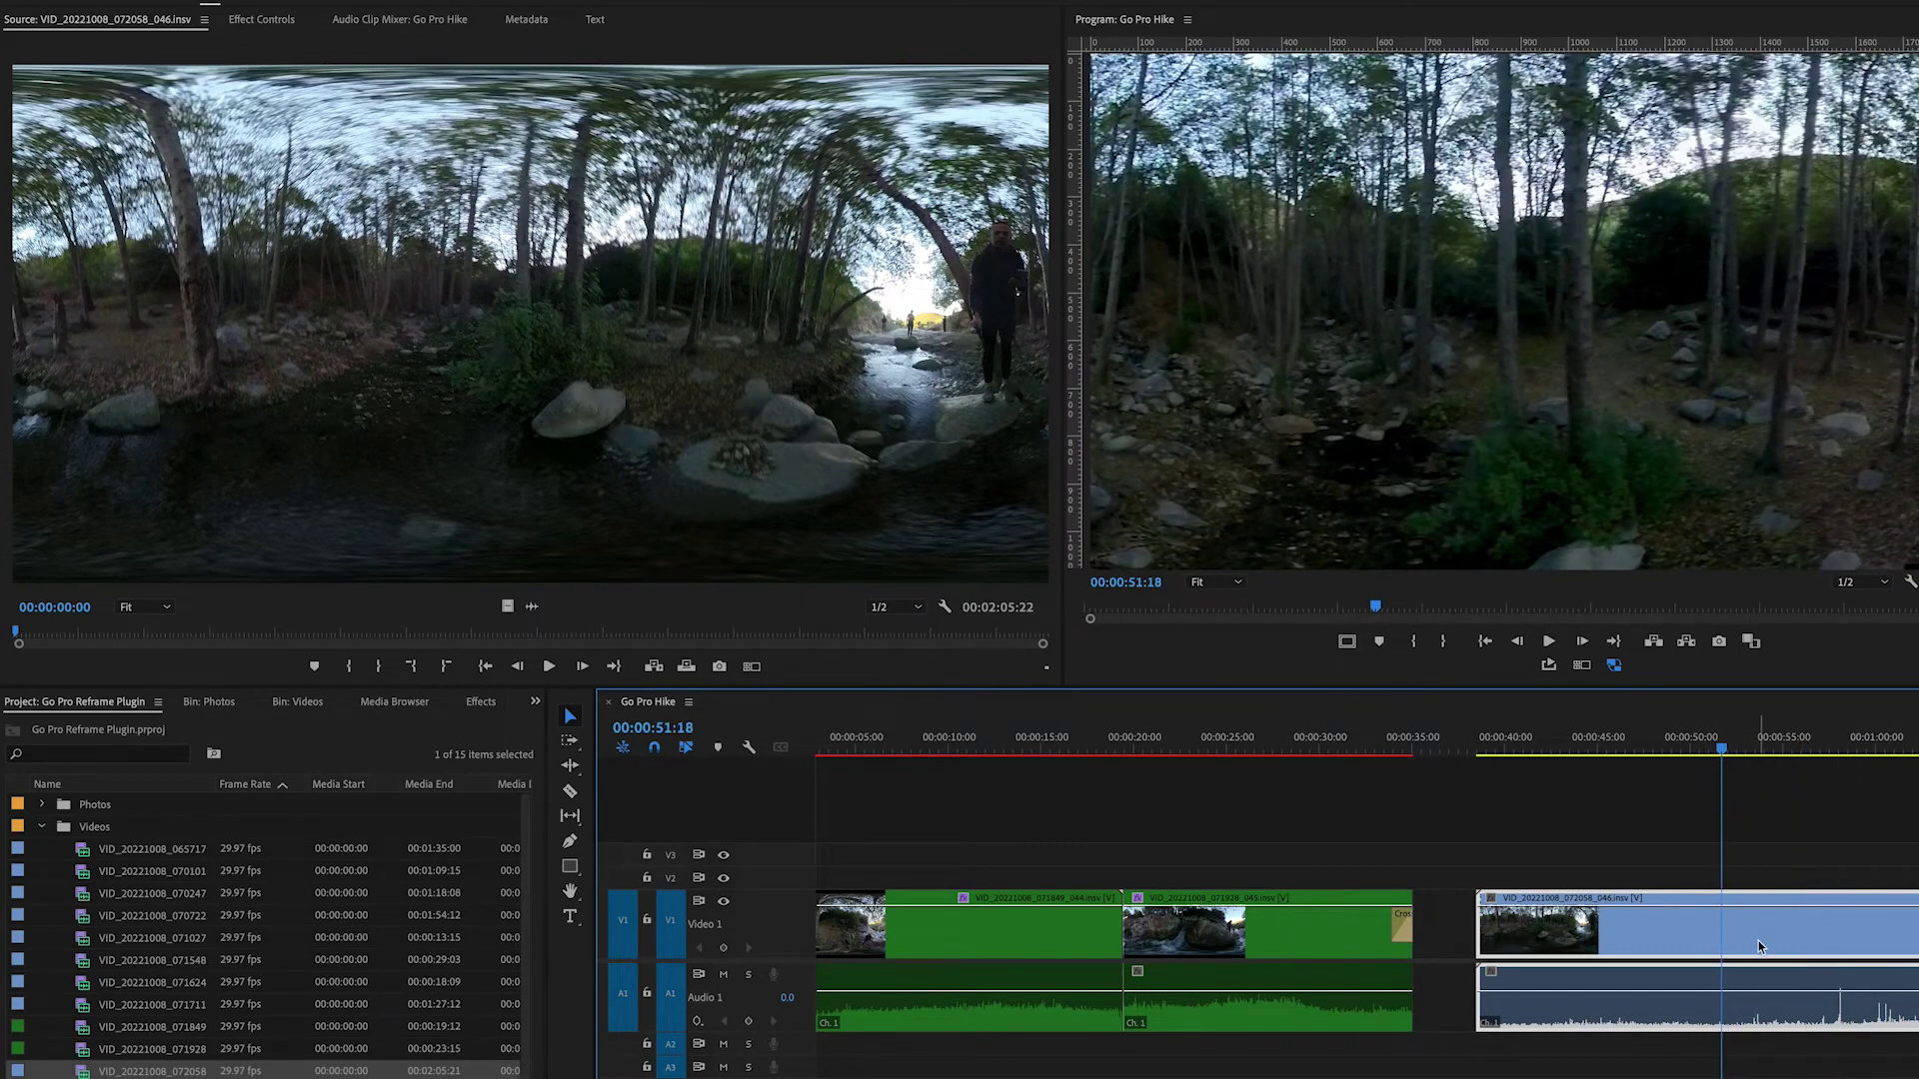
scroll(1759, 947, "down", 5)
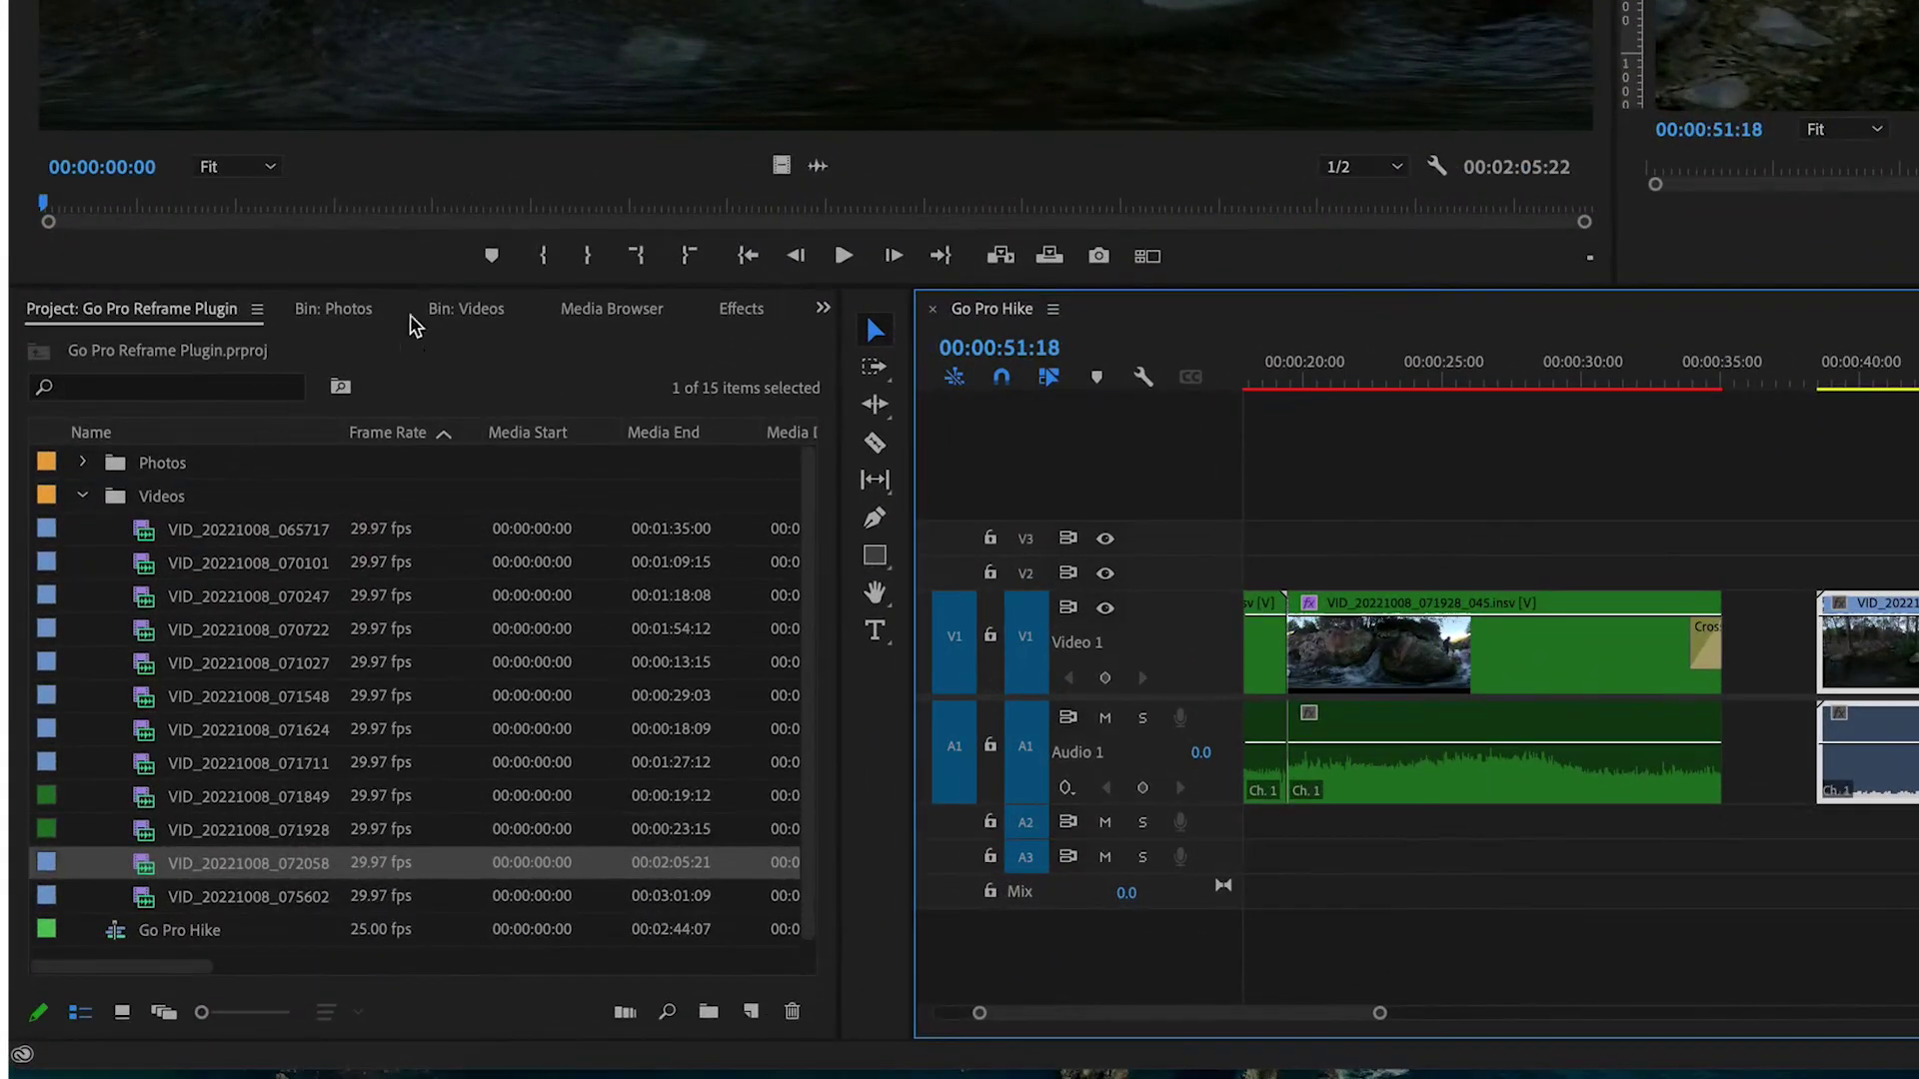
Step: Apply GoPro FX Reframe to the VID_20221008_072058_046 clip and select it in Effect Controls
left_click(740, 308)
left_click_drag(171, 543, 1879, 644)
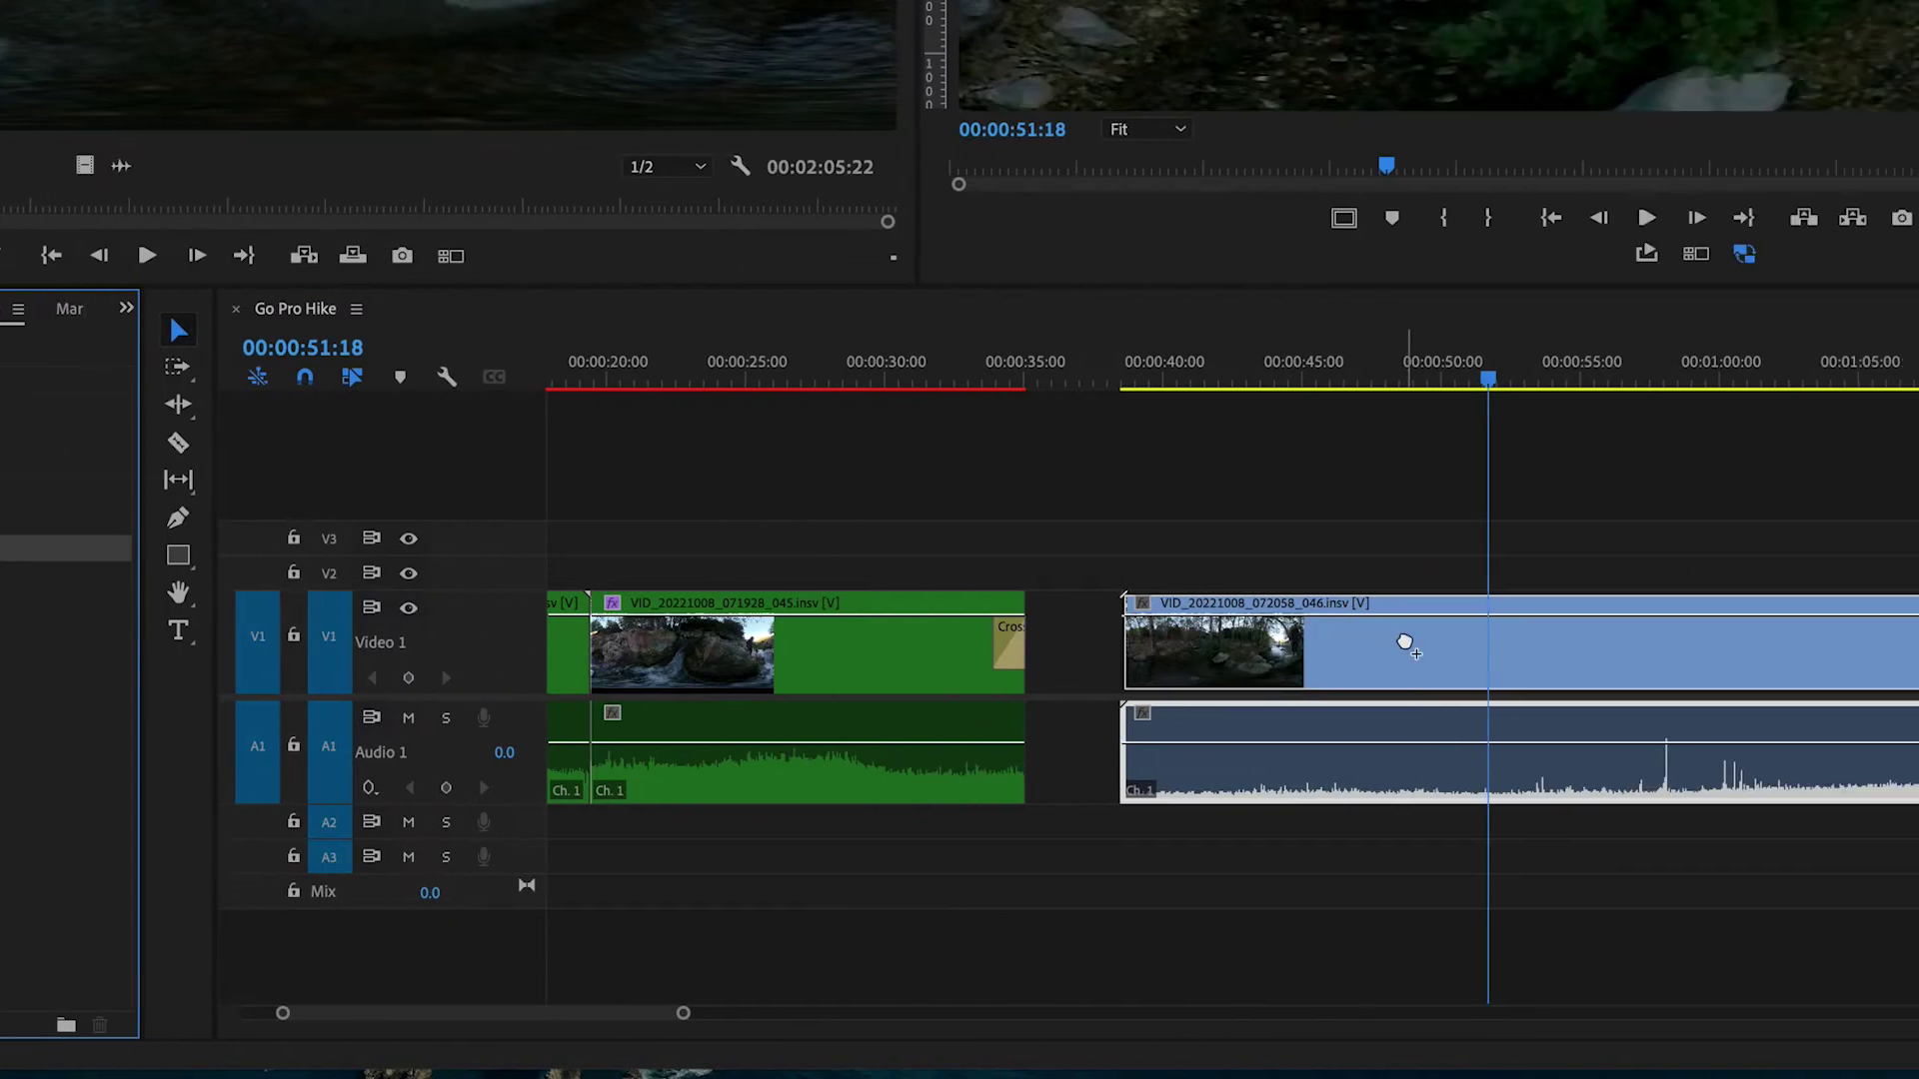
left_click_drag(1404, 642, 1357, 655)
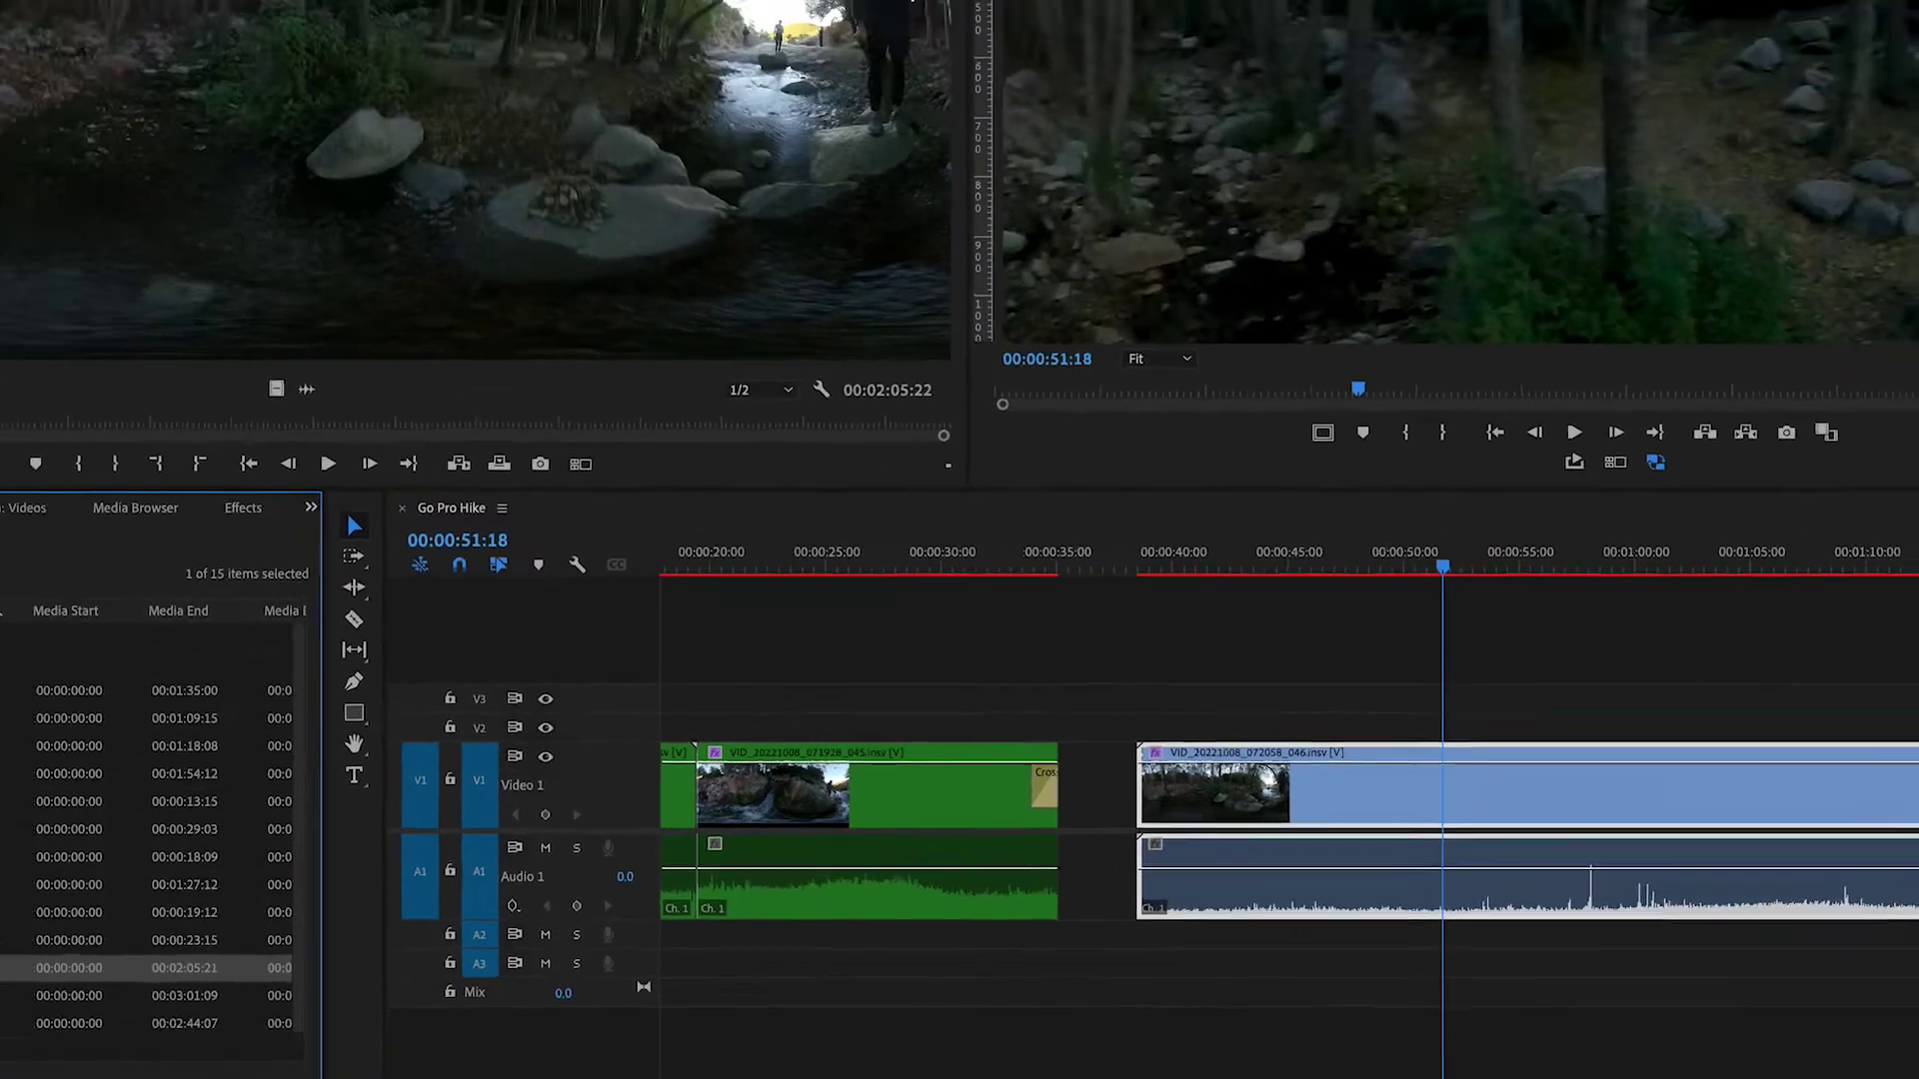
left_click(263, 19)
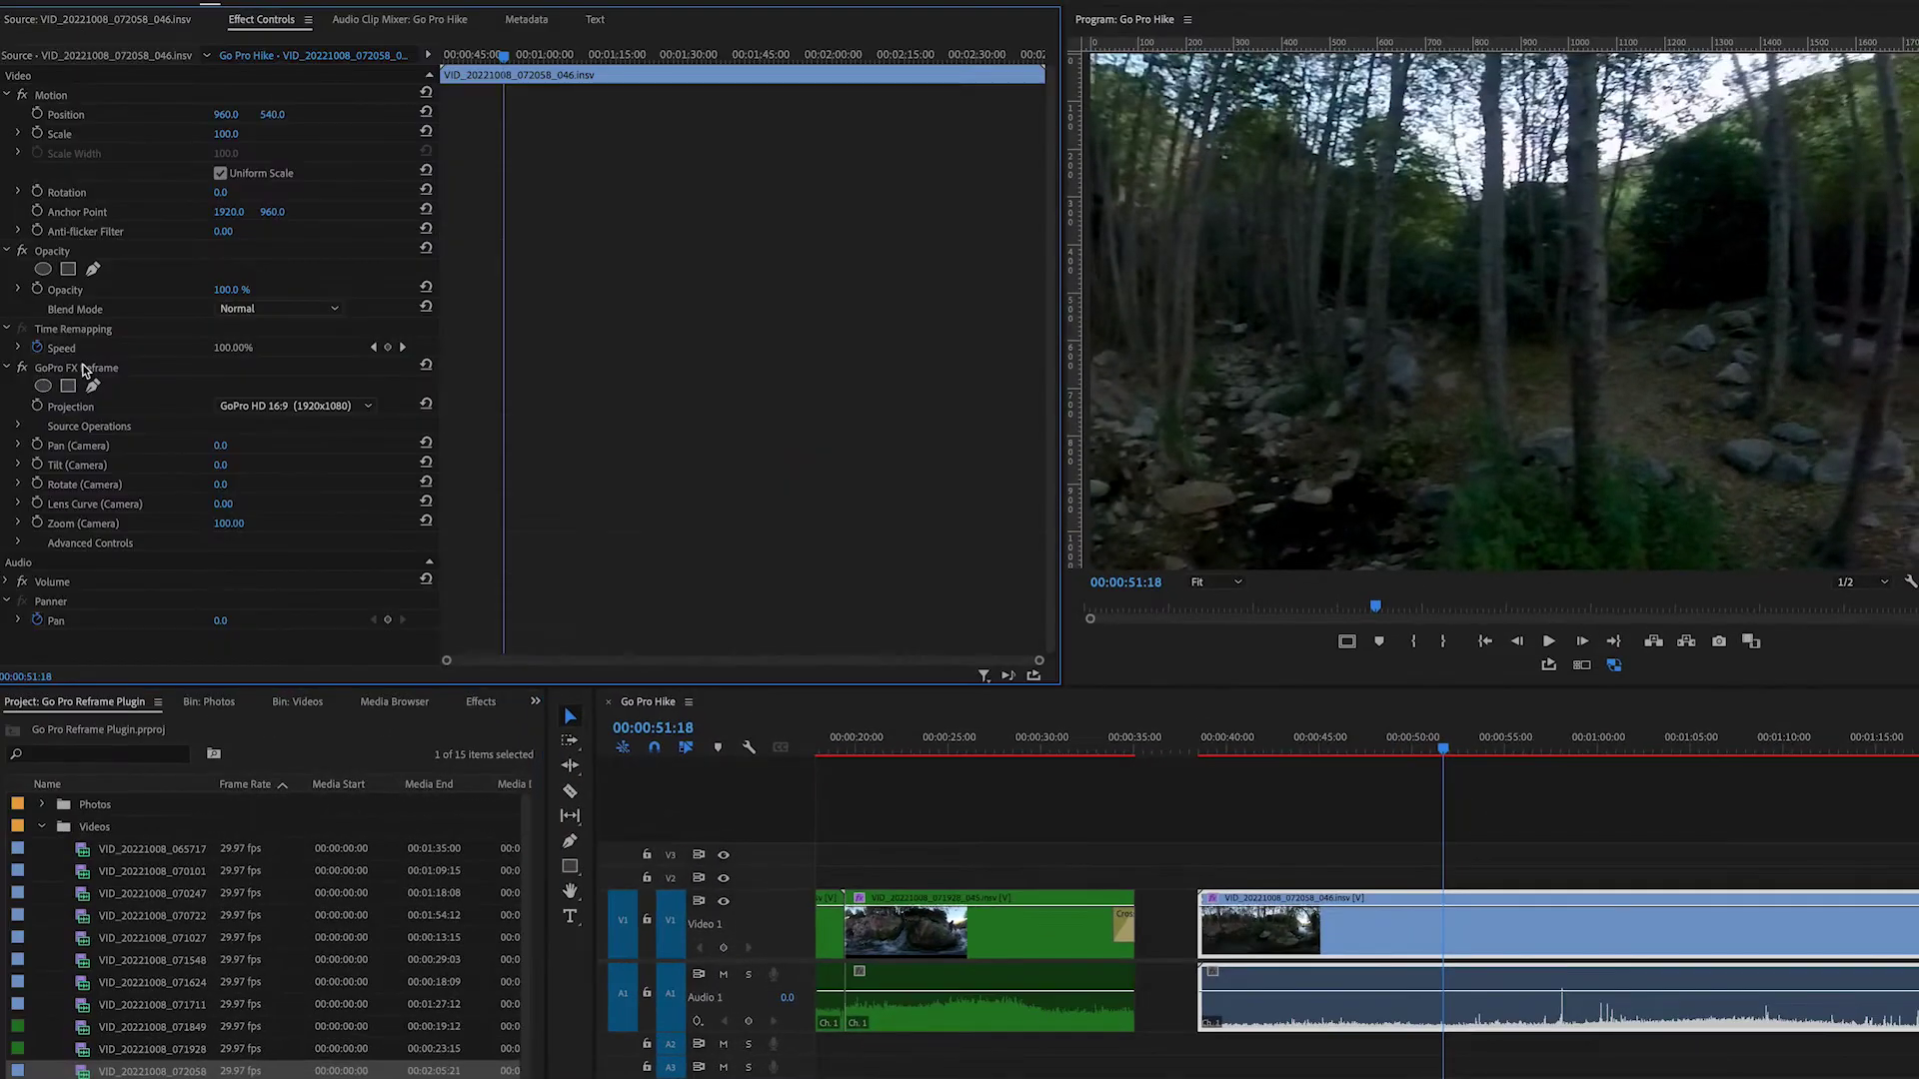
left_click(85, 370)
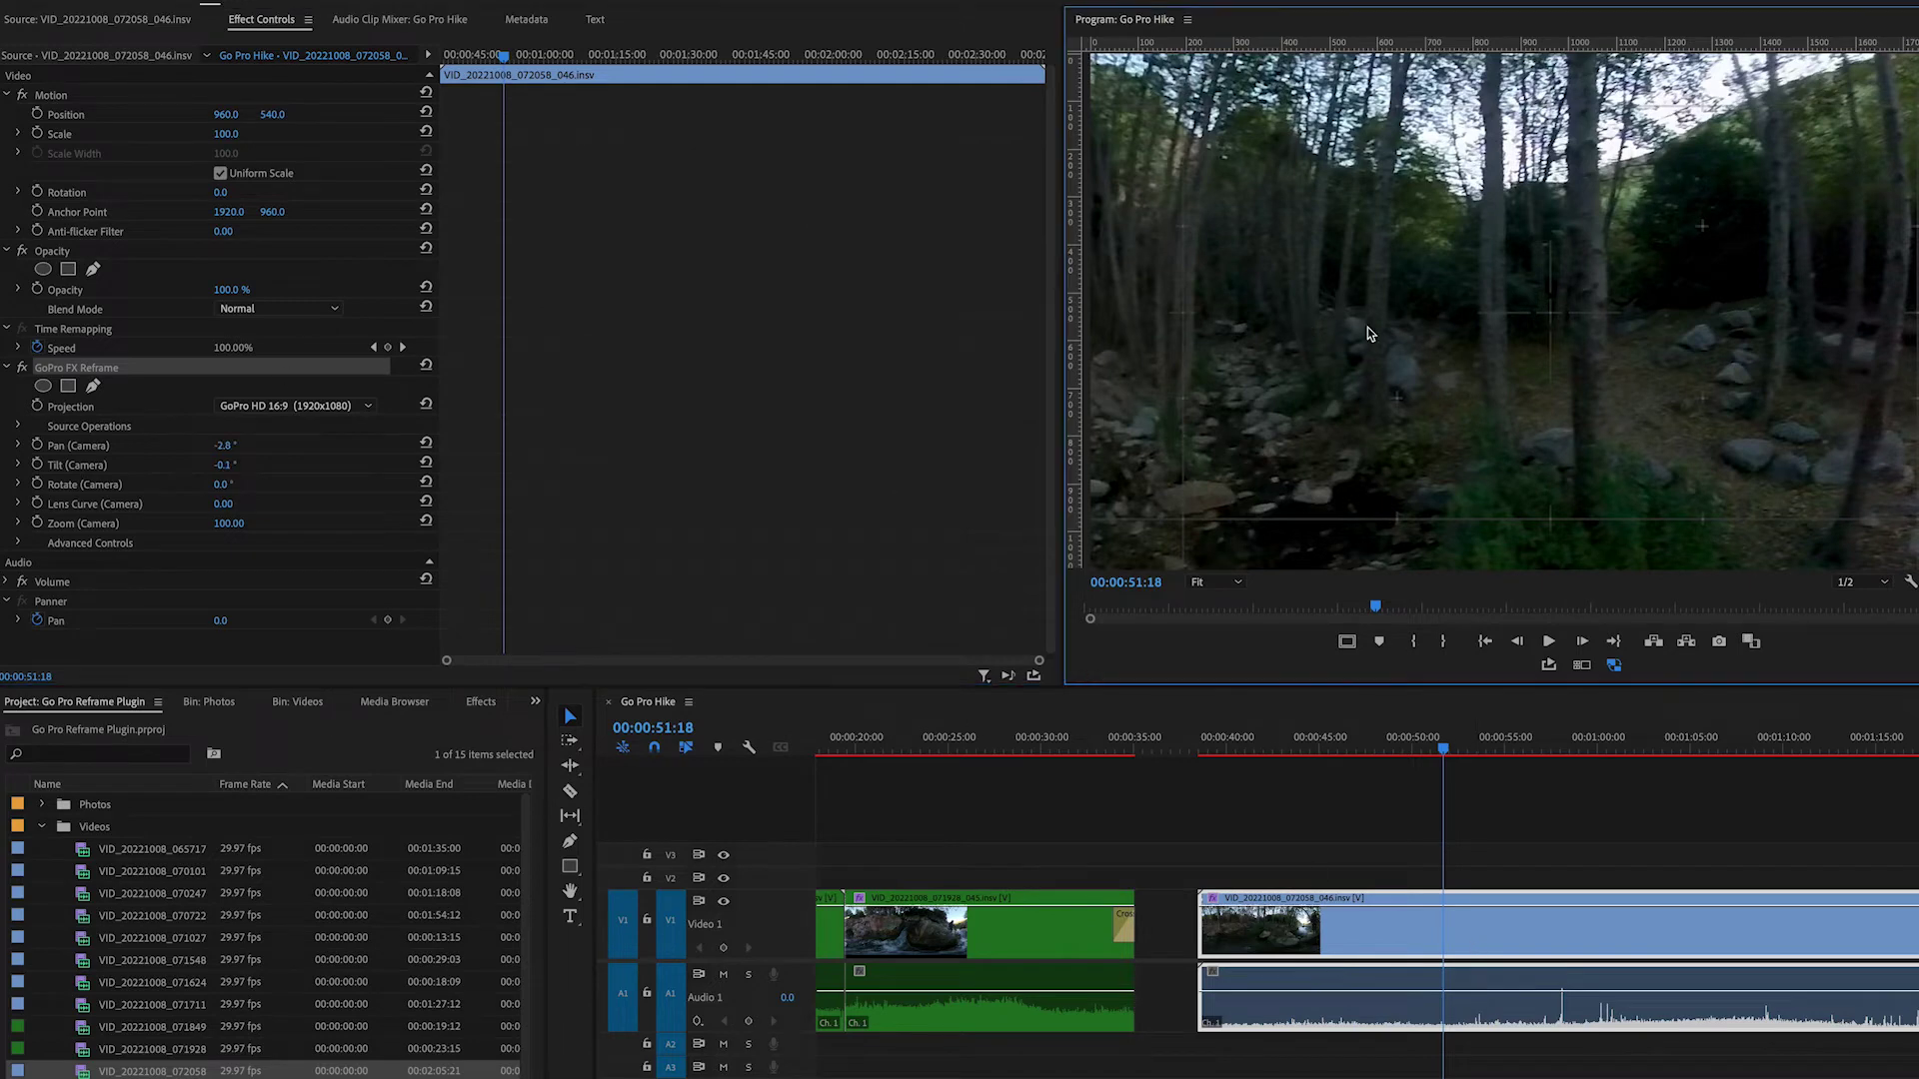
Step: Drag the reframe overlay past the rocks and trail to settle on Pan 72.5°, Tilt 4.4°
left_click_drag(1367, 327, 1441, 335)
left_click_drag(1621, 338, 1860, 359)
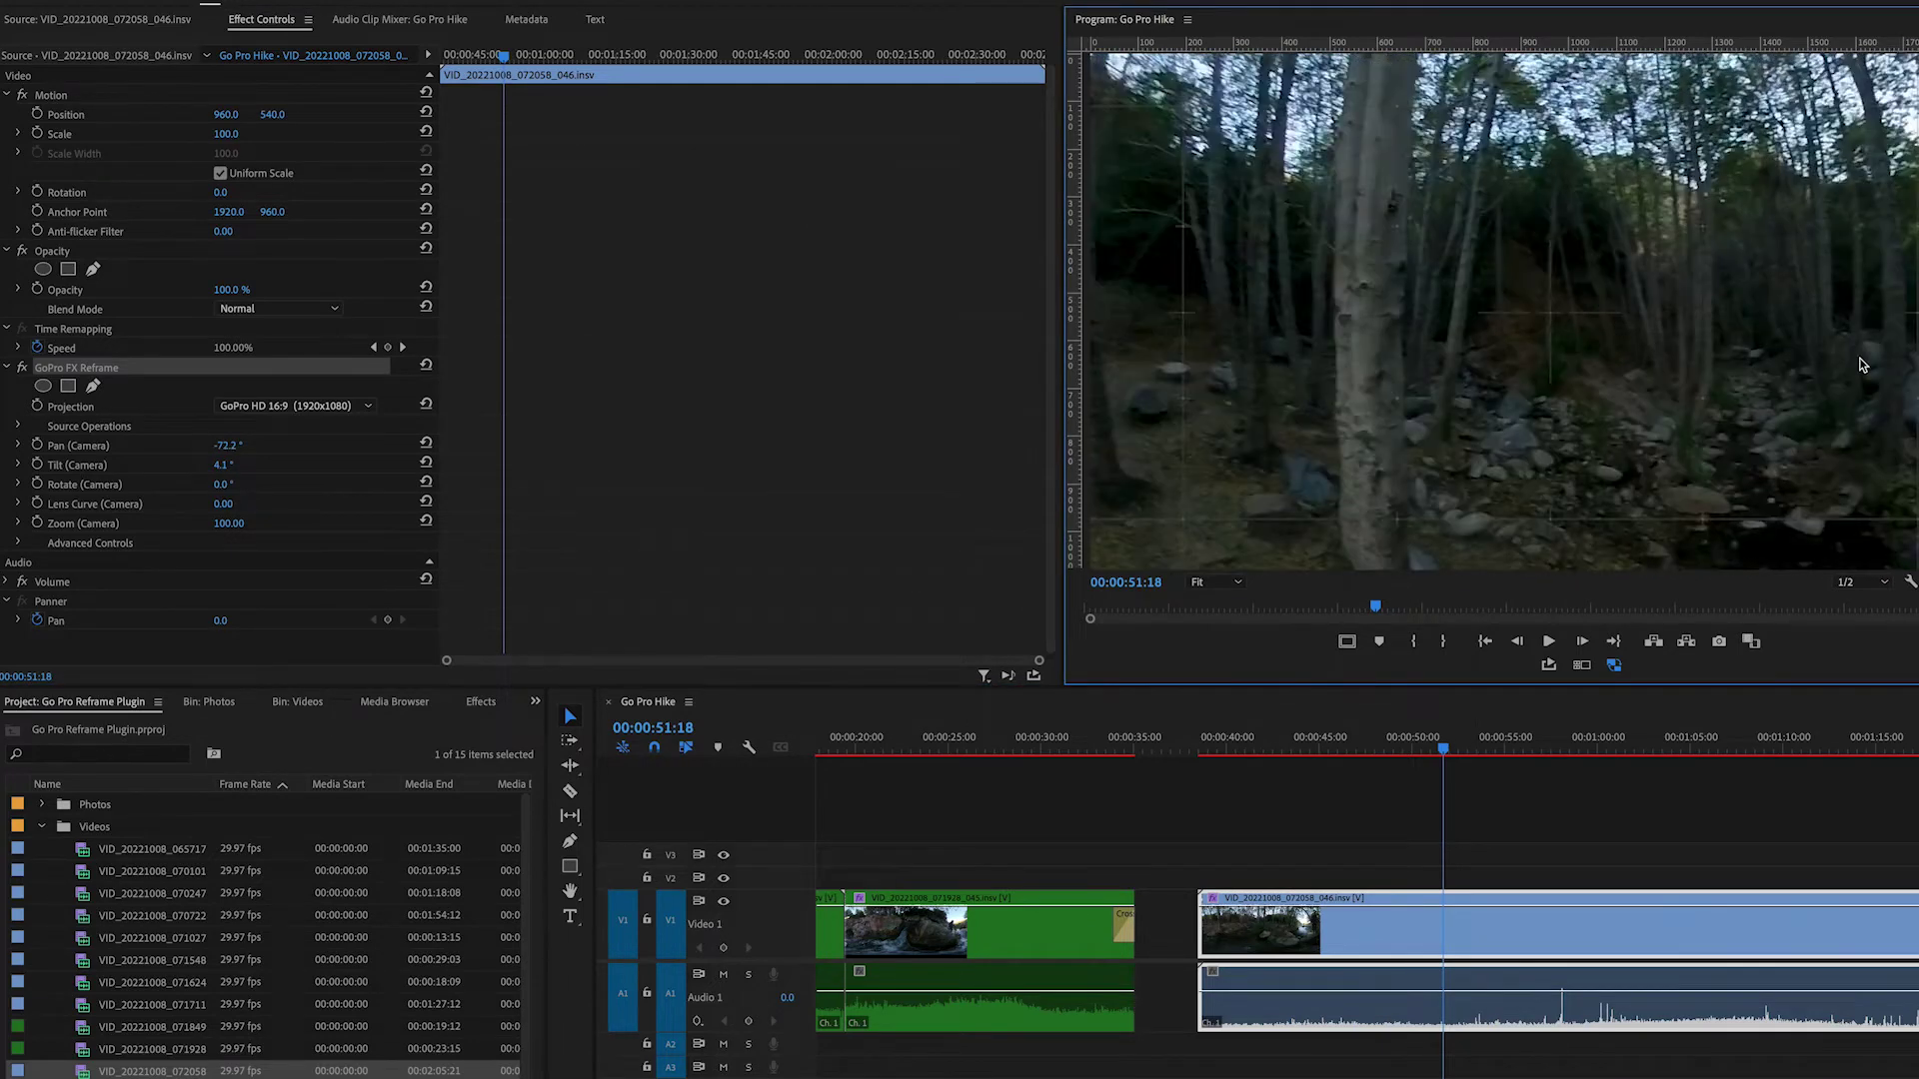
left_click_drag(1419, 739, 1310, 738)
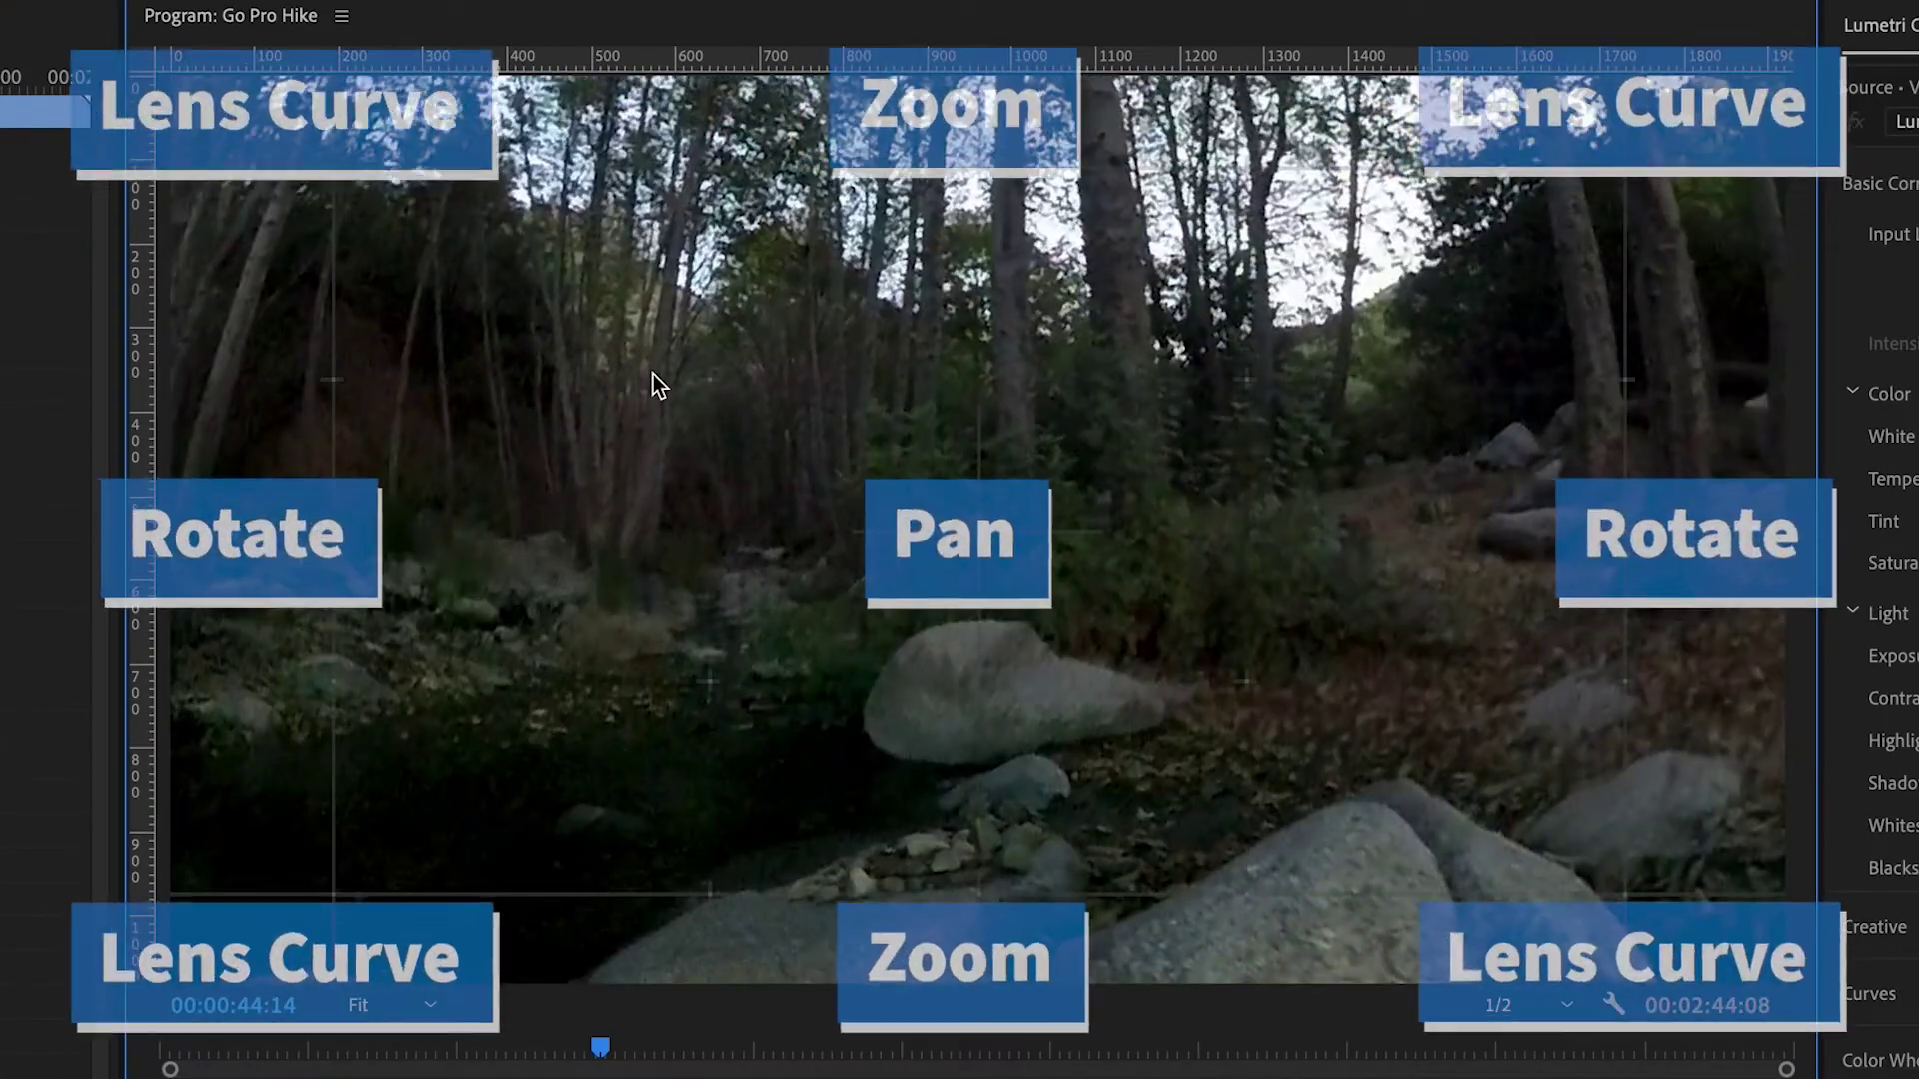
left_click_drag(651, 373, 969, 191)
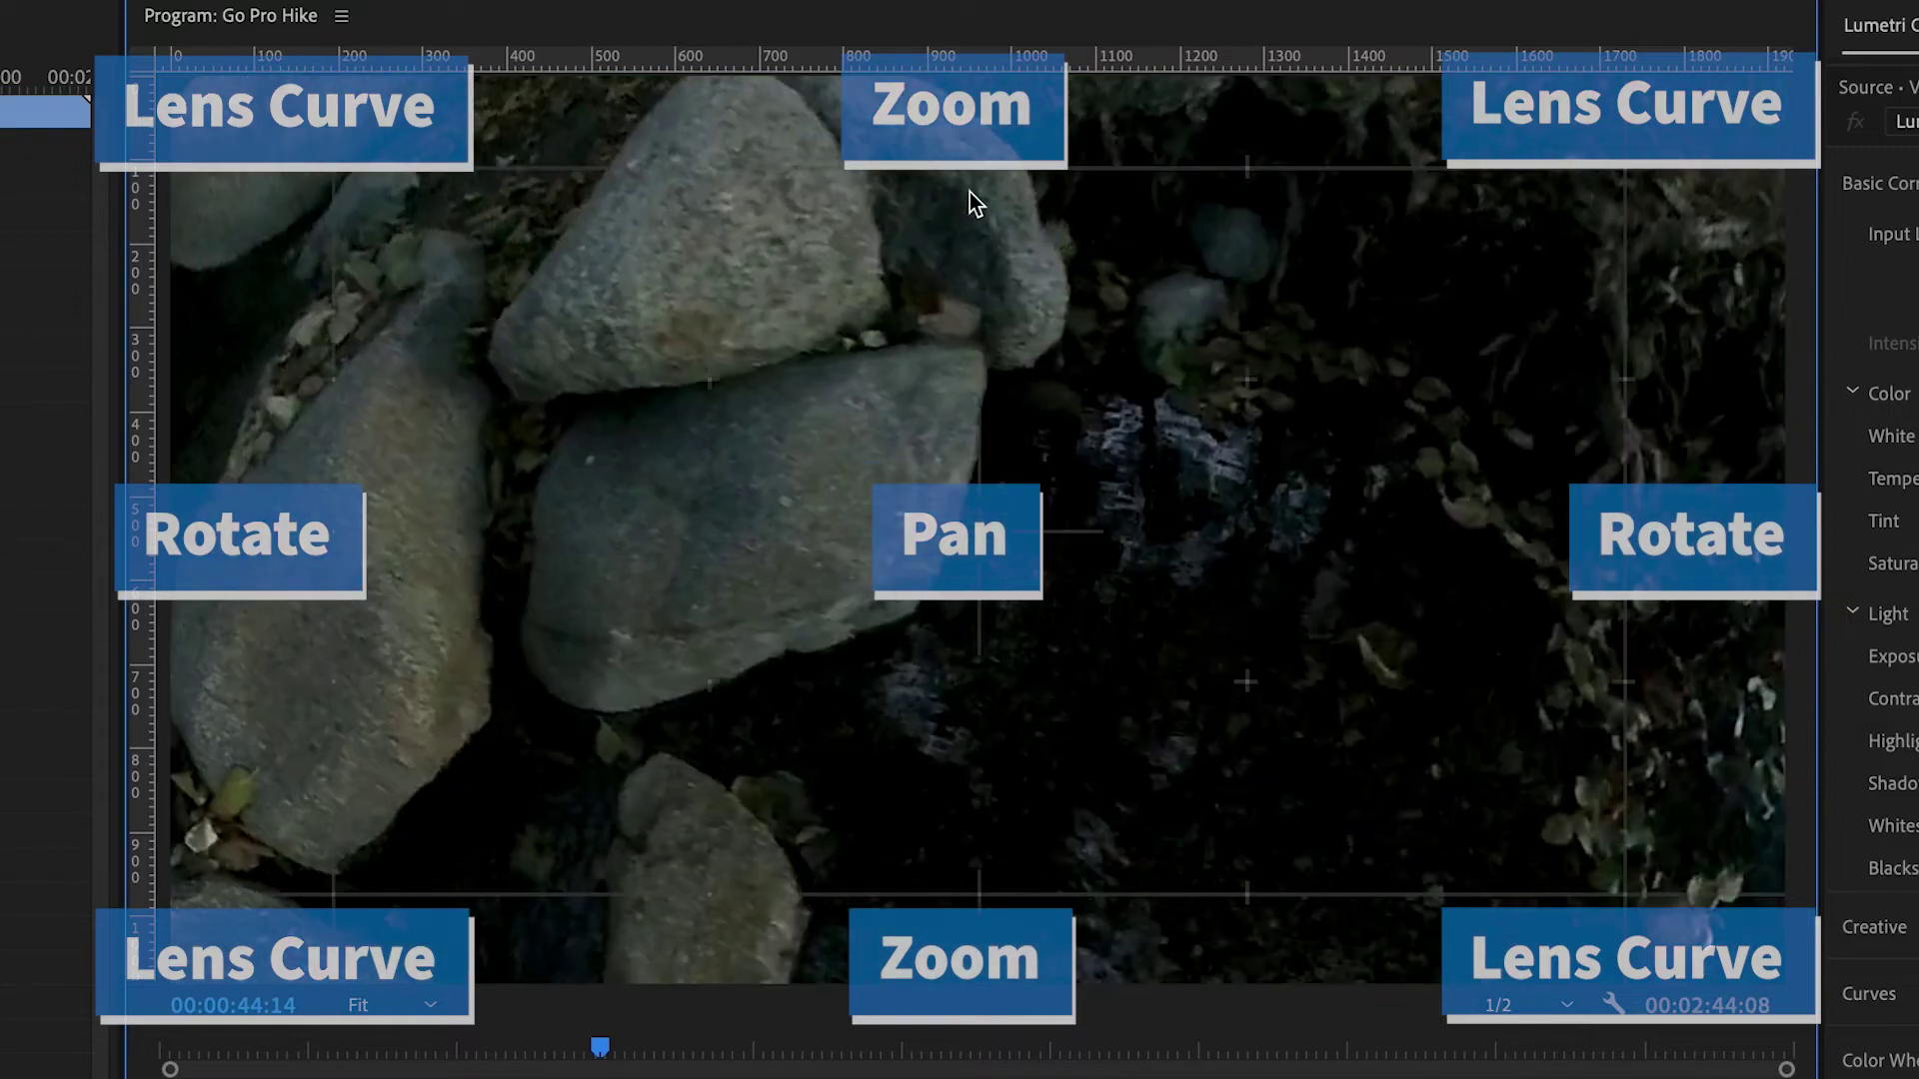
left_click_drag(1052, 350, 1256, 587)
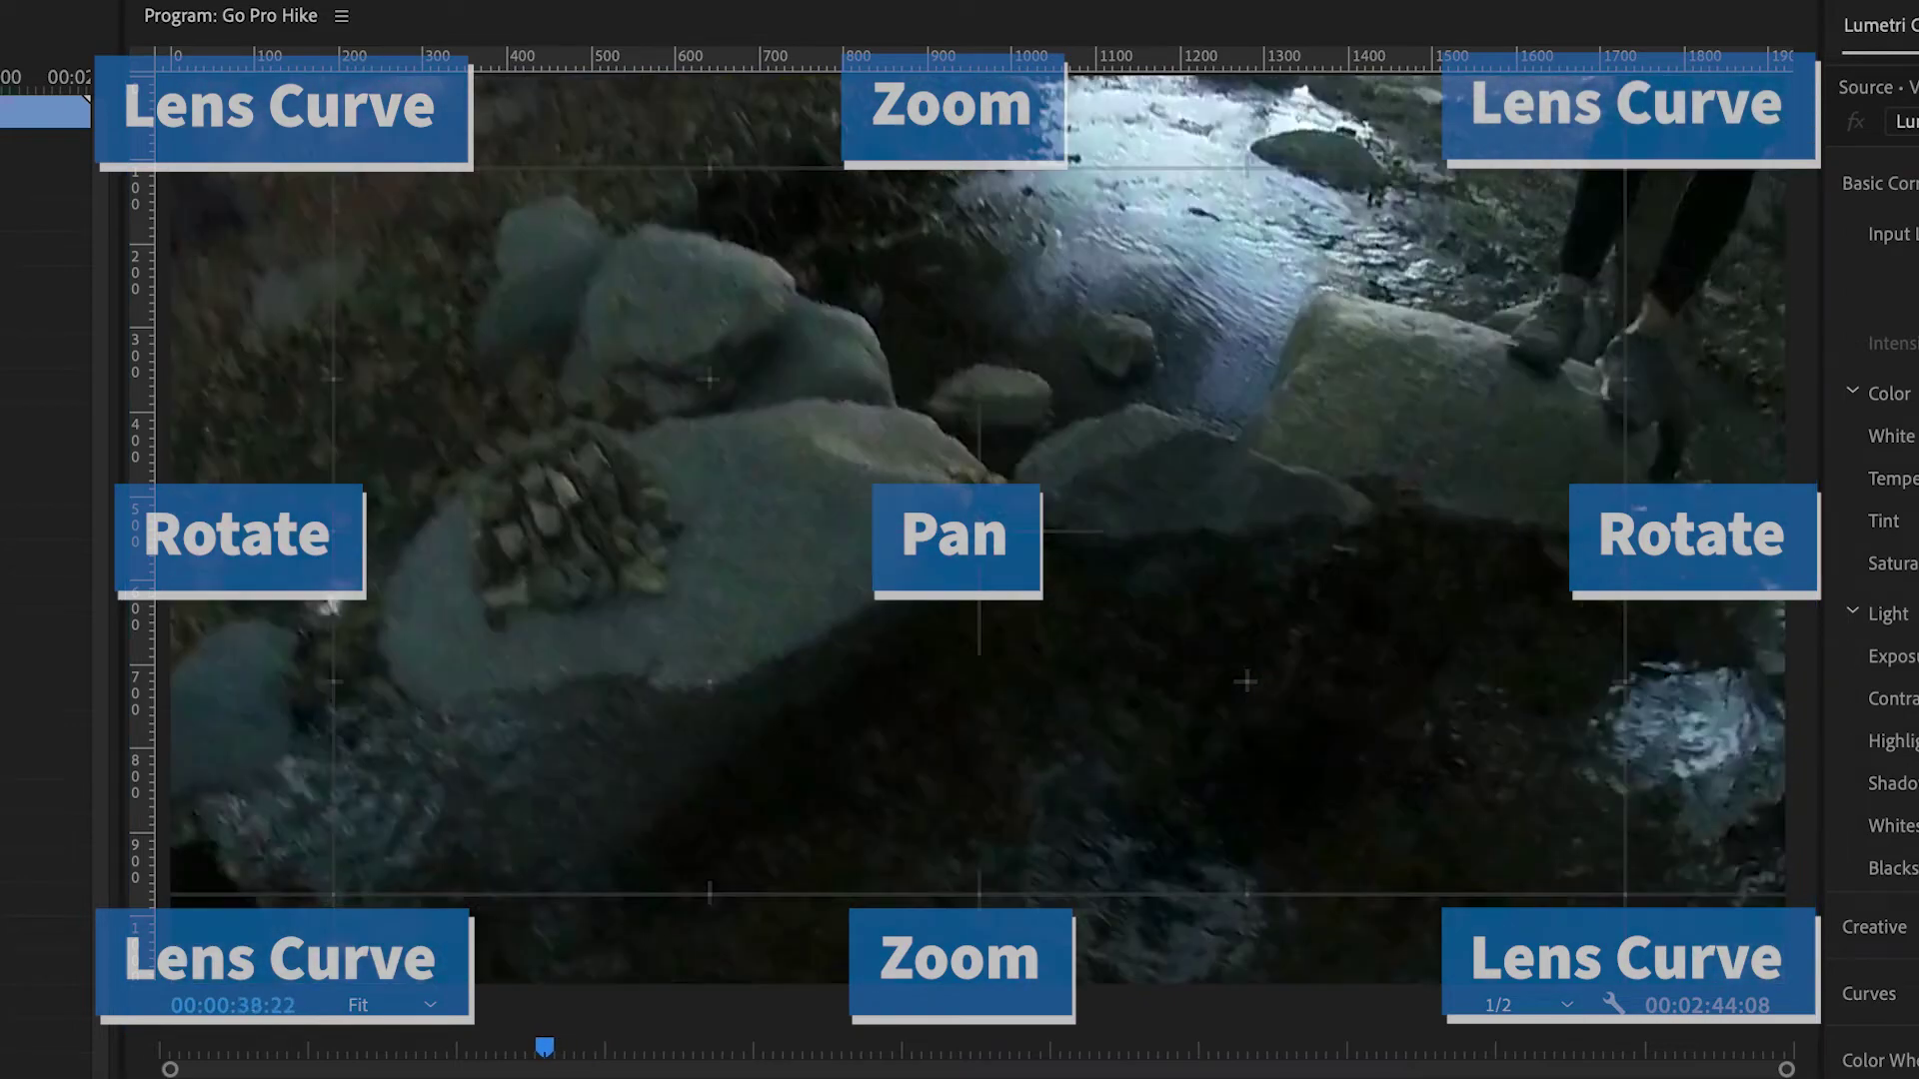
left_click_drag(825, 650, 1120, 427)
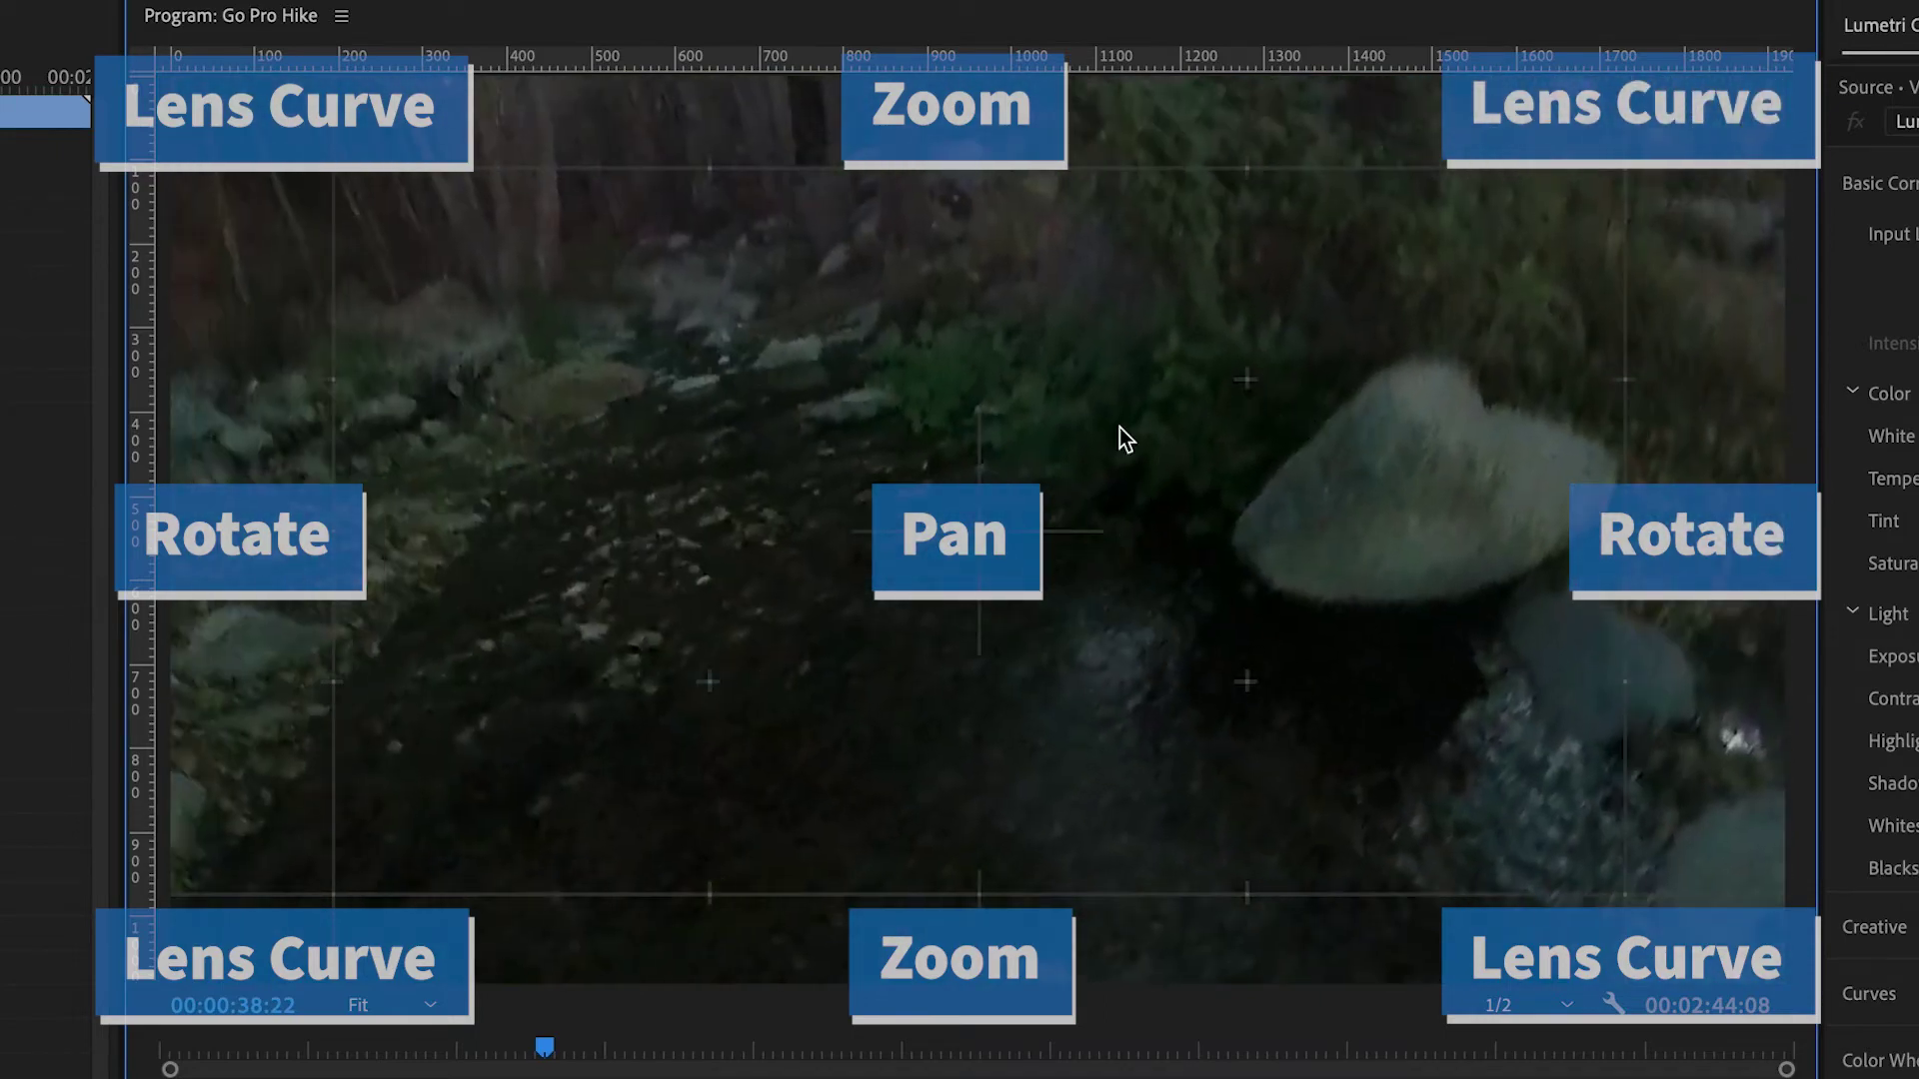
left_click_drag(568, 580, 827, 886)
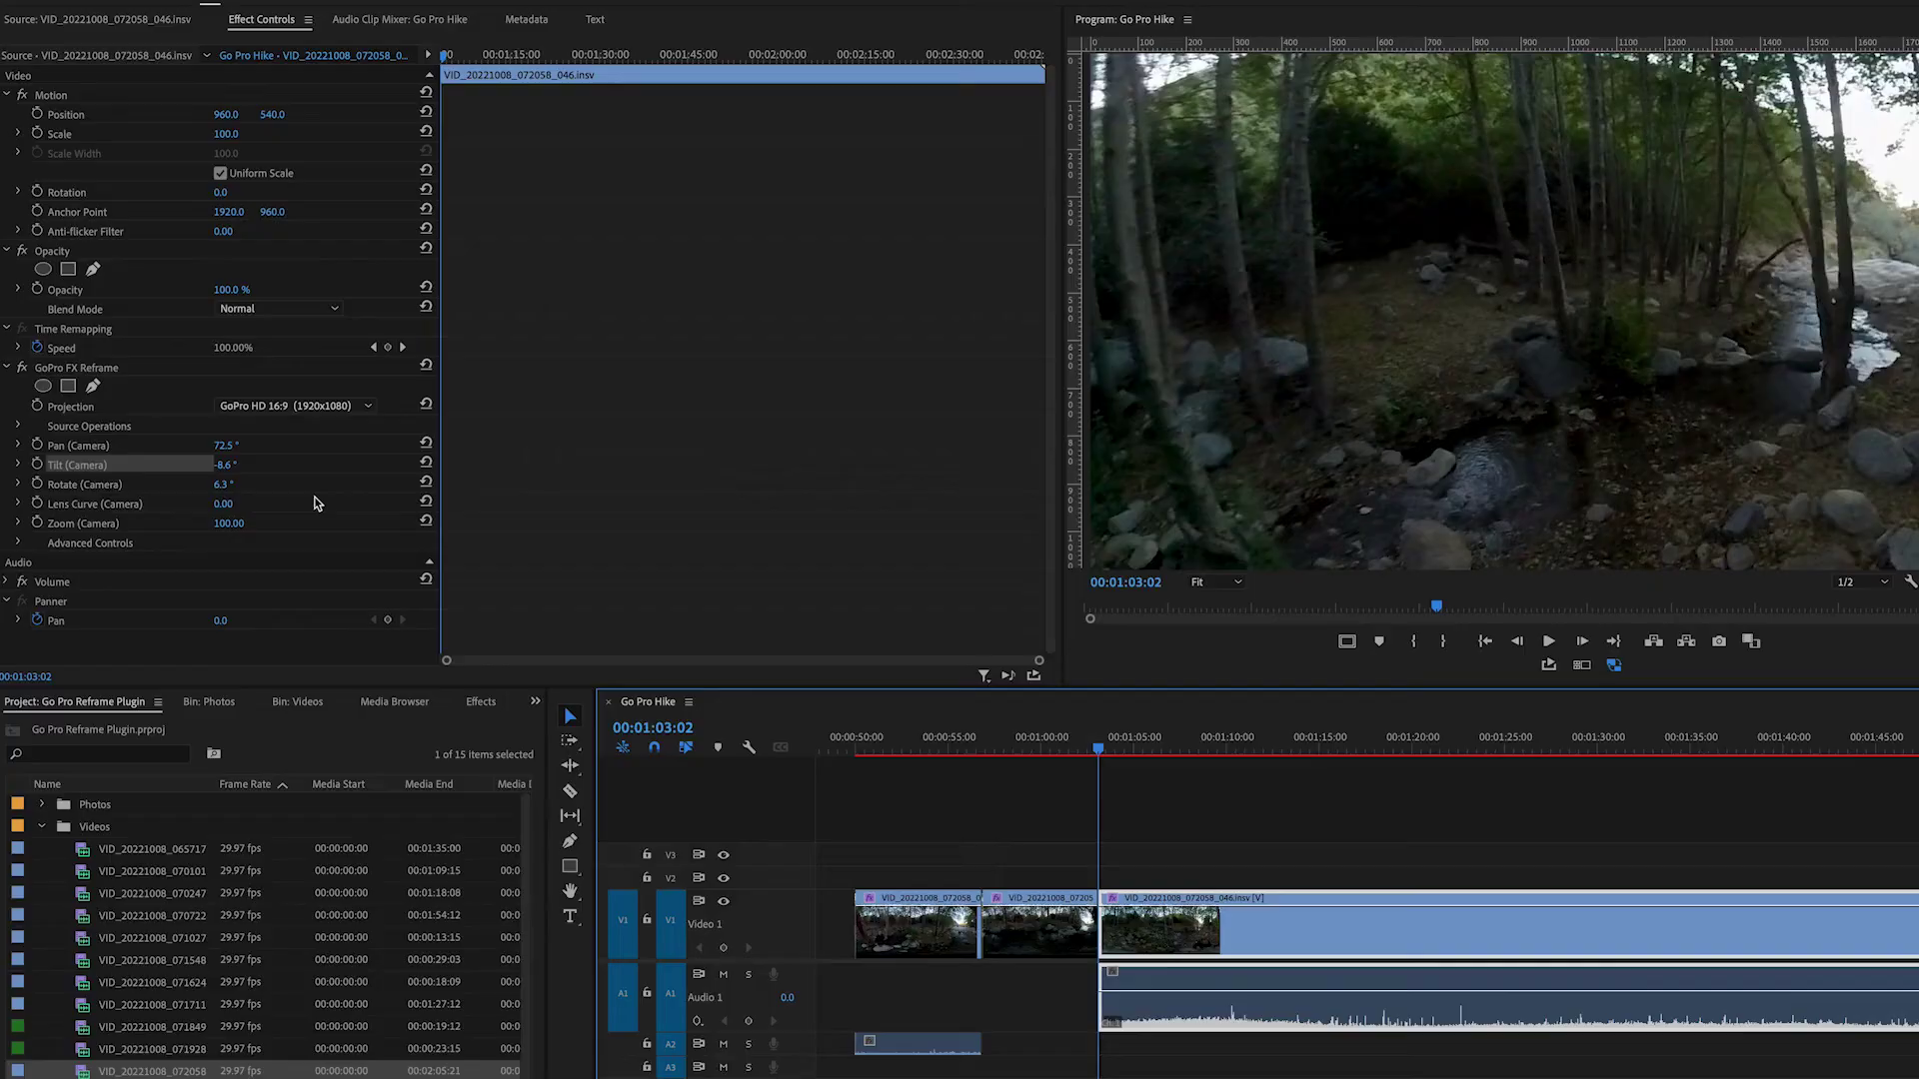
left_click_drag(315, 502, 390, 502)
Step: Enable Pan and Tilt keyframing and, while playing, swing the camera pan to 38.5°
left_click(37, 445)
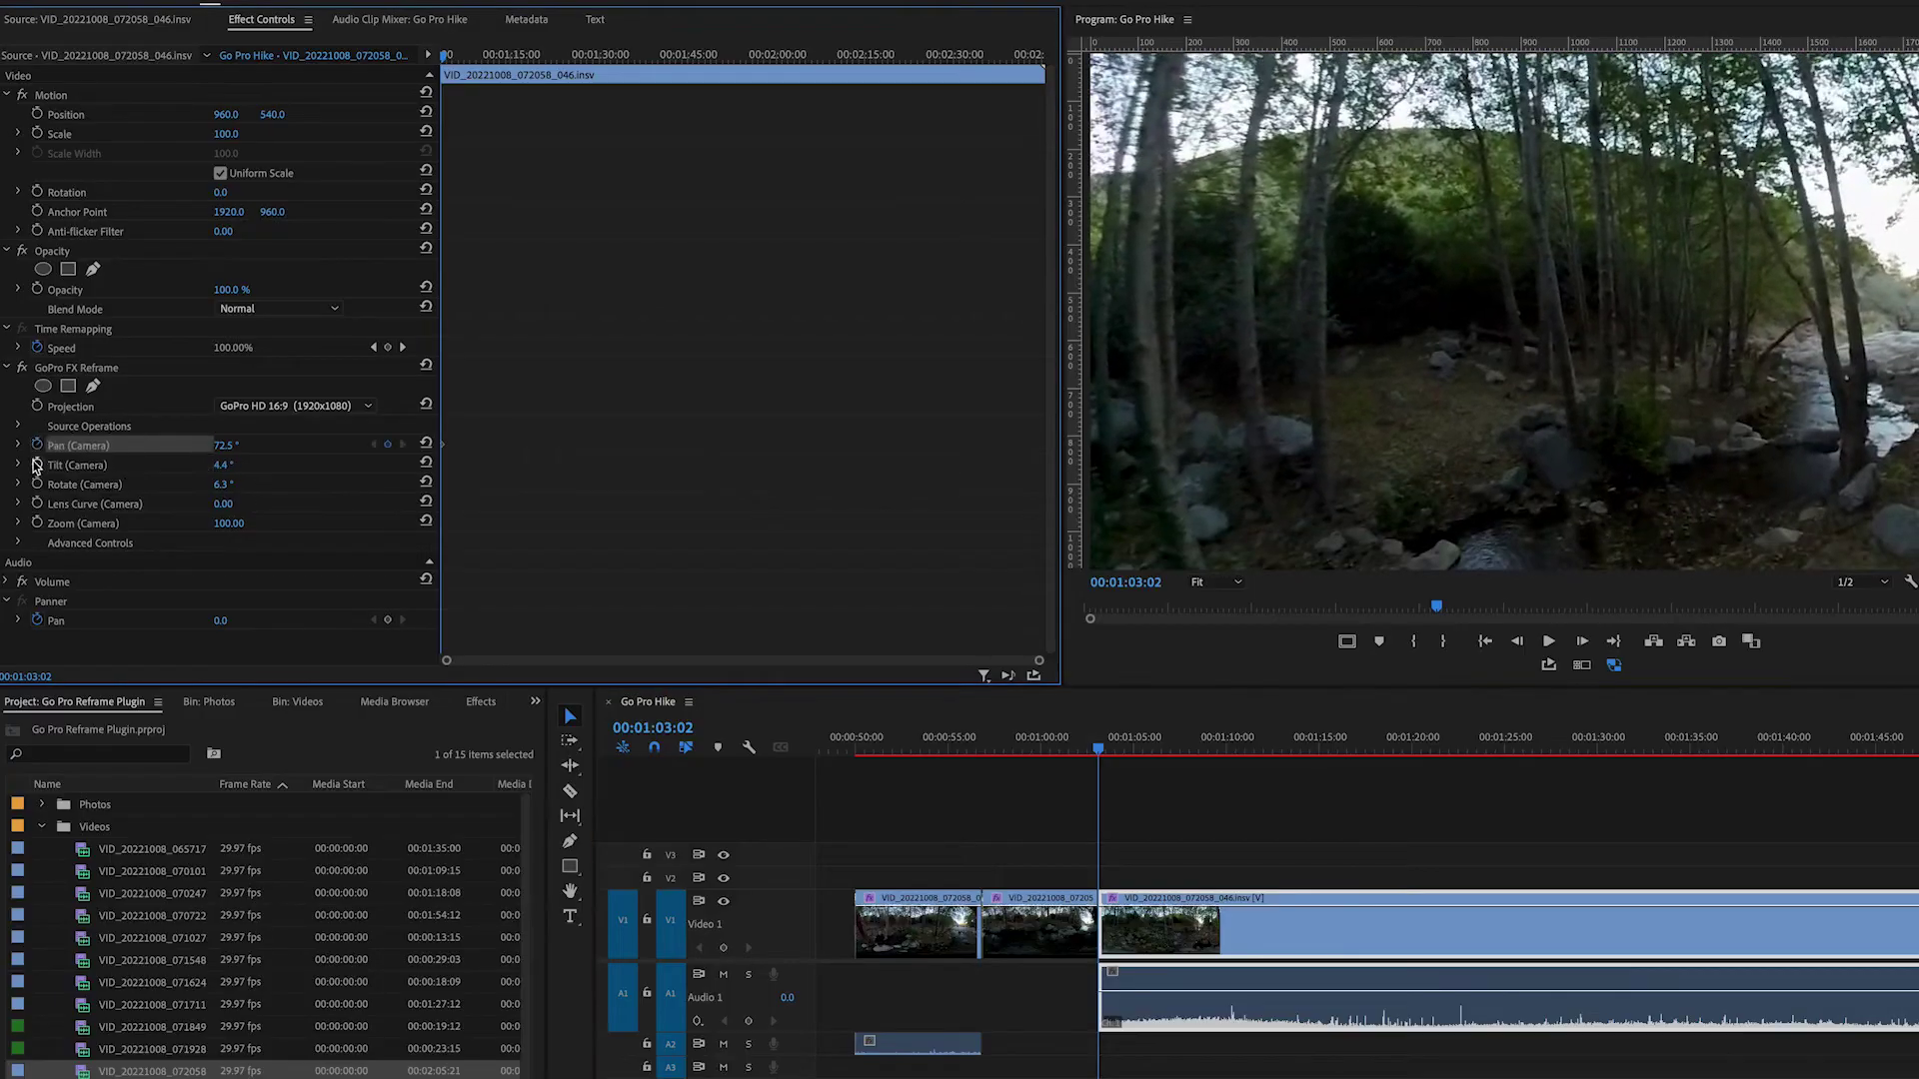
left_click(37, 465)
scroll(1111, 746, "right", 1)
key("space")
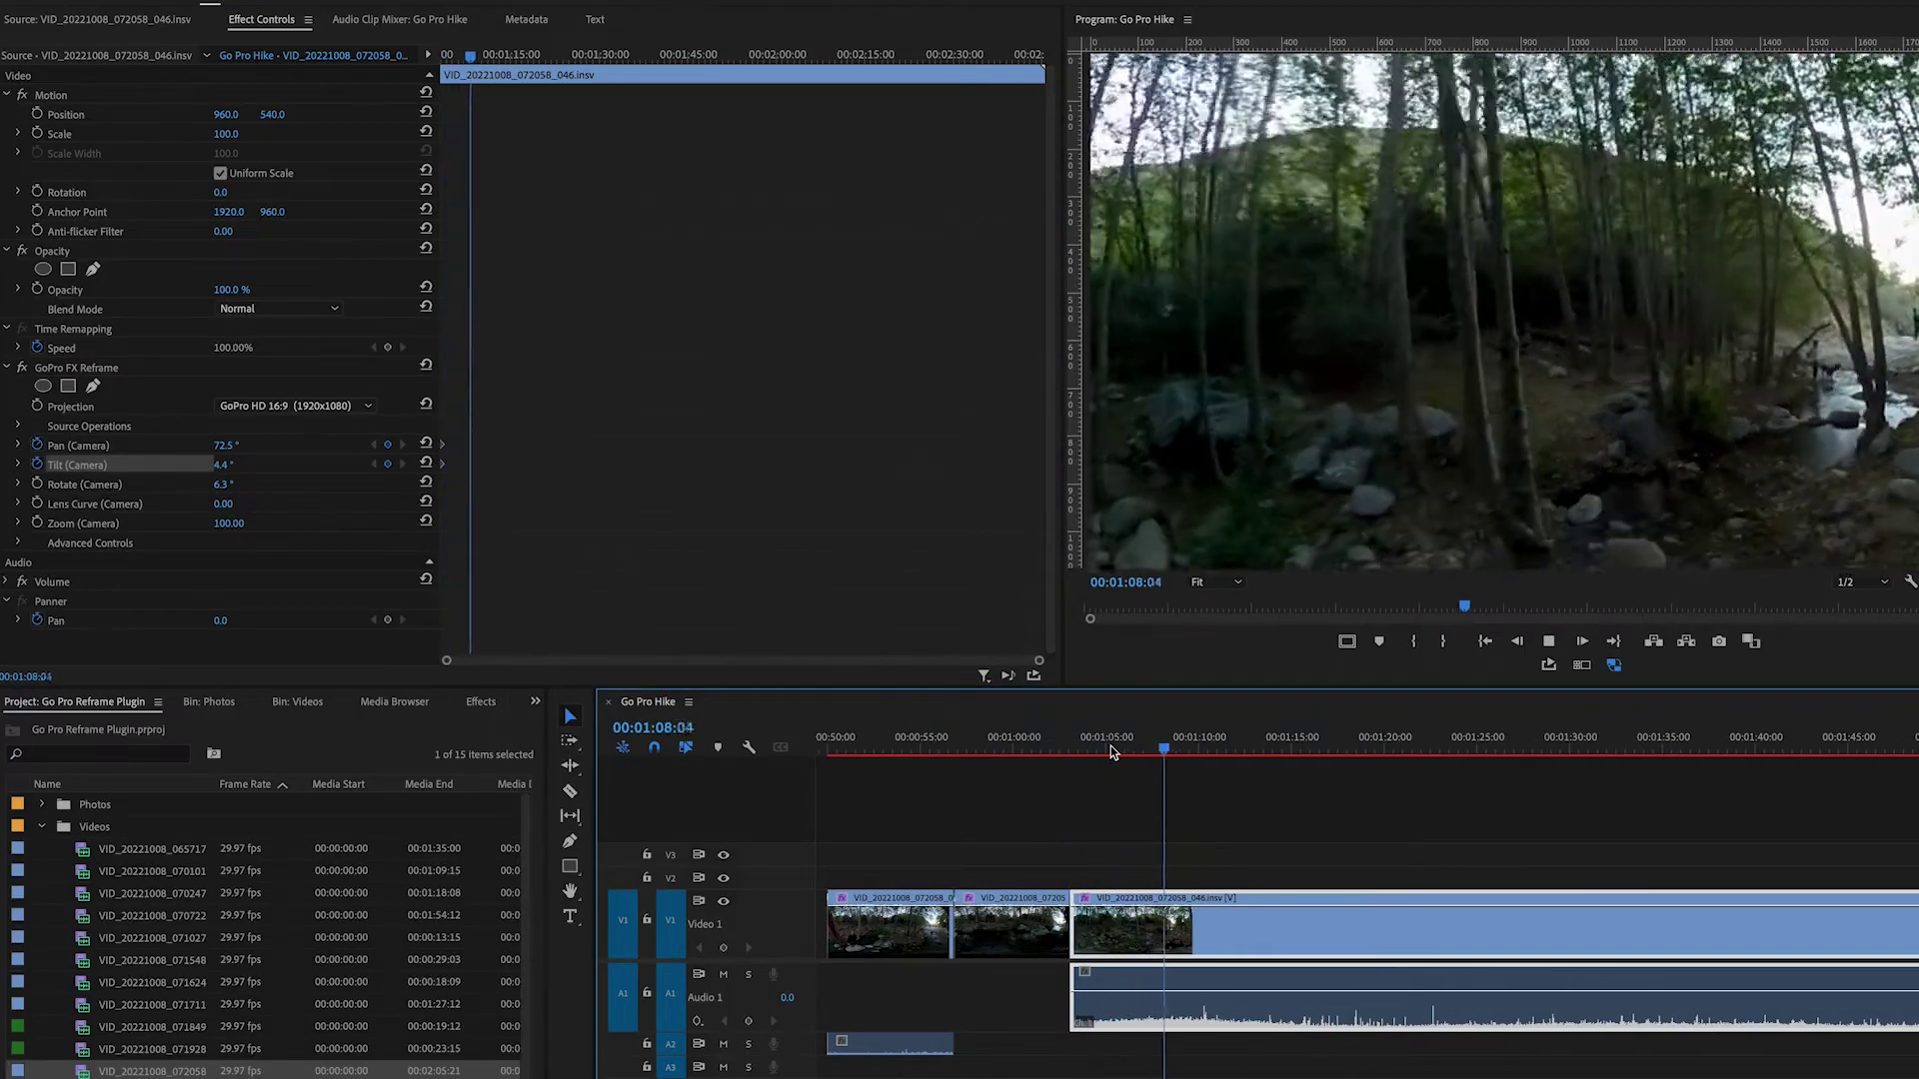
left_click_drag(224, 445, 190, 444)
left_click(1147, 750)
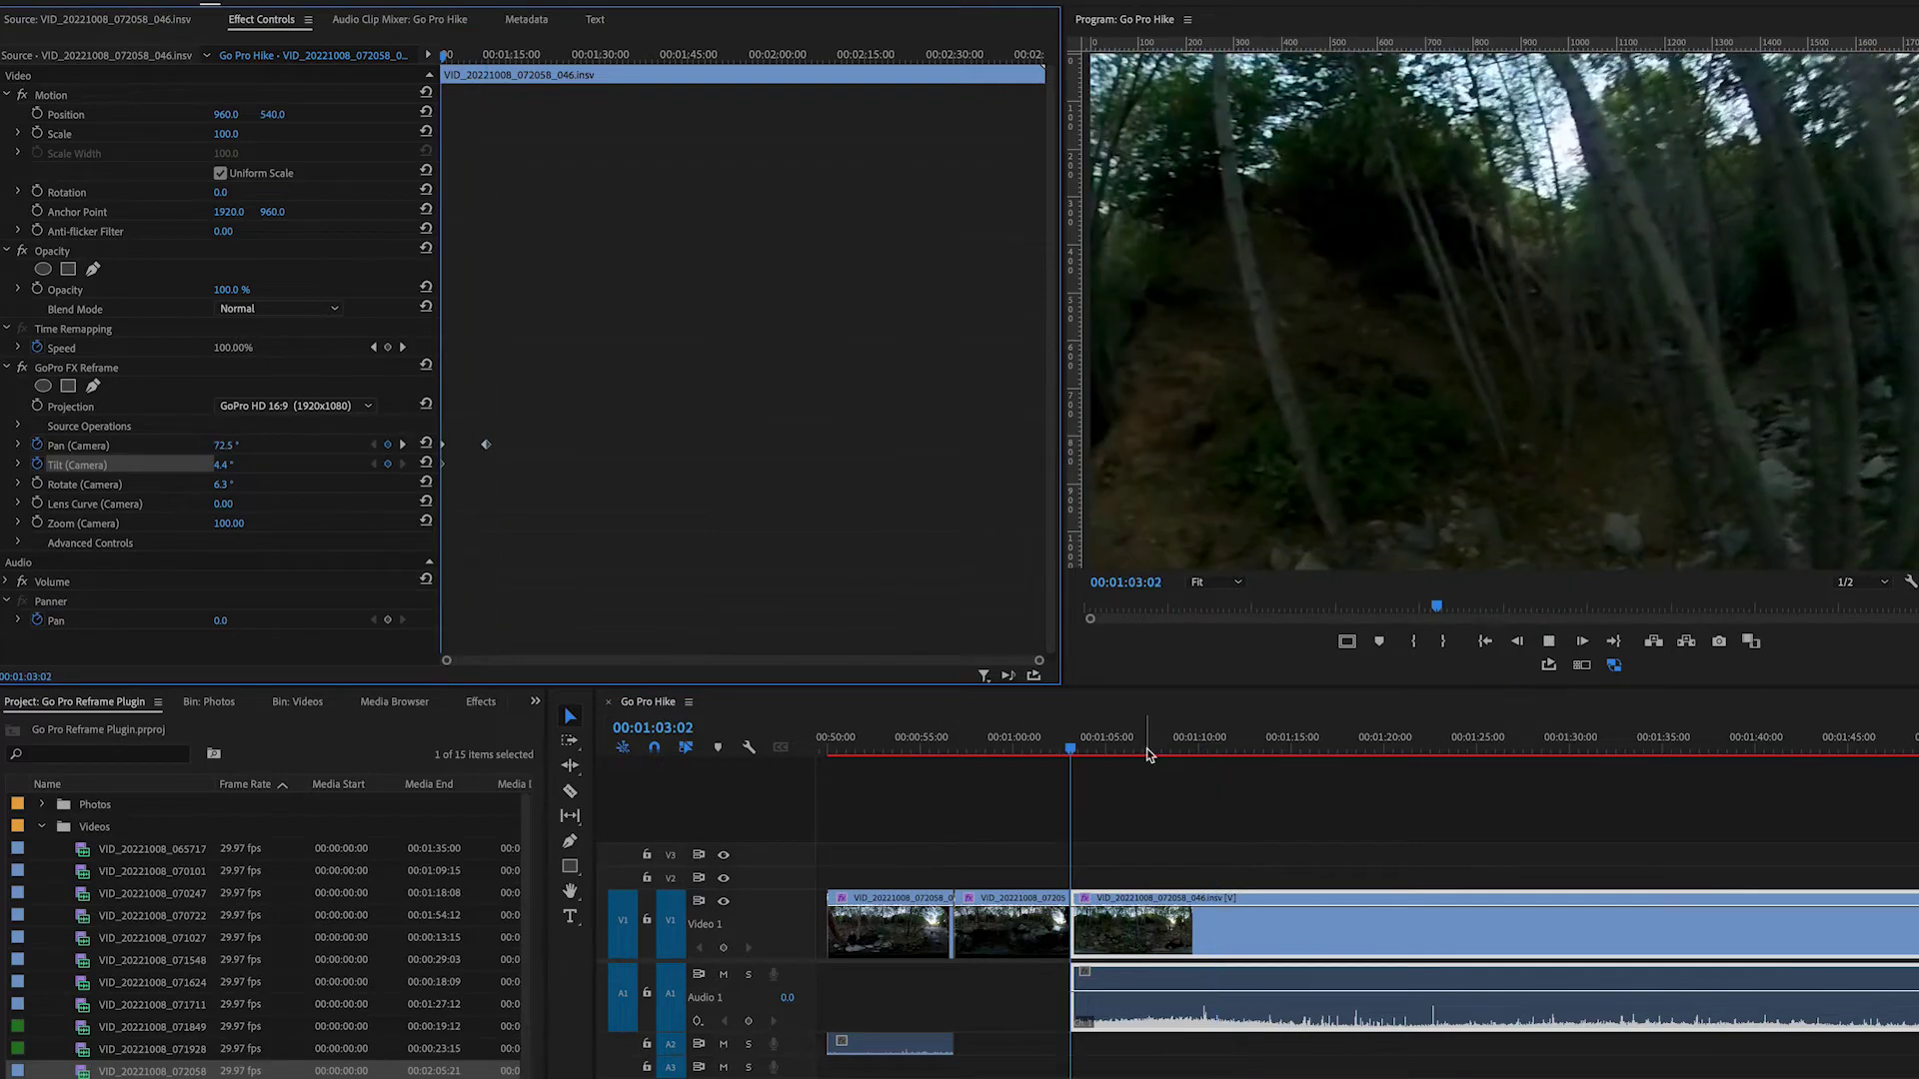
key("space")
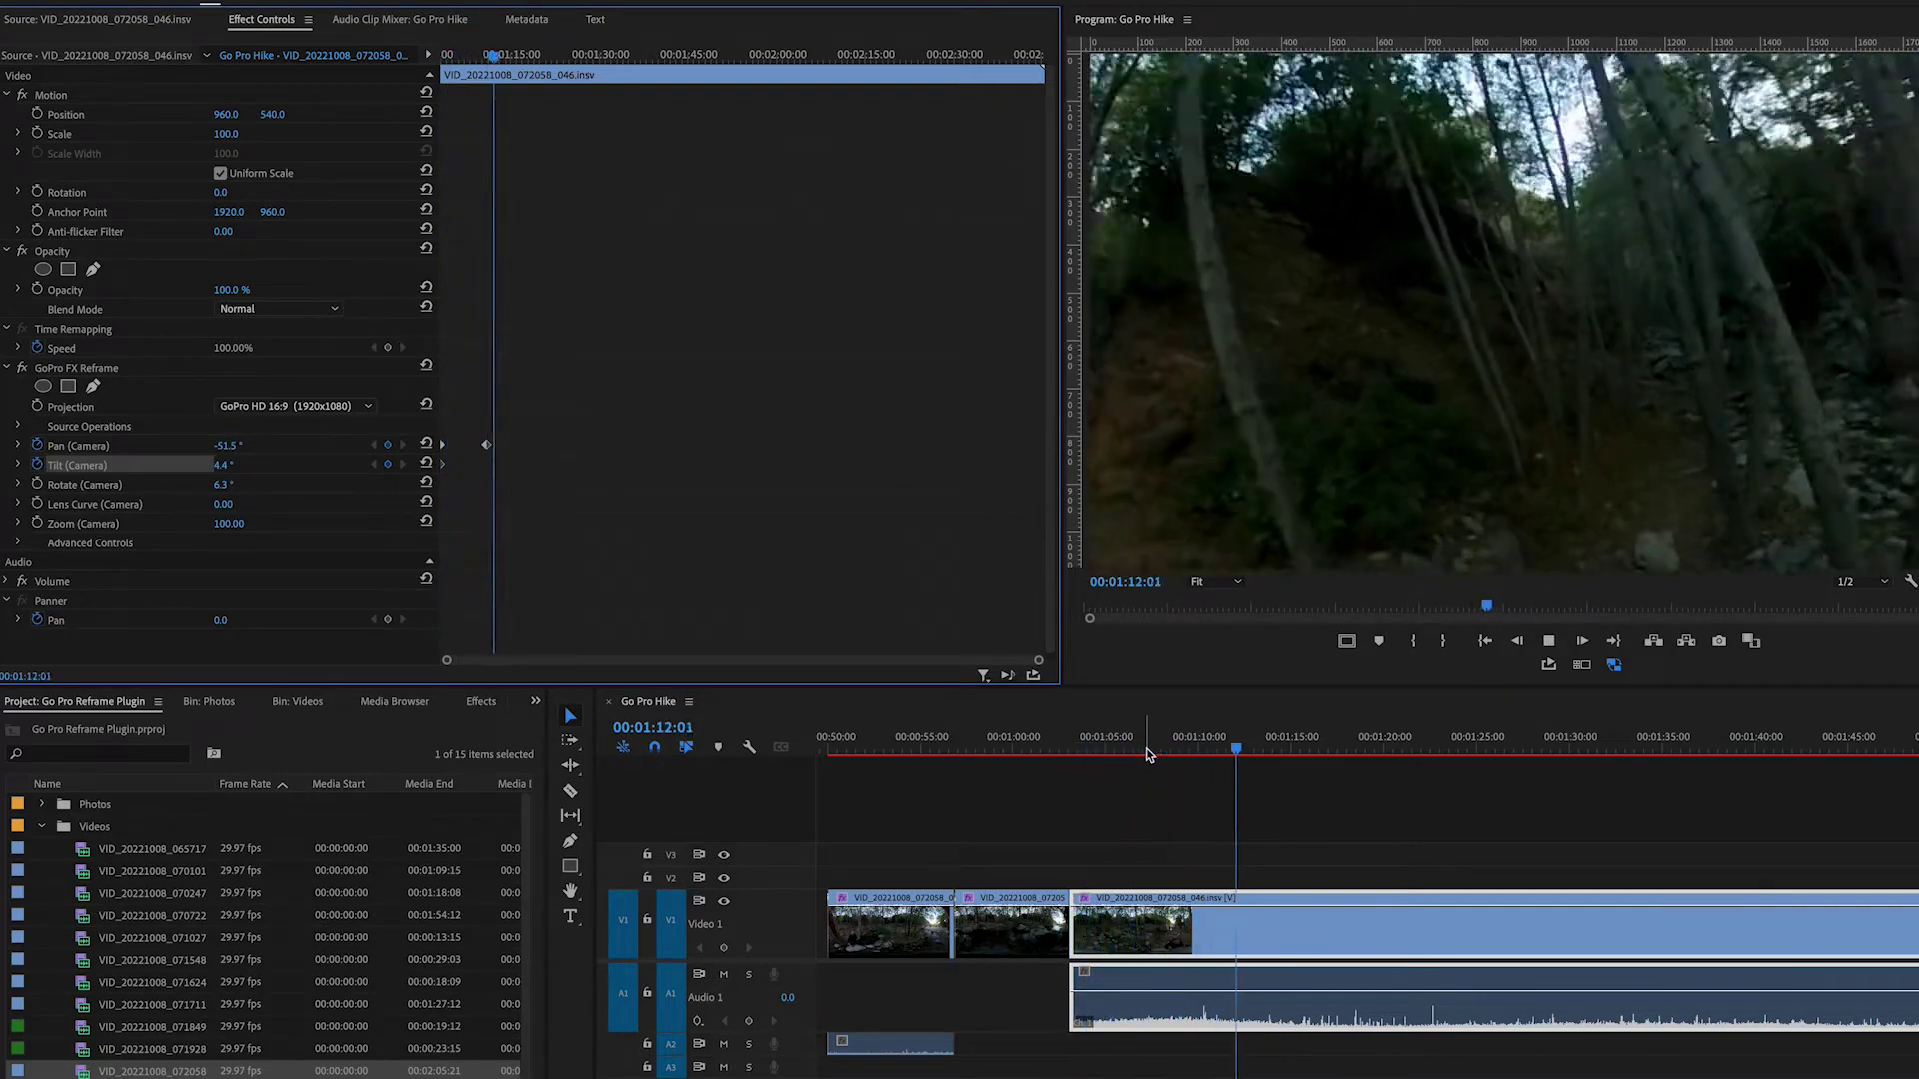
Step: Keyframe the pan at -68.5°, then at 5.5° with tilt 60.4° during playback
left_click_drag(226, 445, 261, 464)
left_click(1204, 746)
key("space")
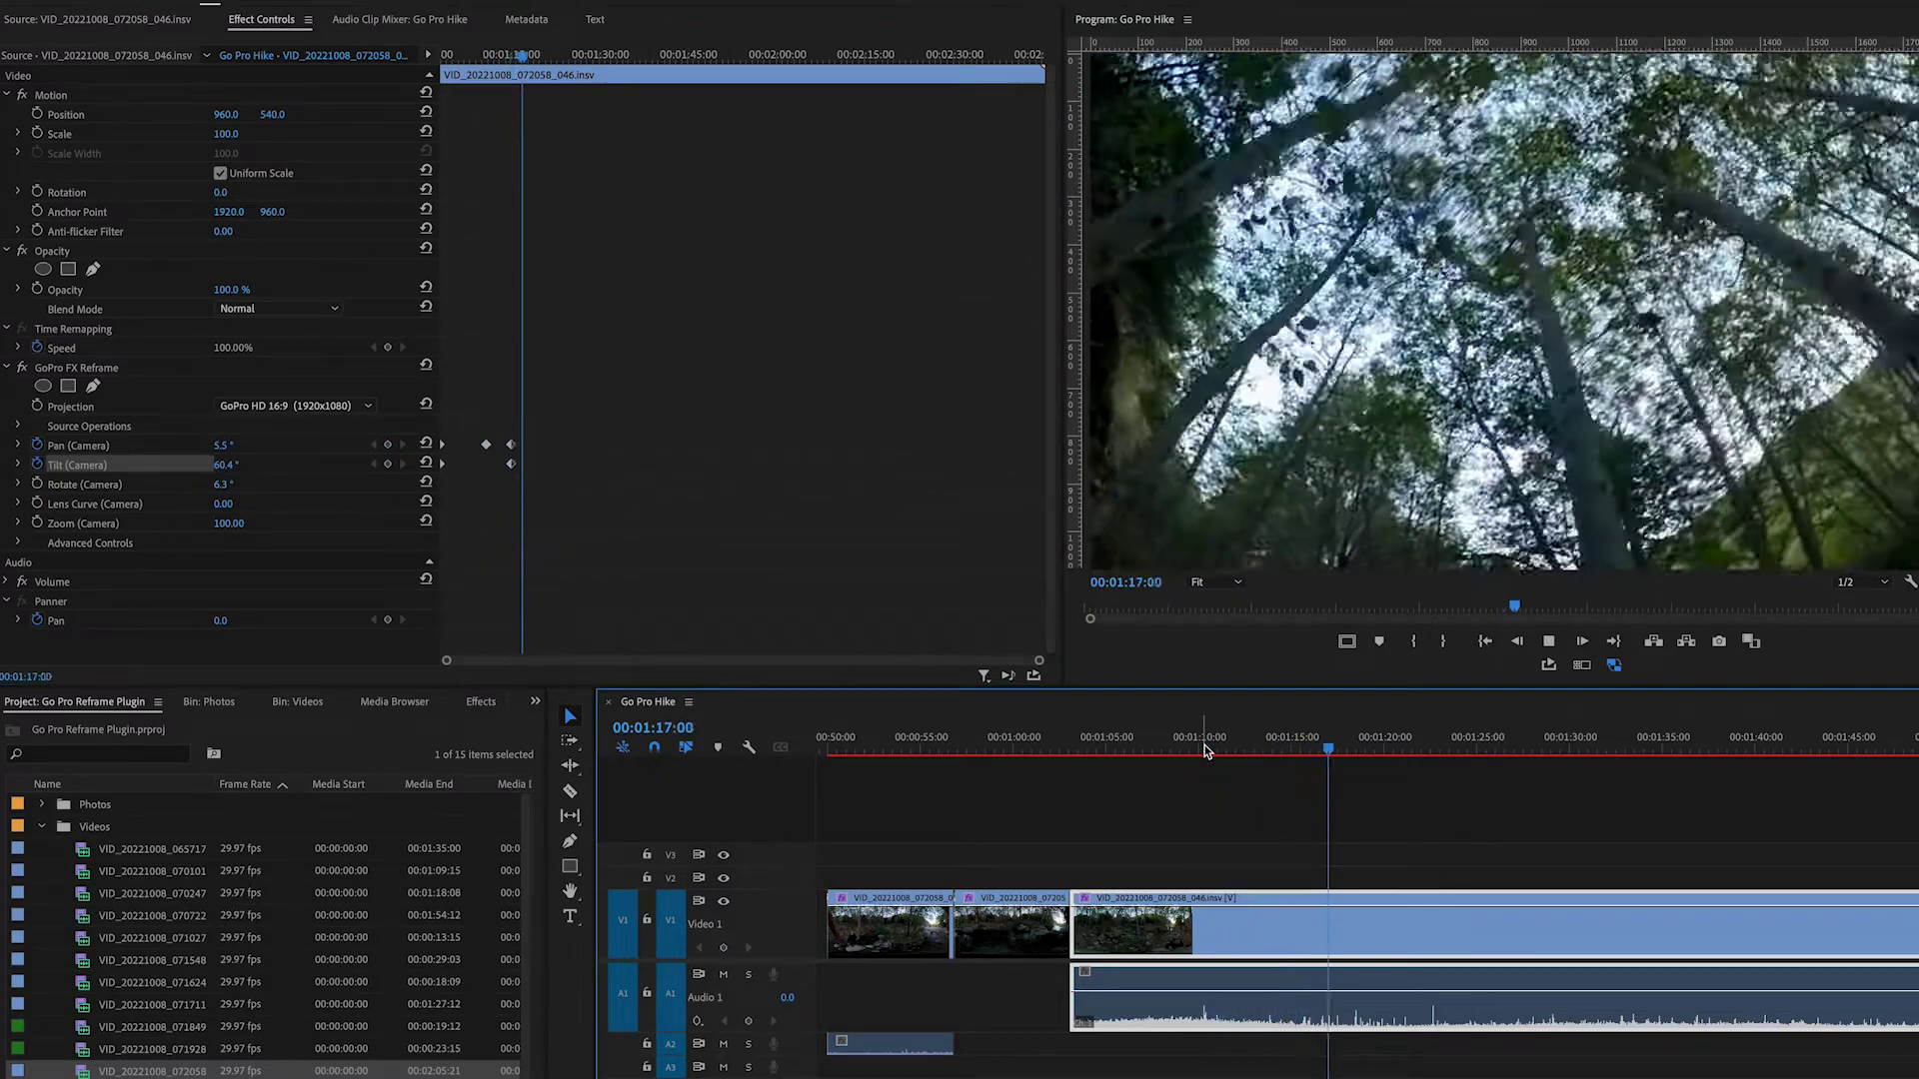
left_click_drag(226, 444, 158, 465)
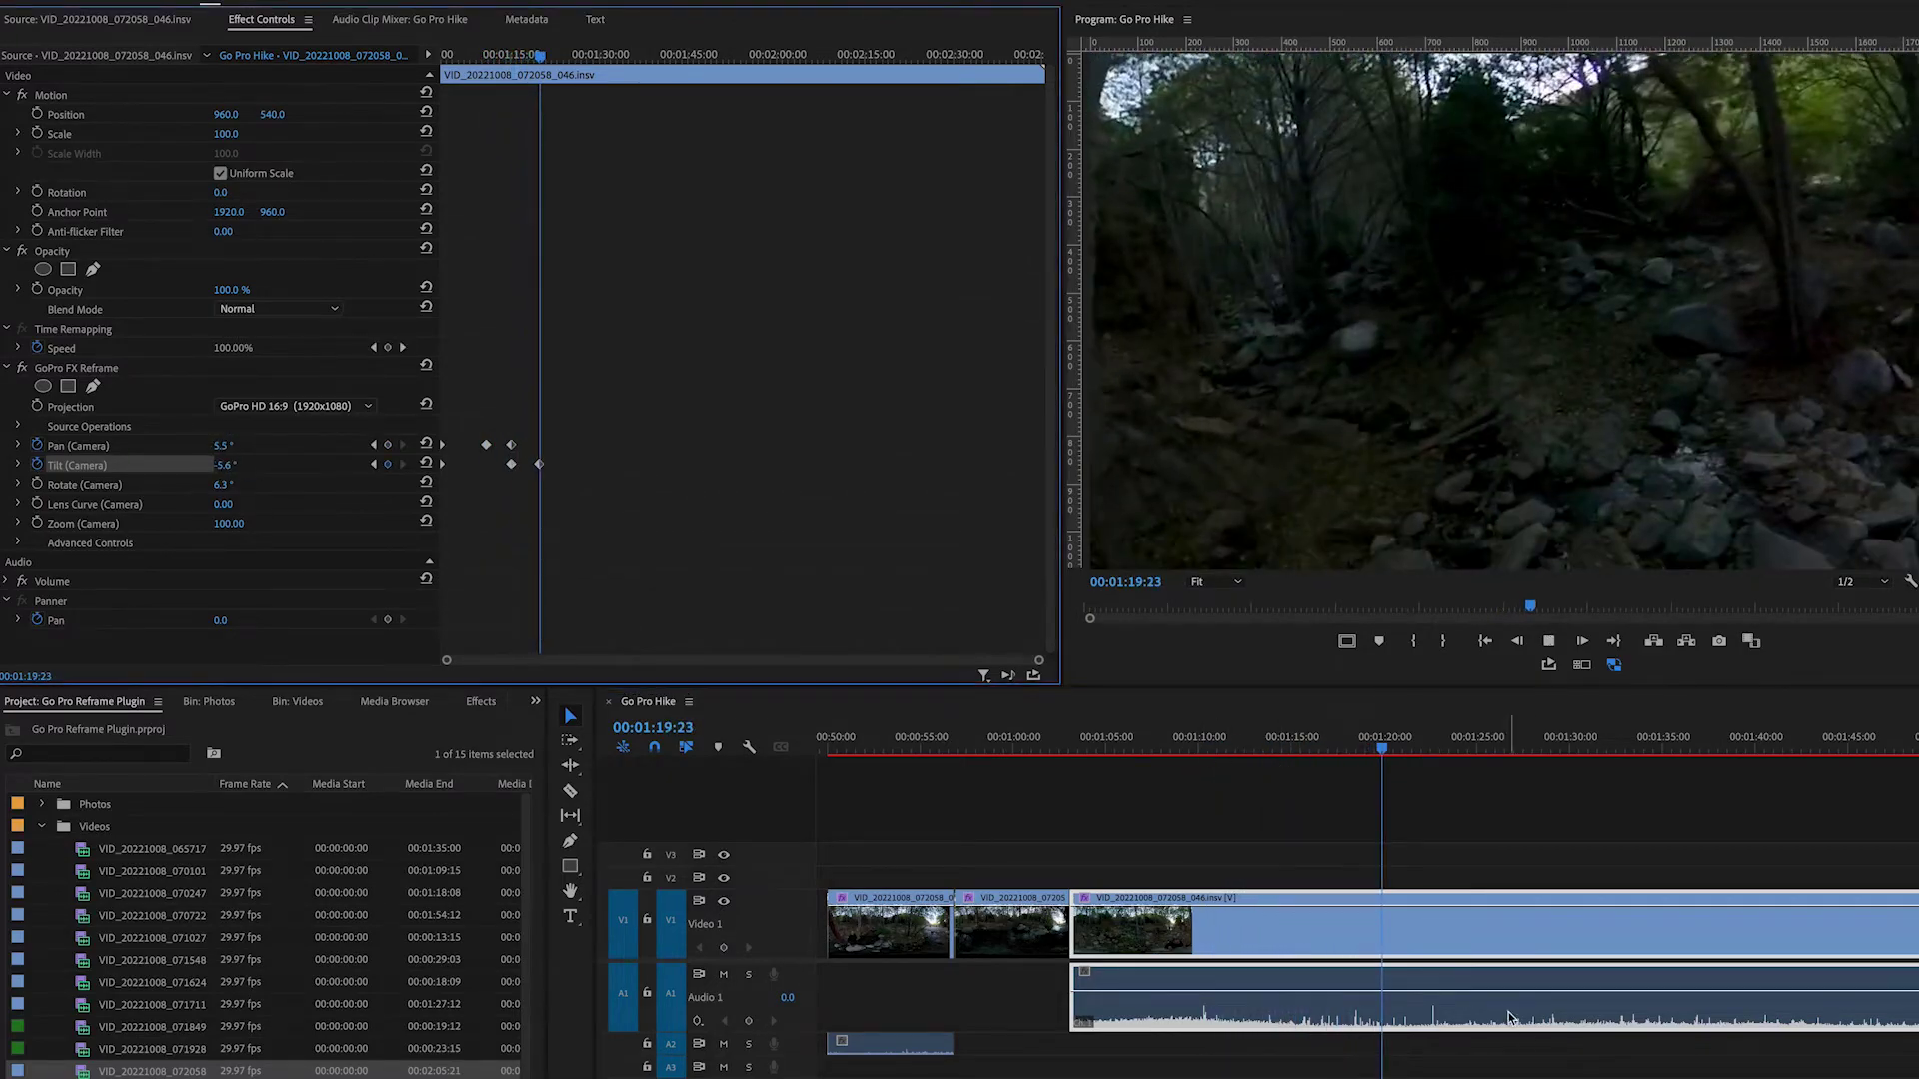
key("space")
key("space")
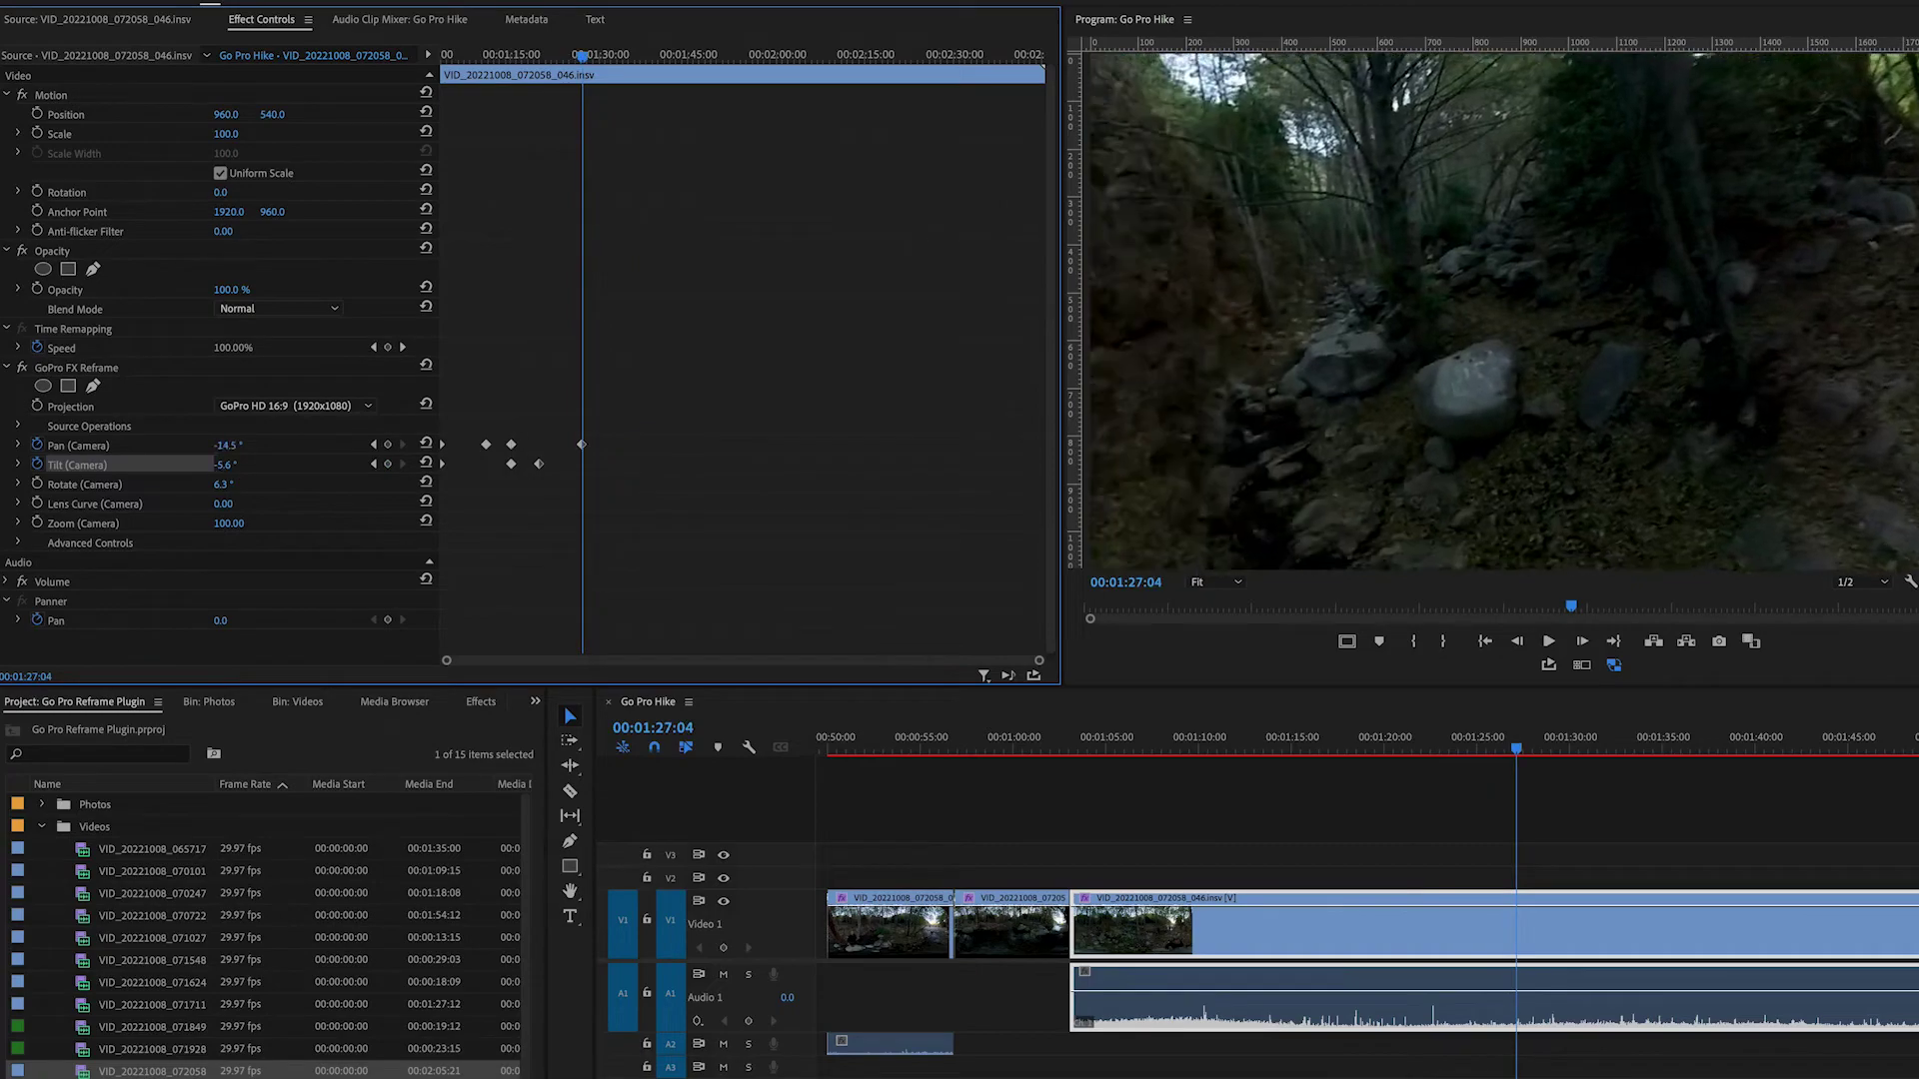
key("space")
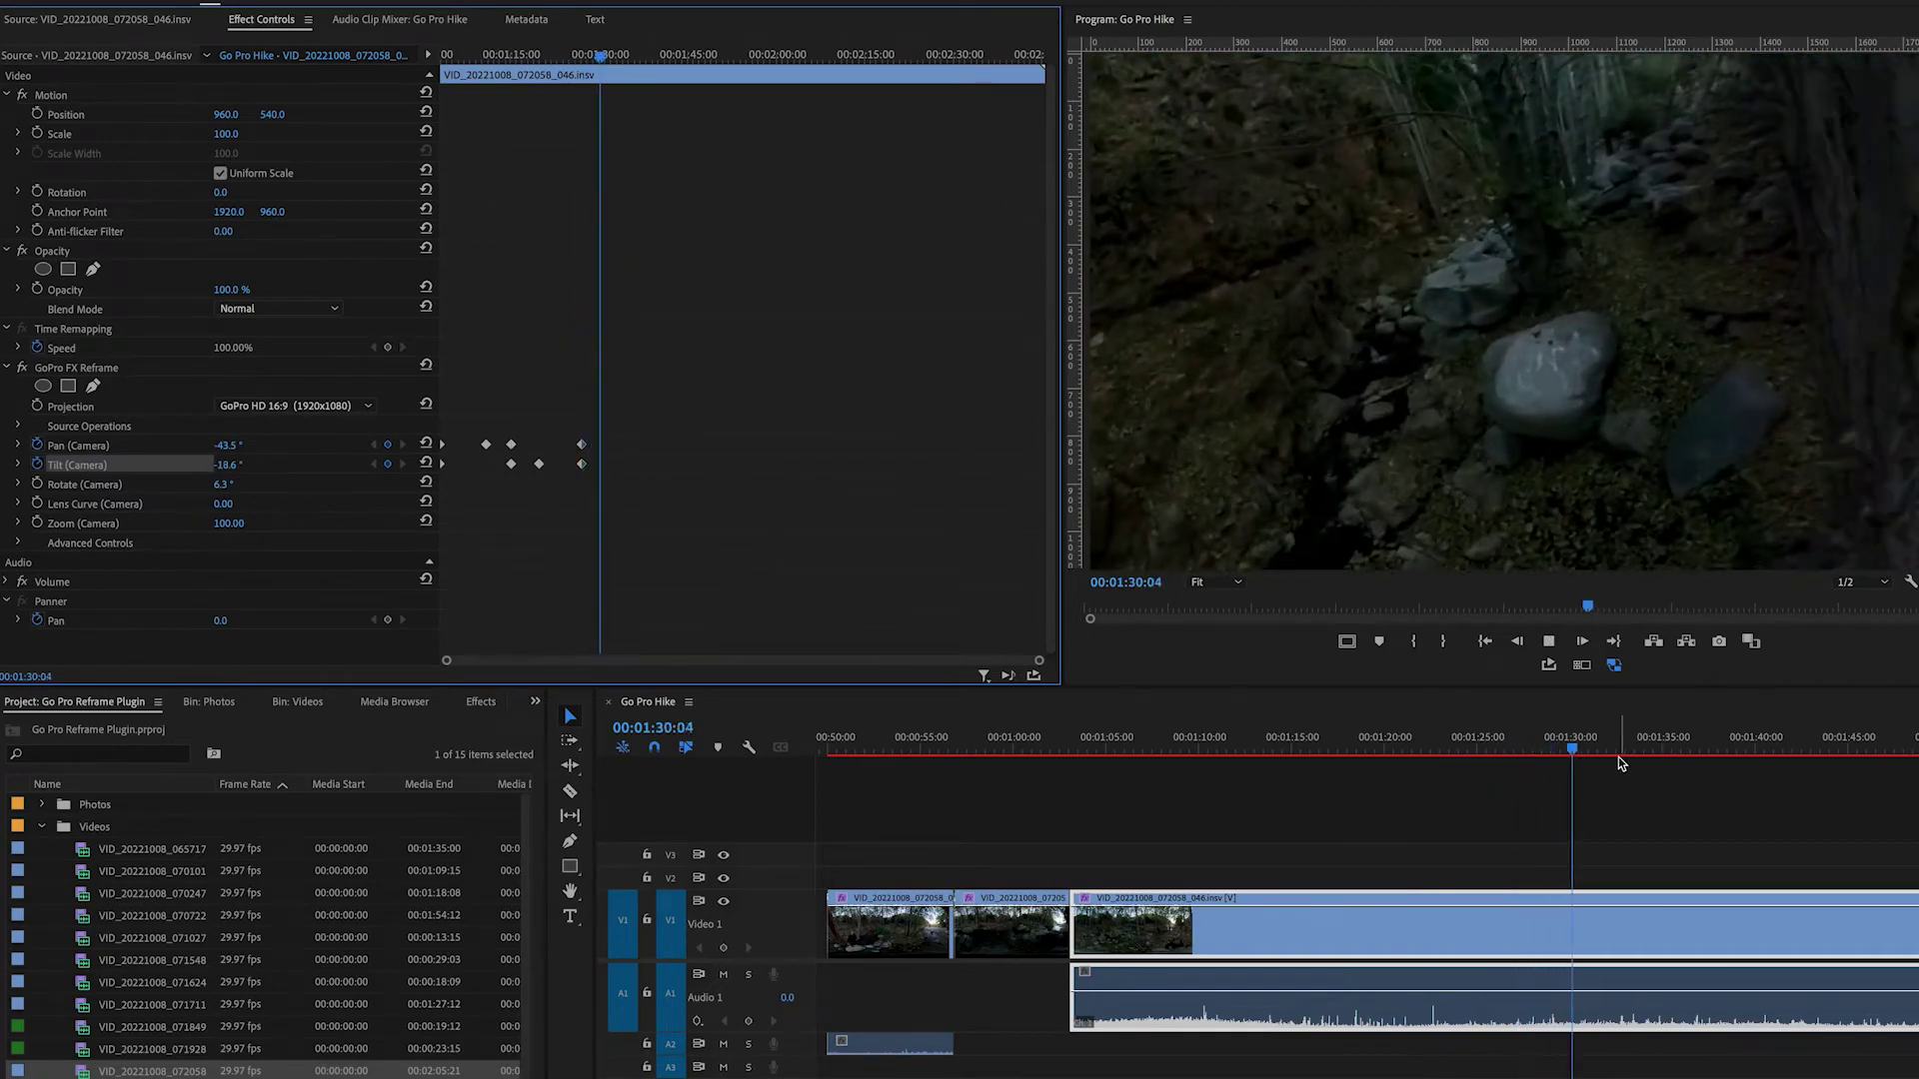
Step: Raise the tilt to about -18° and -56°, then trim the clip end to 00:02:22:01
left_click_drag(235, 469, 100, 469)
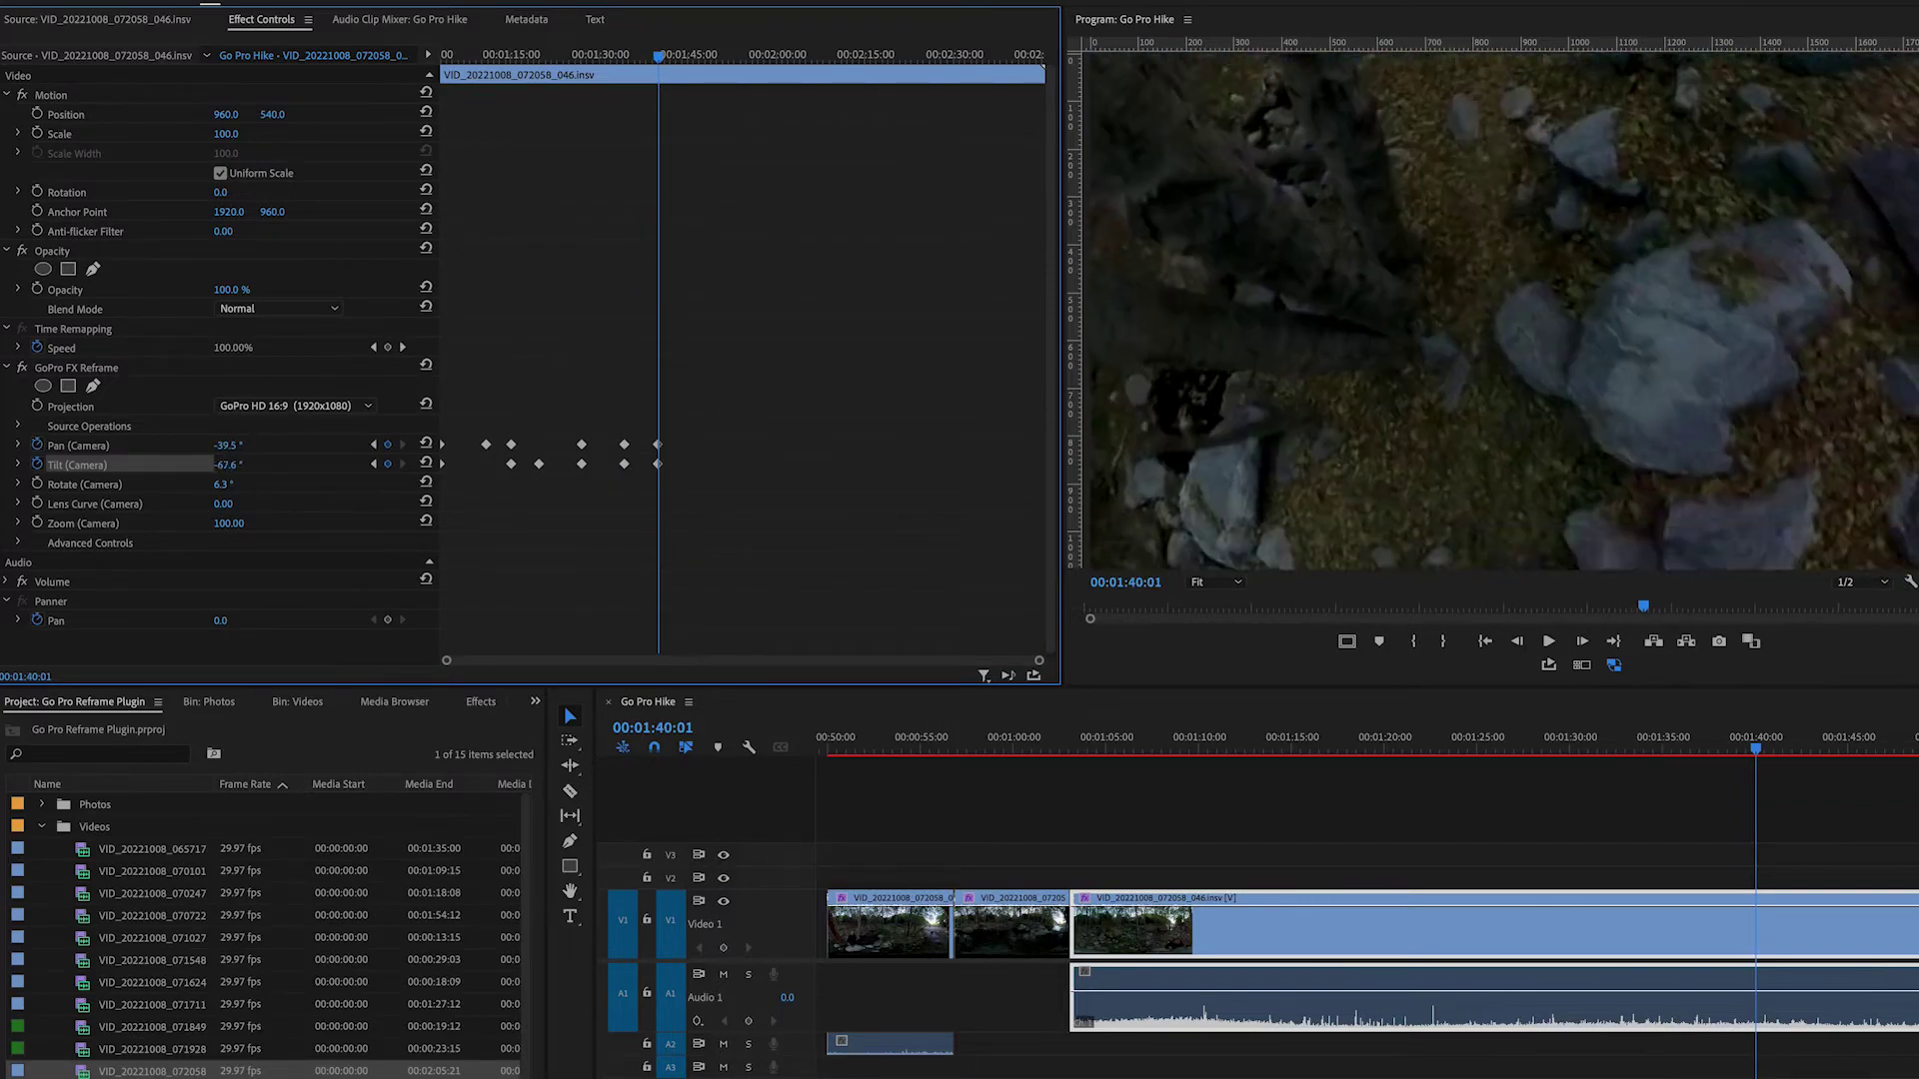
left_click_drag(231, 469, 290, 470)
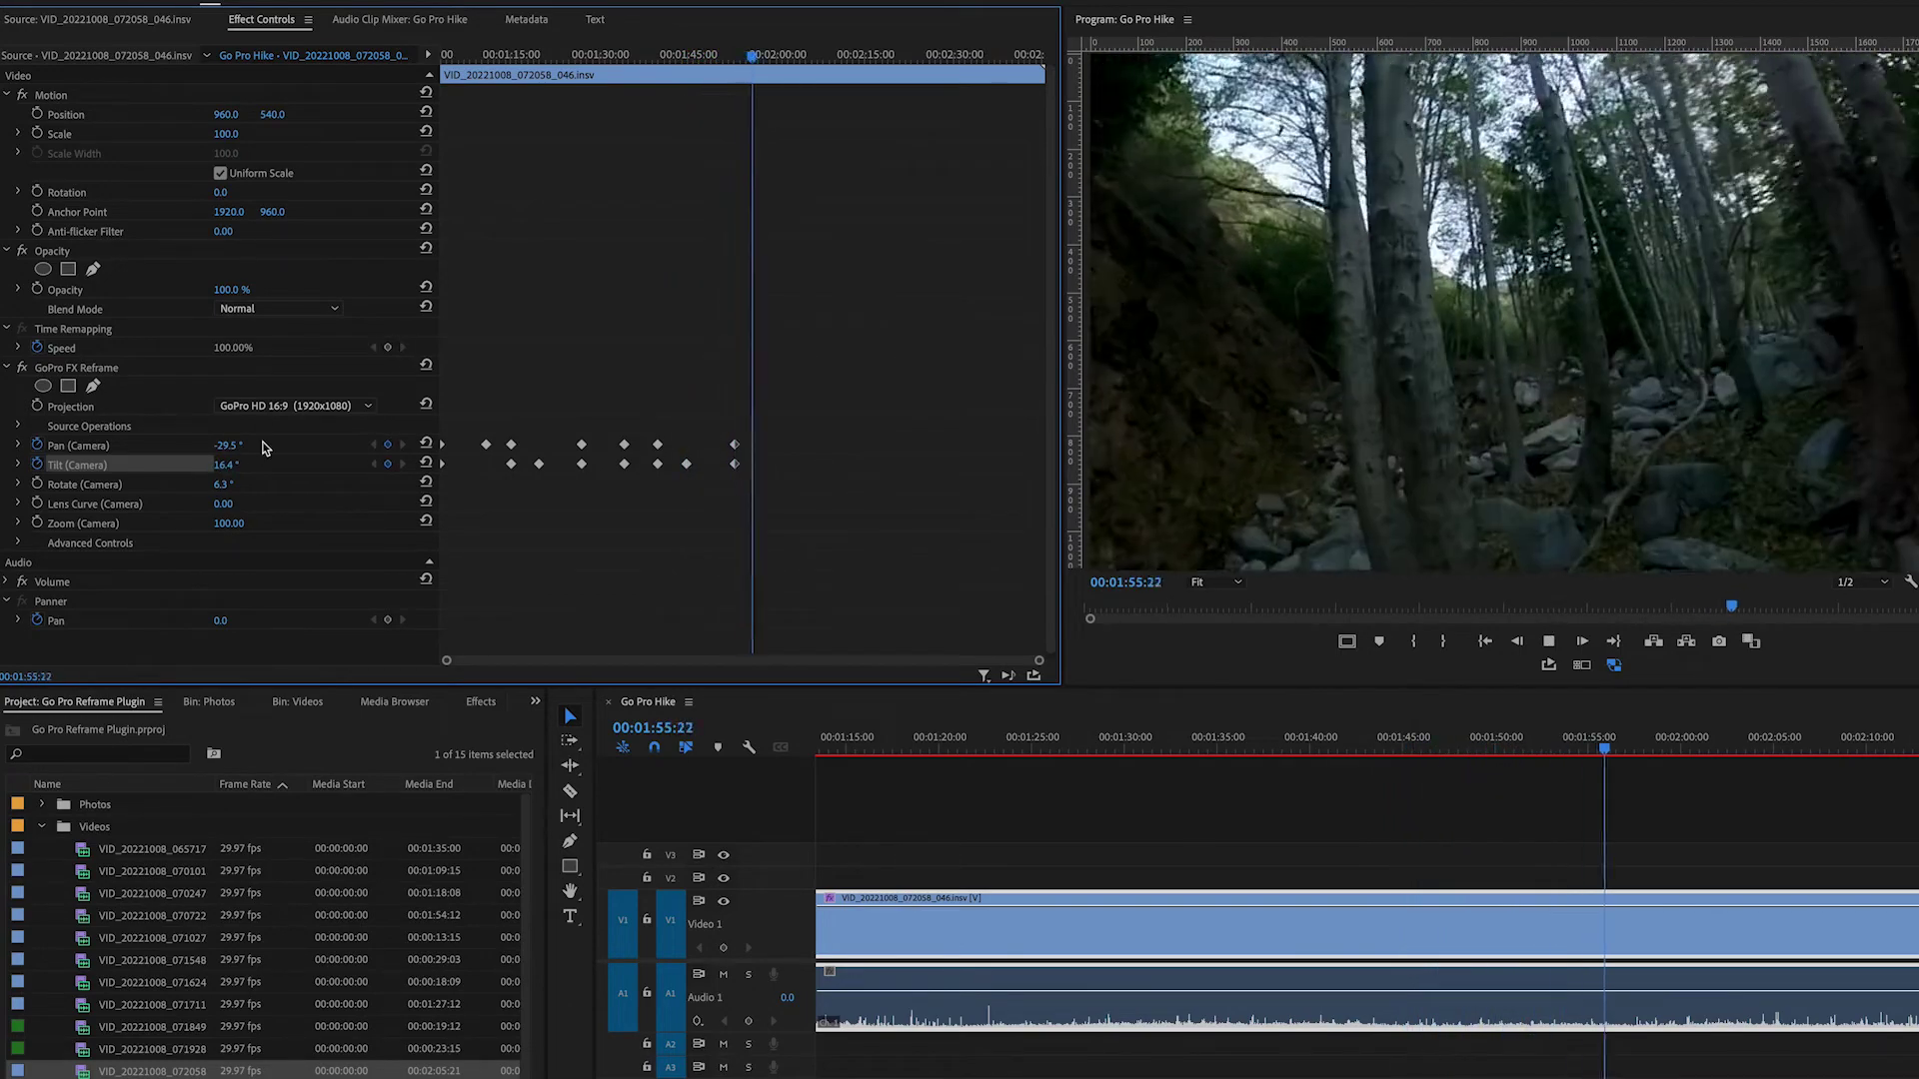
key("space")
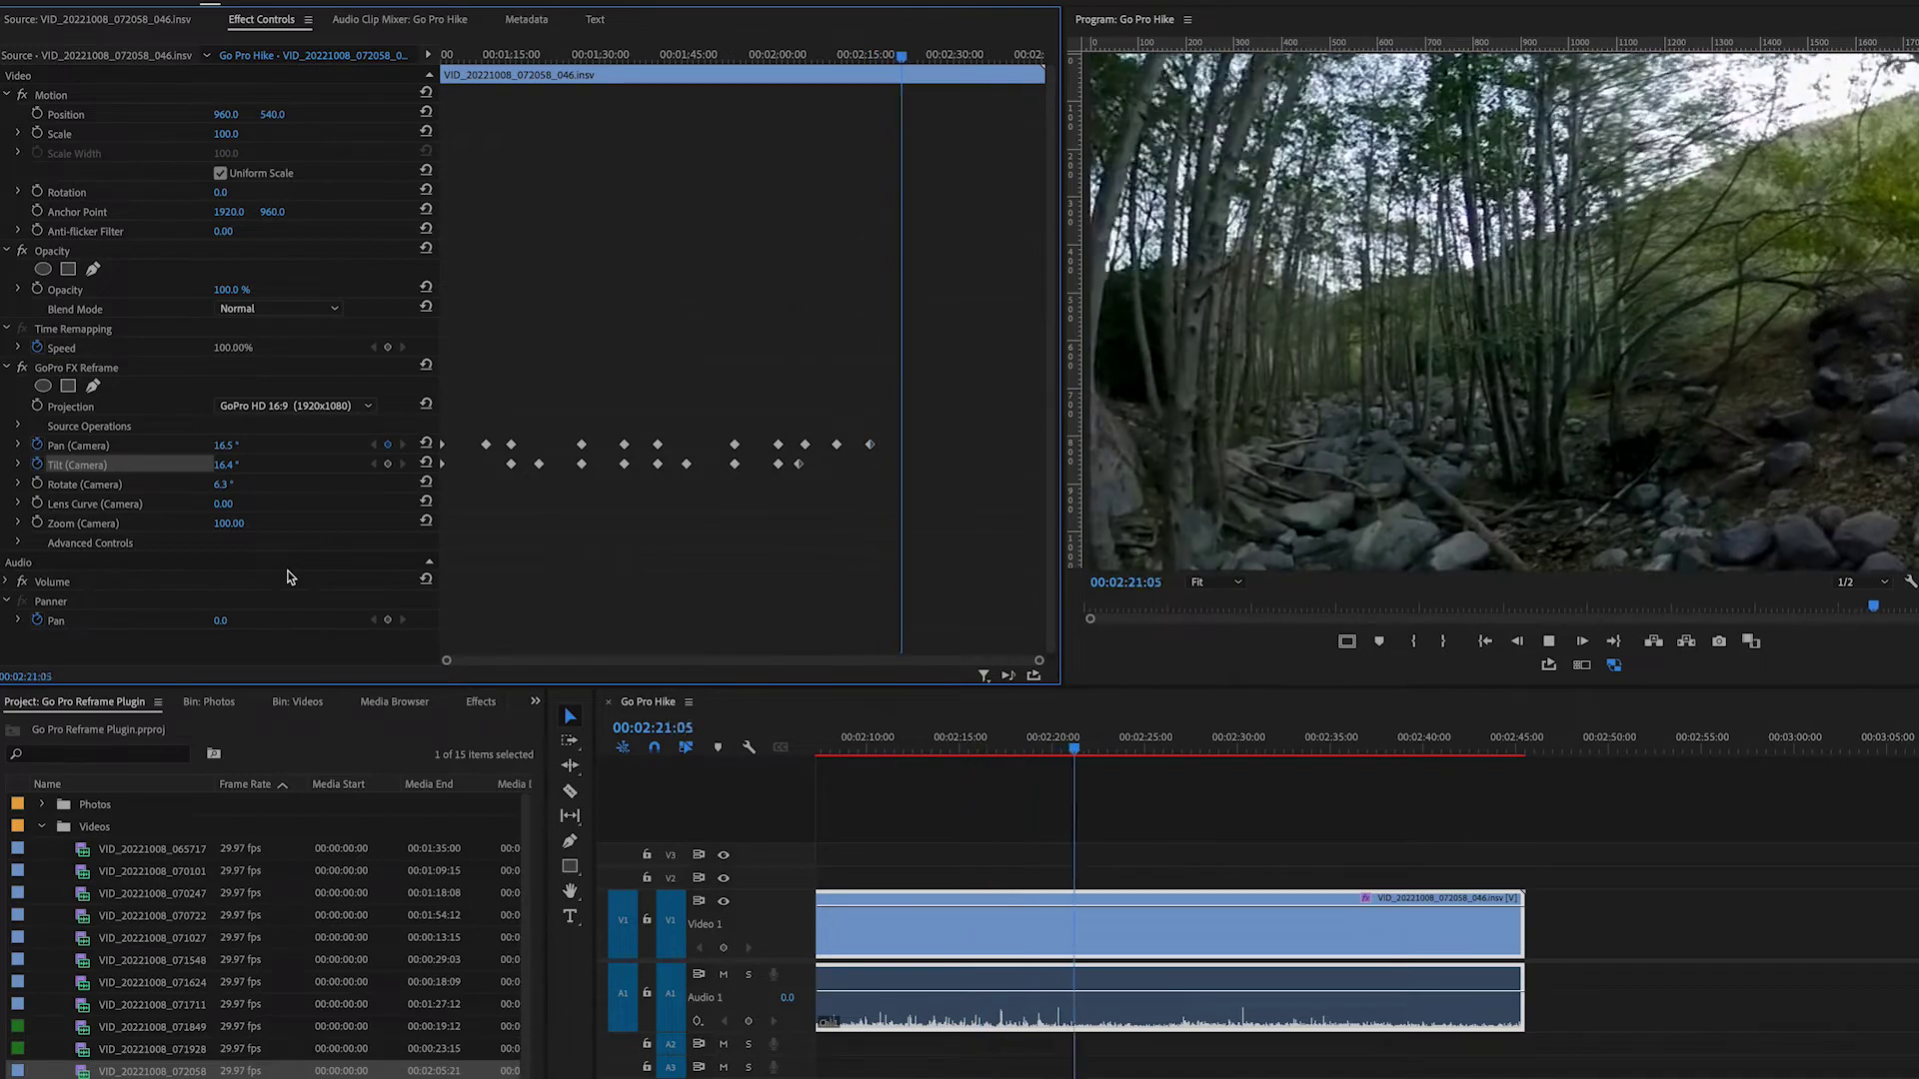
left_click_drag(1532, 932, 1061, 927)
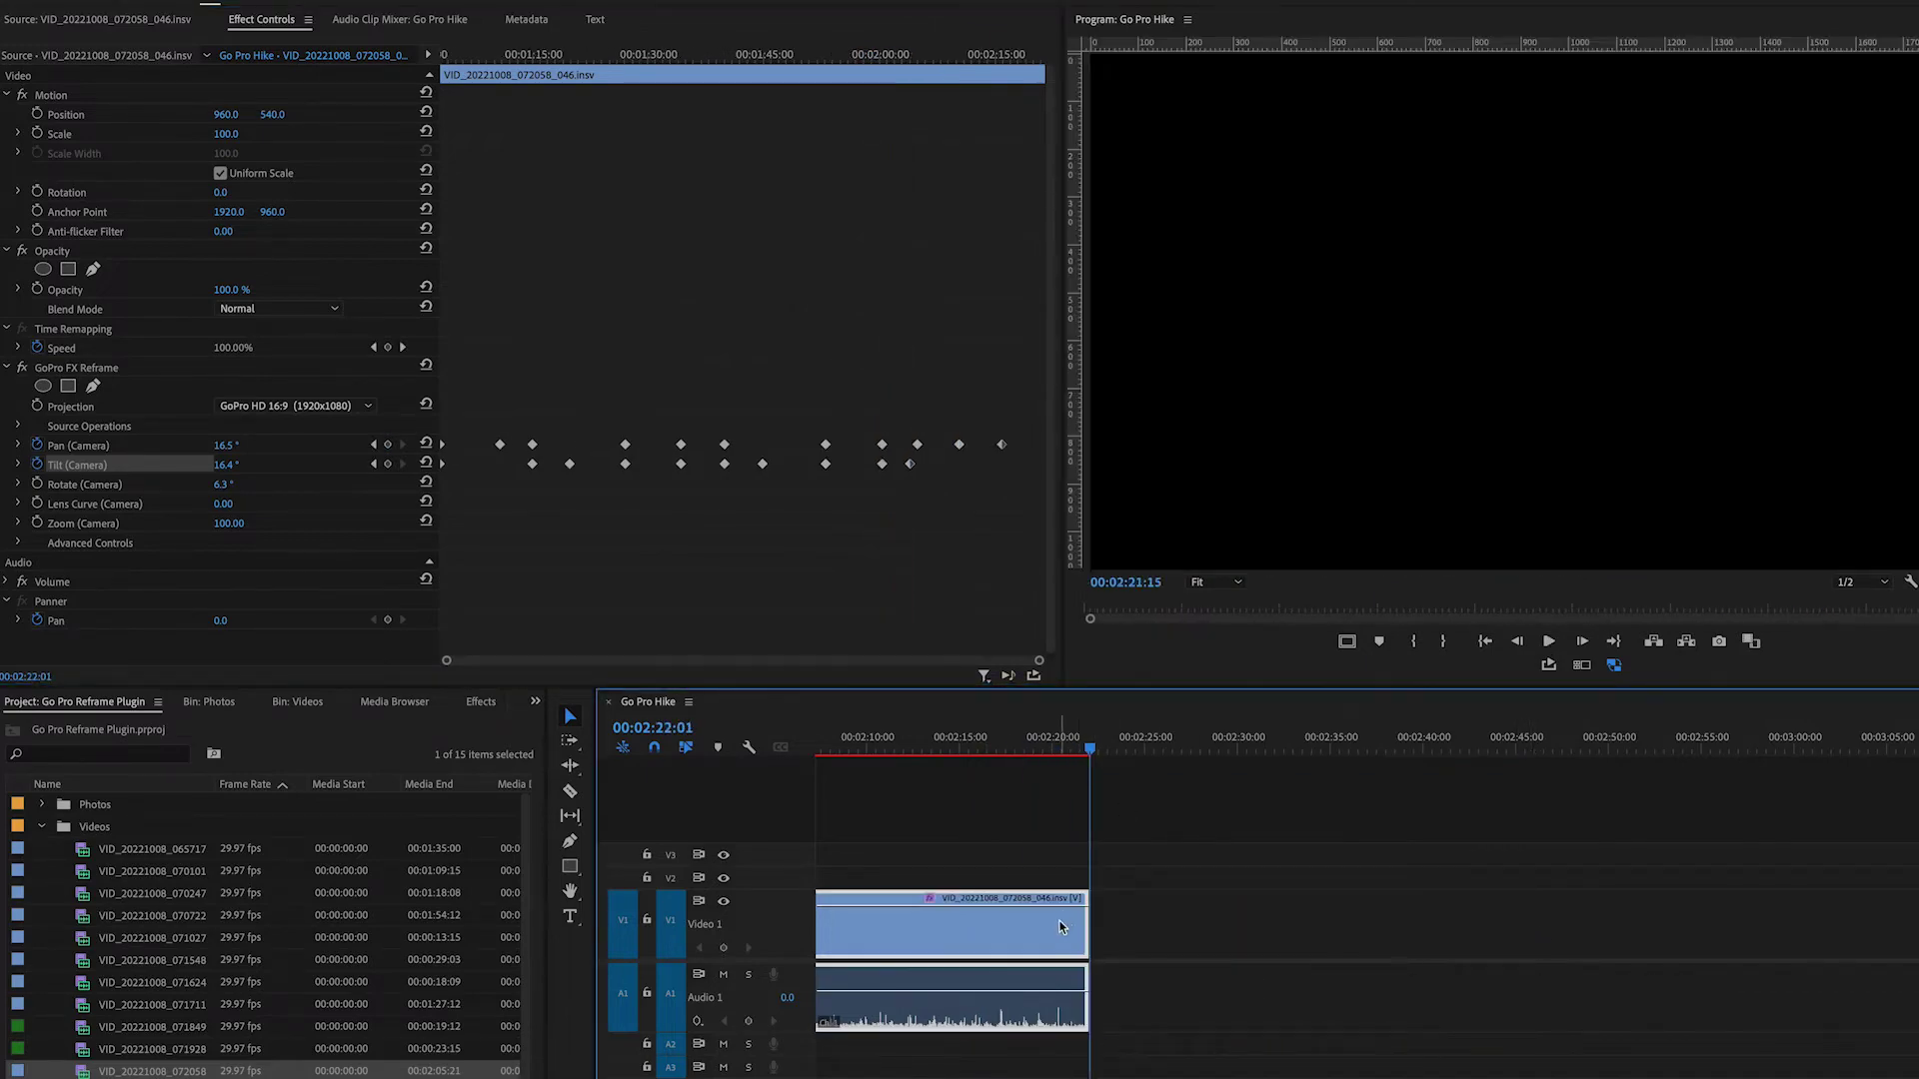
scroll(1221, 932, "down", 4)
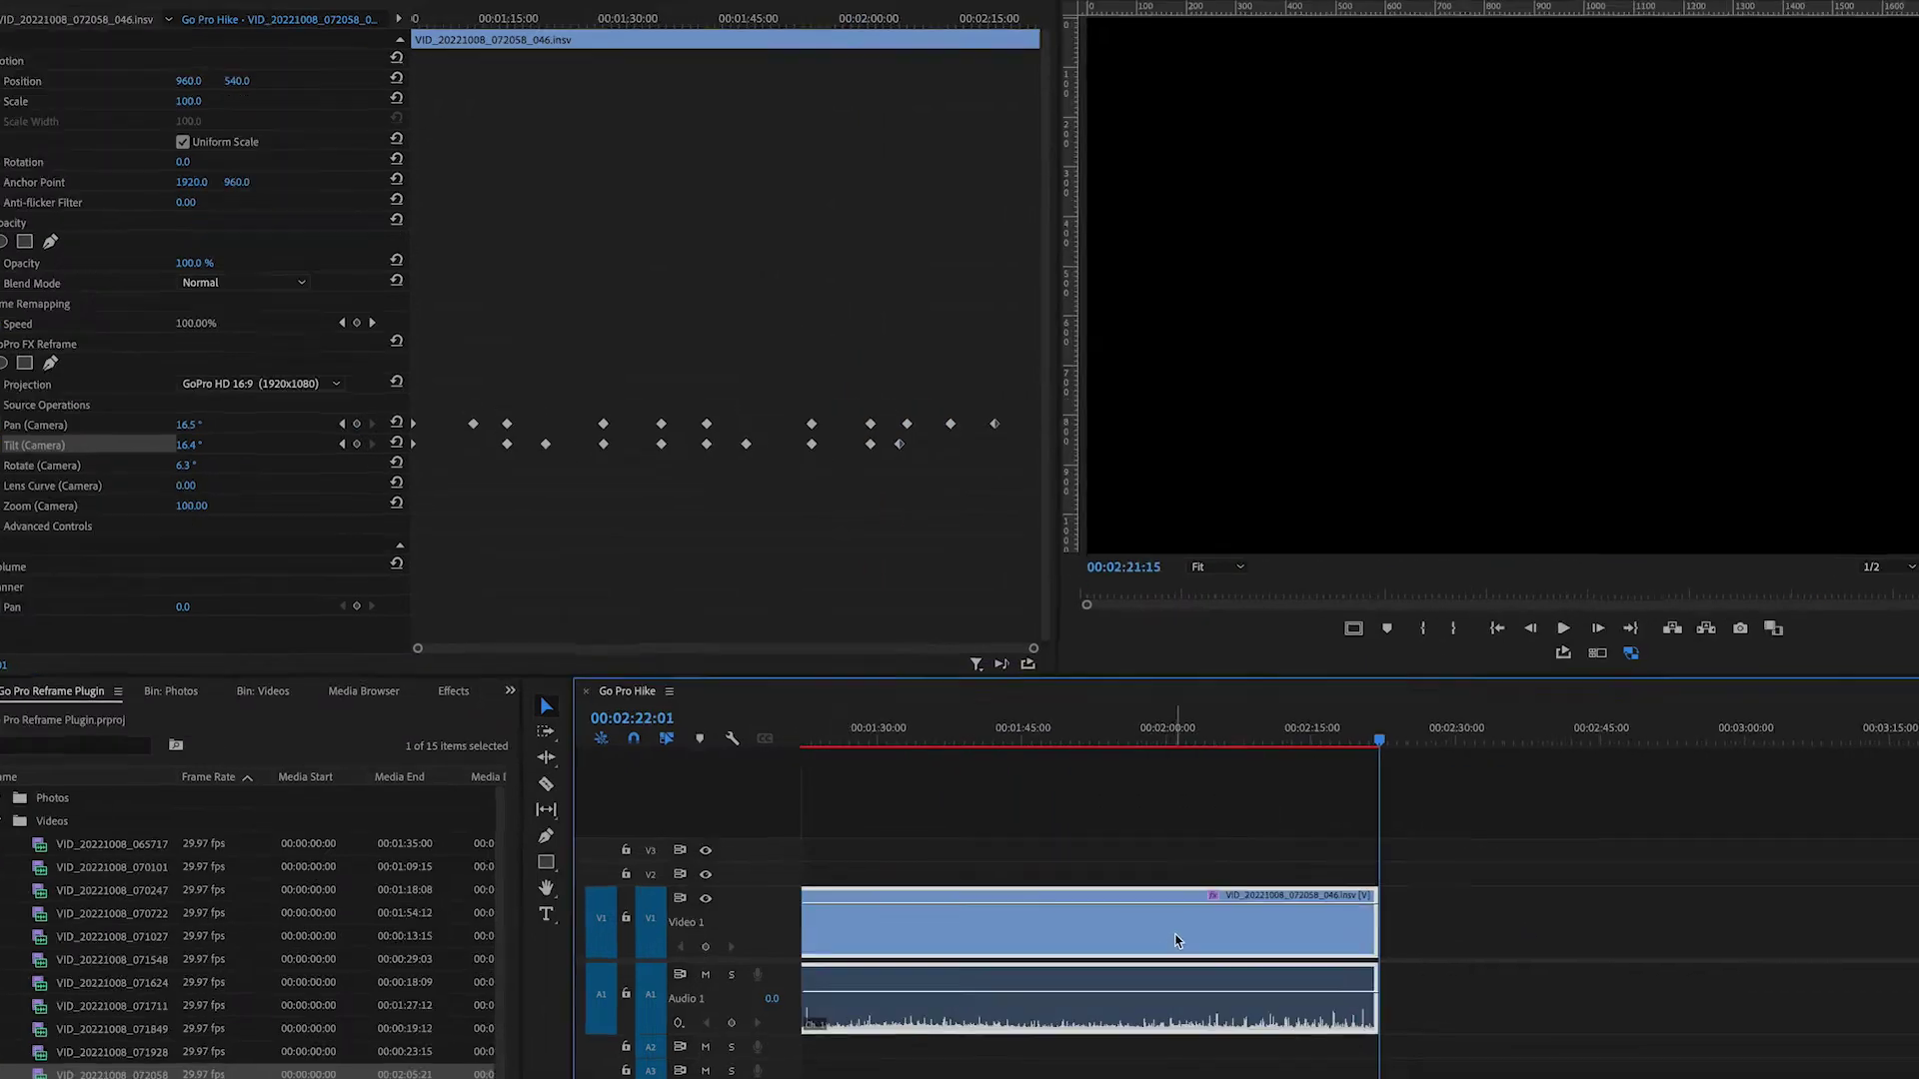
Step: Set the last clip's Speed/Duration to 400% and review it from 00:01:03:21
right_click(1214, 918)
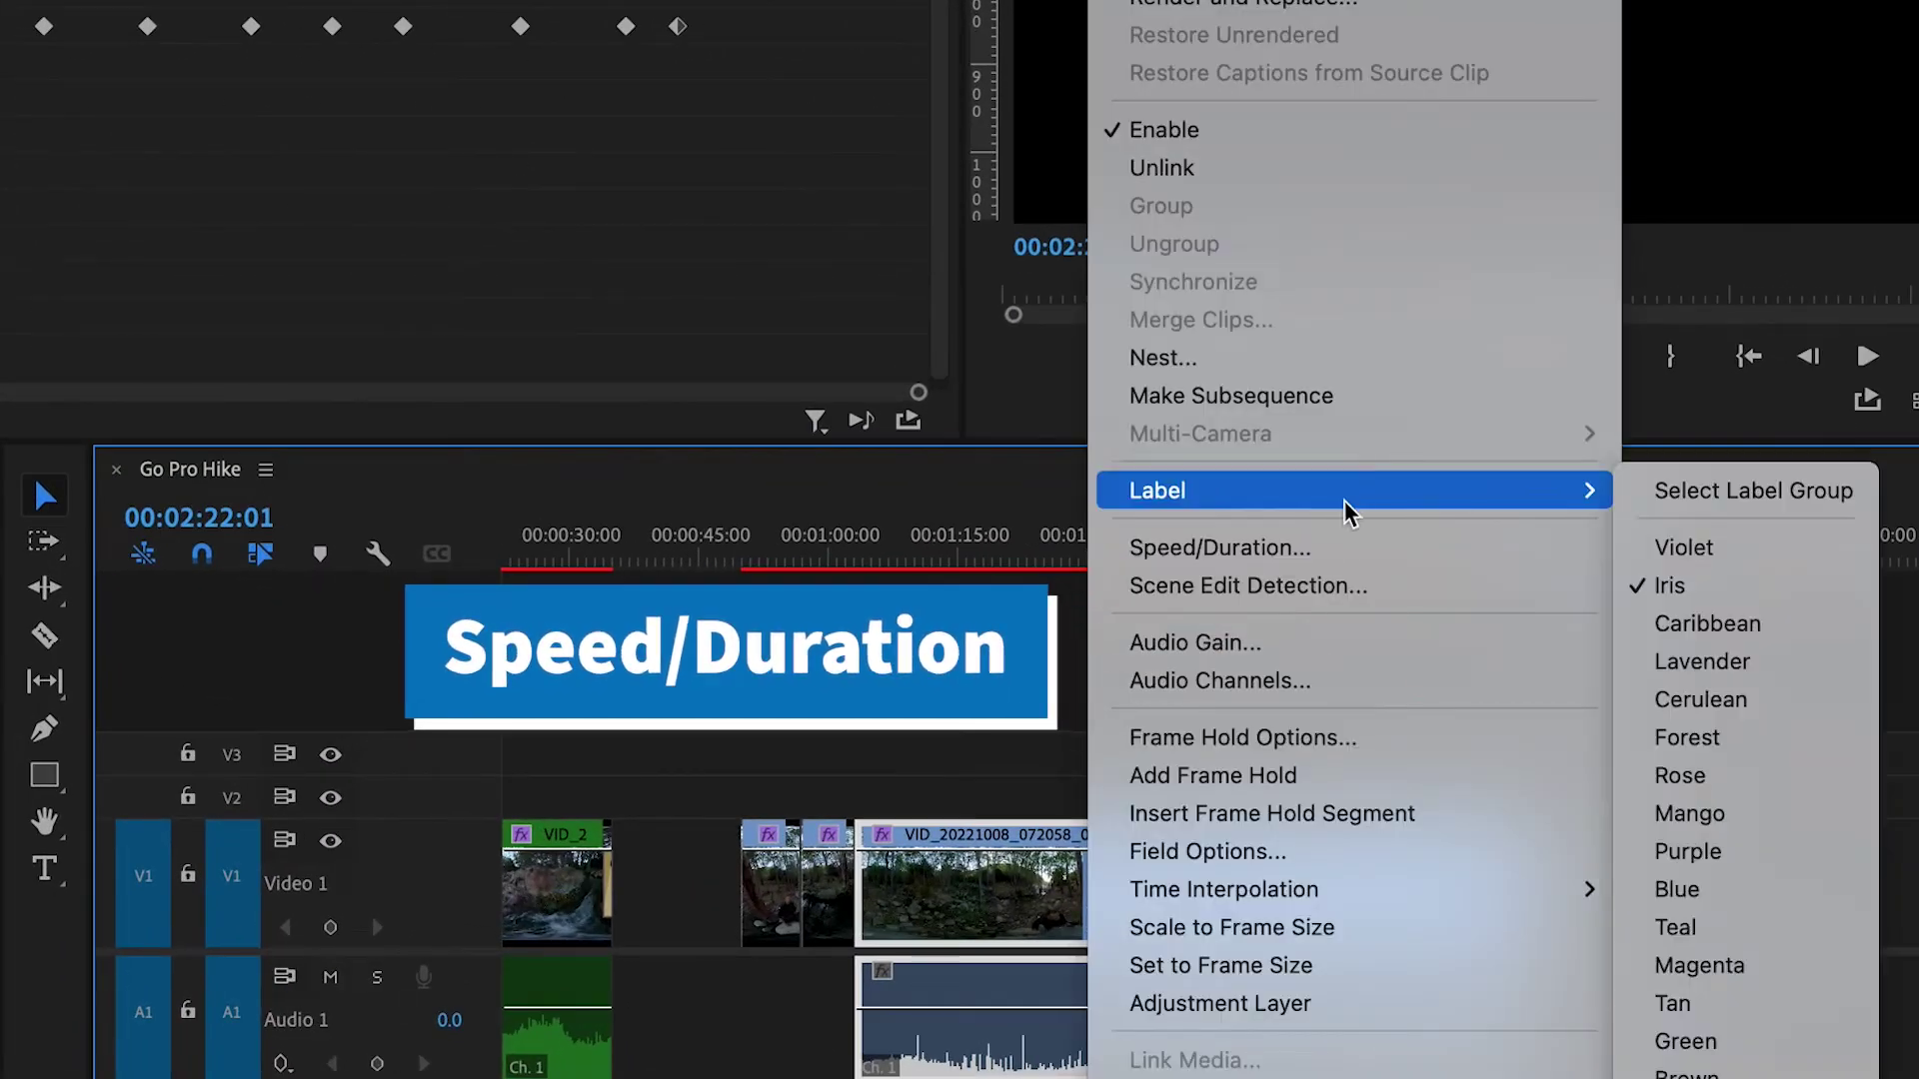
left_click(1339, 555)
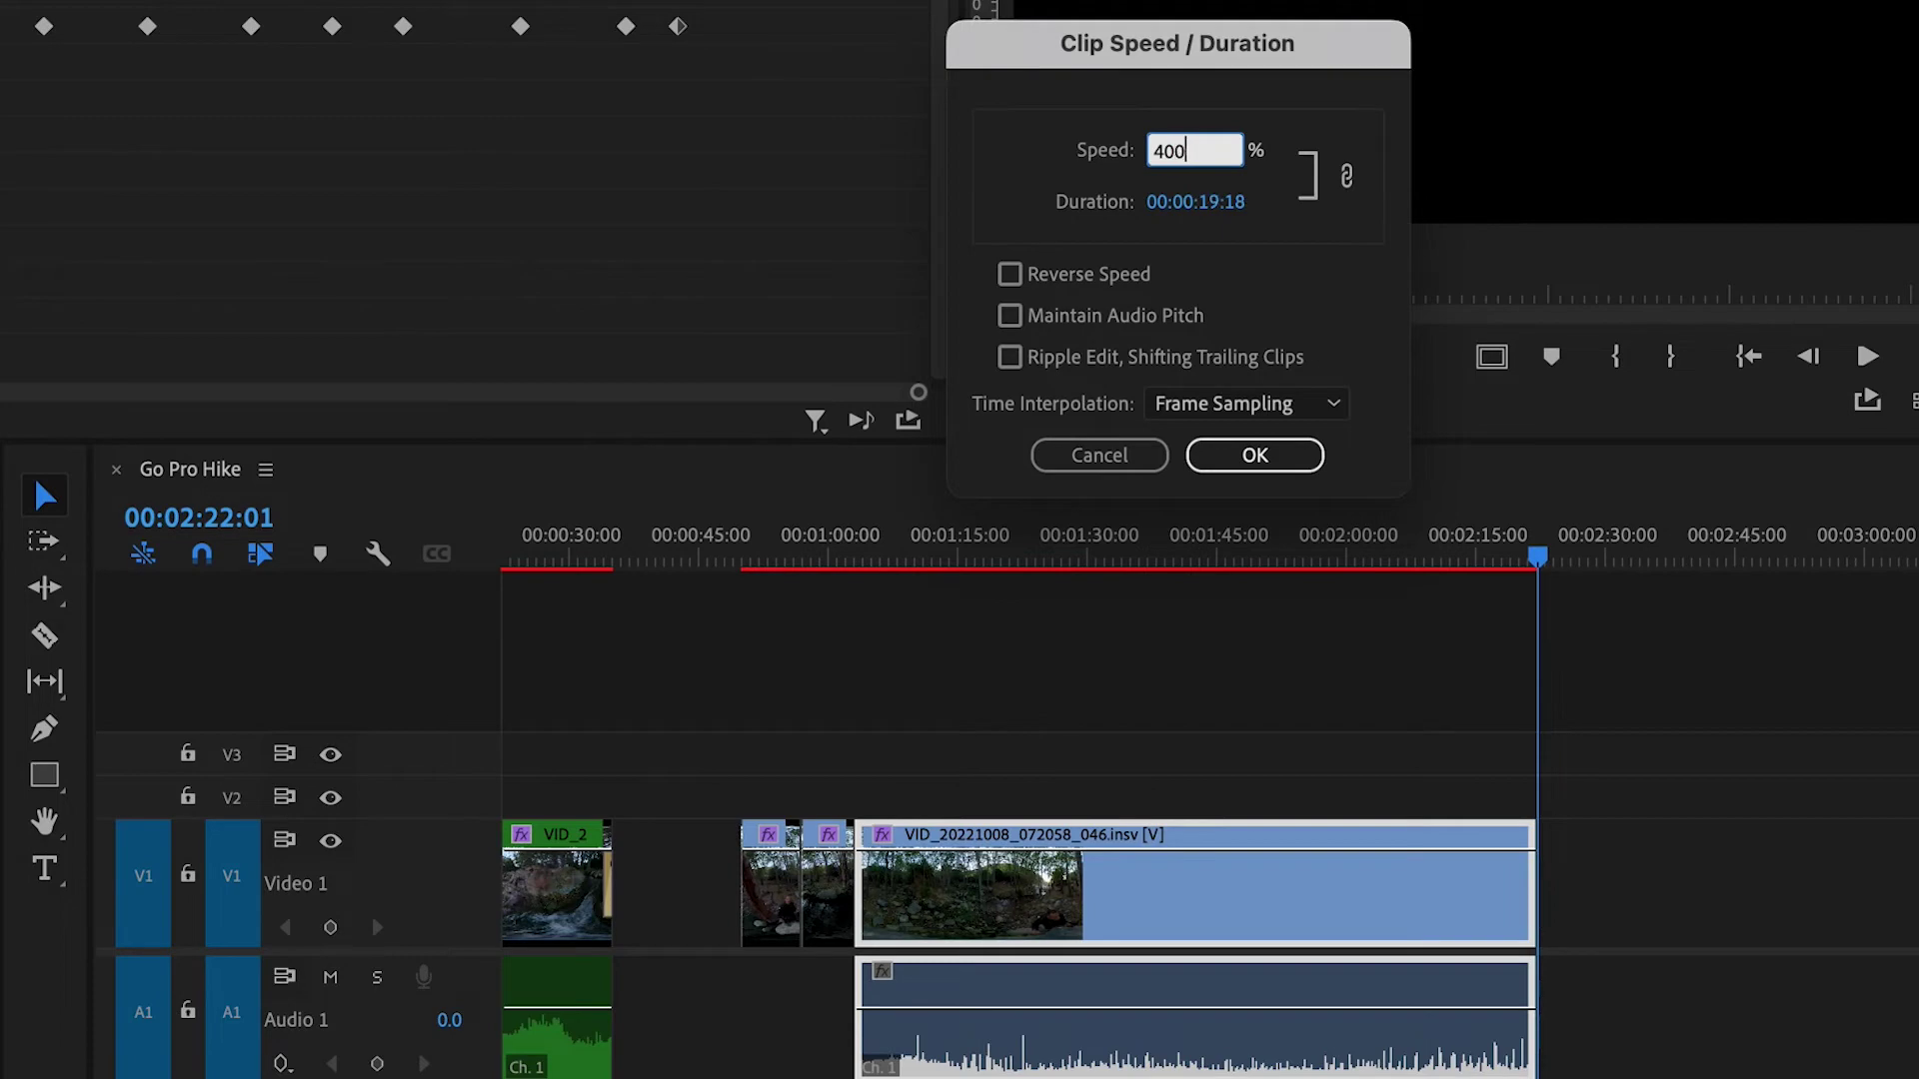
left_click(1249, 458)
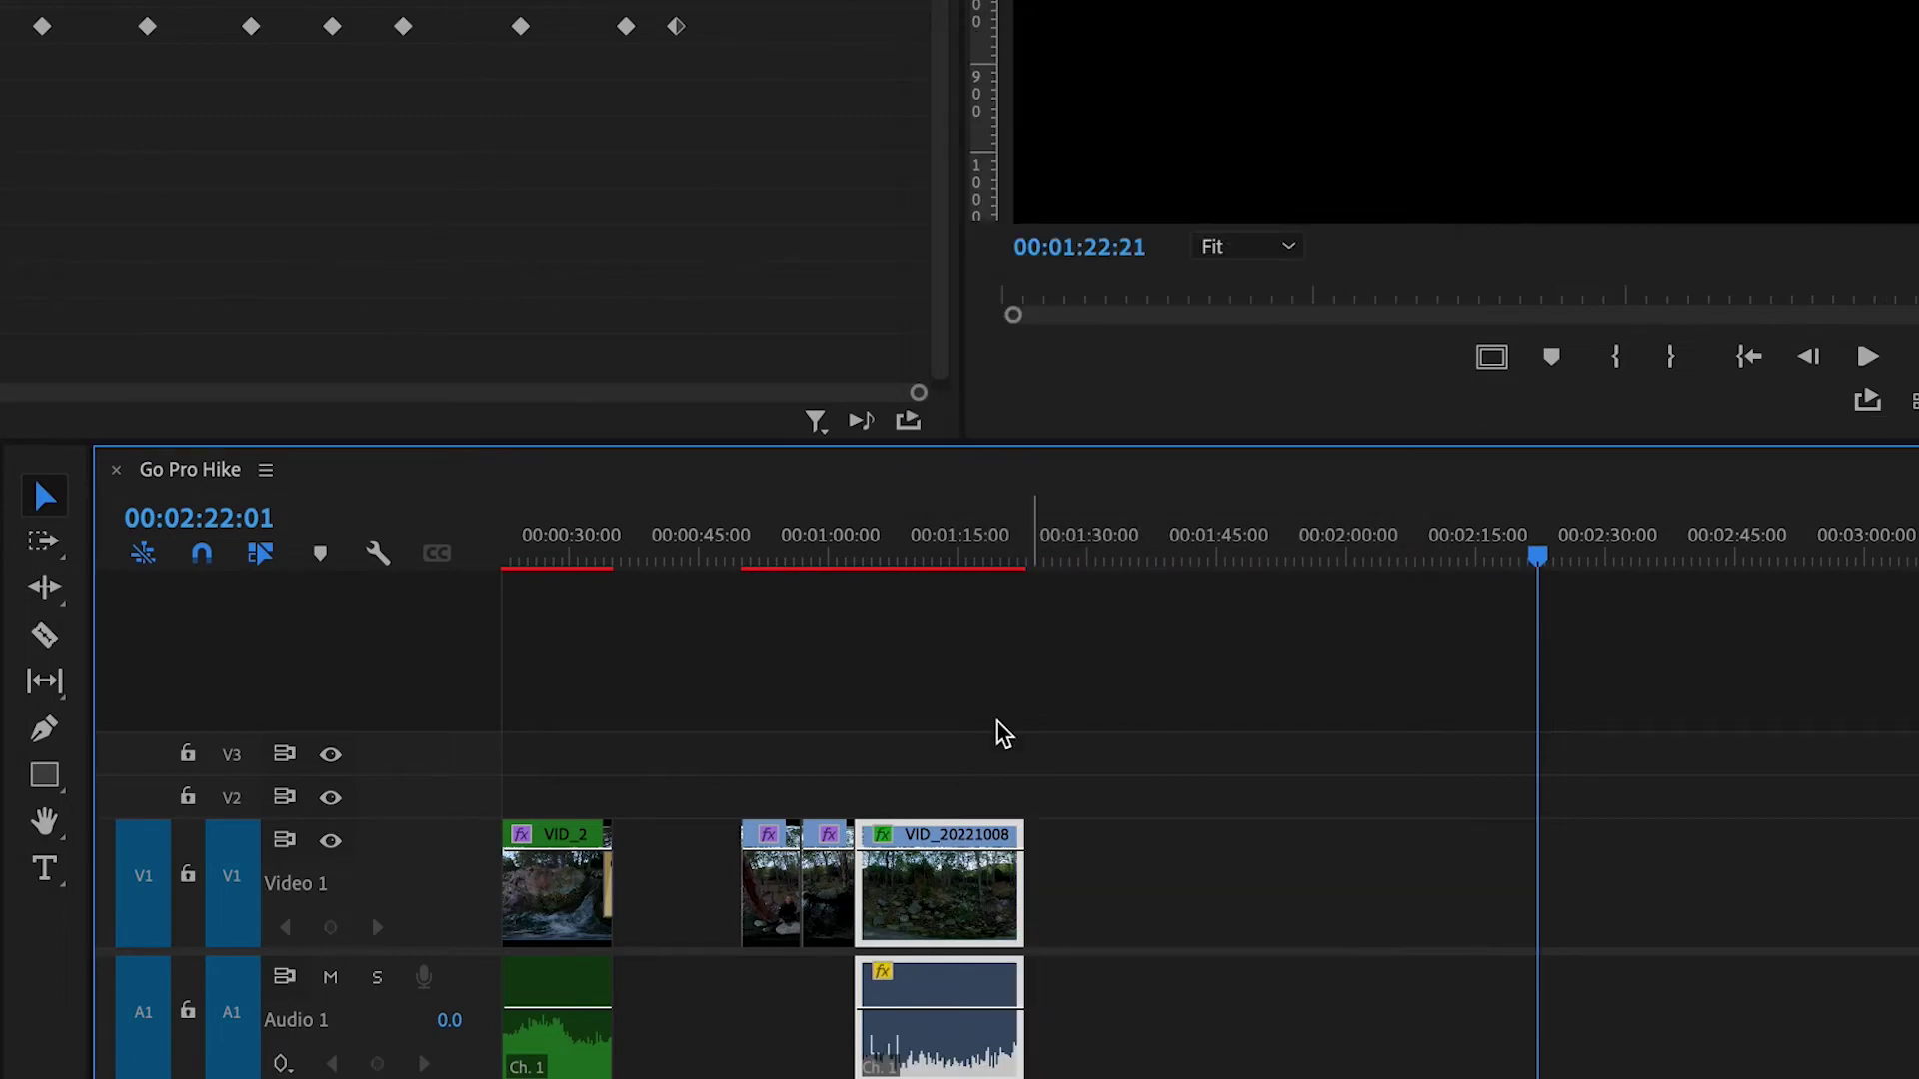
left_click(866, 519)
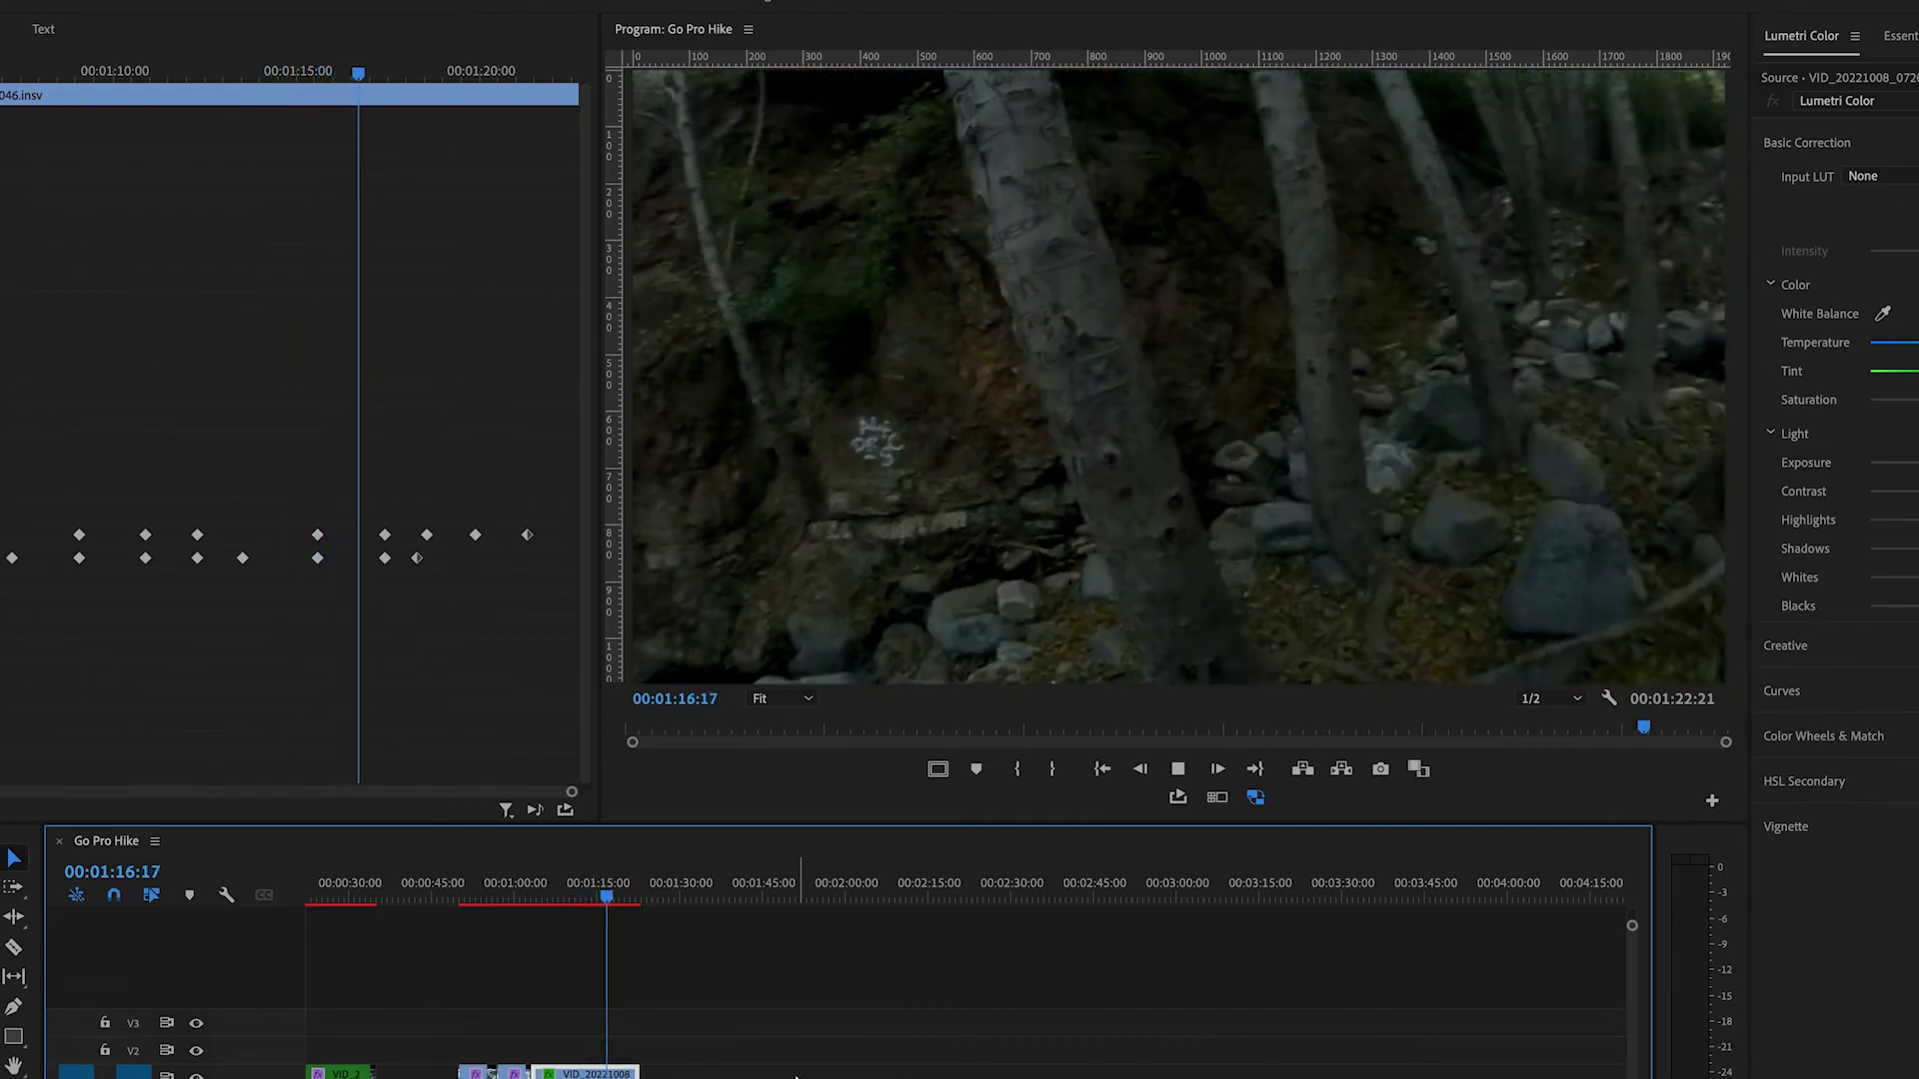
Step: Stop at 00:01:18:02, convert the keyframes to Auto Bezier, and render the Go Pro Hike timeline
key("space")
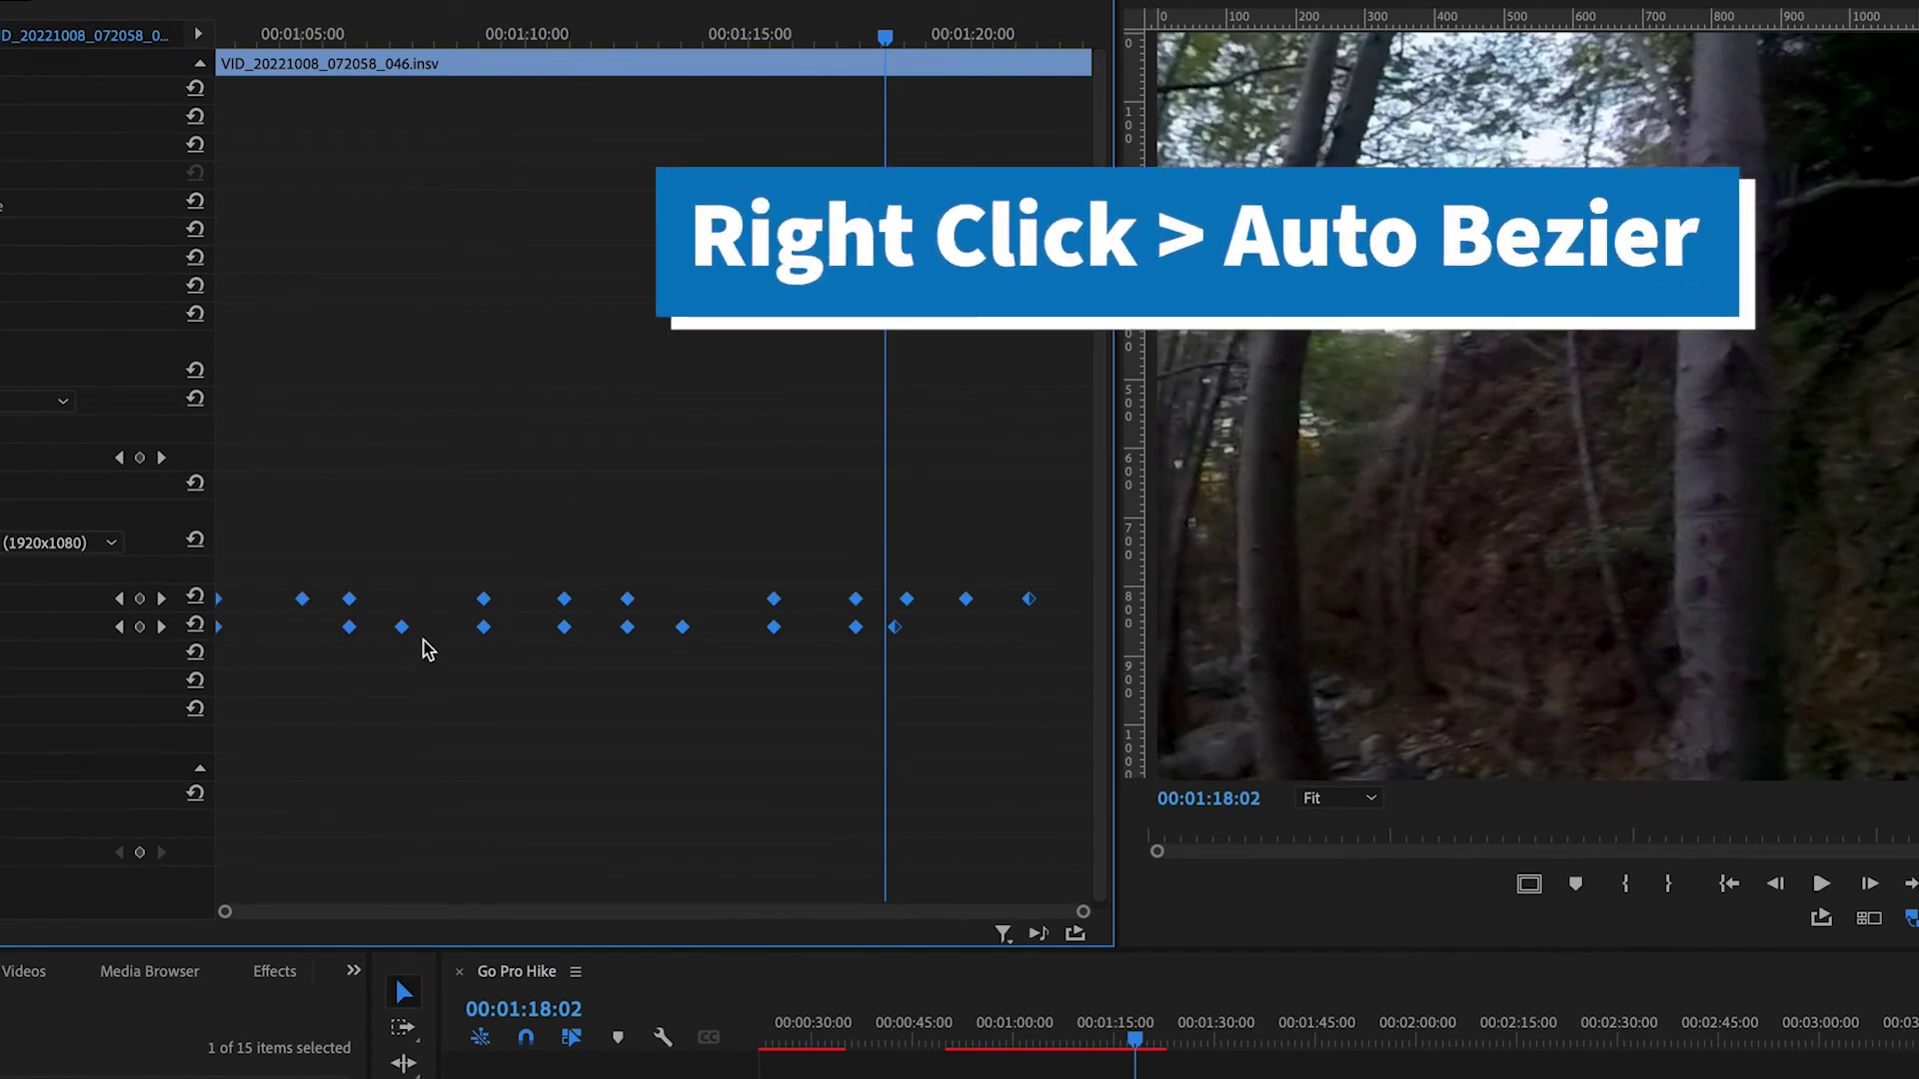
right_click(409, 641)
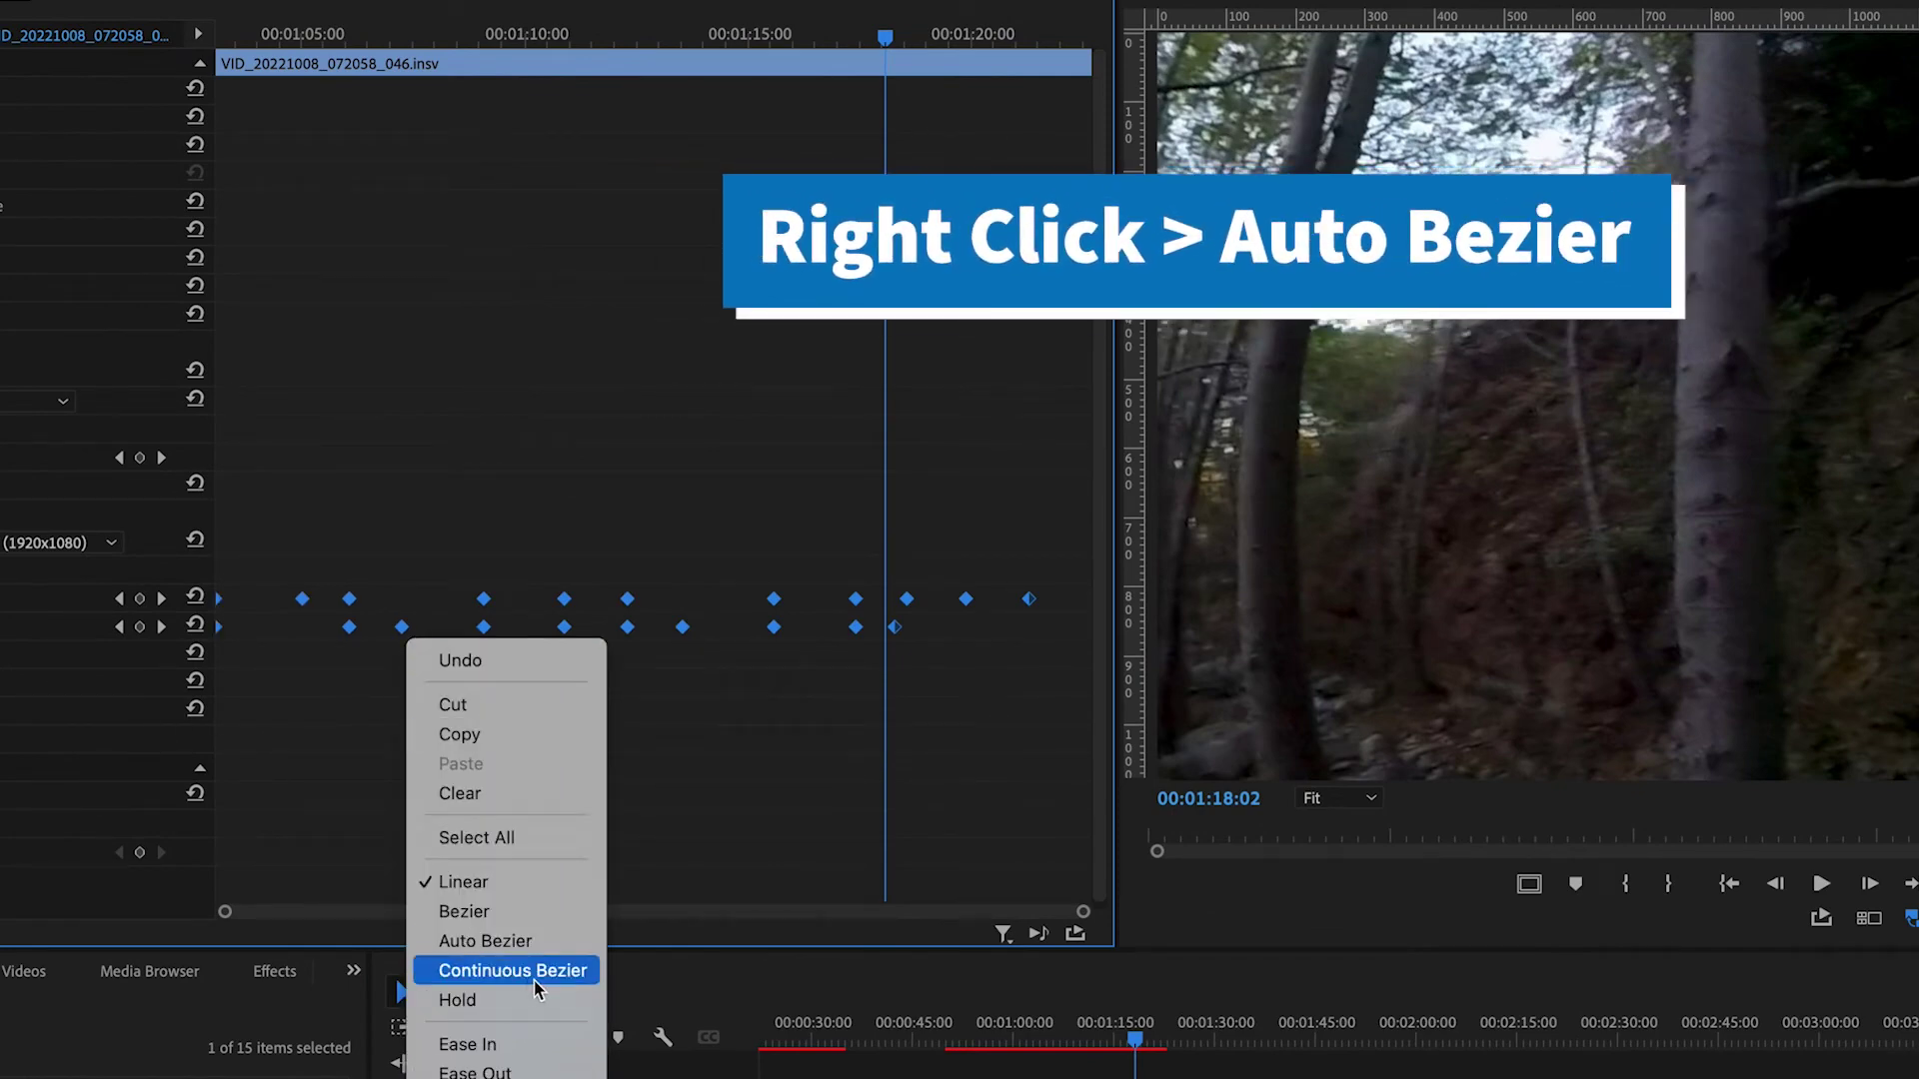
left_click(500, 941)
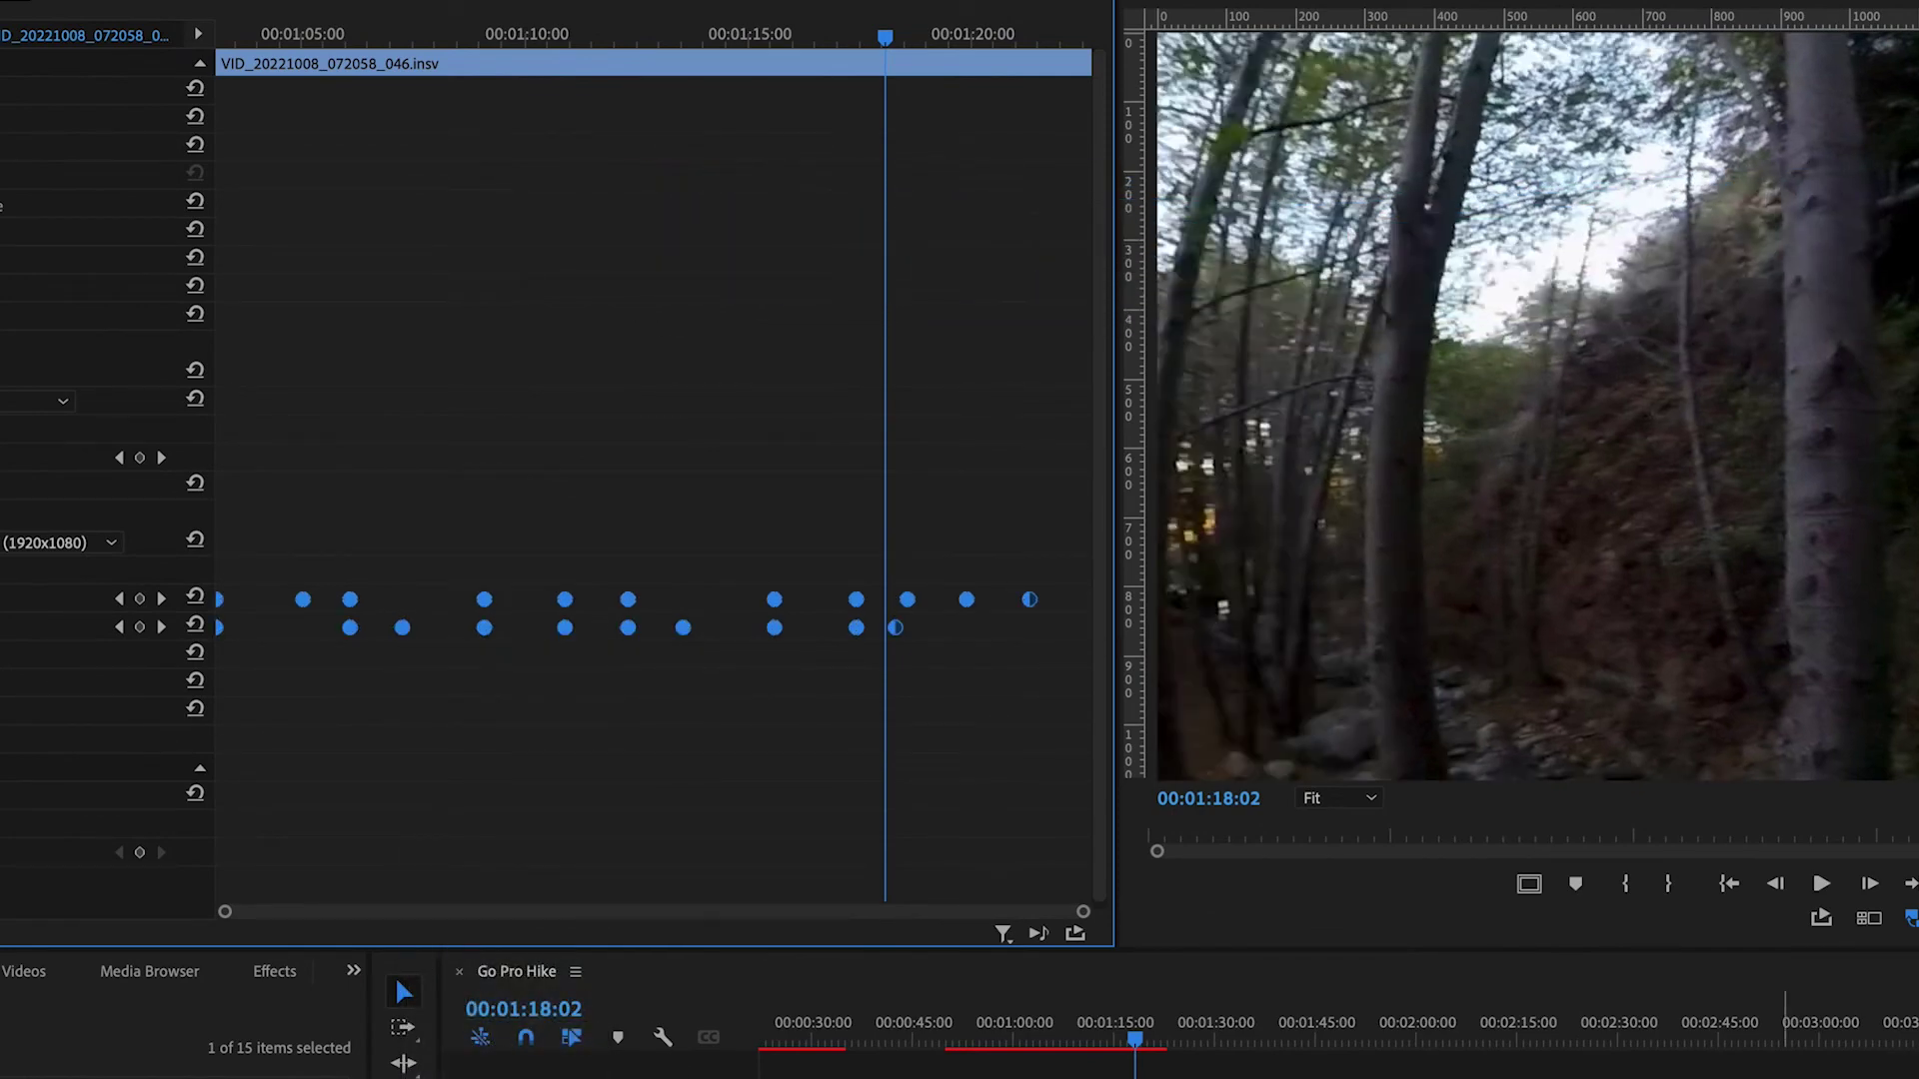
key("shift+3")
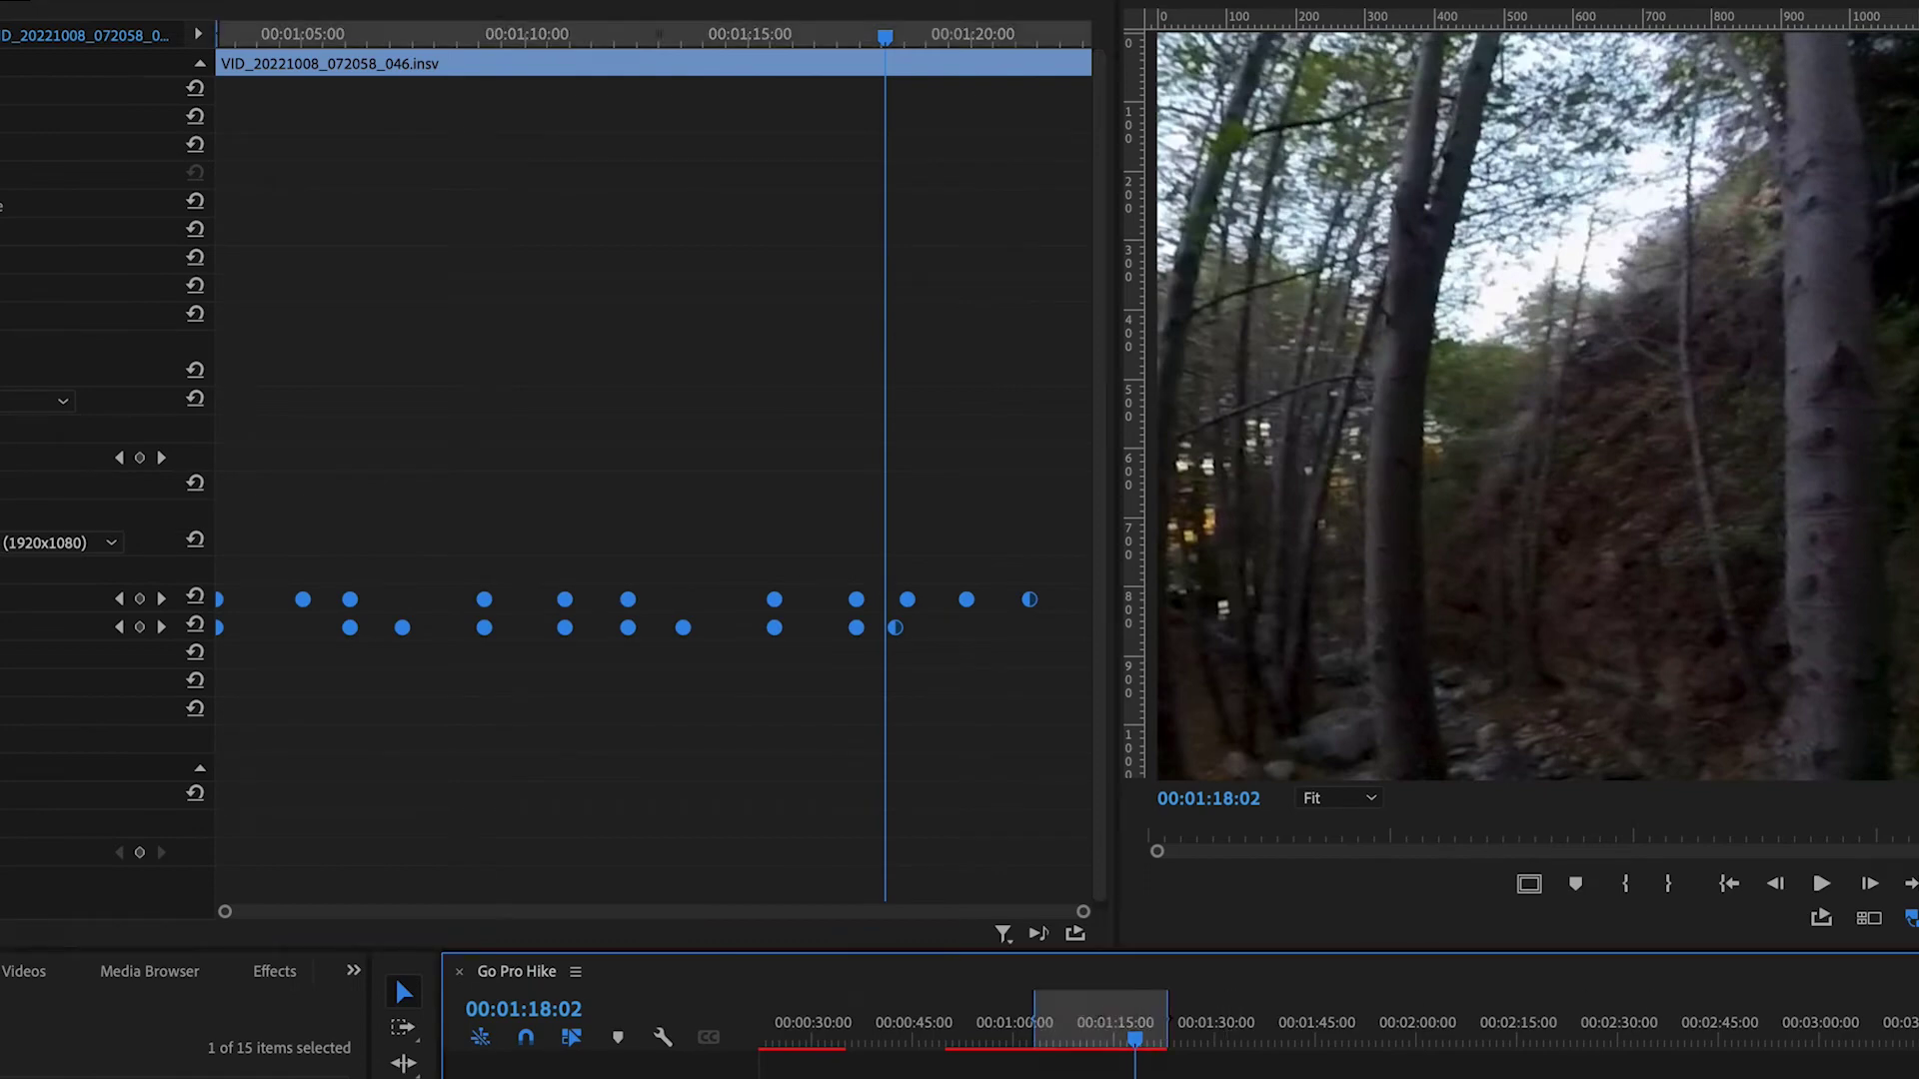
key("Return")
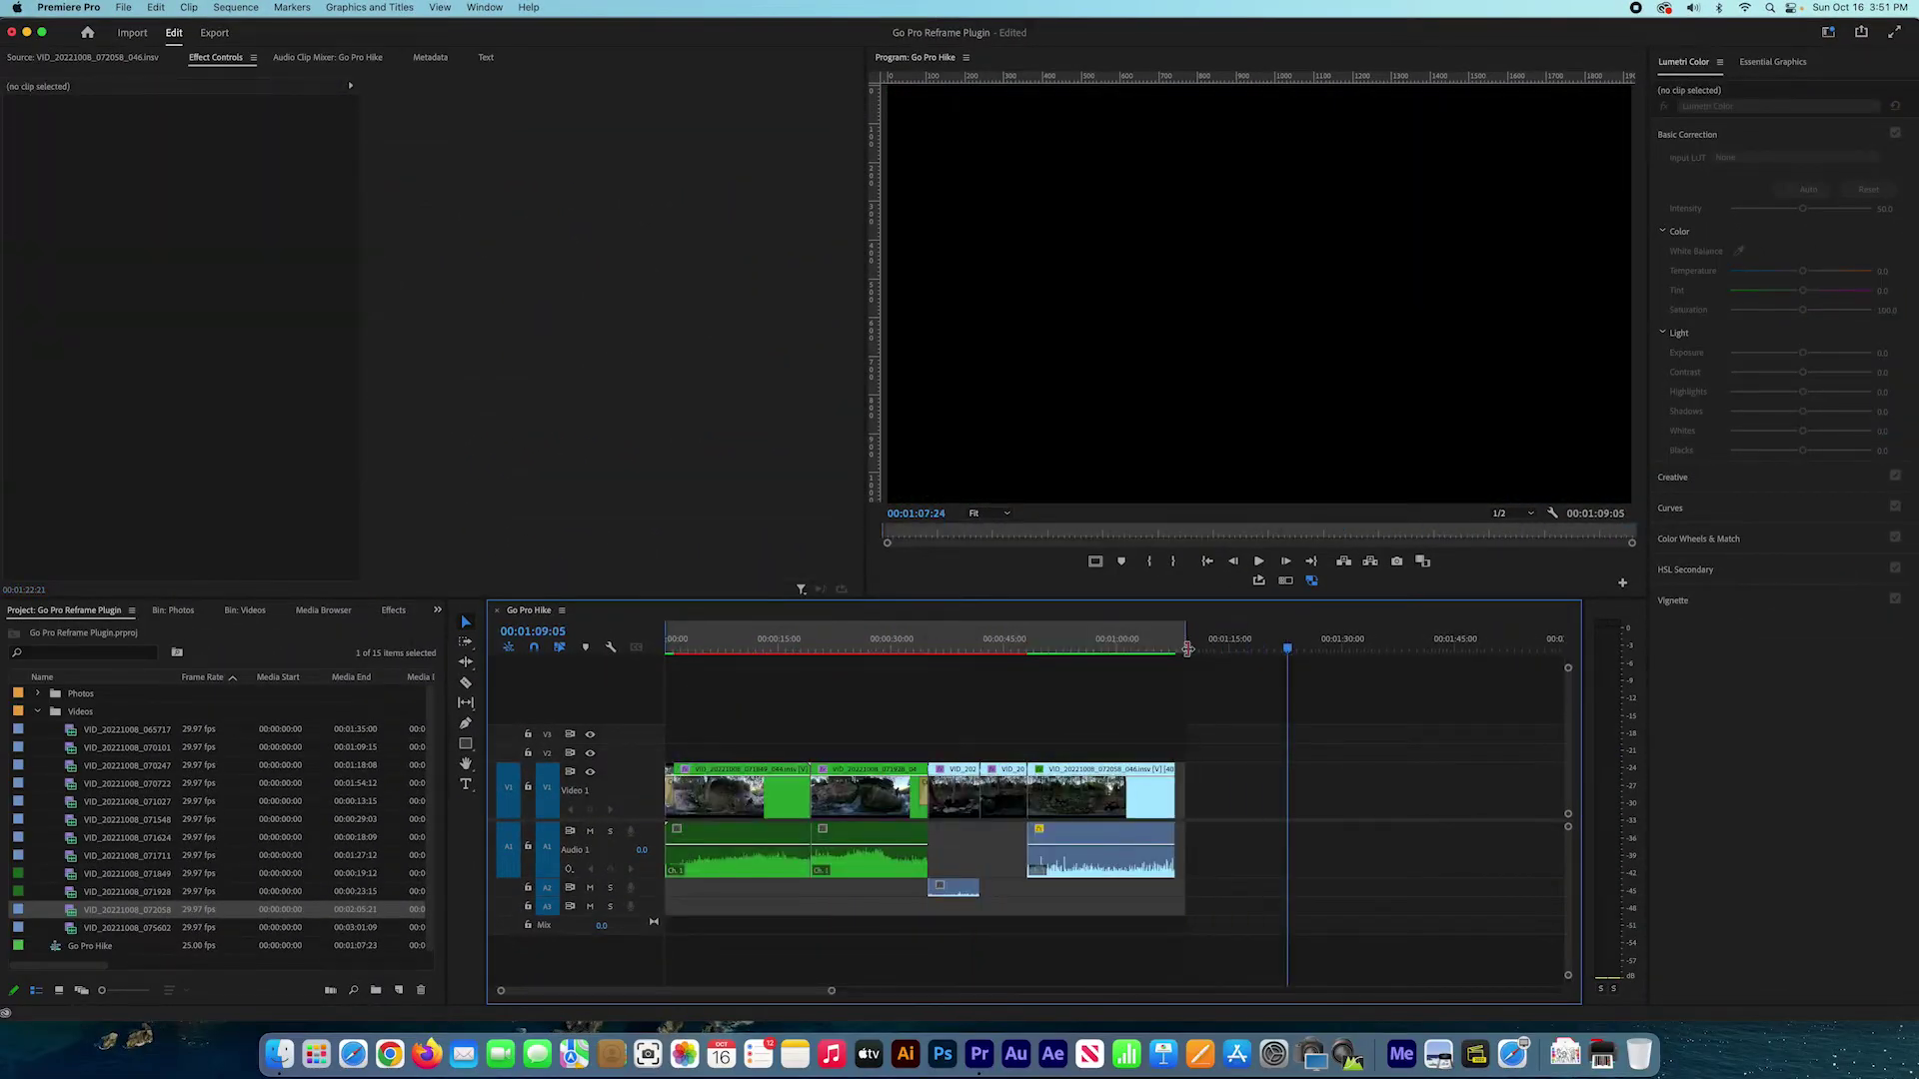
Step: Move the playhead back to 00:00:08:15, then open File > Export > Media for Go Pro Hike
left_click_drag(1187, 648, 706, 649)
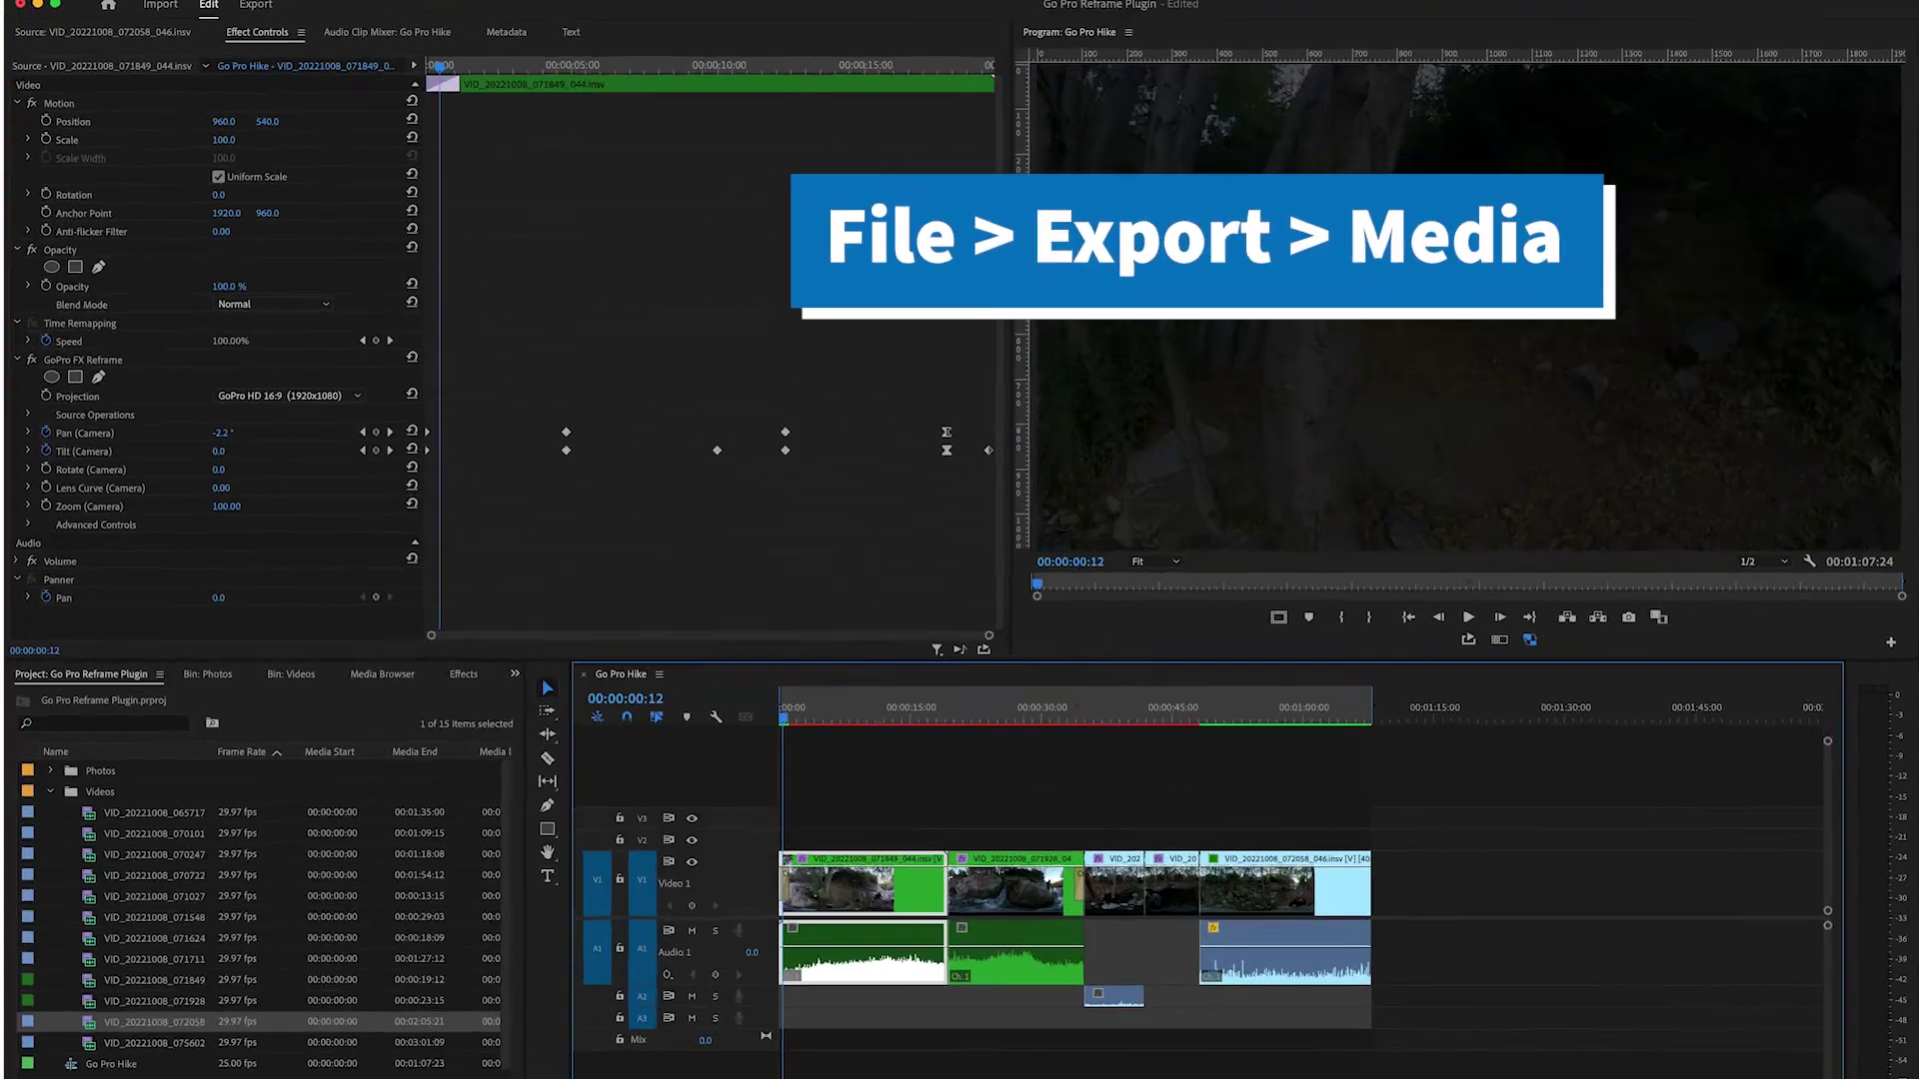
left_click(123, 7)
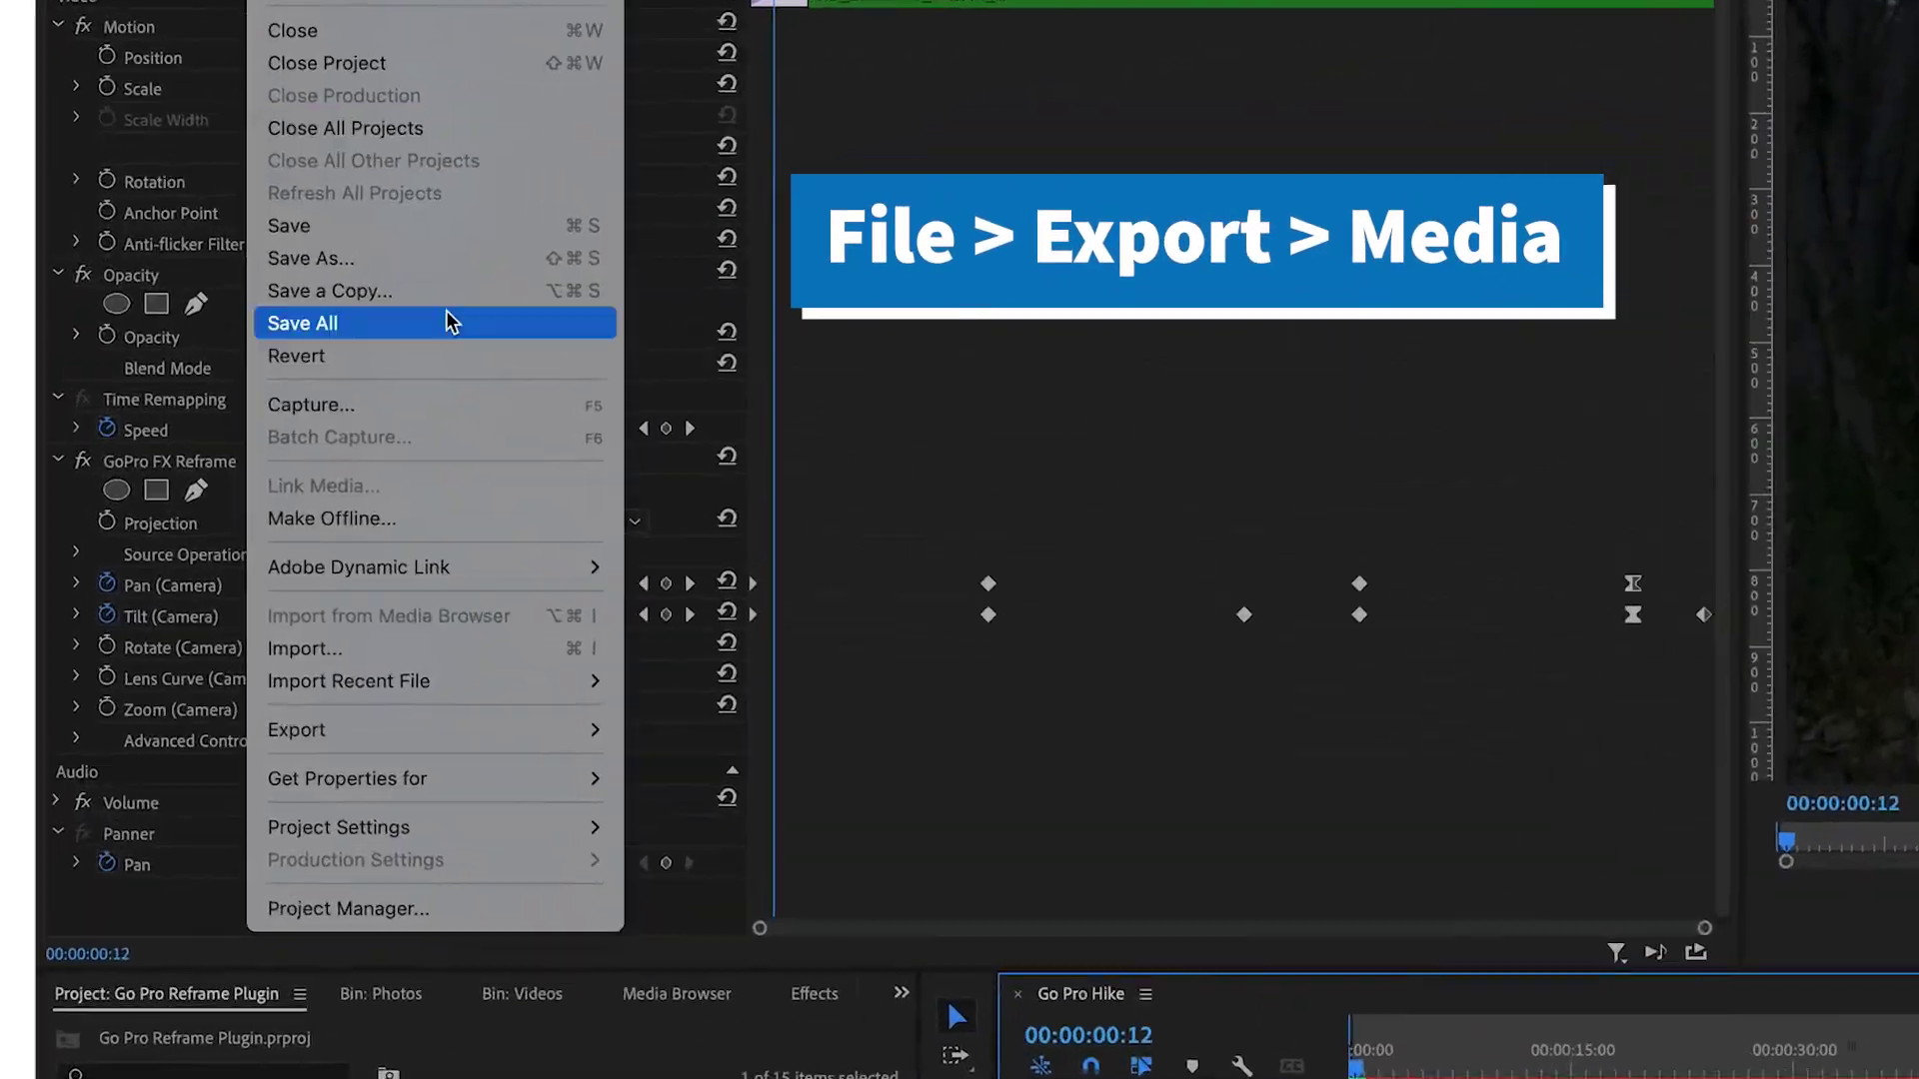
mouse_move(440, 735)
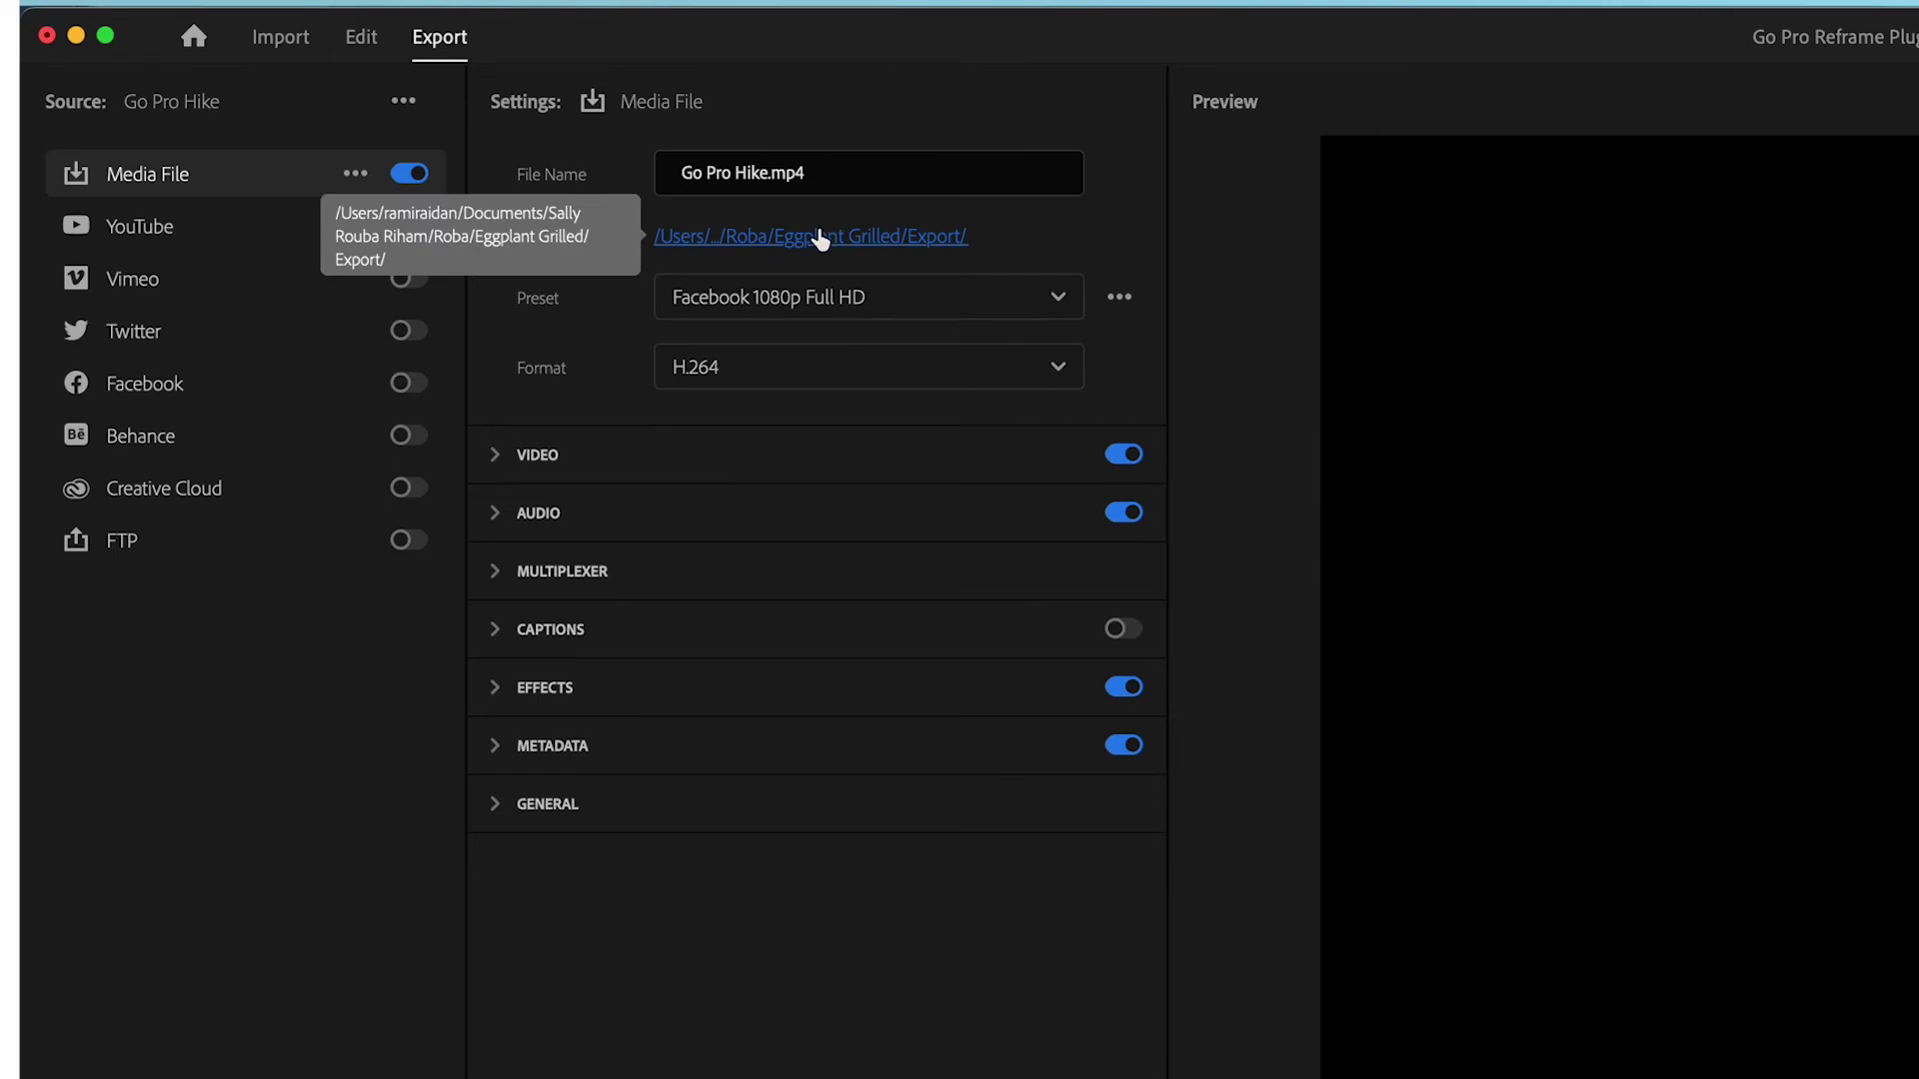
Step: Switch the export preset from Facebook 1080p Full HD to YouTube 1080p Full HD
left_click(840, 298)
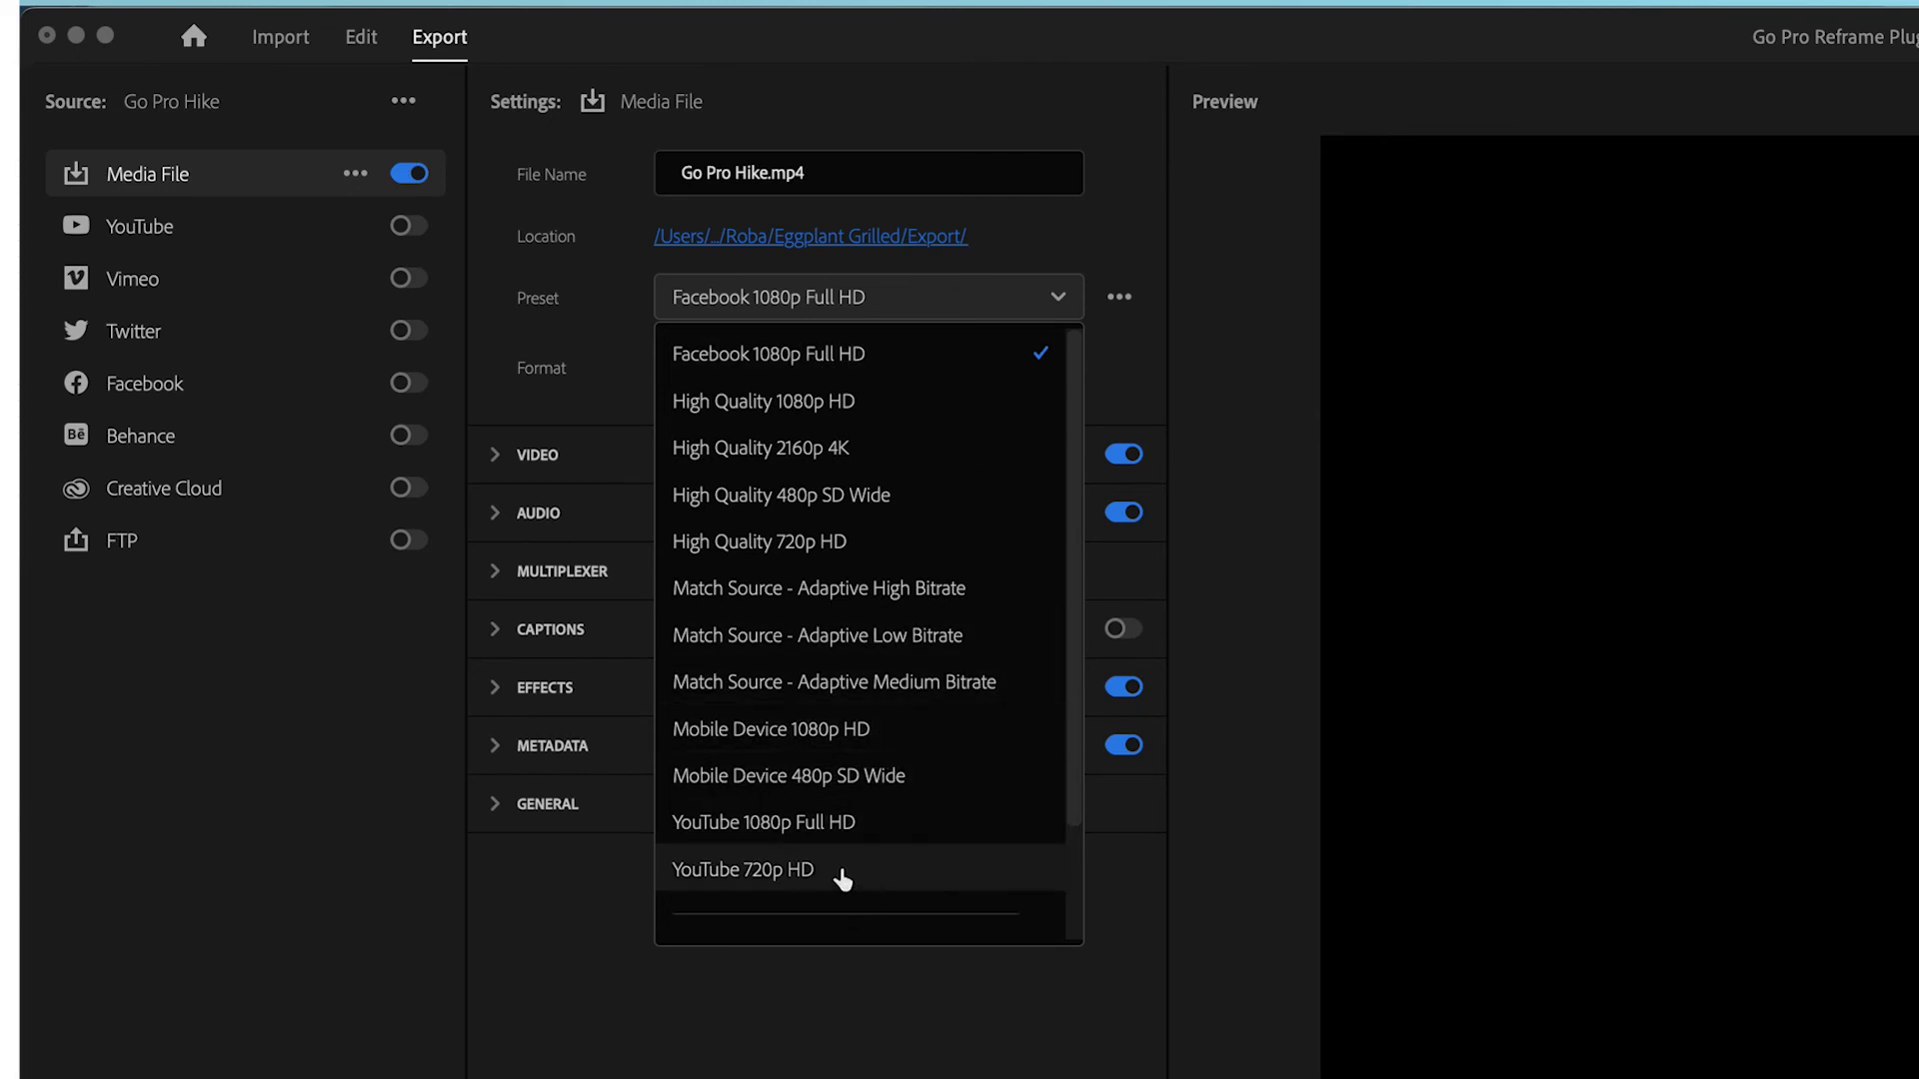
left_click(858, 828)
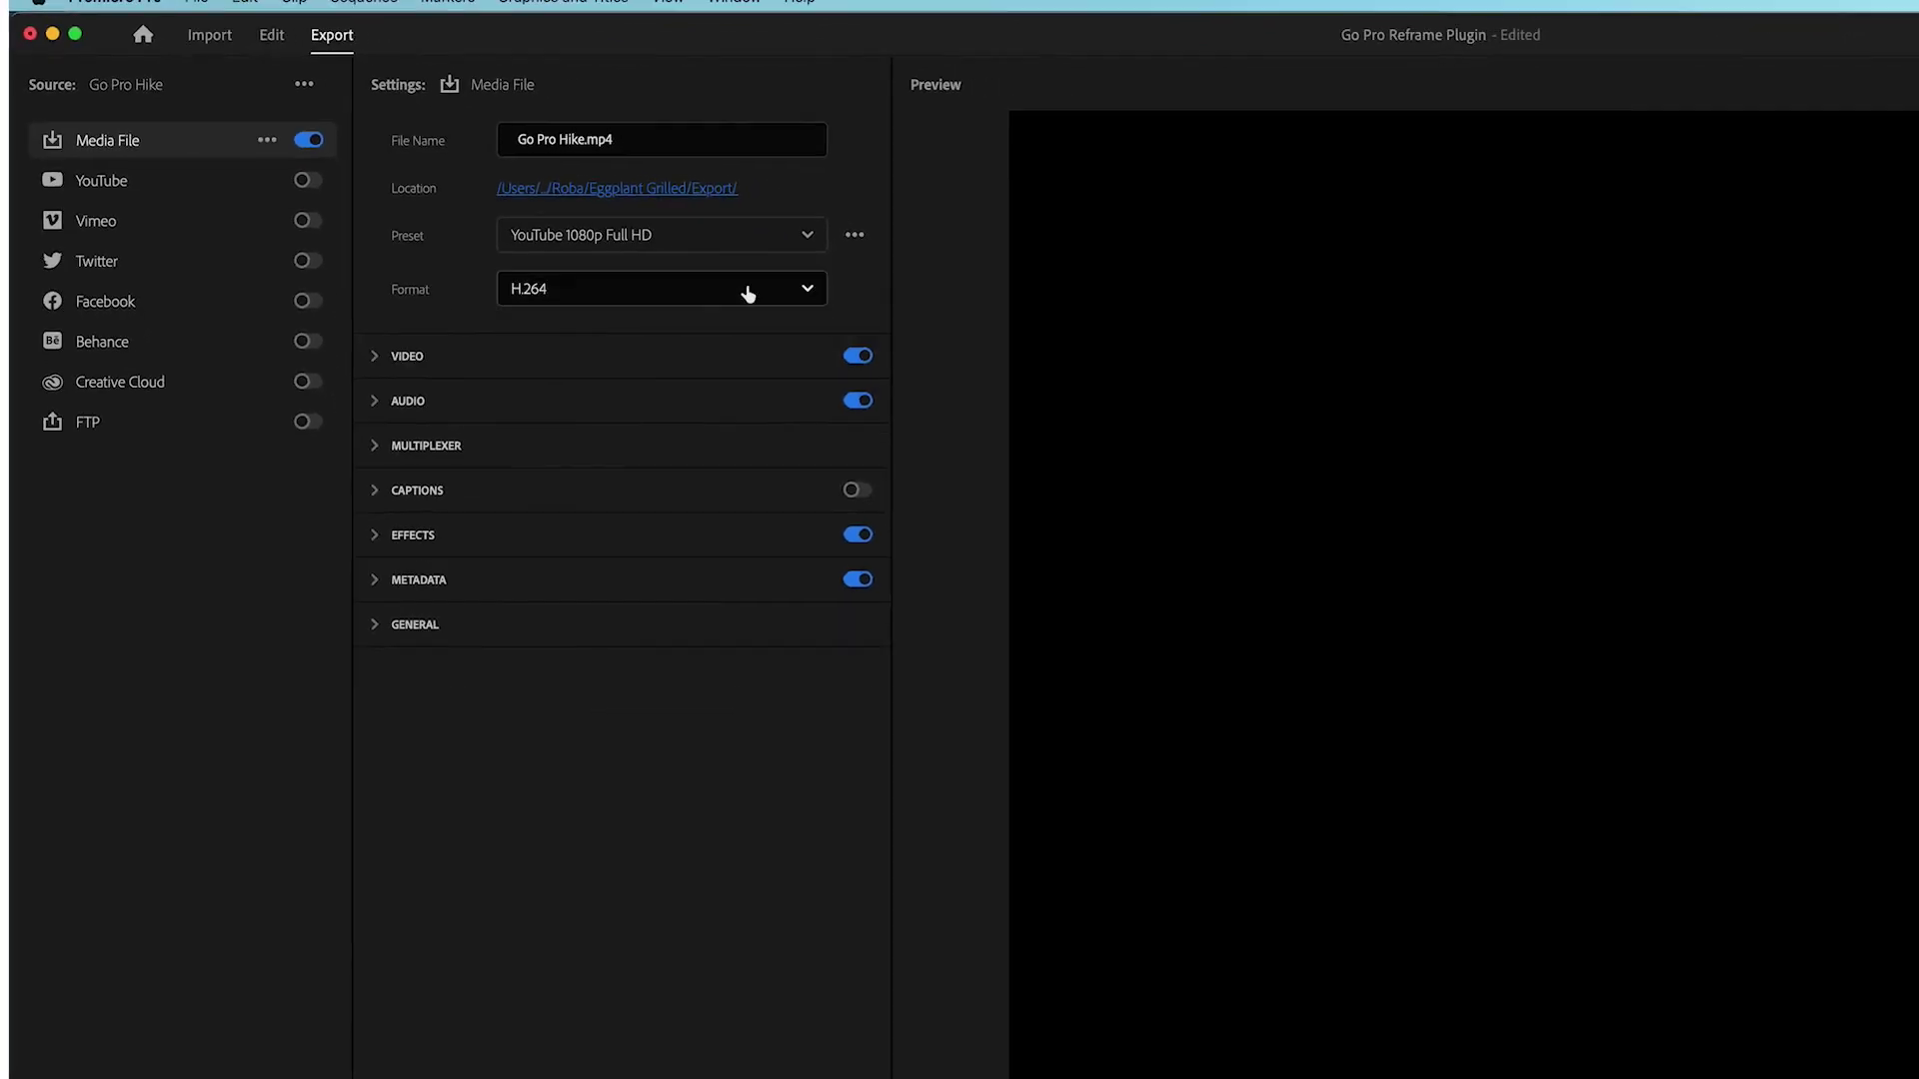